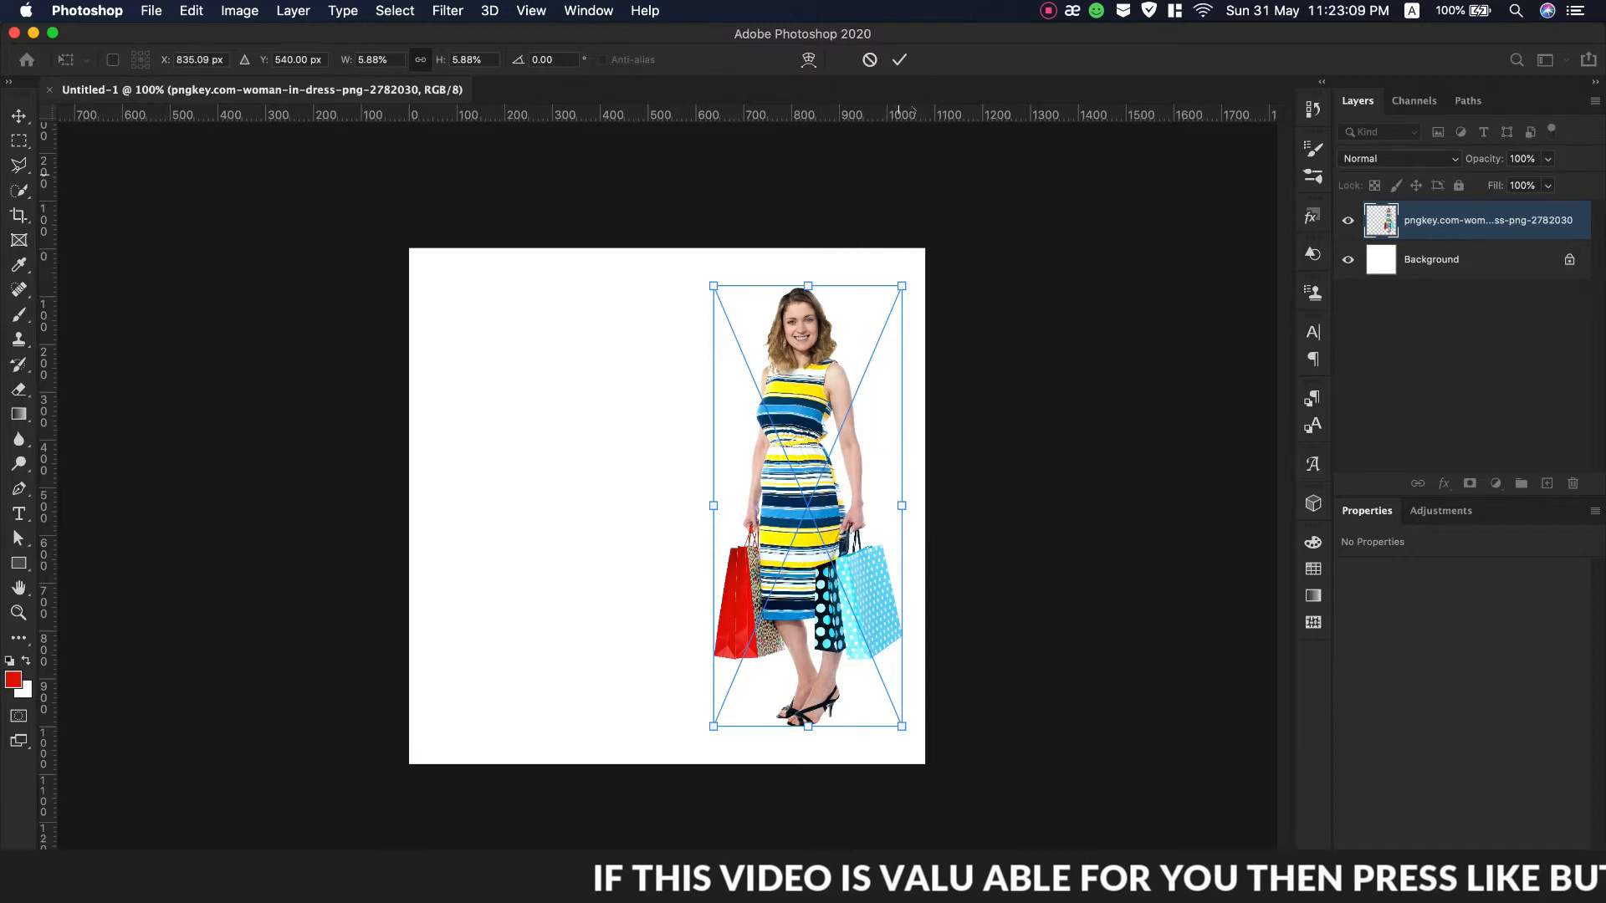
Commit the placed woman image and, with the Background layer selected, set the Pen tool's shape fill to the dress's blue, 24a8e8.
{"action": "left_click", "coordinate": [899, 59]}
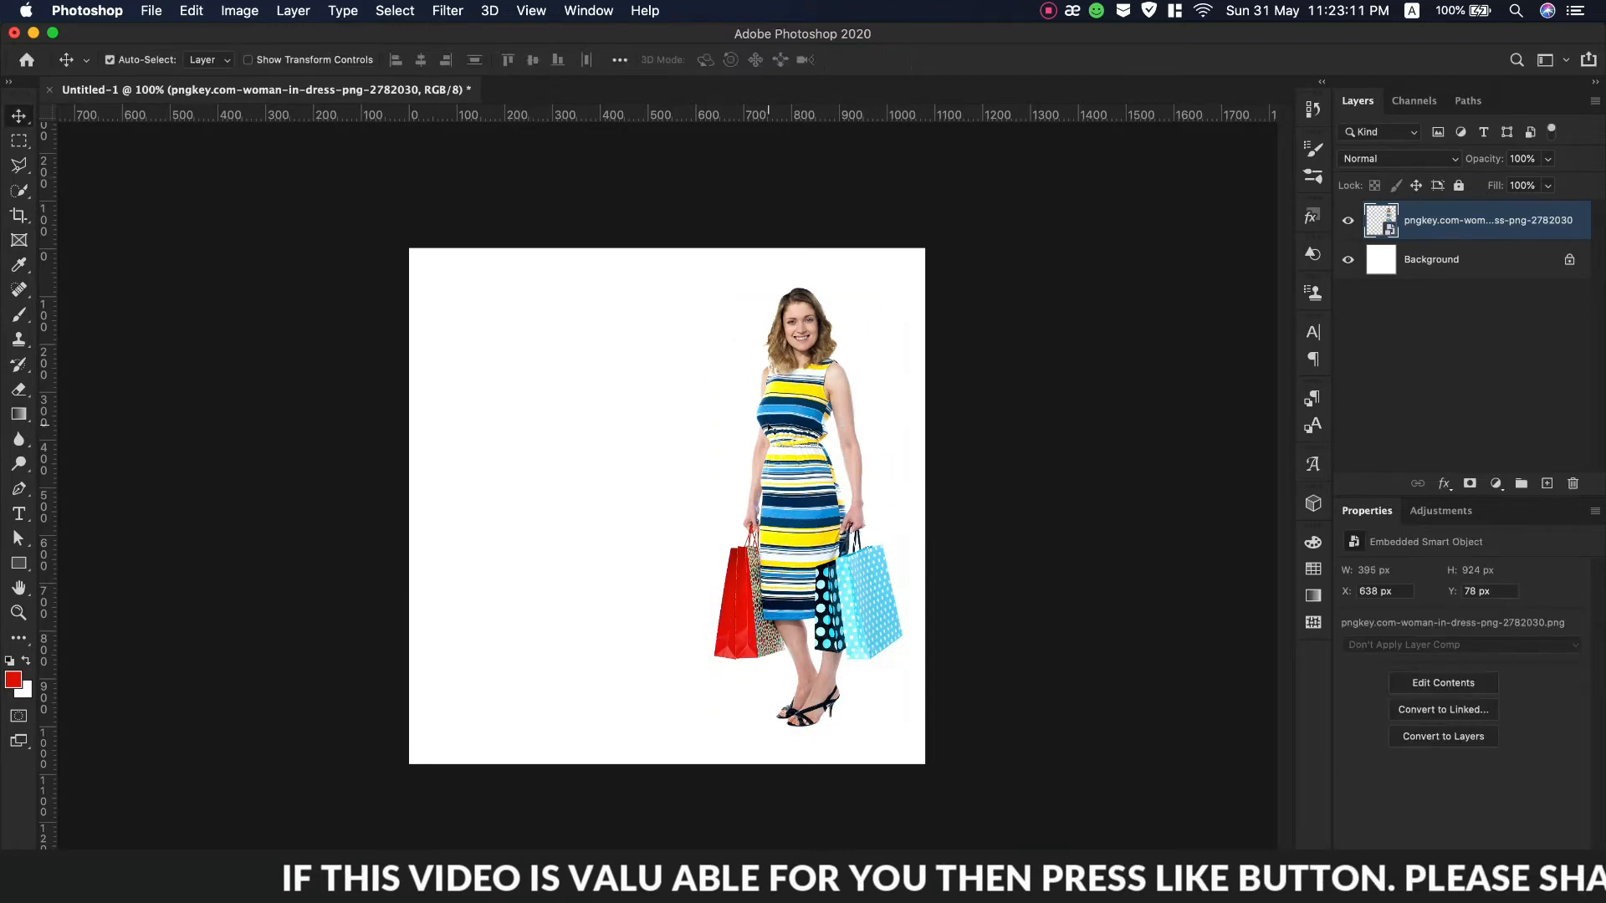
{"action": "left_click", "coordinate": [1431, 262]}
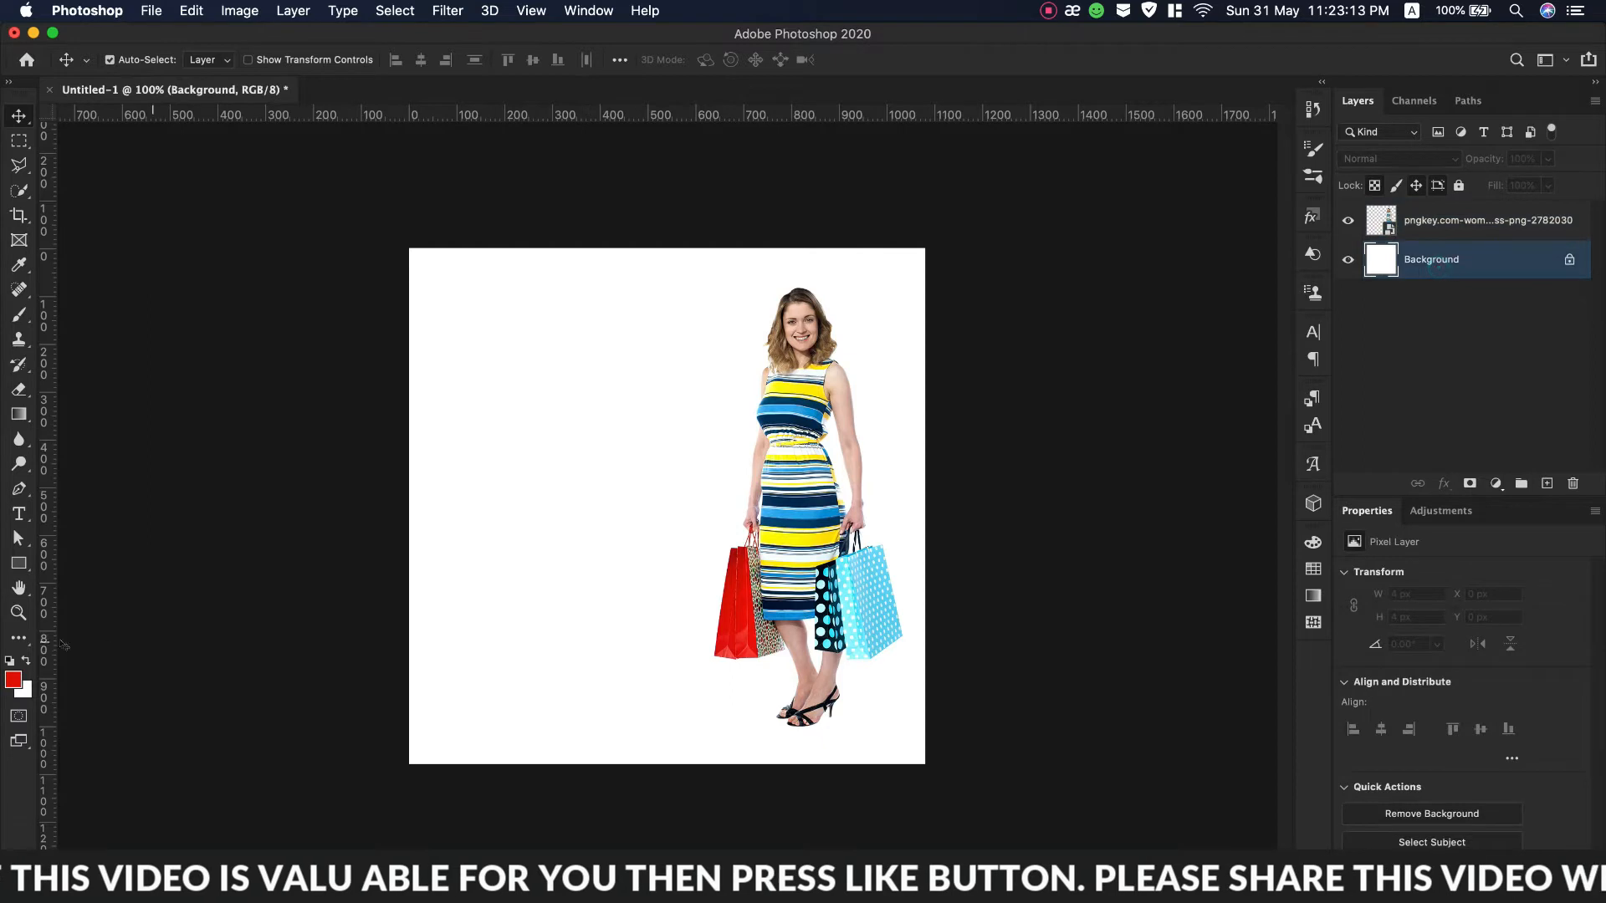
{"action": "left_click", "coordinate": [18, 489]}
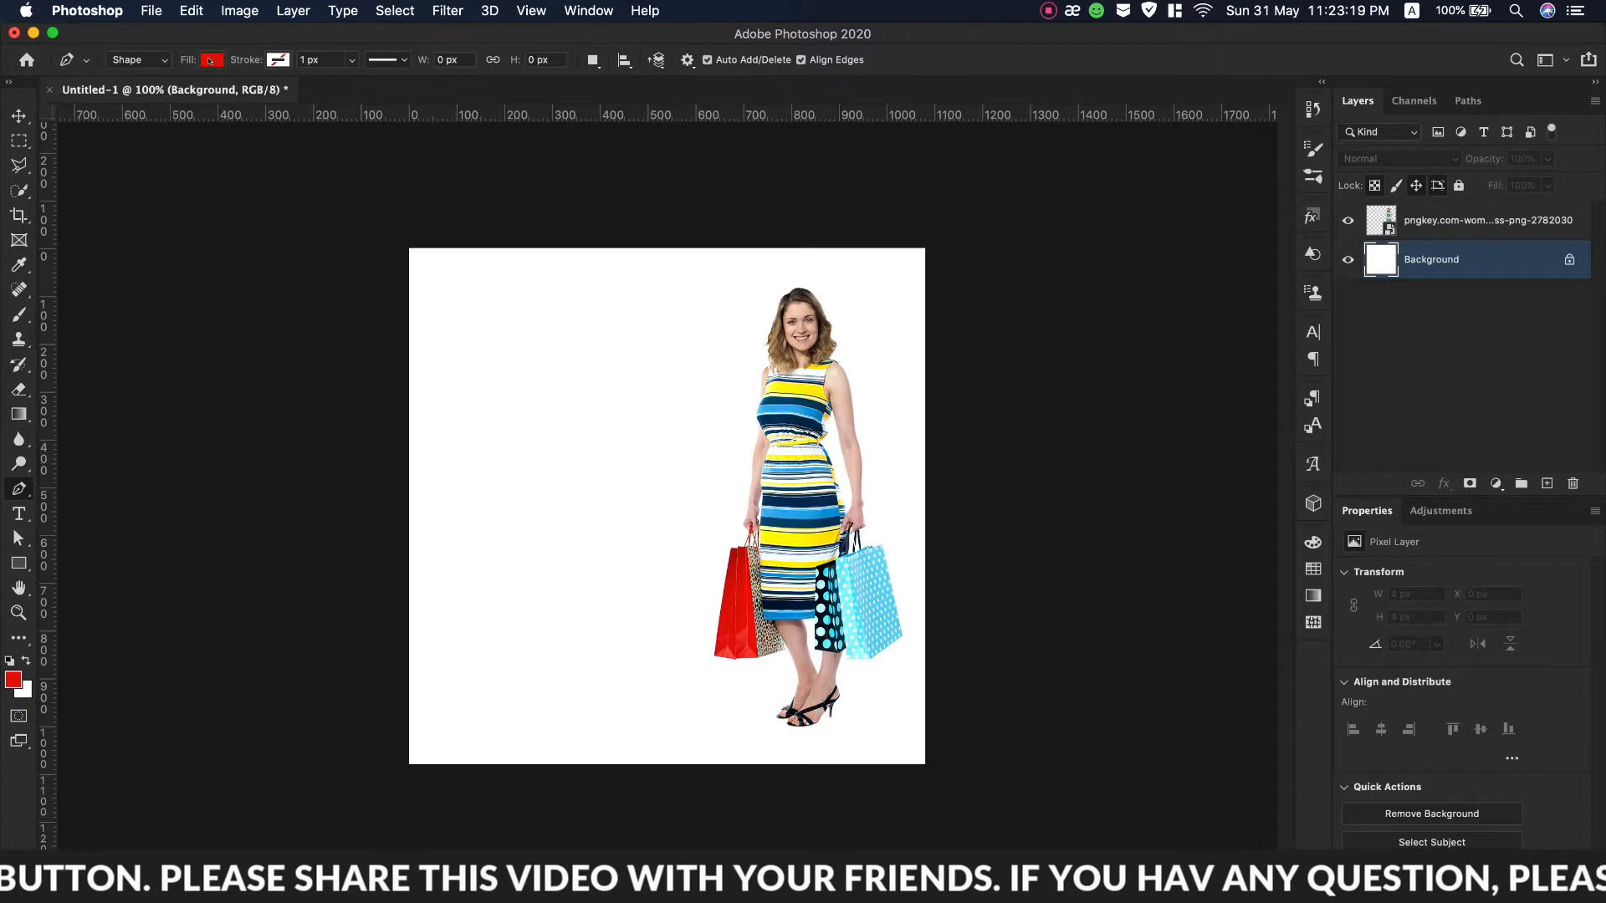
{"action": "left_click", "coordinate": [210, 60]}
{"action": "left_click", "coordinate": [328, 98]}
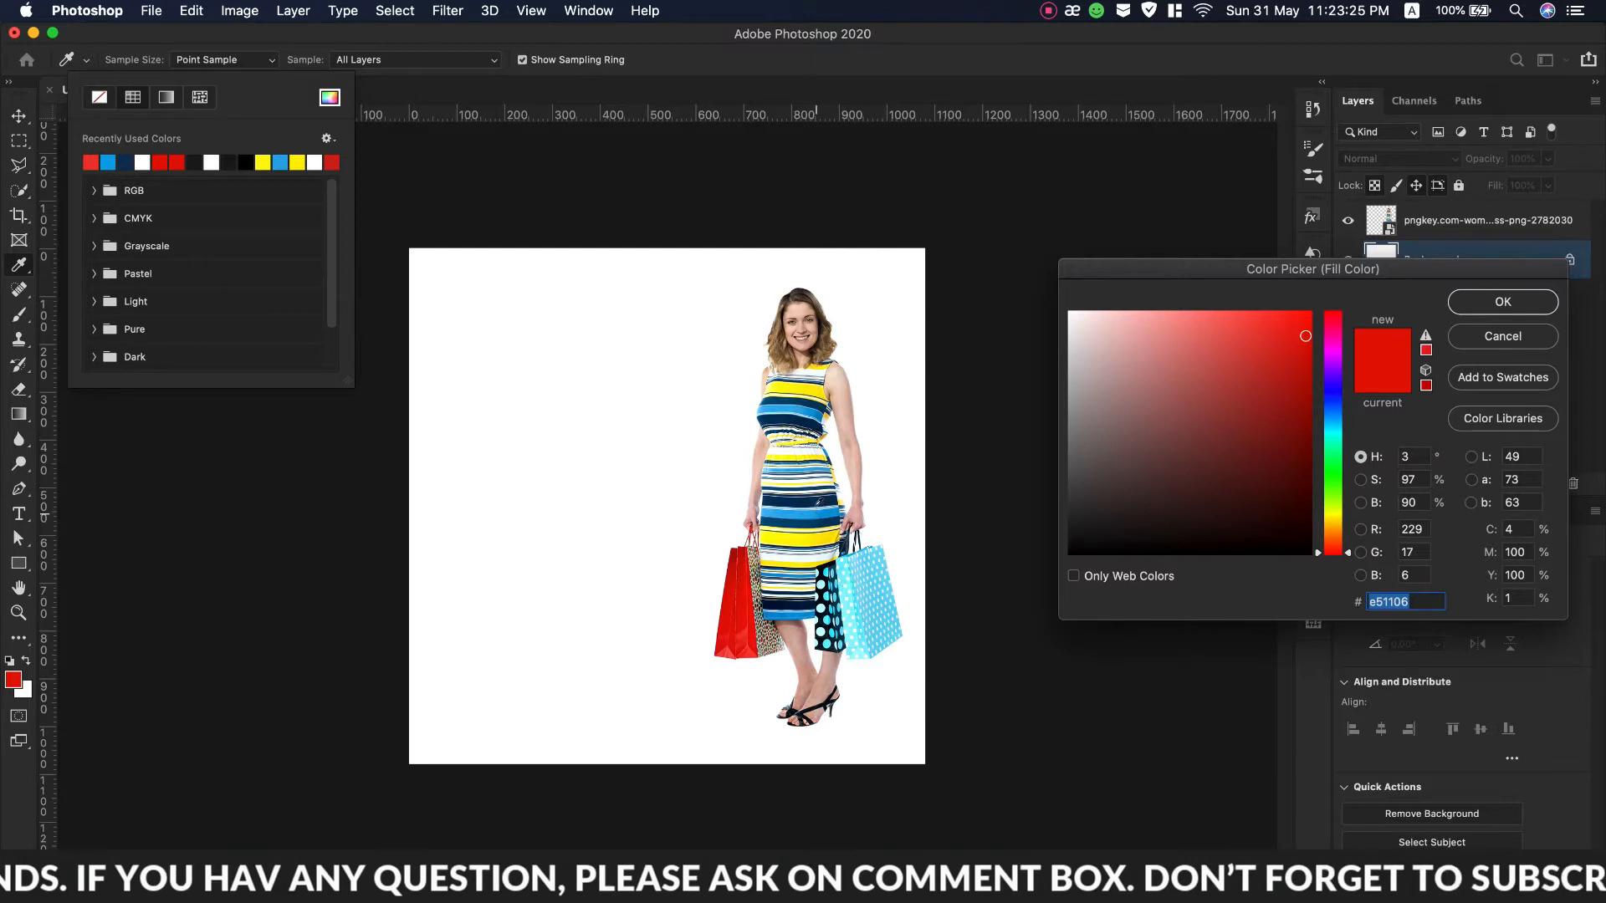
{"action": "left_click", "coordinate": [814, 505]}
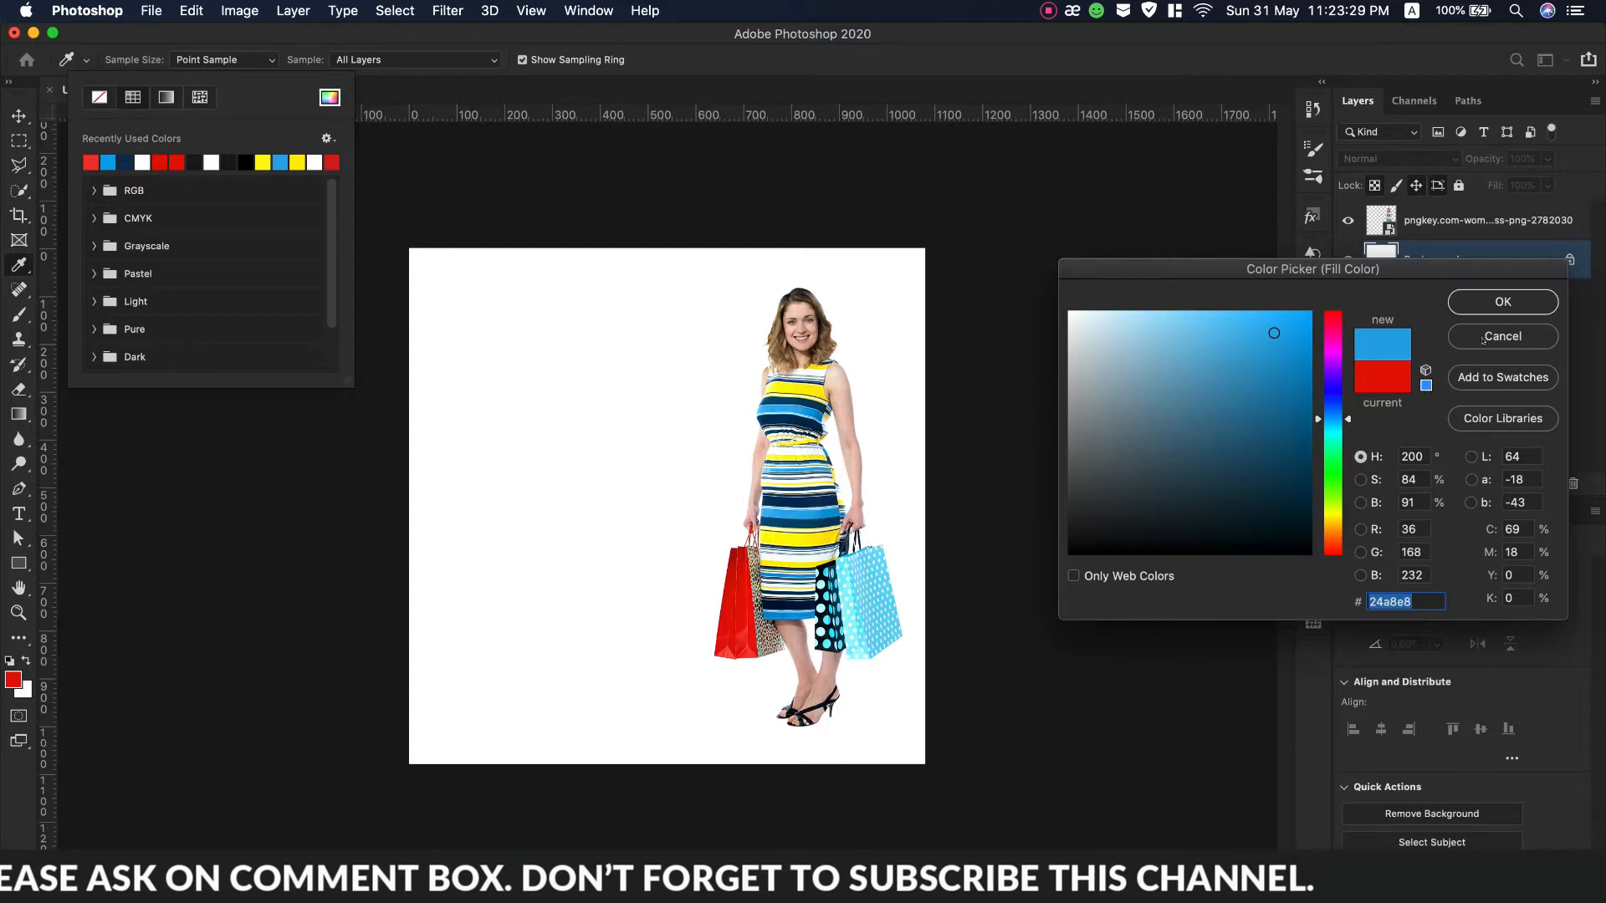
{"action": "left_click", "coordinate": [1503, 301]}
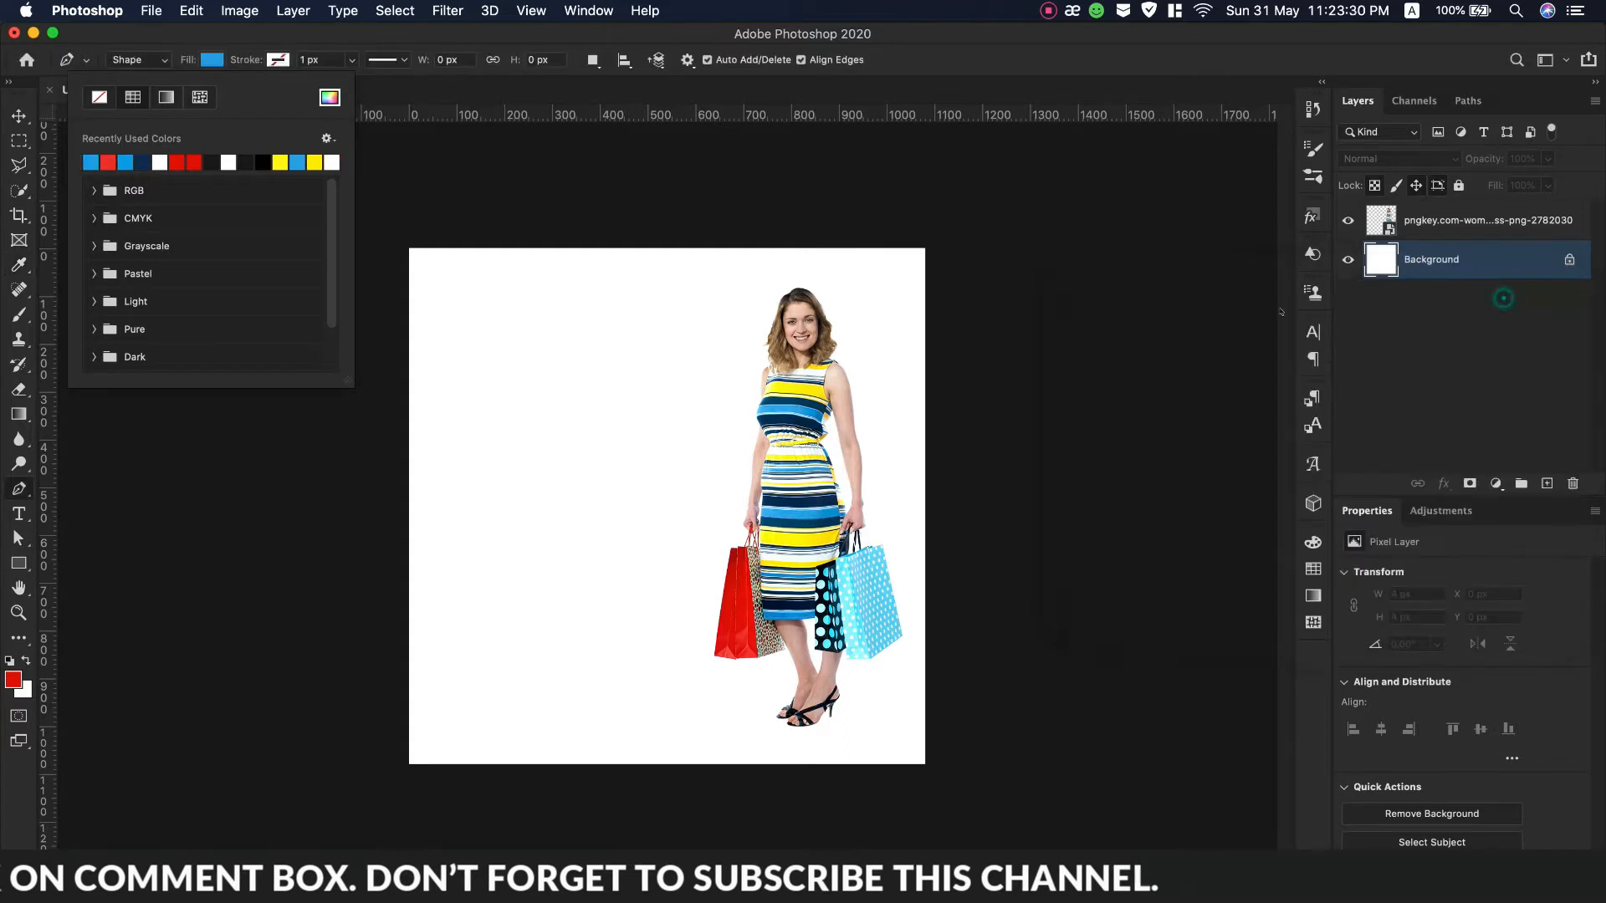
{"action": "left_click", "coordinate": [504, 29]}
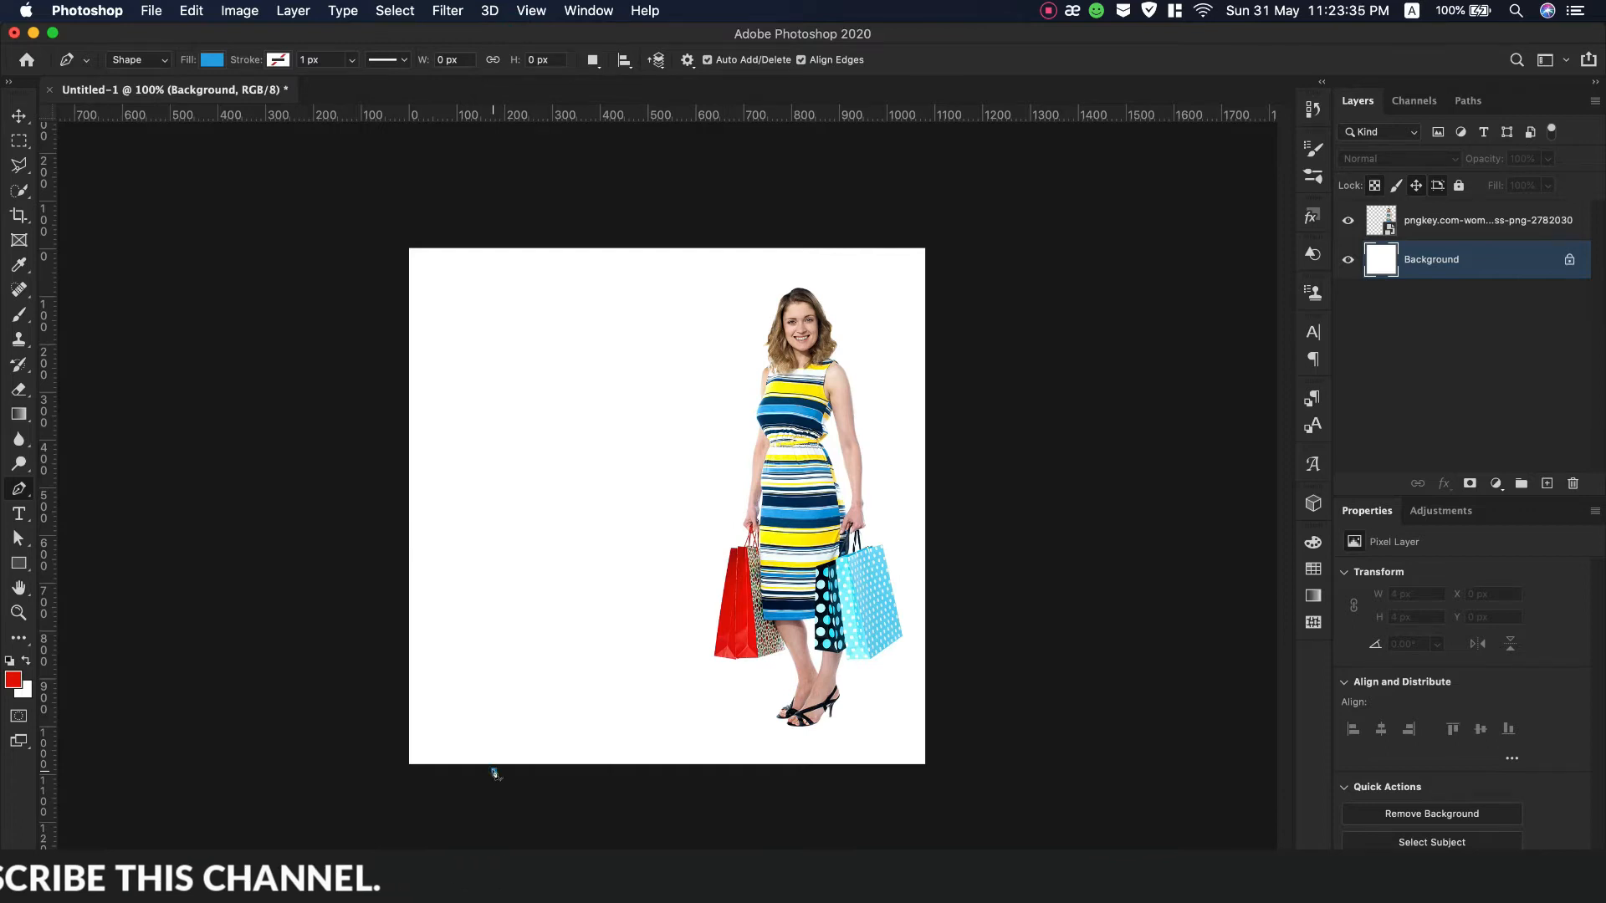
Draw a closed blue triangle about 964 by 355 px with the Pen tool across the canvas's lower-right corner, behind the woman.
{"action": "left_click", "coordinate": [493, 771]}
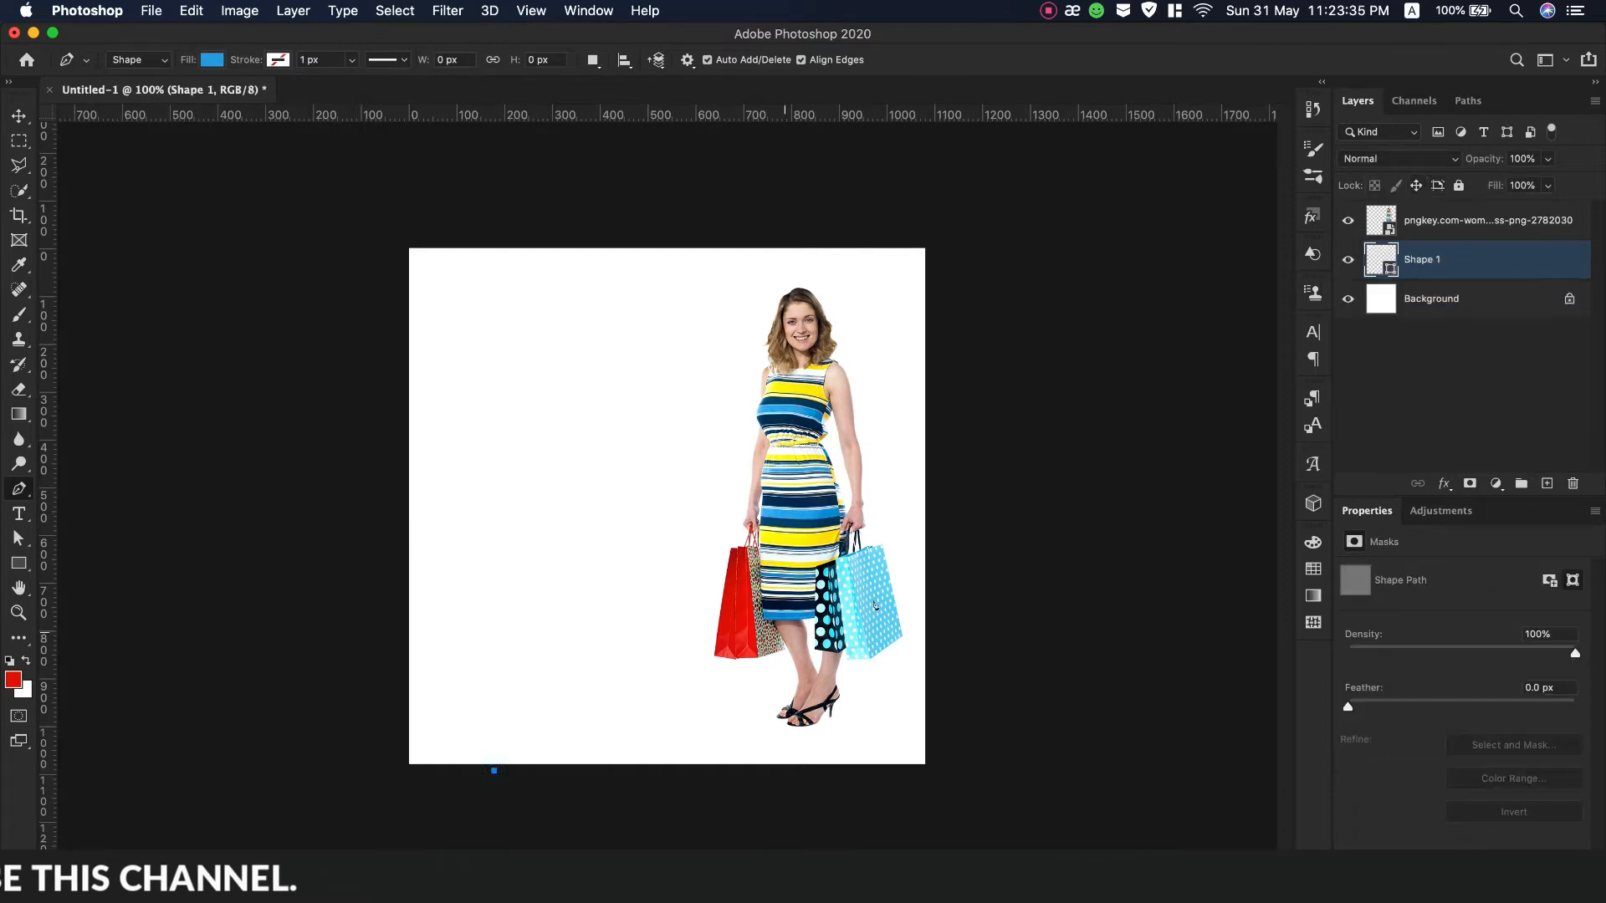
{"action": "left_click", "coordinate": [942, 527]}
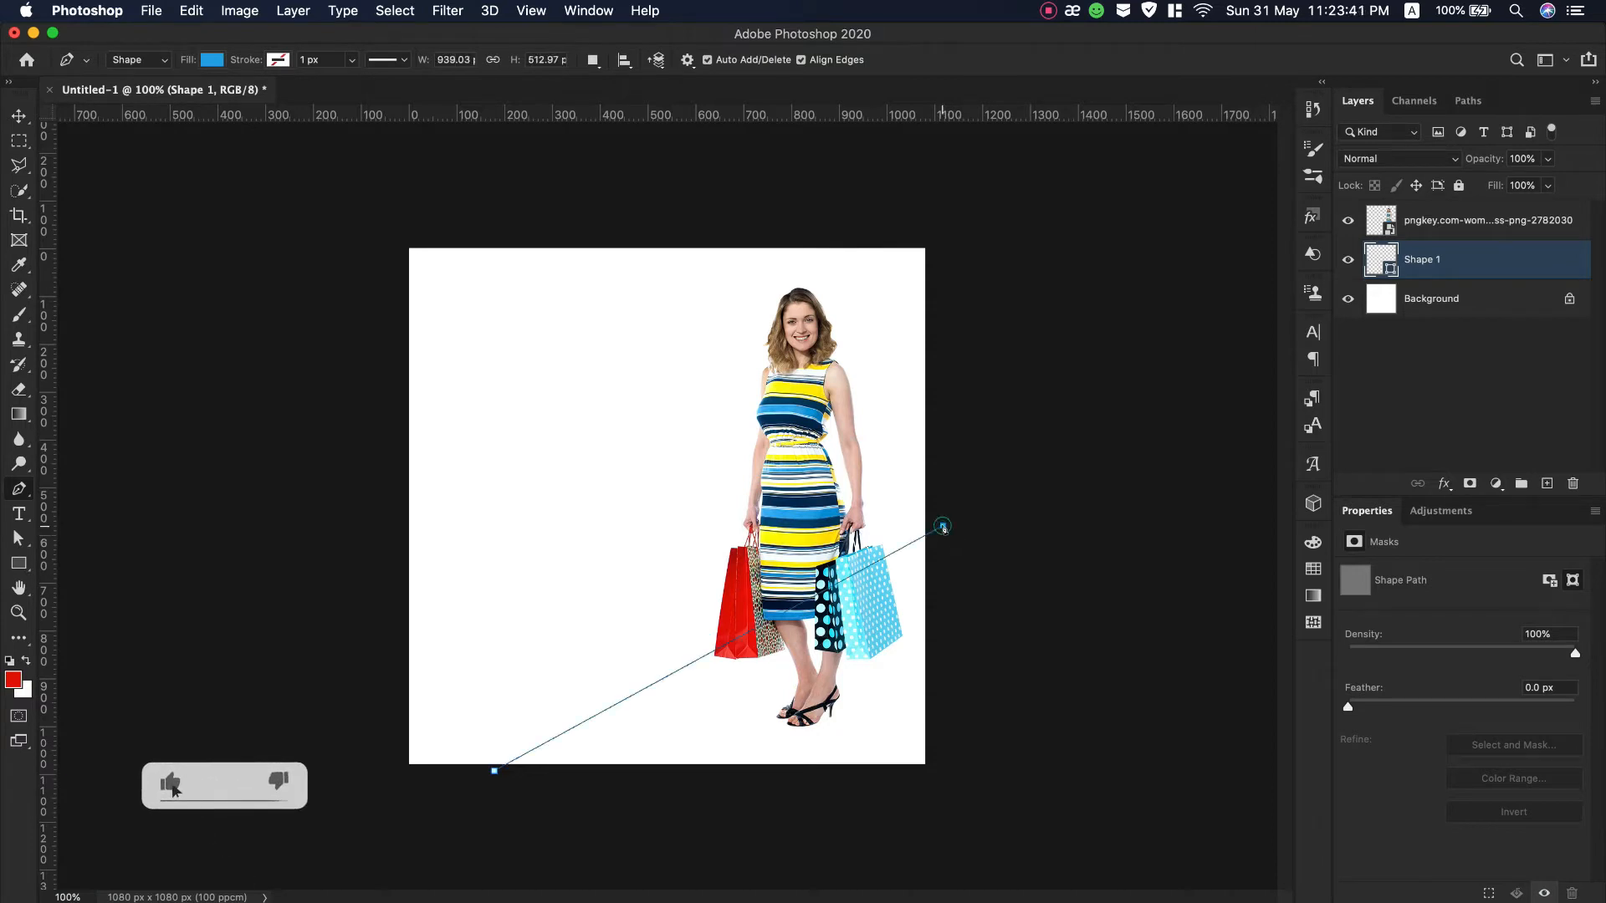
{"action": "key", "text": "super+z"}
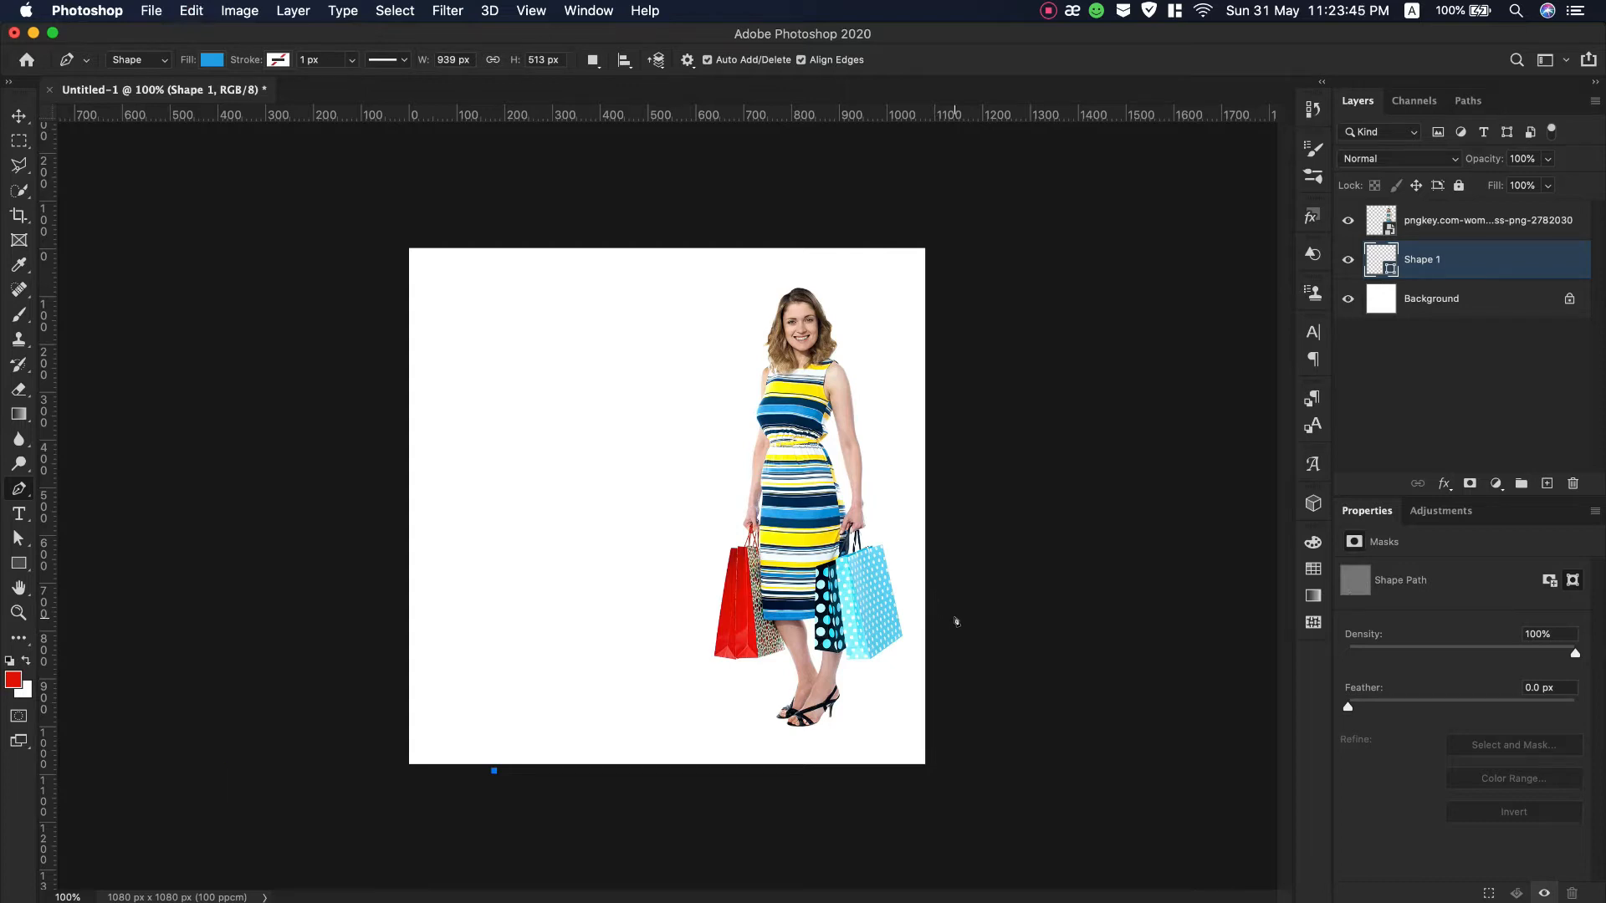
{"action": "left_click", "coordinate": [954, 617]}
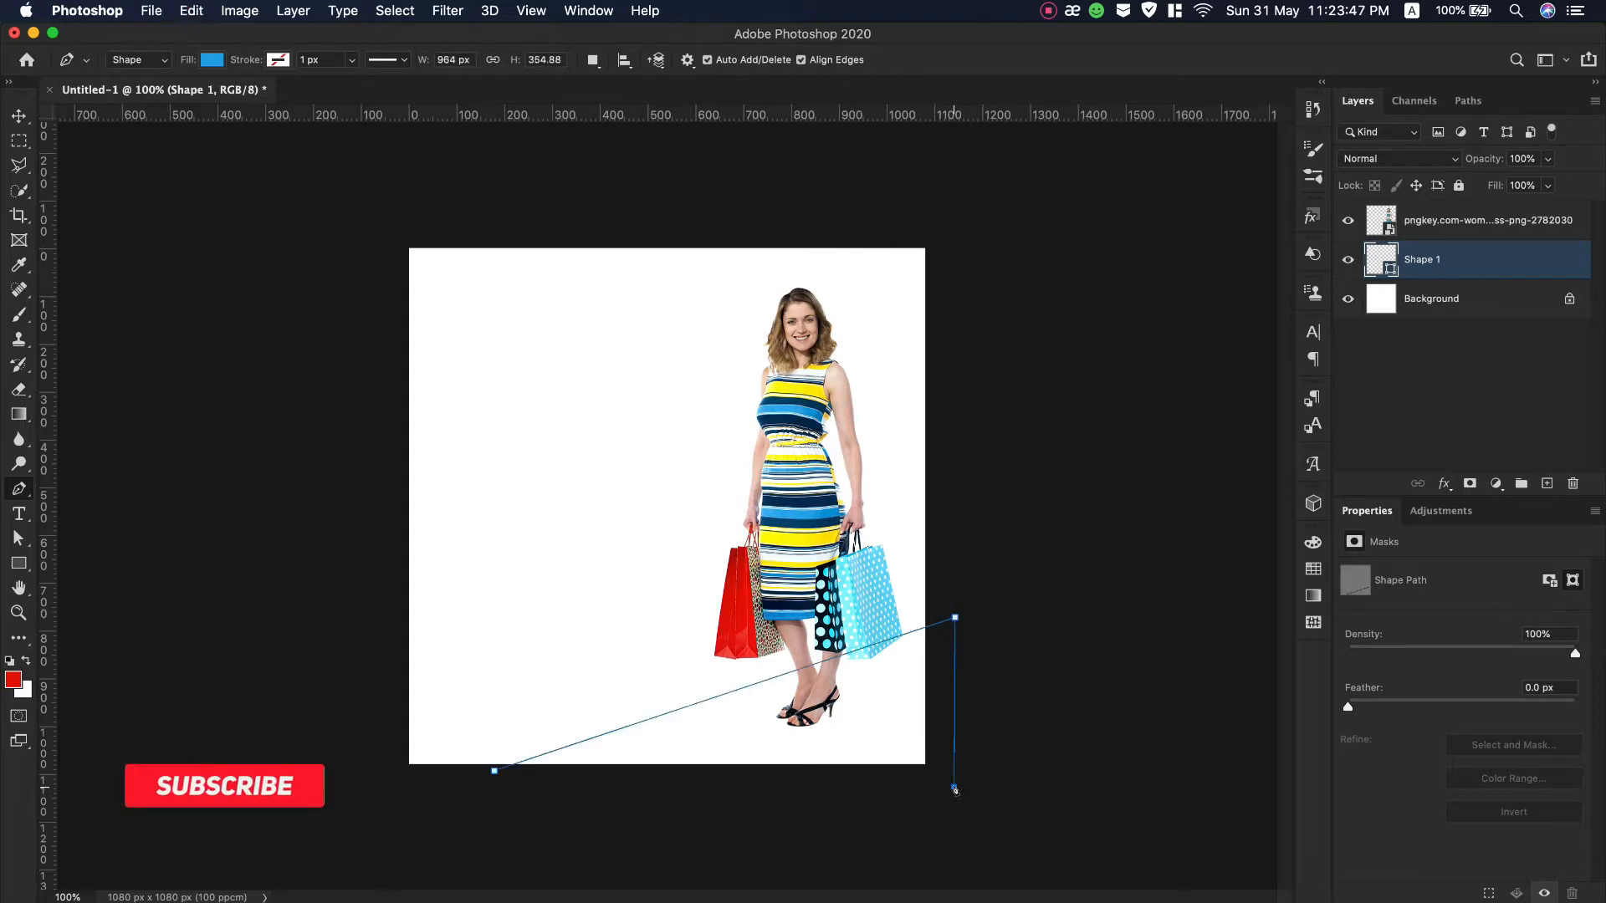
{"action": "left_click", "coordinate": [954, 788]}
{"action": "left_click", "coordinate": [494, 772]}
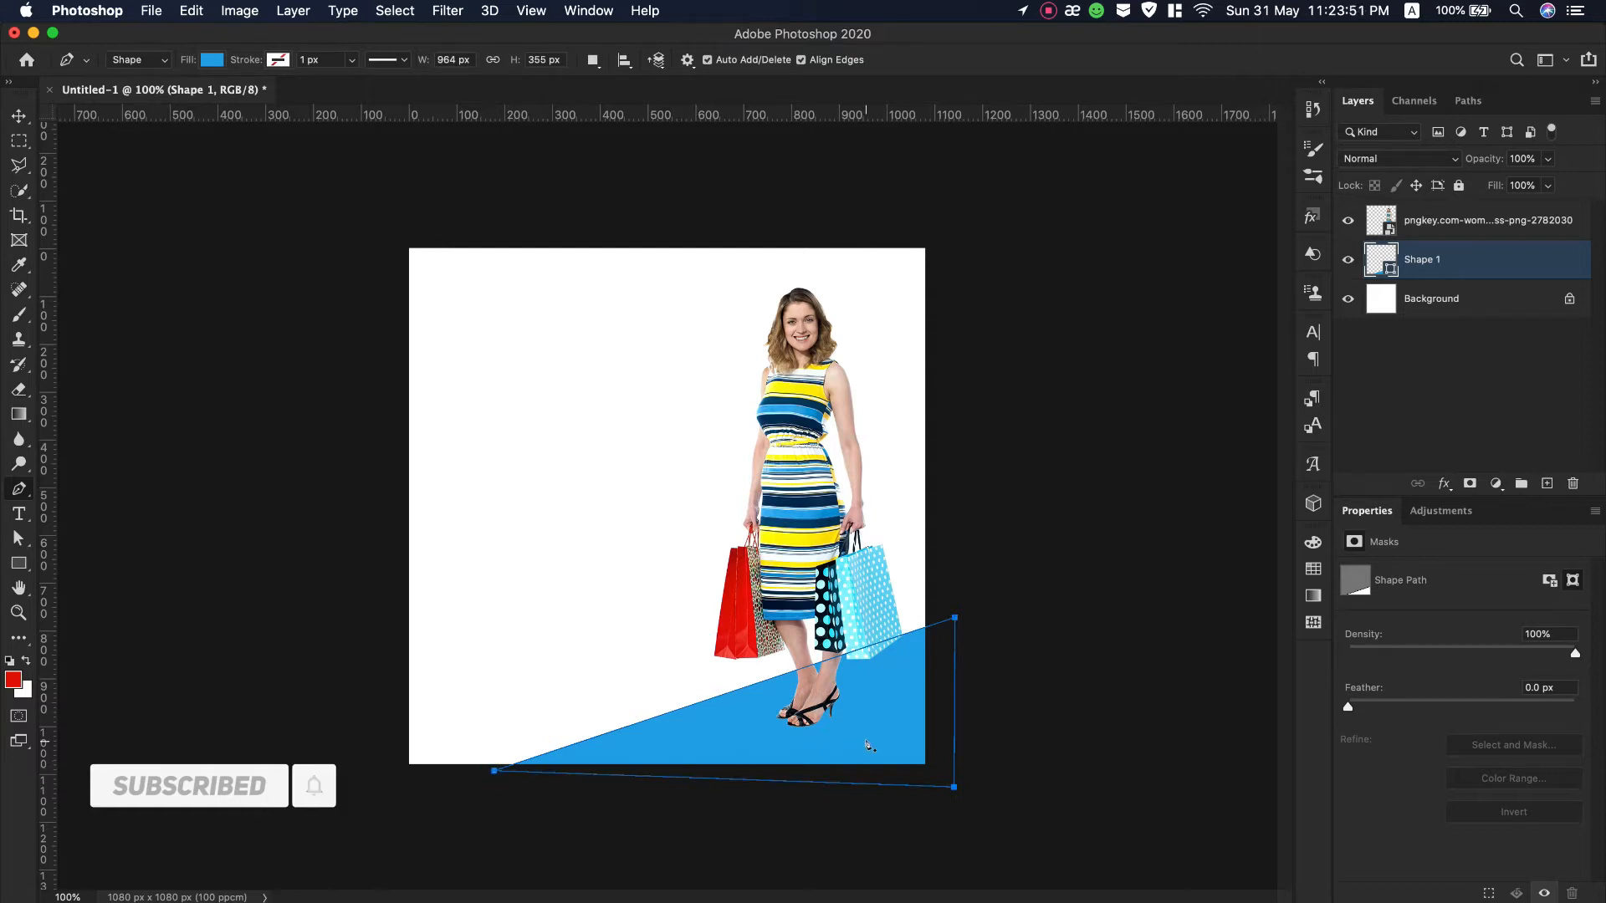
Free-transform the blue triangle to about 146% of its size and align it with the canvas's lower-right corner.
{"action": "left_click", "coordinate": [21, 117]}
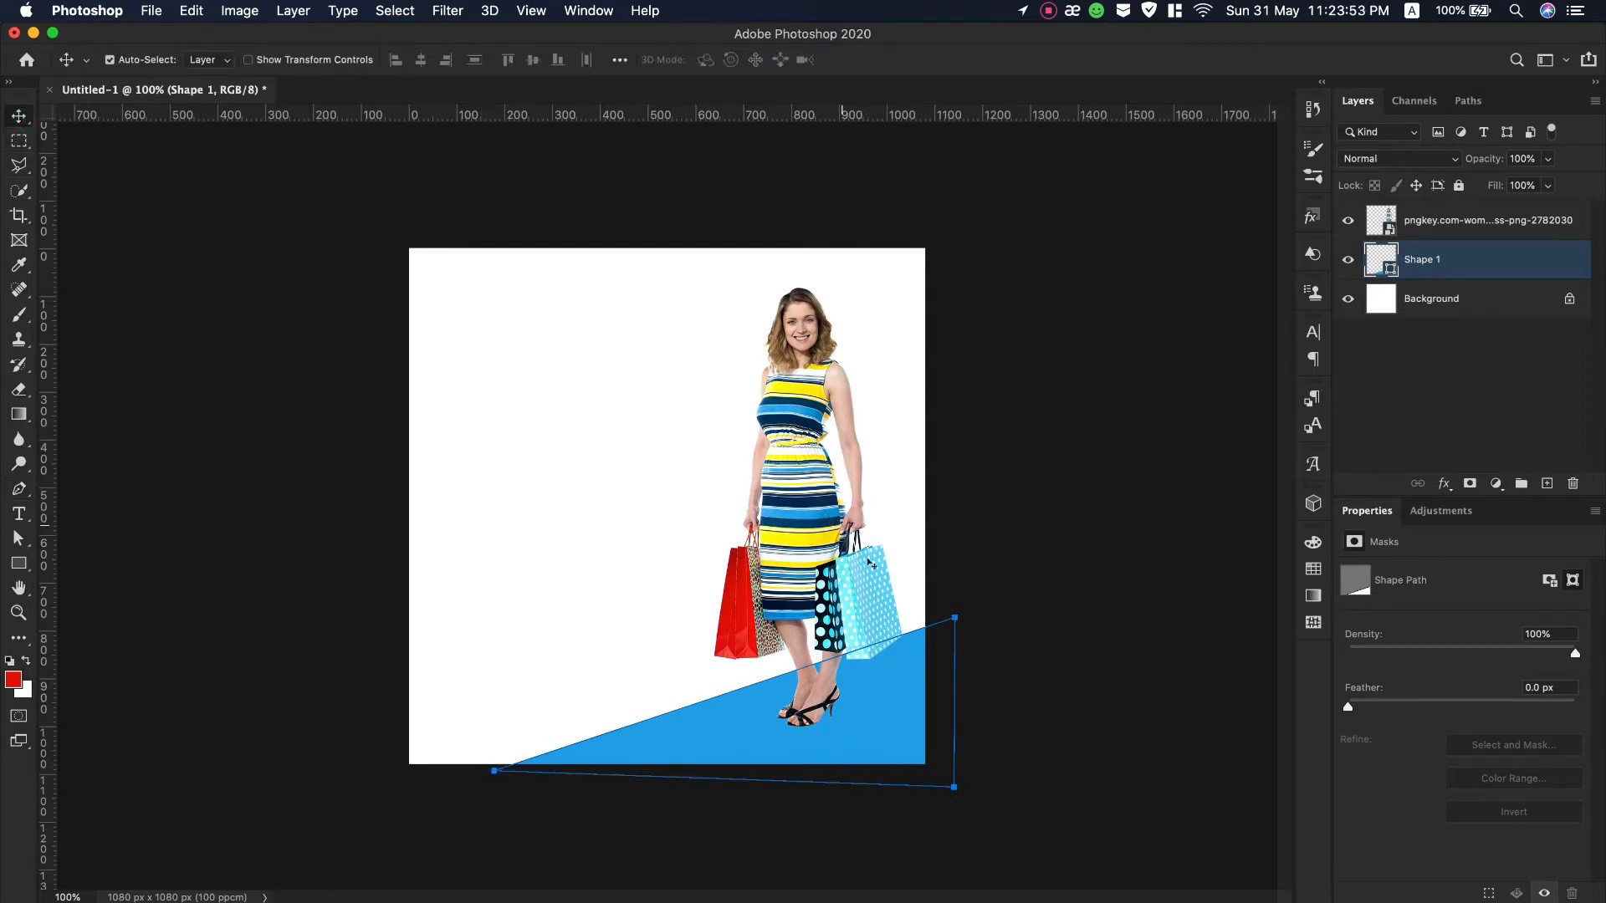
{"action": "left_click", "coordinate": [866, 588]}
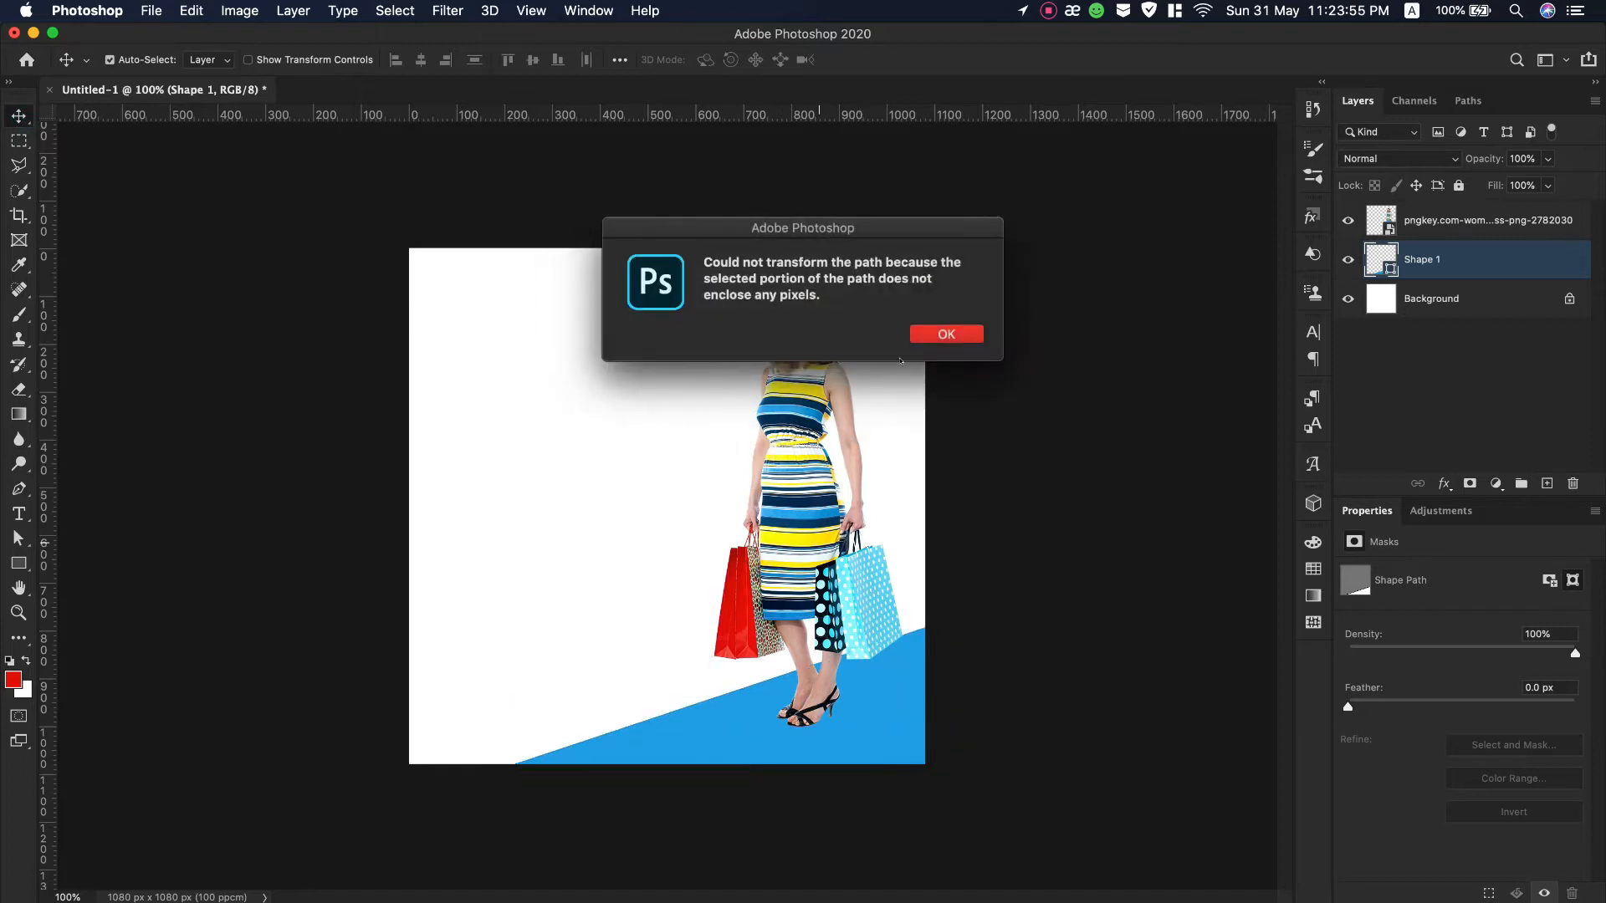
{"action": "left_click", "coordinate": [929, 327]}
{"action": "key", "text": "super+t"}
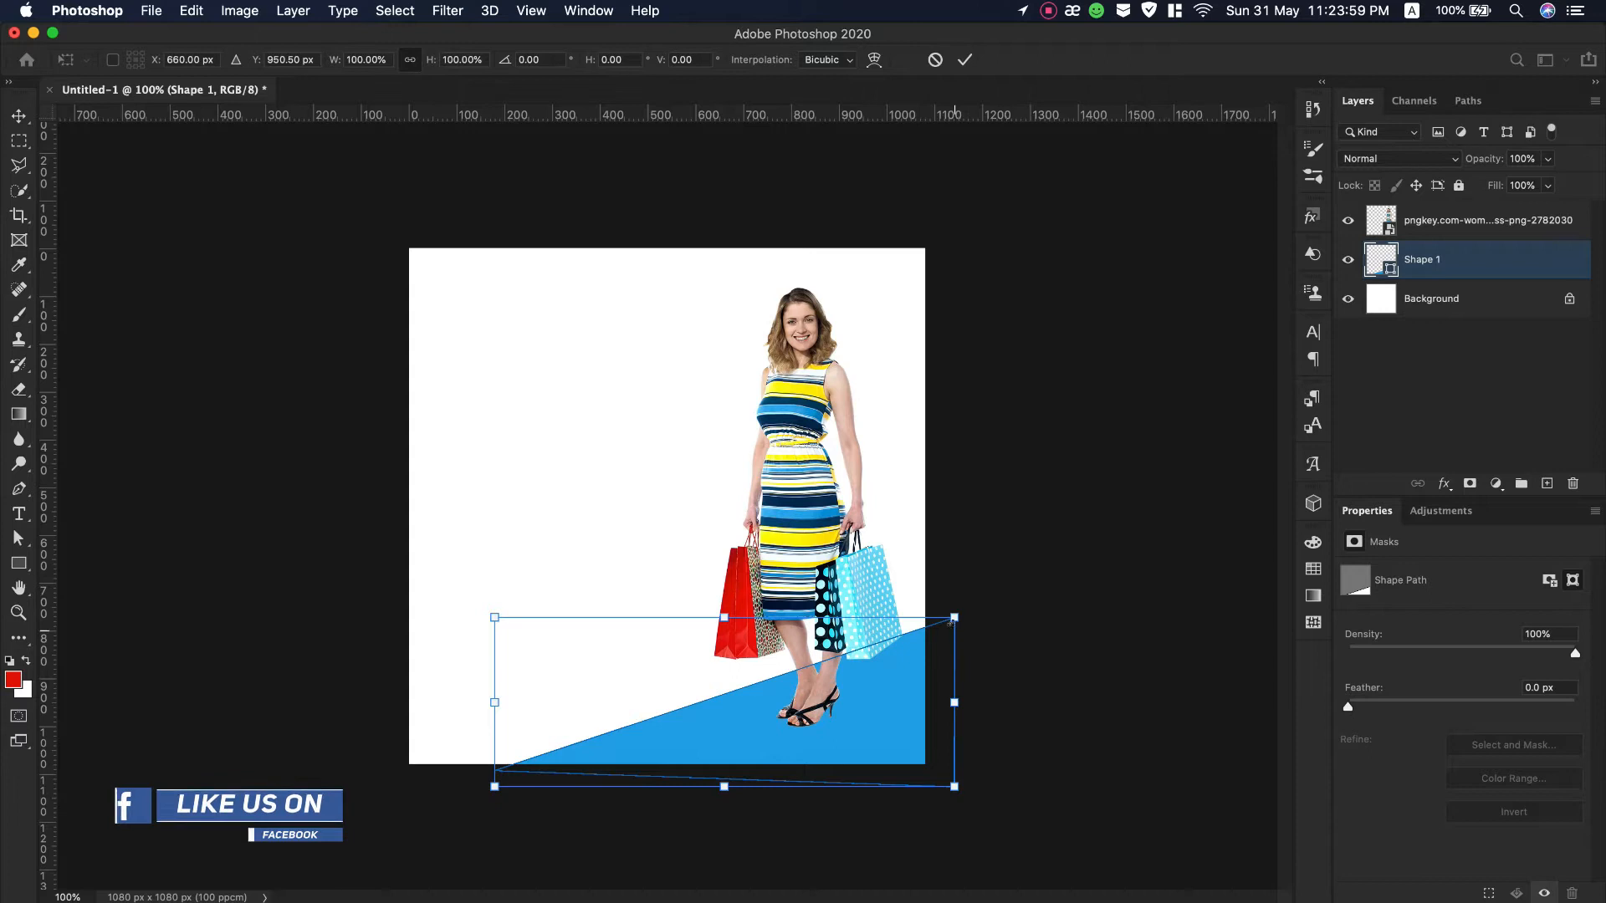
{"action": "left_click_drag", "start_coordinate": [954, 618], "coordinate": [1029, 559]}
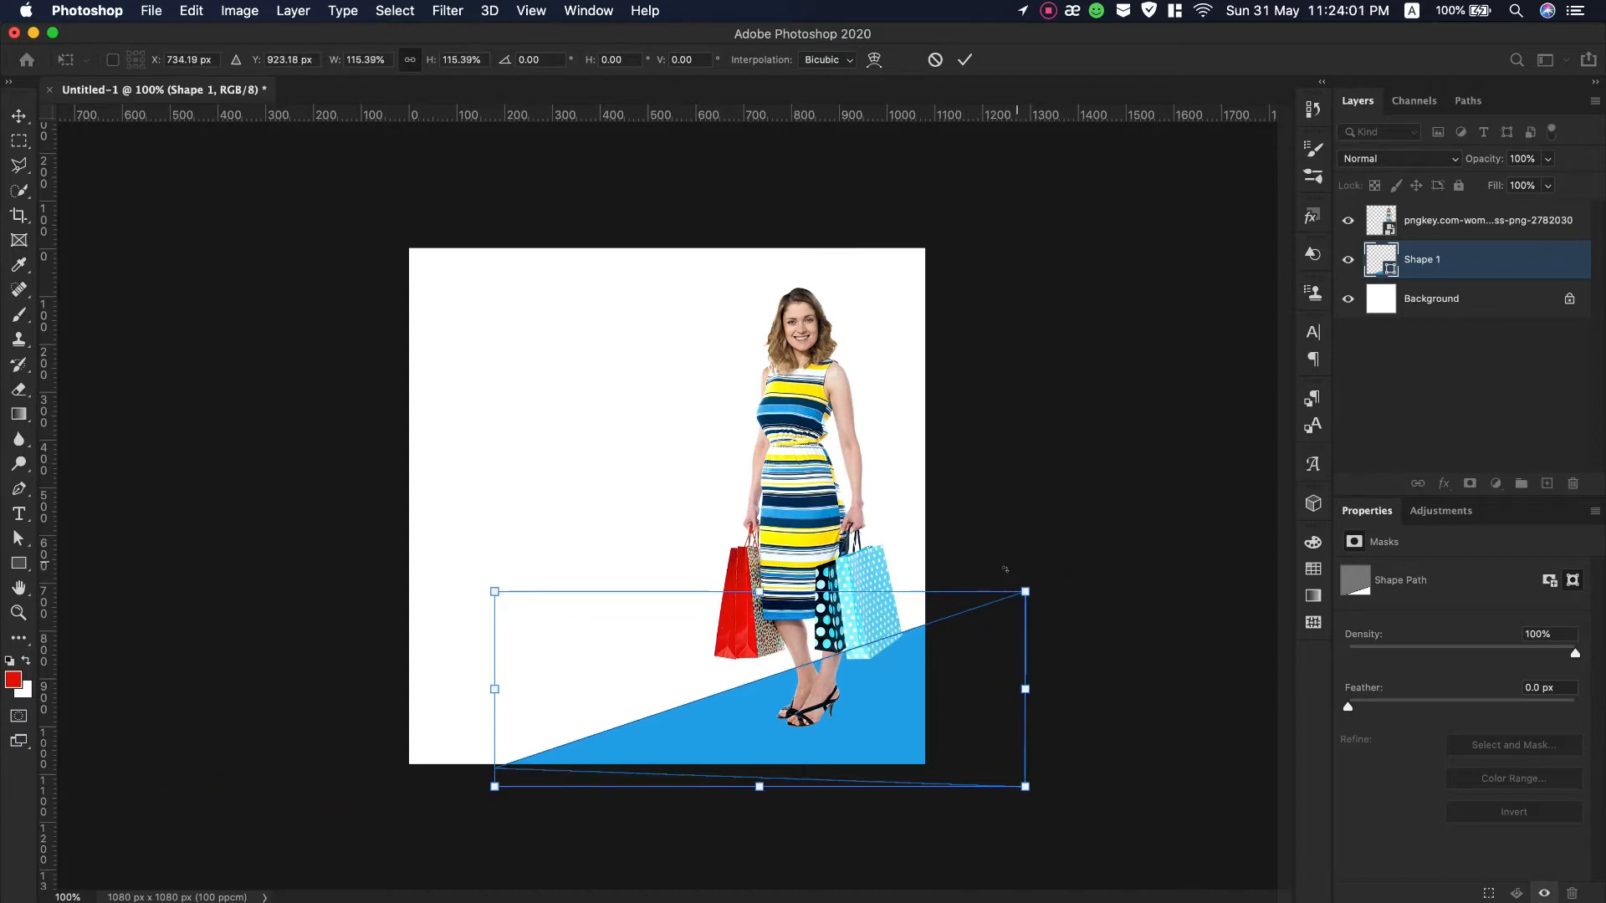
{"action": "left_click_drag", "start_coordinate": [892, 725], "coordinate": [855, 710]}
{"action": "left_click_drag", "start_coordinate": [462, 775], "coordinate": [401, 798]}
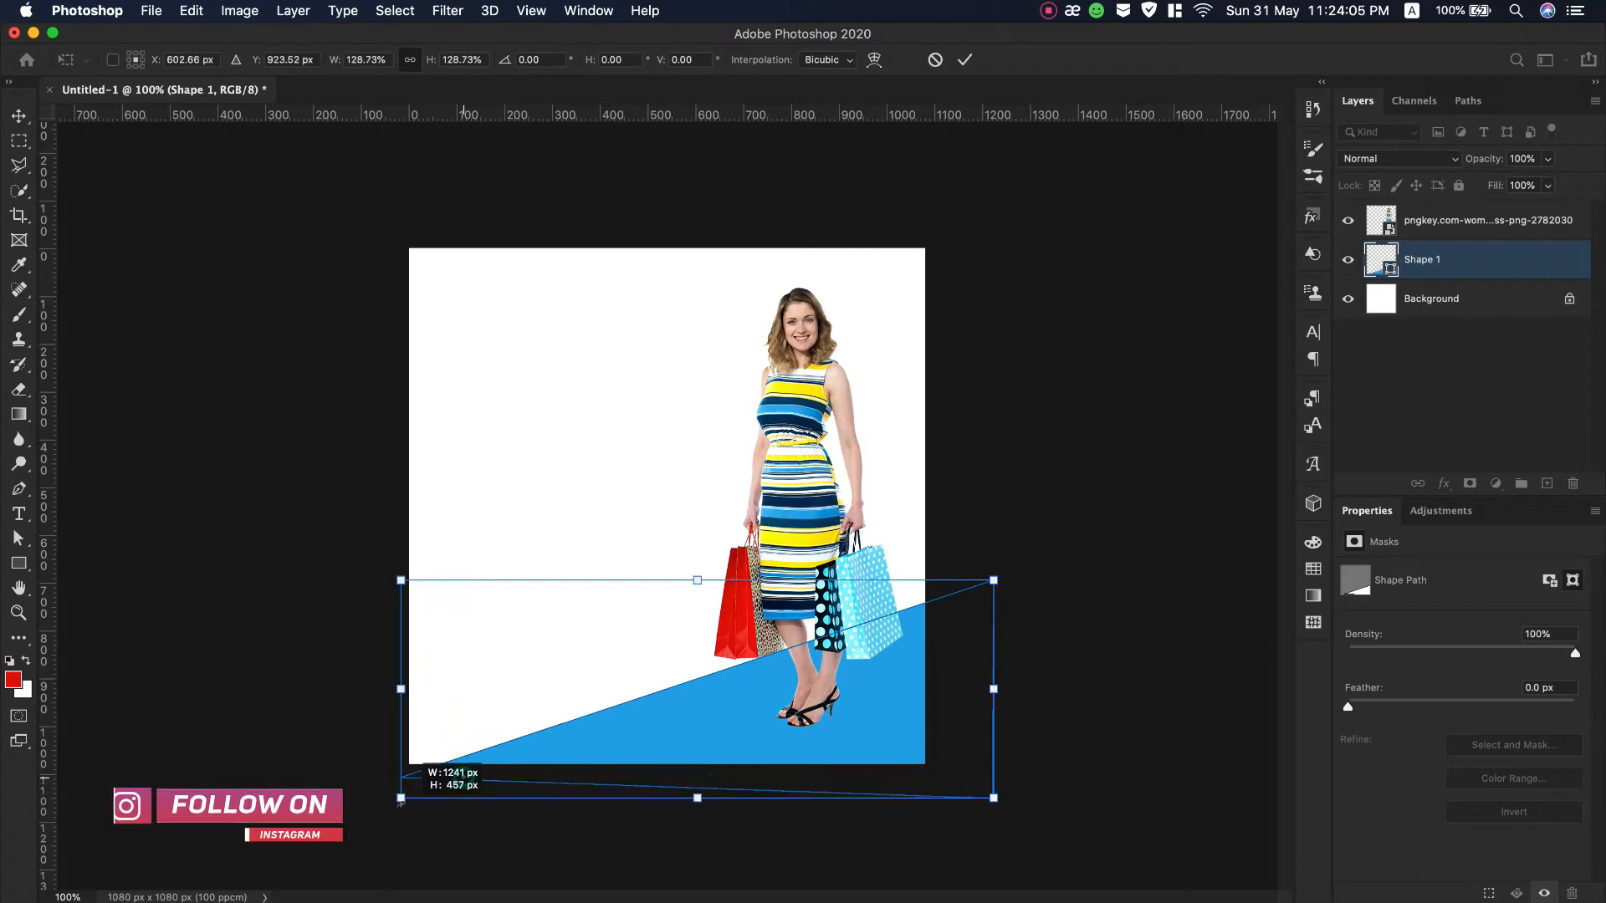
{"action": "left_click_drag", "start_coordinate": [991, 576], "coordinate": [1071, 549]}
{"action": "left_click_drag", "start_coordinate": [995, 662], "coordinate": [849, 630]}
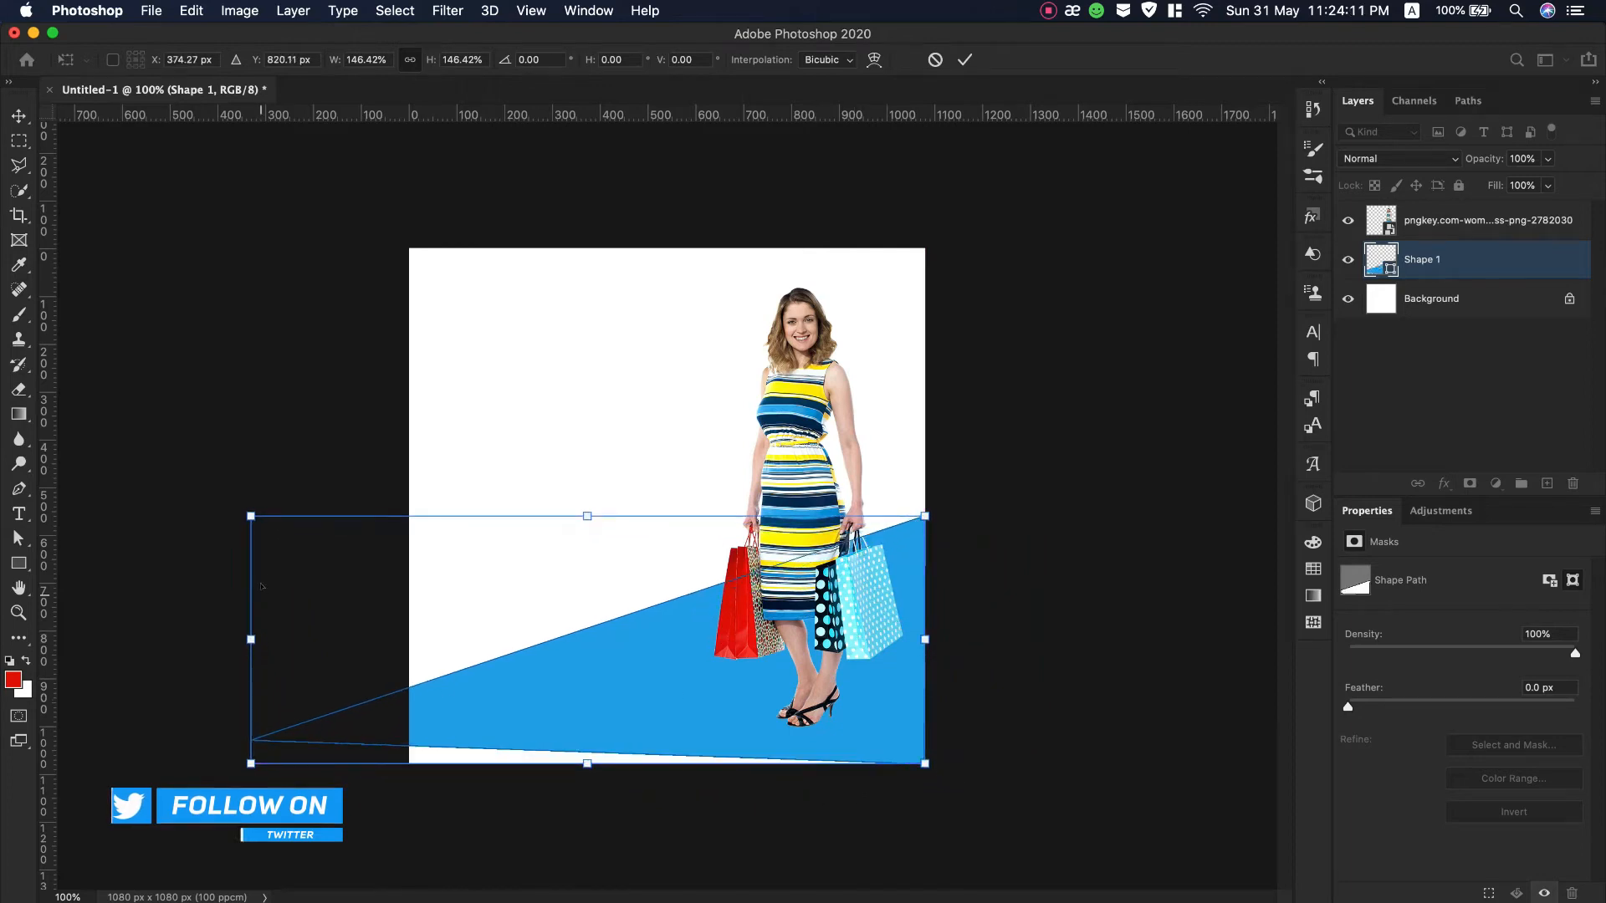
Resize the blue triangle to about 131% width and 119% height, rotated -2.66°, and position it along the canvas's lower edge.
{"action": "left_click_drag", "start_coordinate": [247, 516], "coordinate": [343, 570]}
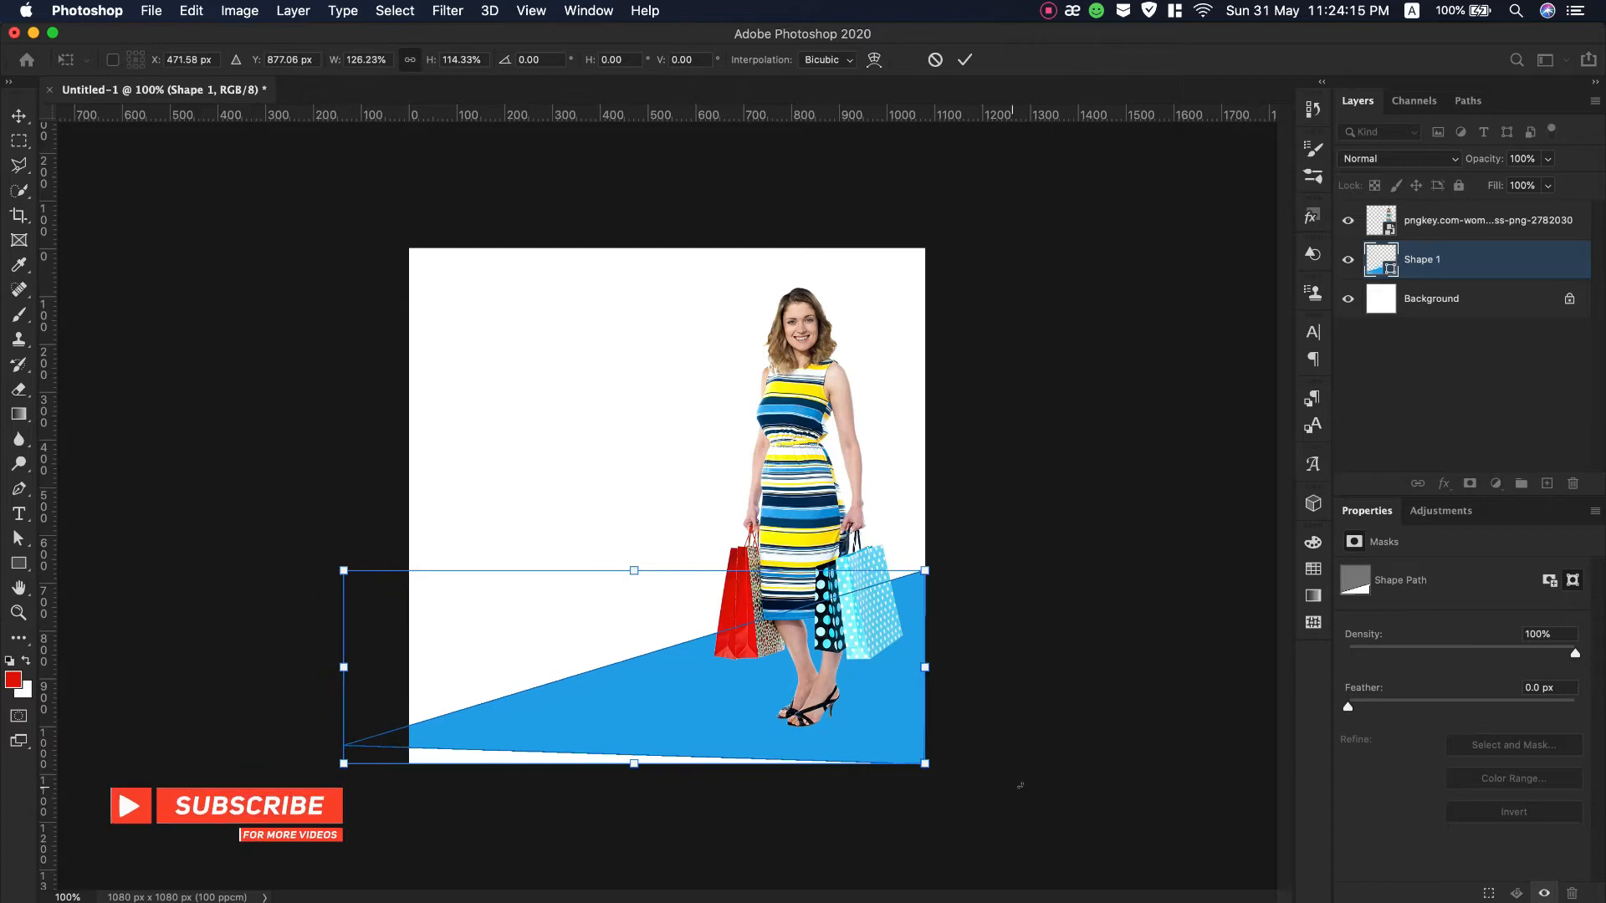
{"action": "left_click_drag", "start_coordinate": [990, 786], "coordinate": [994, 770]}
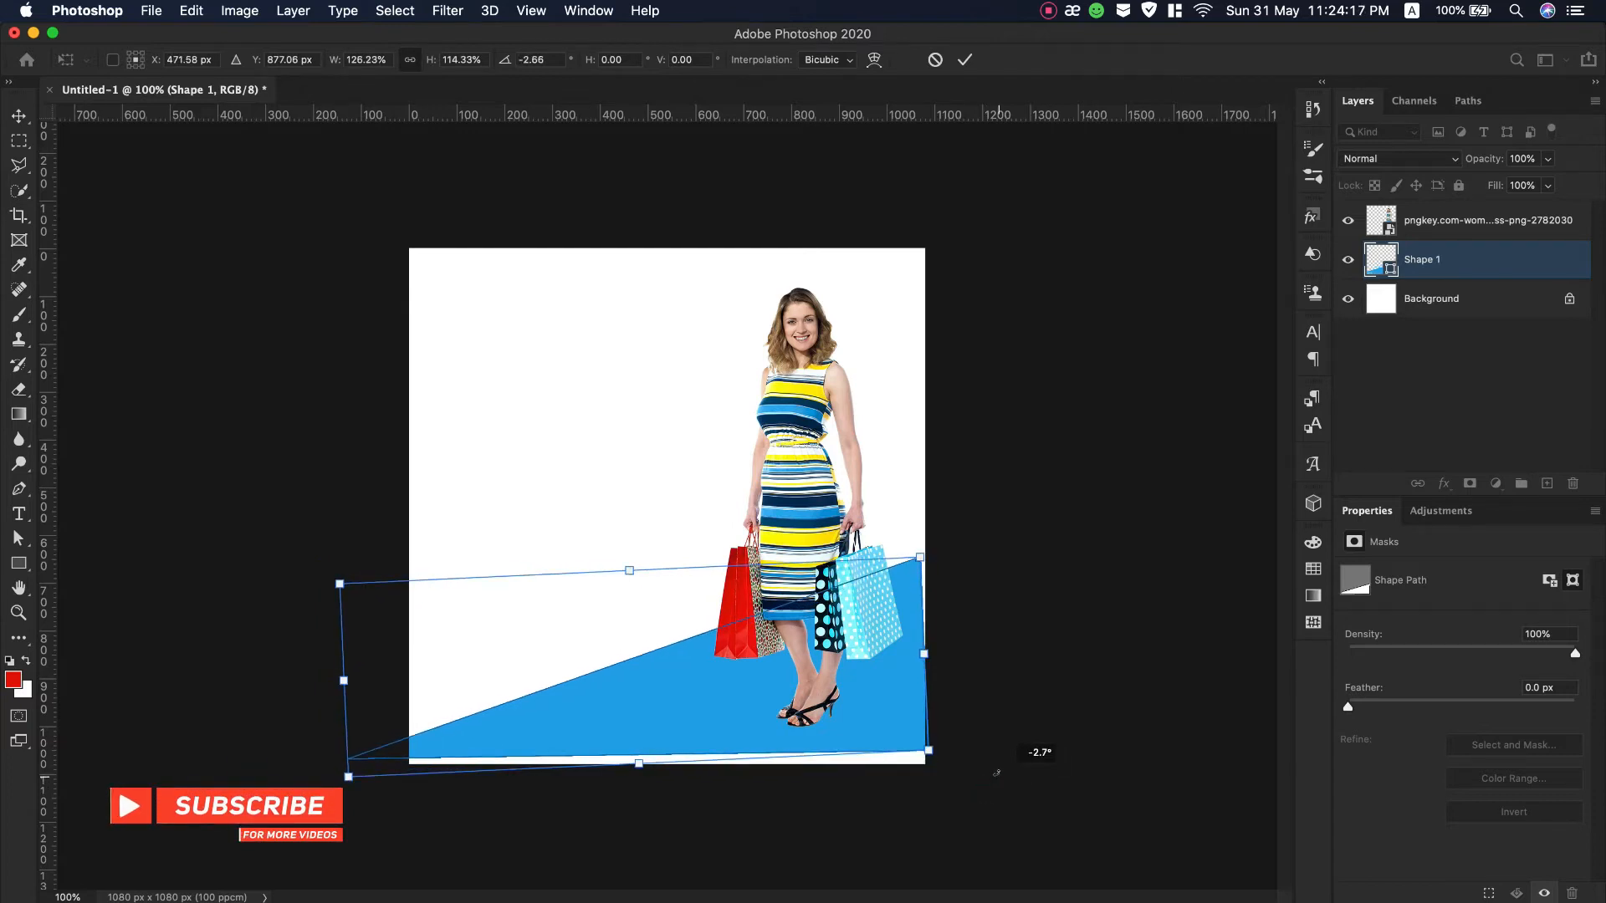
{"action": "left_click_drag", "start_coordinate": [914, 553], "coordinate": [943, 550]}
{"action": "left_click_drag", "start_coordinate": [743, 704], "coordinate": [776, 725]}
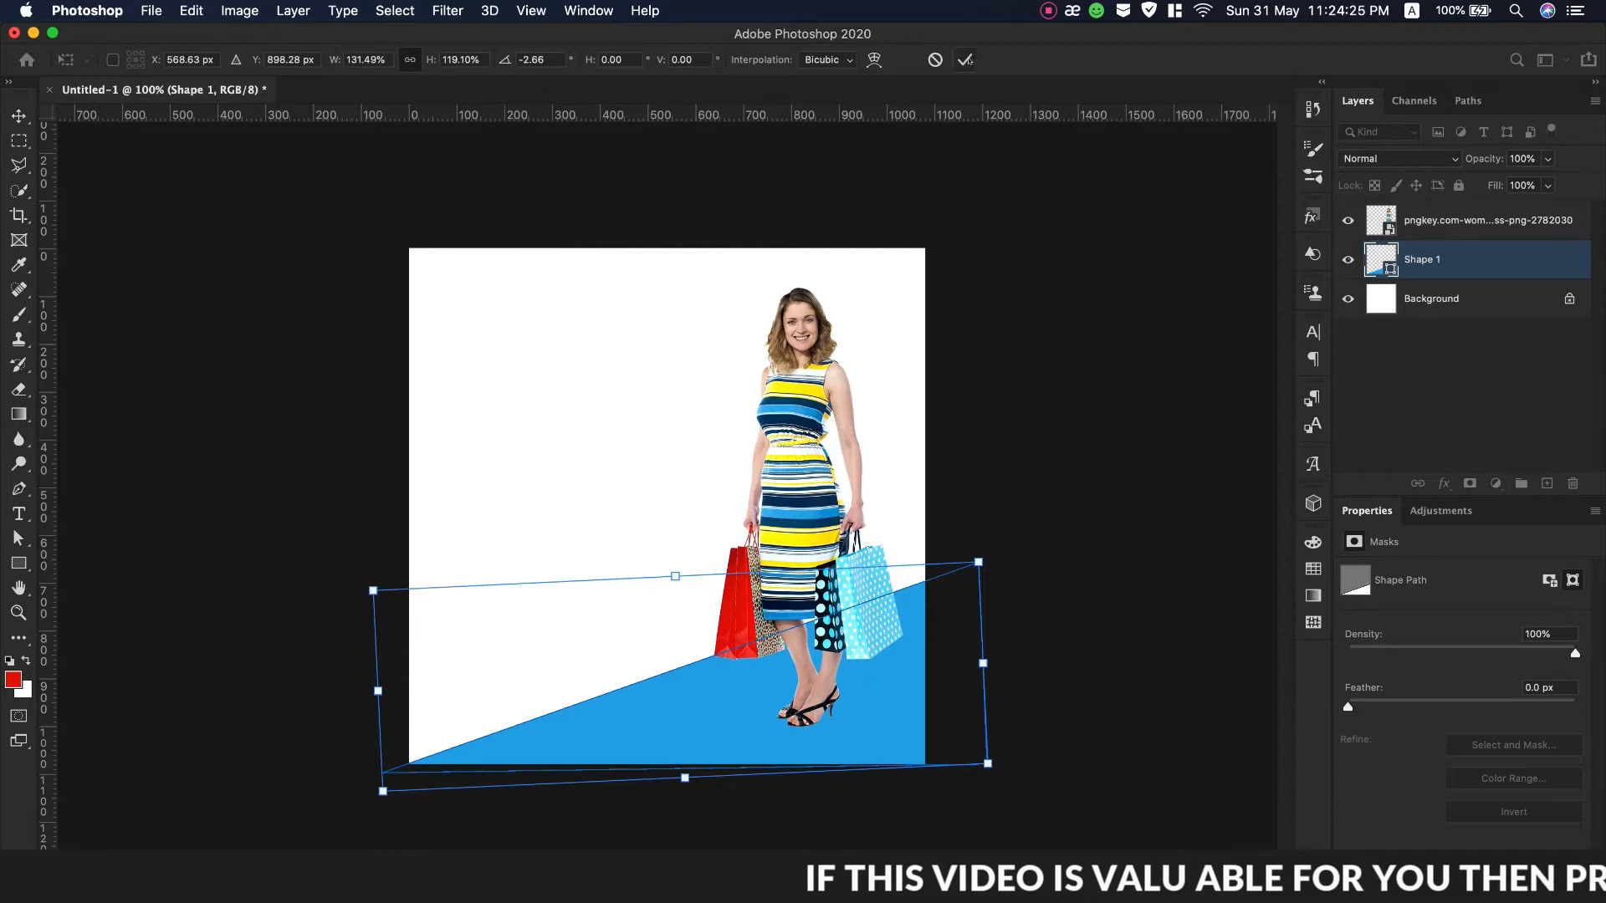
{"action": "key", "text": "Return"}
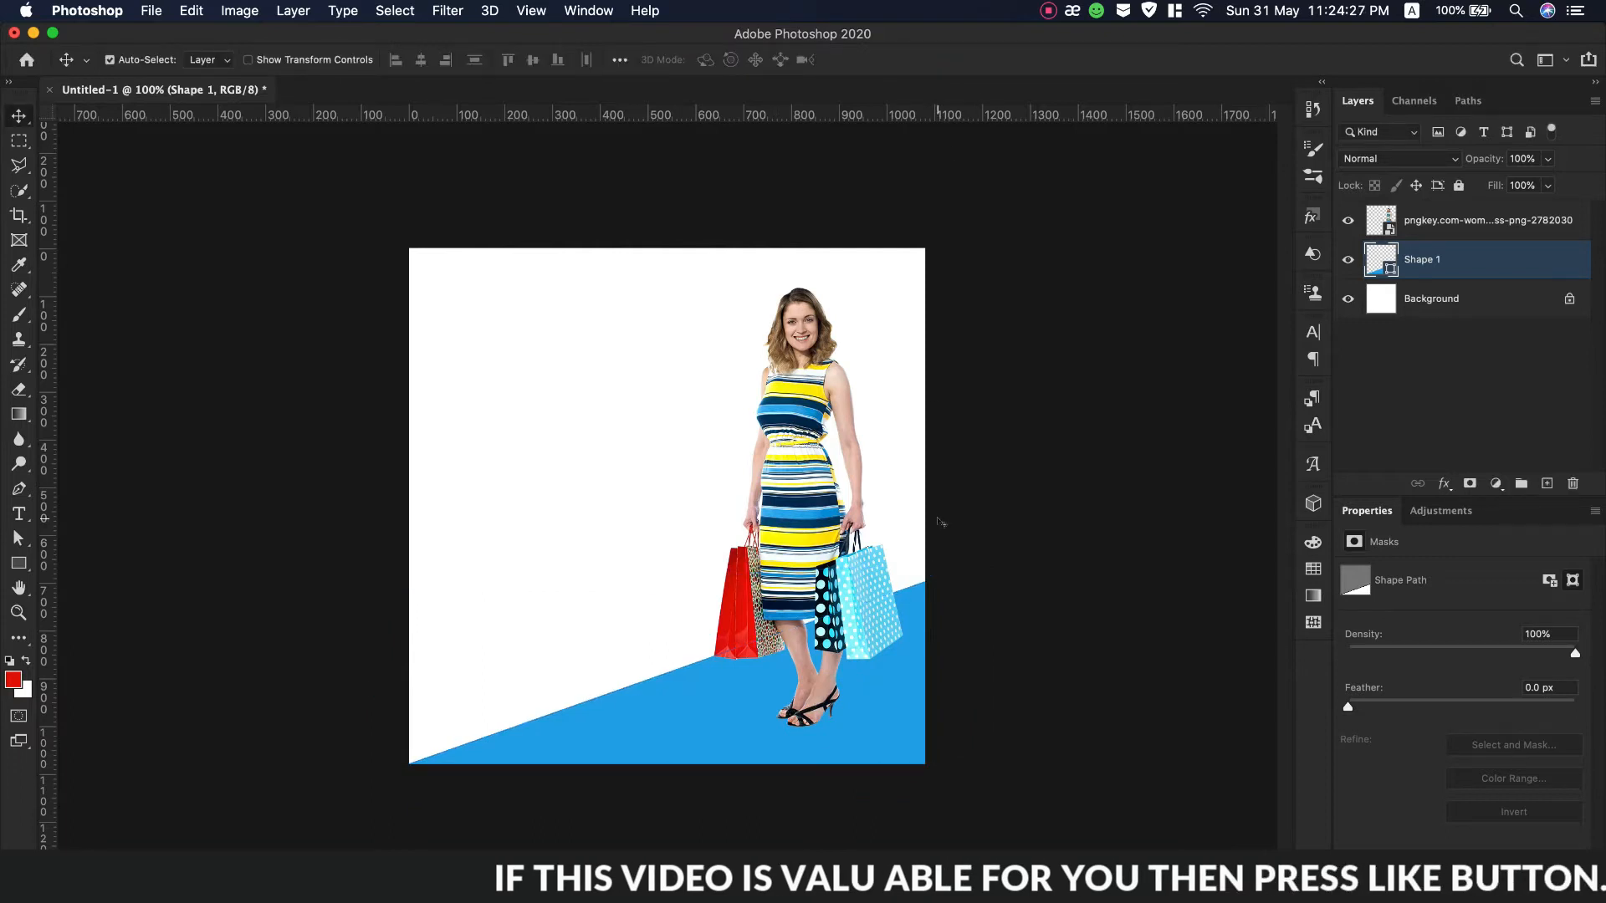
Transform the blue triangle again, enlarging it proportionally to about 112.6% and repositioning it over the canvas's lower edge.
{"action": "key", "text": "super+t"}
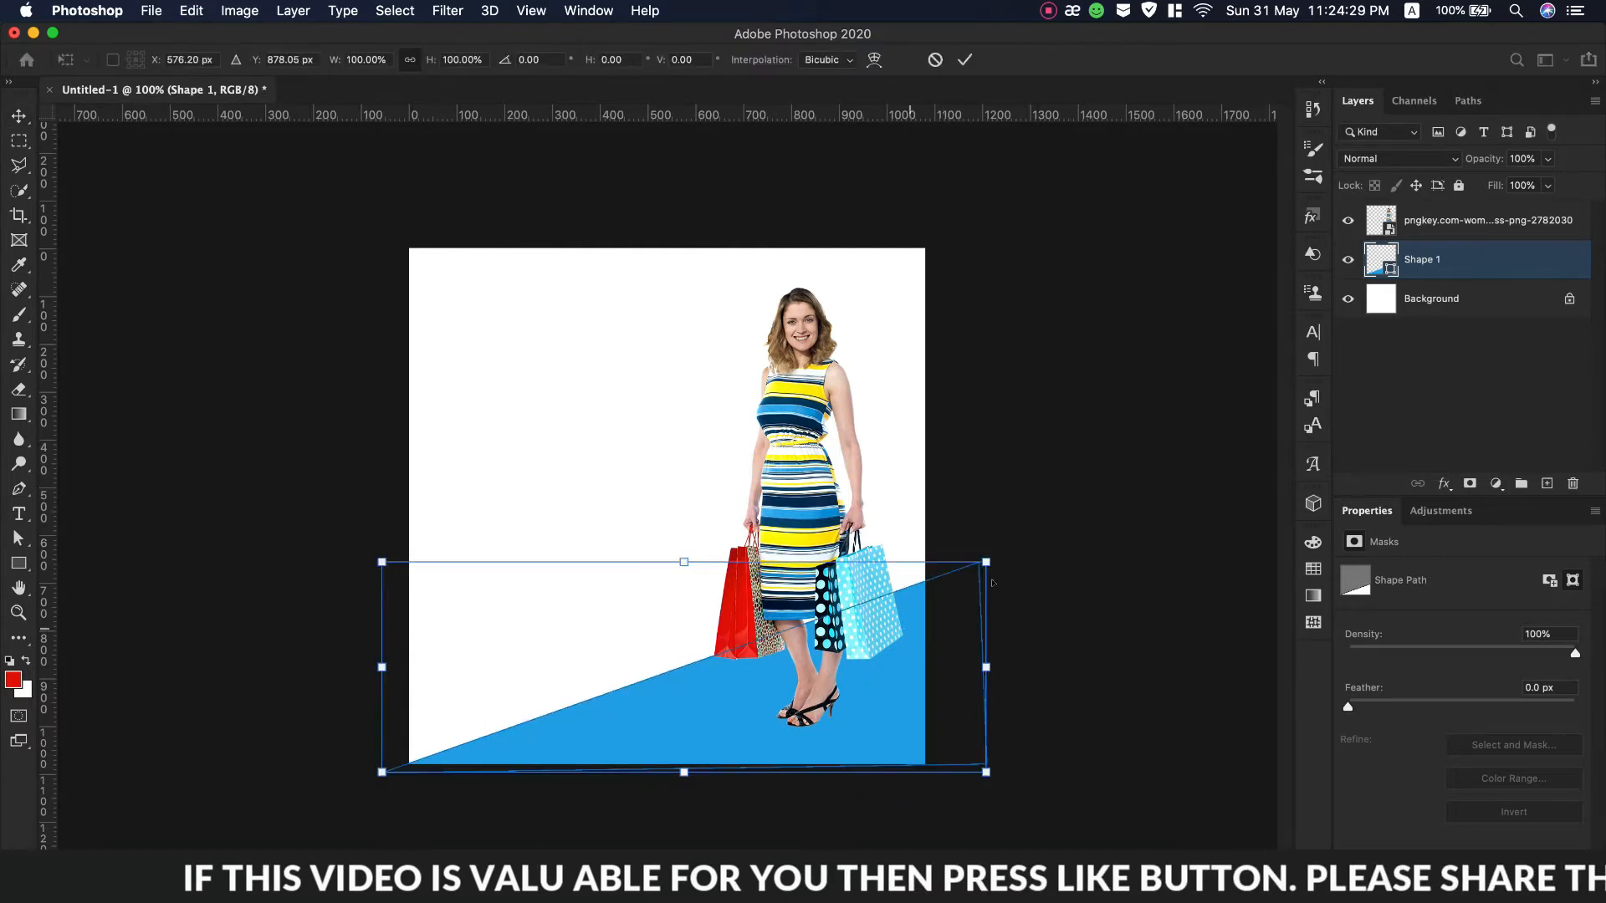
{"action": "left_click_drag", "start_coordinate": [986, 562], "coordinate": [1020, 530]}
{"action": "left_click_drag", "start_coordinate": [850, 681], "coordinate": [852, 675]}
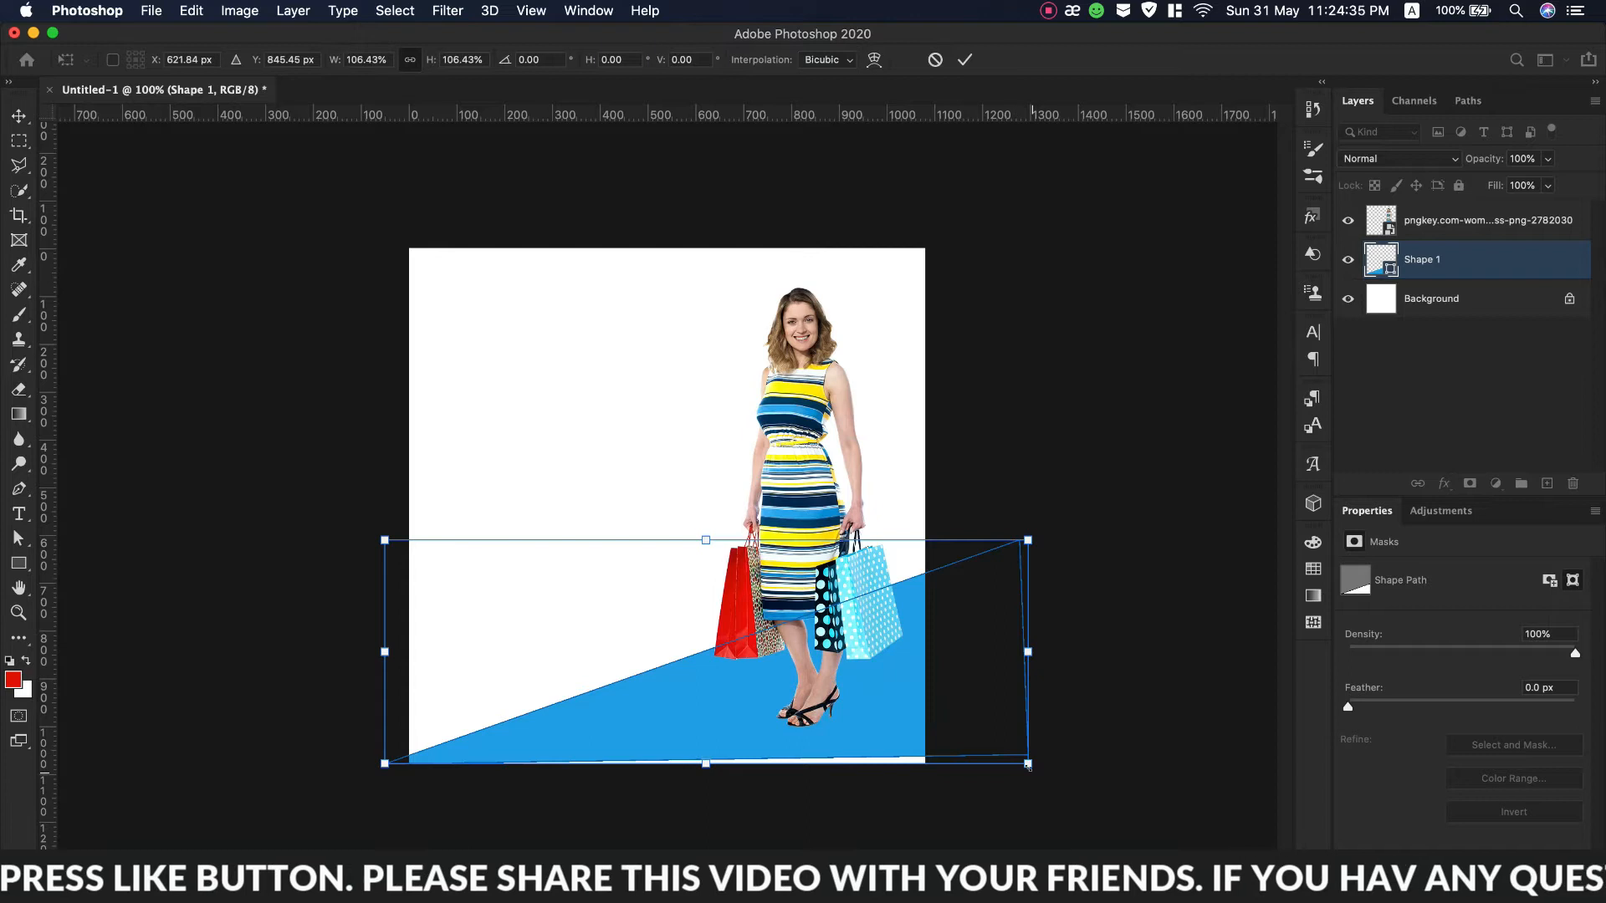
{"action": "left_click_drag", "start_coordinate": [1028, 764], "coordinate": [1055, 768]}
{"action": "mouse_move", "coordinate": [916, 740]}
{"action": "left_mouse_down"}
{"action": "mouse_move", "coordinate": [896, 716]}
{"action": "mouse_move", "coordinate": [919, 718]}
{"action": "left_mouse_up"}
Nudge the blue triangle down to cover the canvas's lower edge, stretch its height to about 118.8%, and apply the transform.
{"action": "key", "text": "Down"}
{"action": "key", "text": "Down"}
{"action": "key", "text": "Down"}
{"action": "key", "text": "Down"}
{"action": "key", "text": "Down"}
{"action": "key", "text": "Down"}
{"action": "key", "text": "Down"}
{"action": "key", "text": "Down"}
{"action": "key", "text": "Down"}
{"action": "key", "text": "Down"}
{"action": "key", "text": "Down"}
{"action": "key", "text": "Down"}
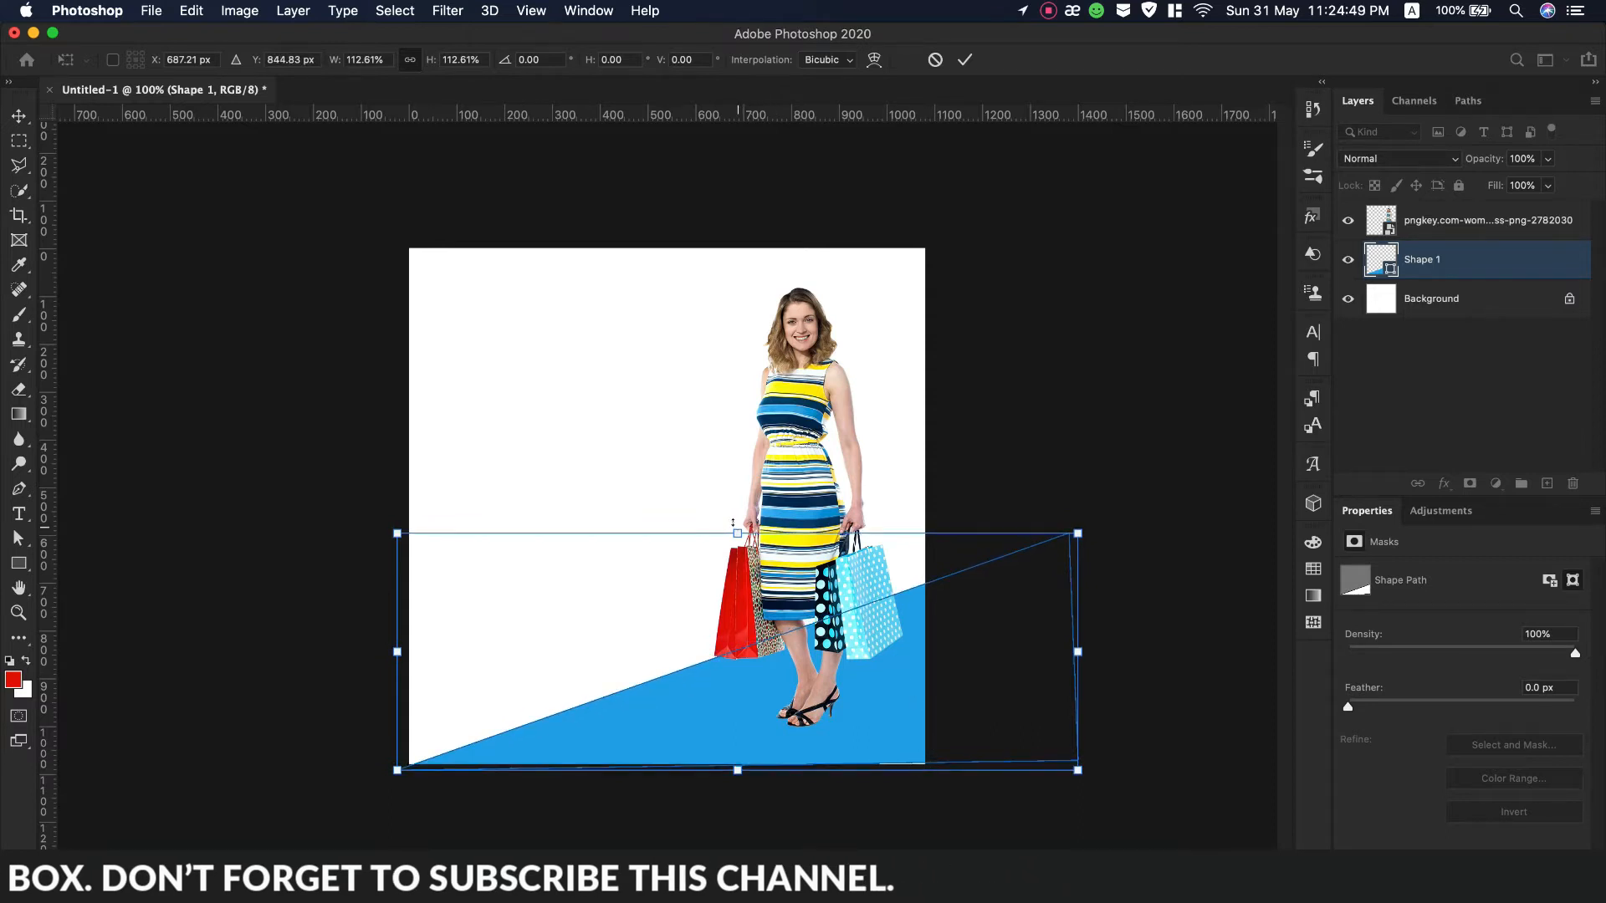
{"action": "left_click_drag", "start_coordinate": [736, 520], "coordinate": [735, 507]}
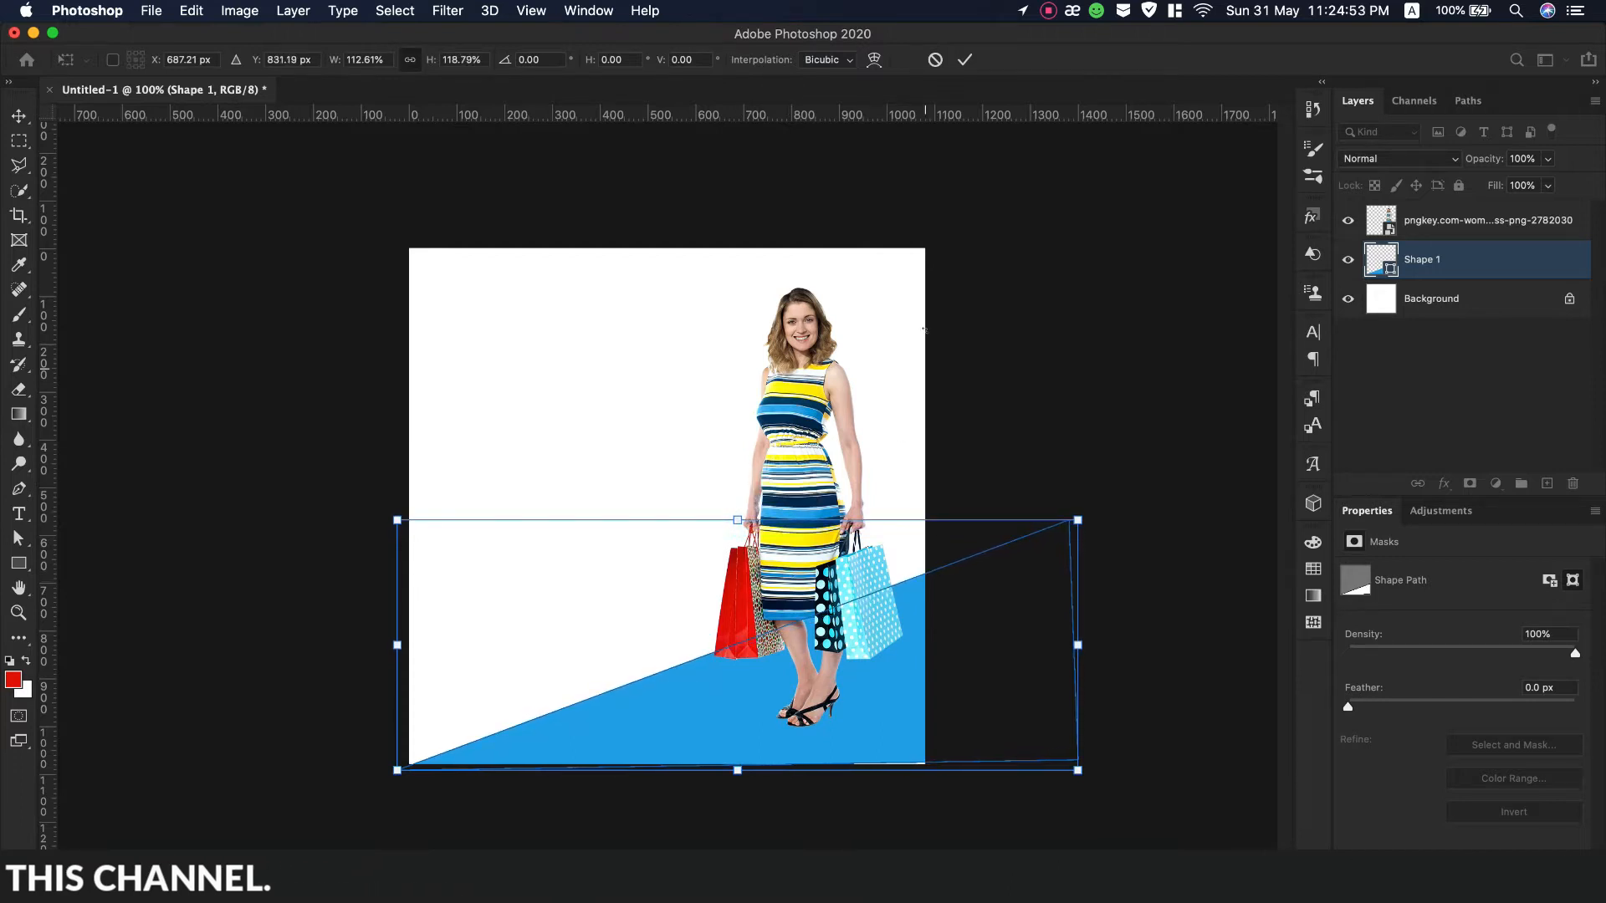
{"action": "left_click", "coordinate": [963, 57]}
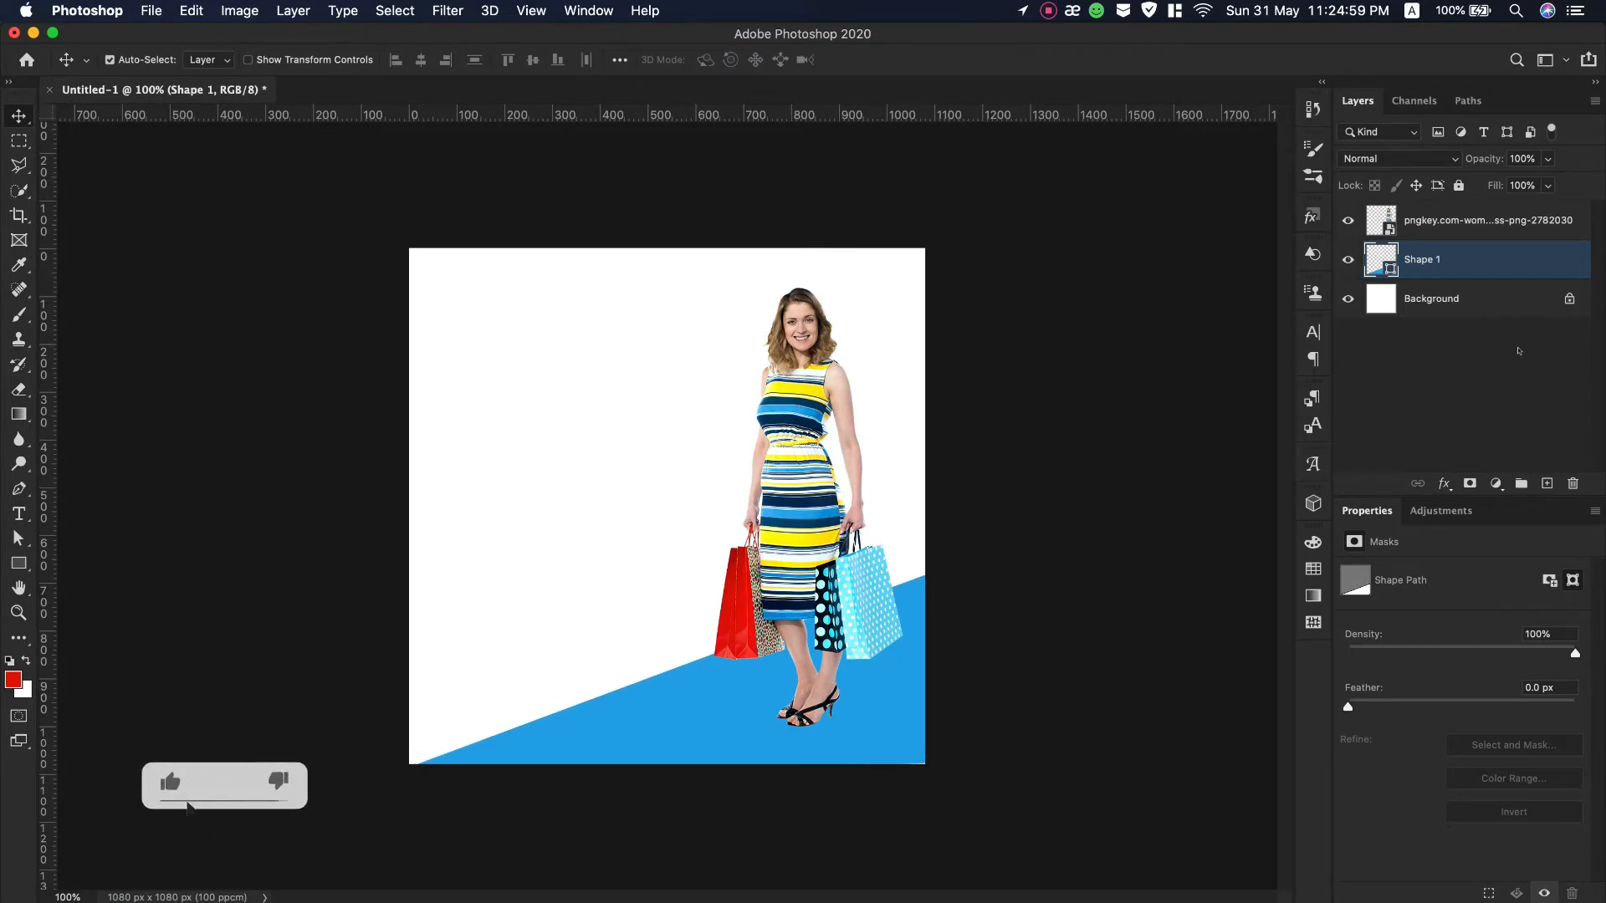
With the Background layer selected, set the Pen tool's shape fill to yellow feee01 sampled from the woman's dress.
{"action": "left_click", "coordinate": [1457, 297]}
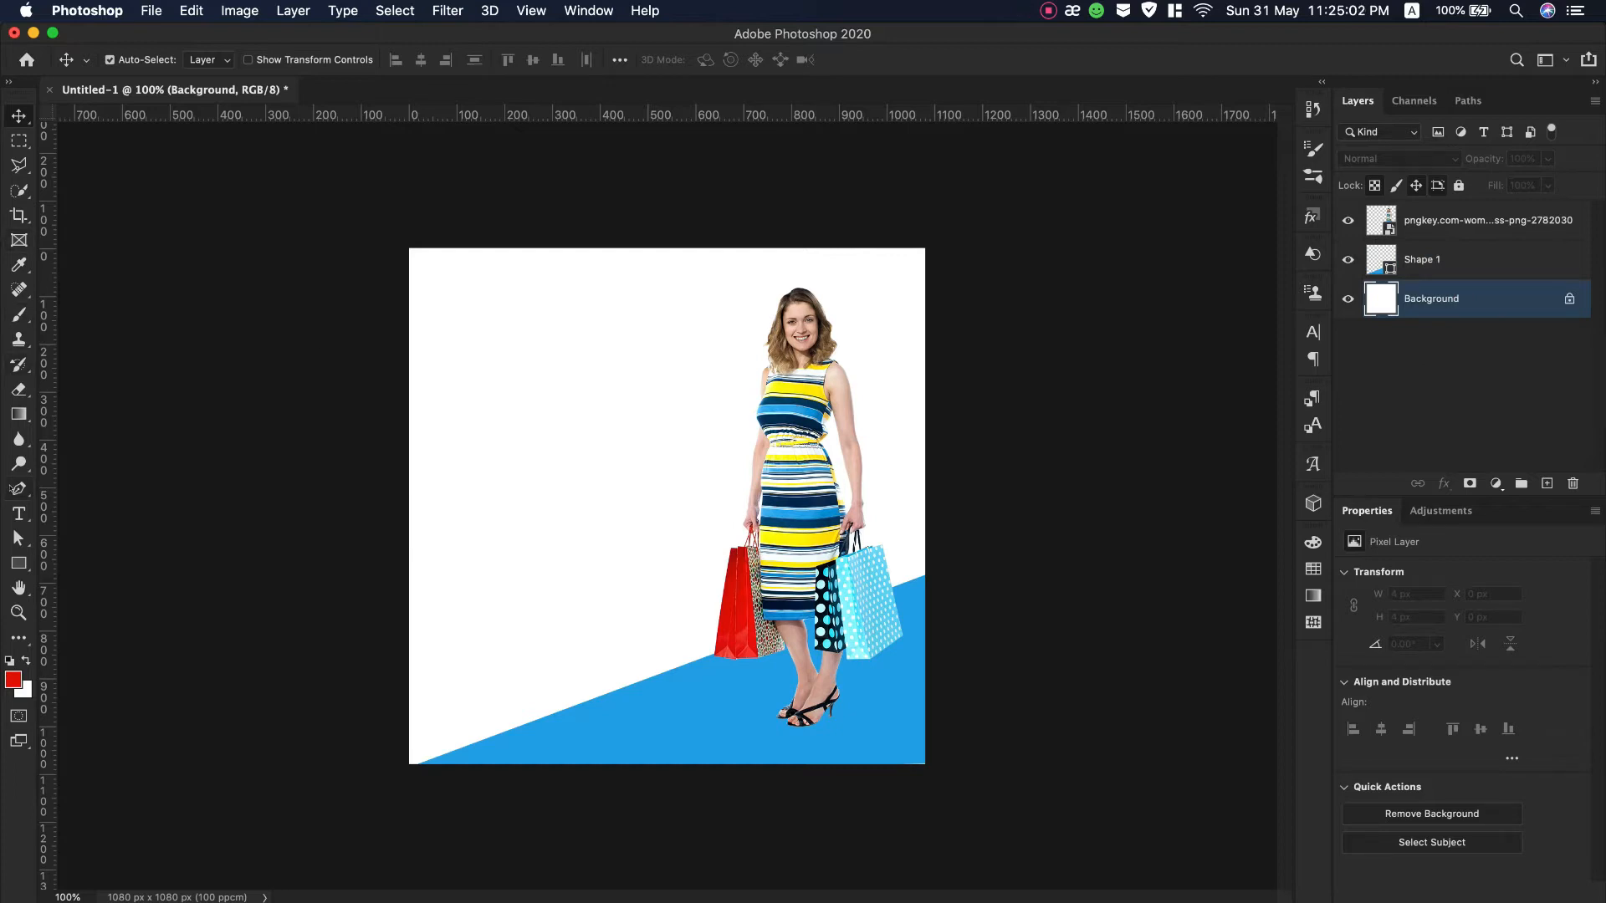
{"action": "left_click", "coordinate": [16, 490]}
{"action": "left_click", "coordinate": [211, 60]}
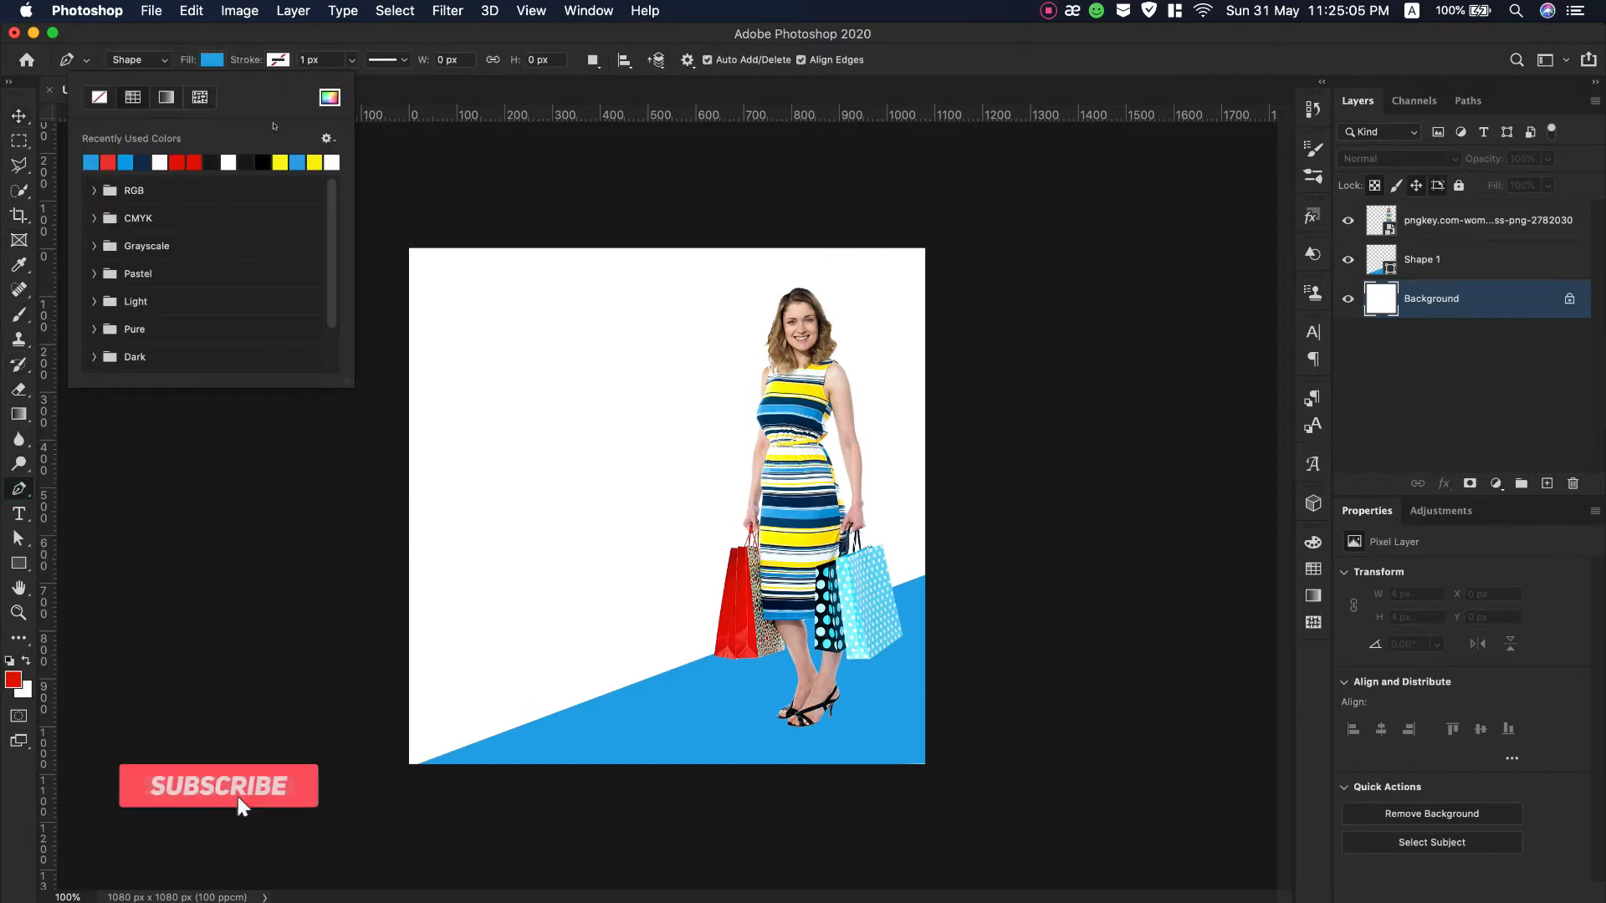
{"action": "left_click", "coordinate": [329, 97]}
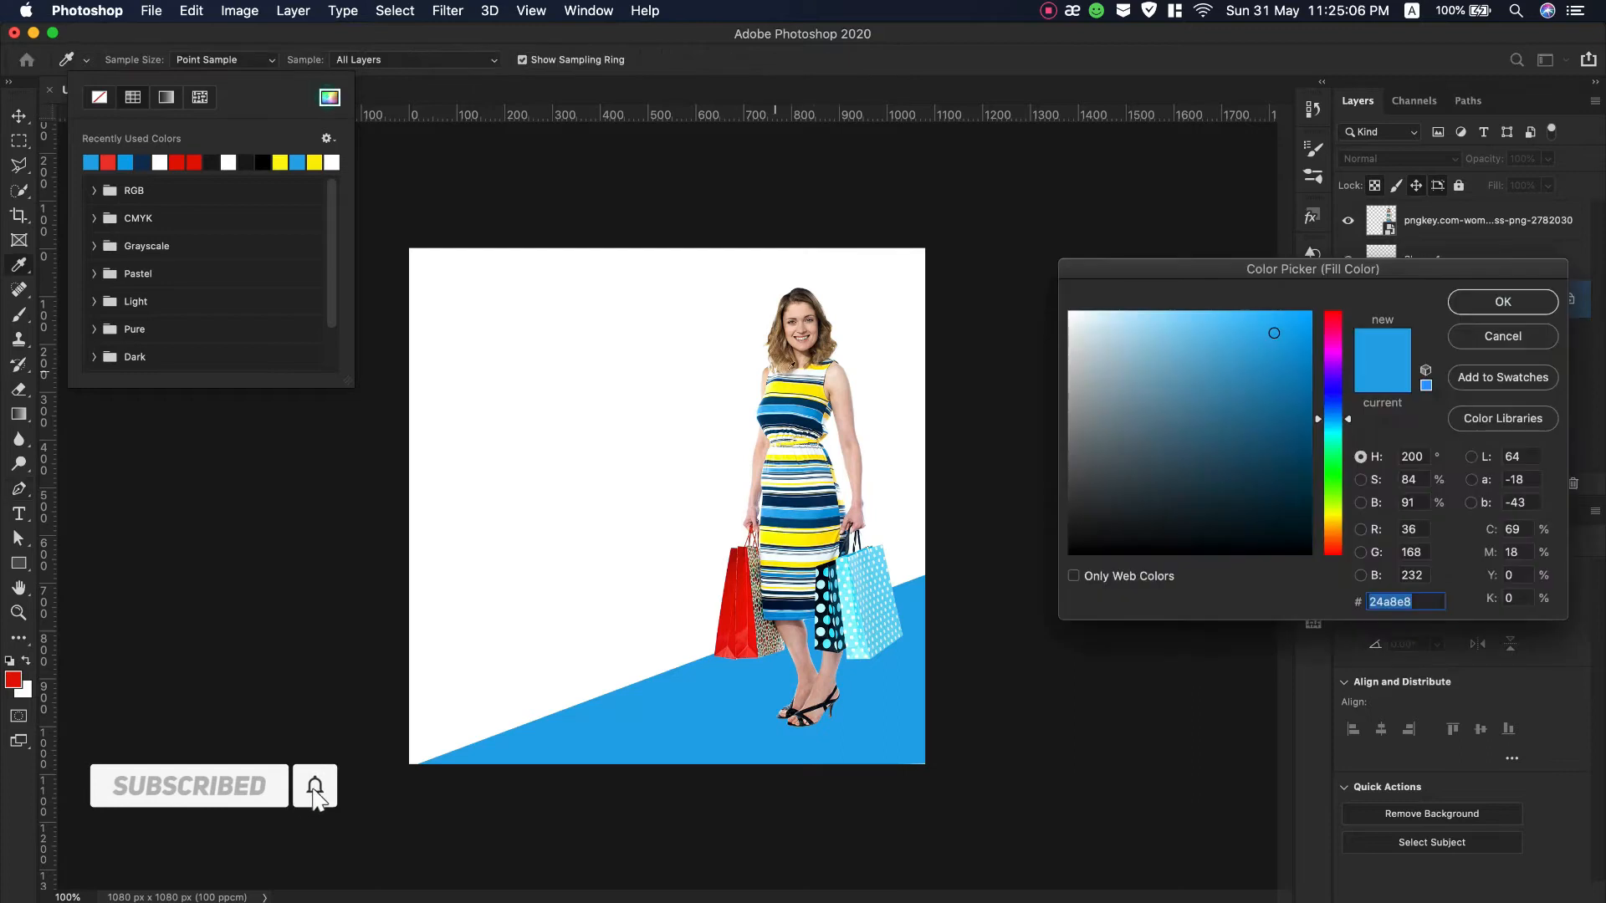
{"action": "left_click", "coordinate": [803, 388]}
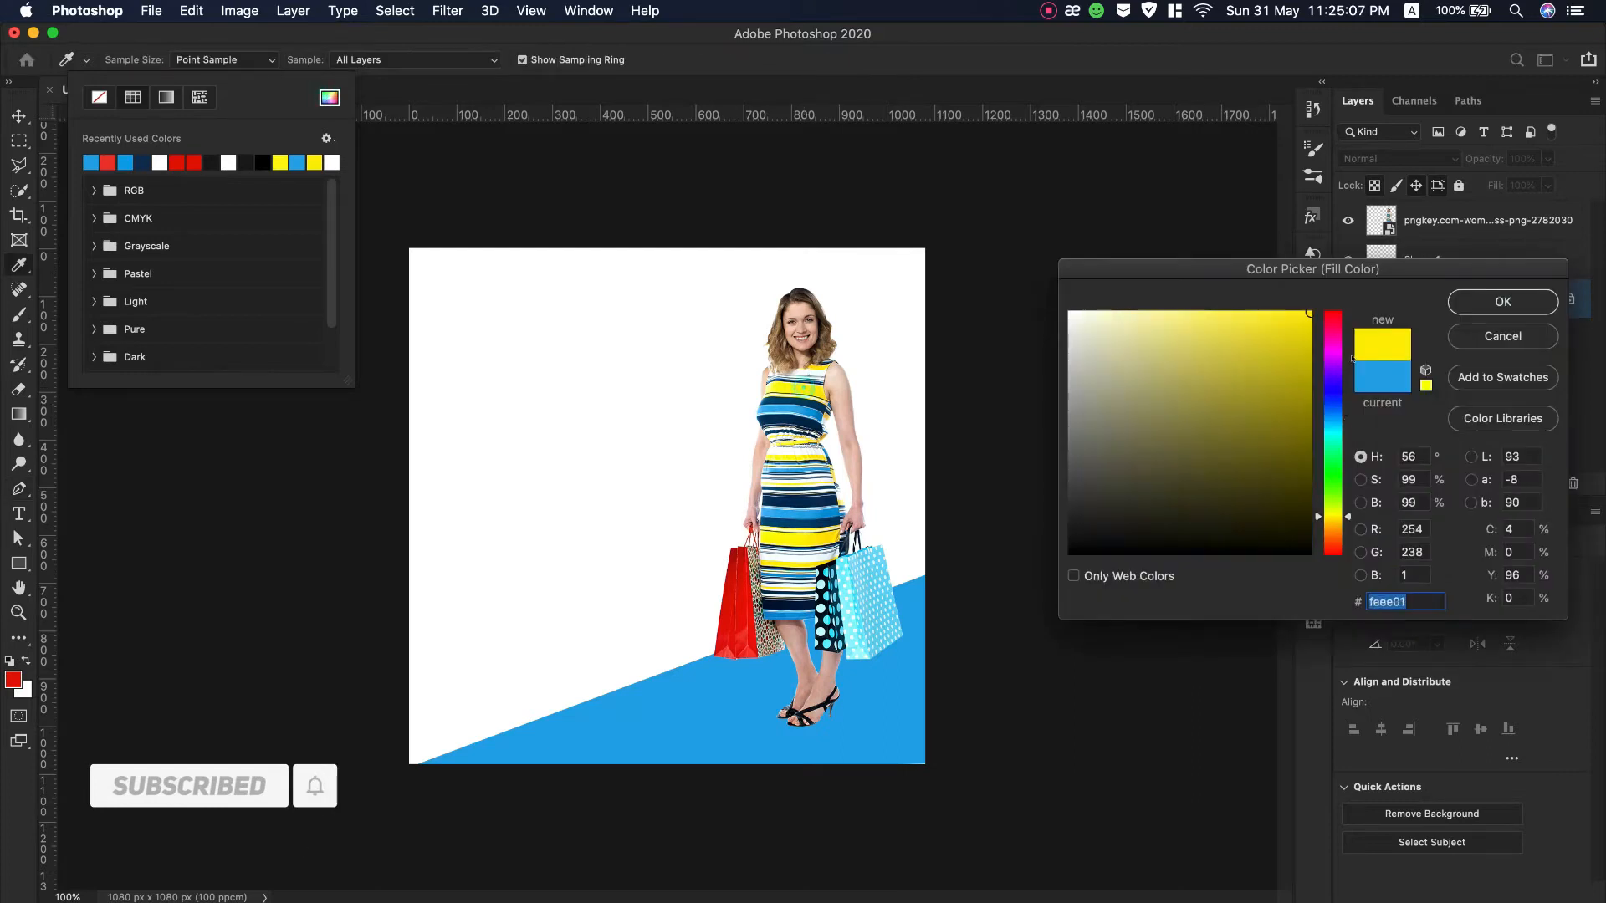
{"action": "left_click", "coordinate": [1502, 301]}
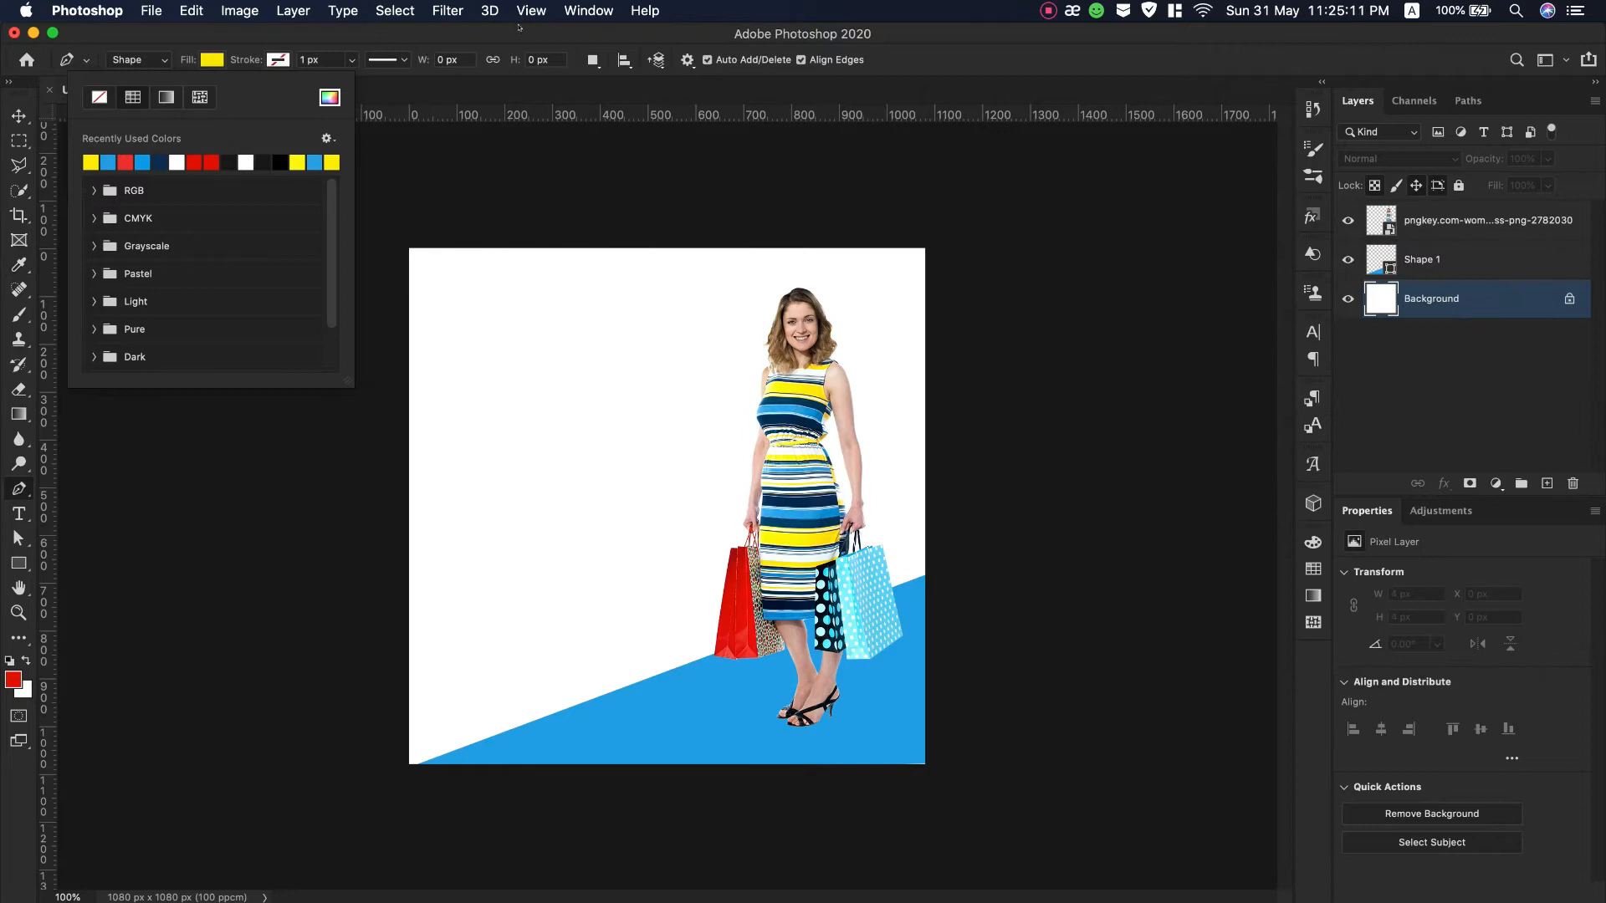
{"action": "key", "text": "Escape"}
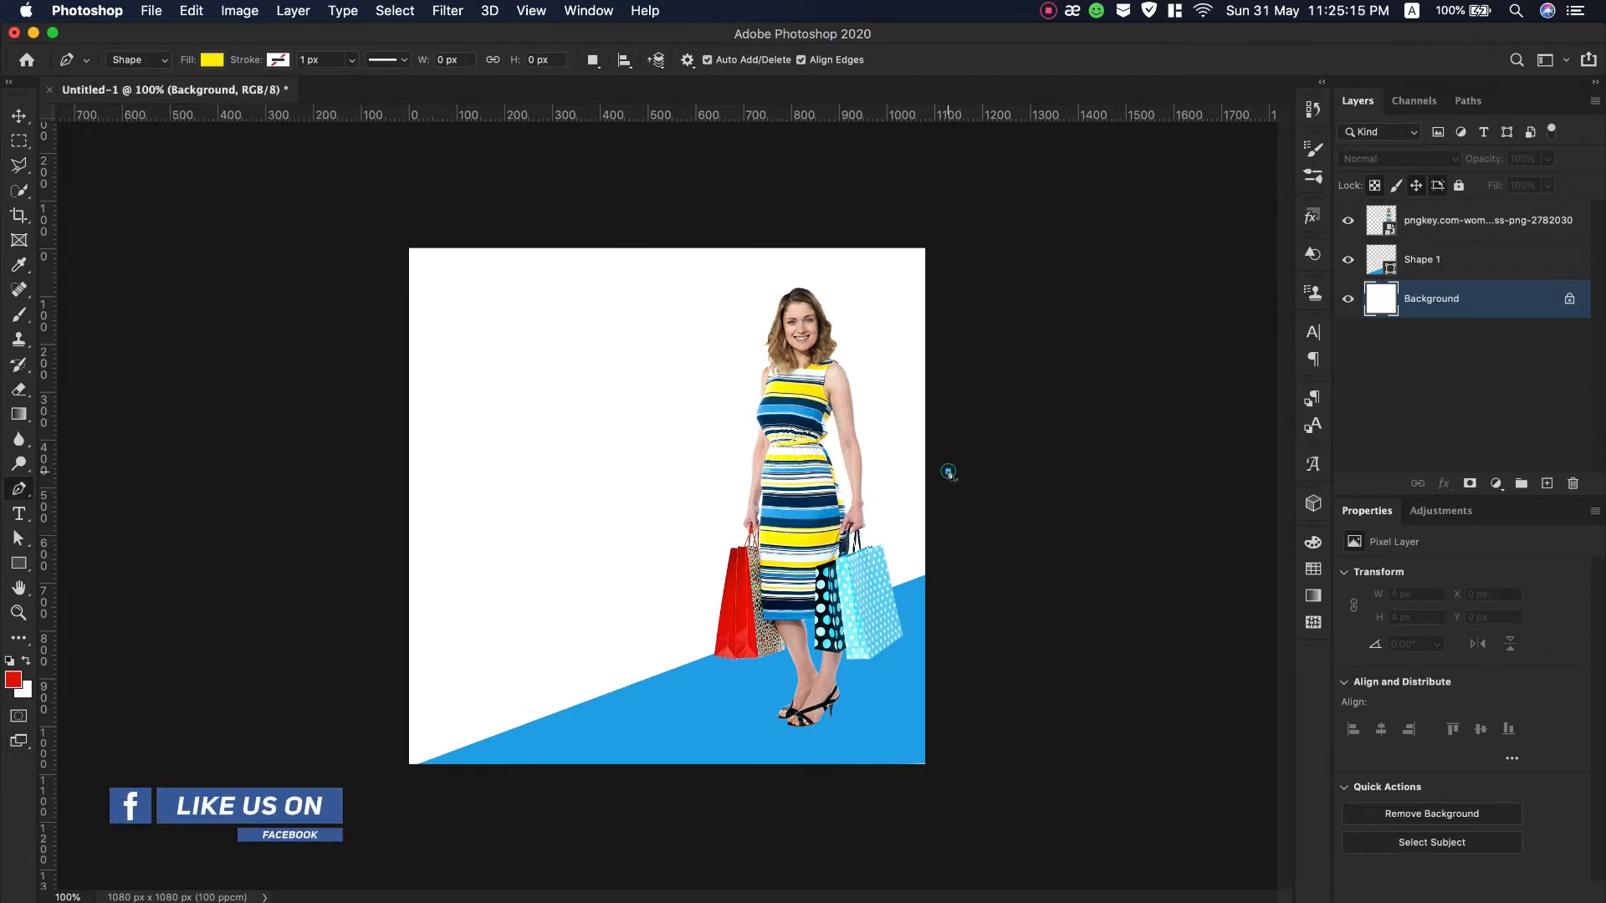
Draw a closed yellow four-point Pen shape about 791 × 479 px covering the canvas's upper-right corner behind the woman.
{"action": "left_click", "coordinate": [947, 472]}
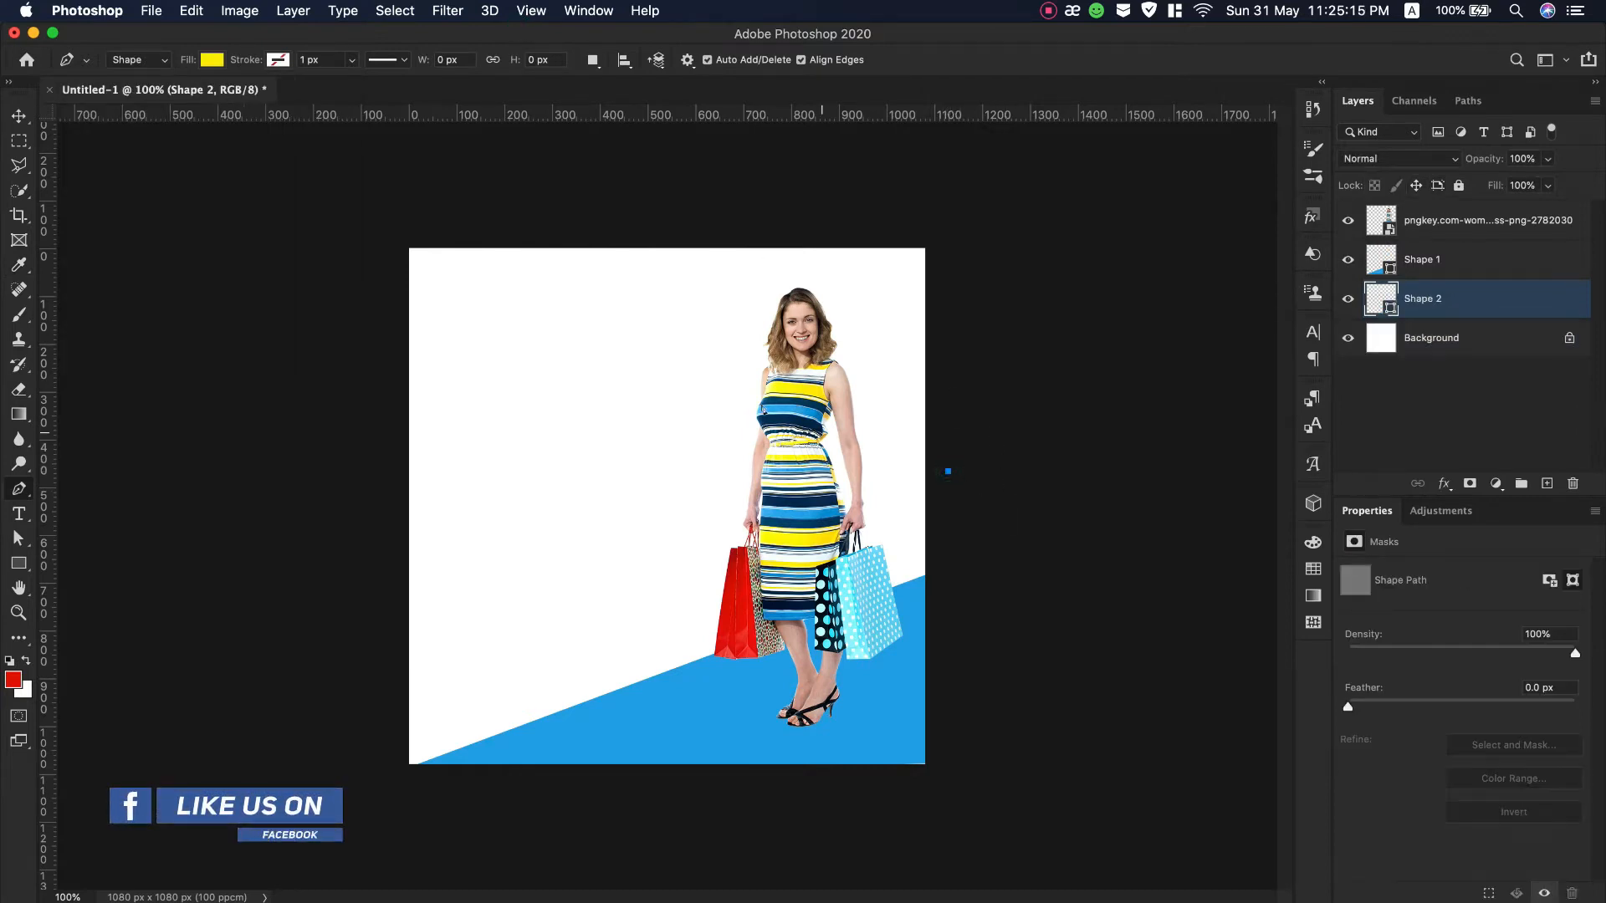
{"action": "left_click", "coordinate": [570, 243]}
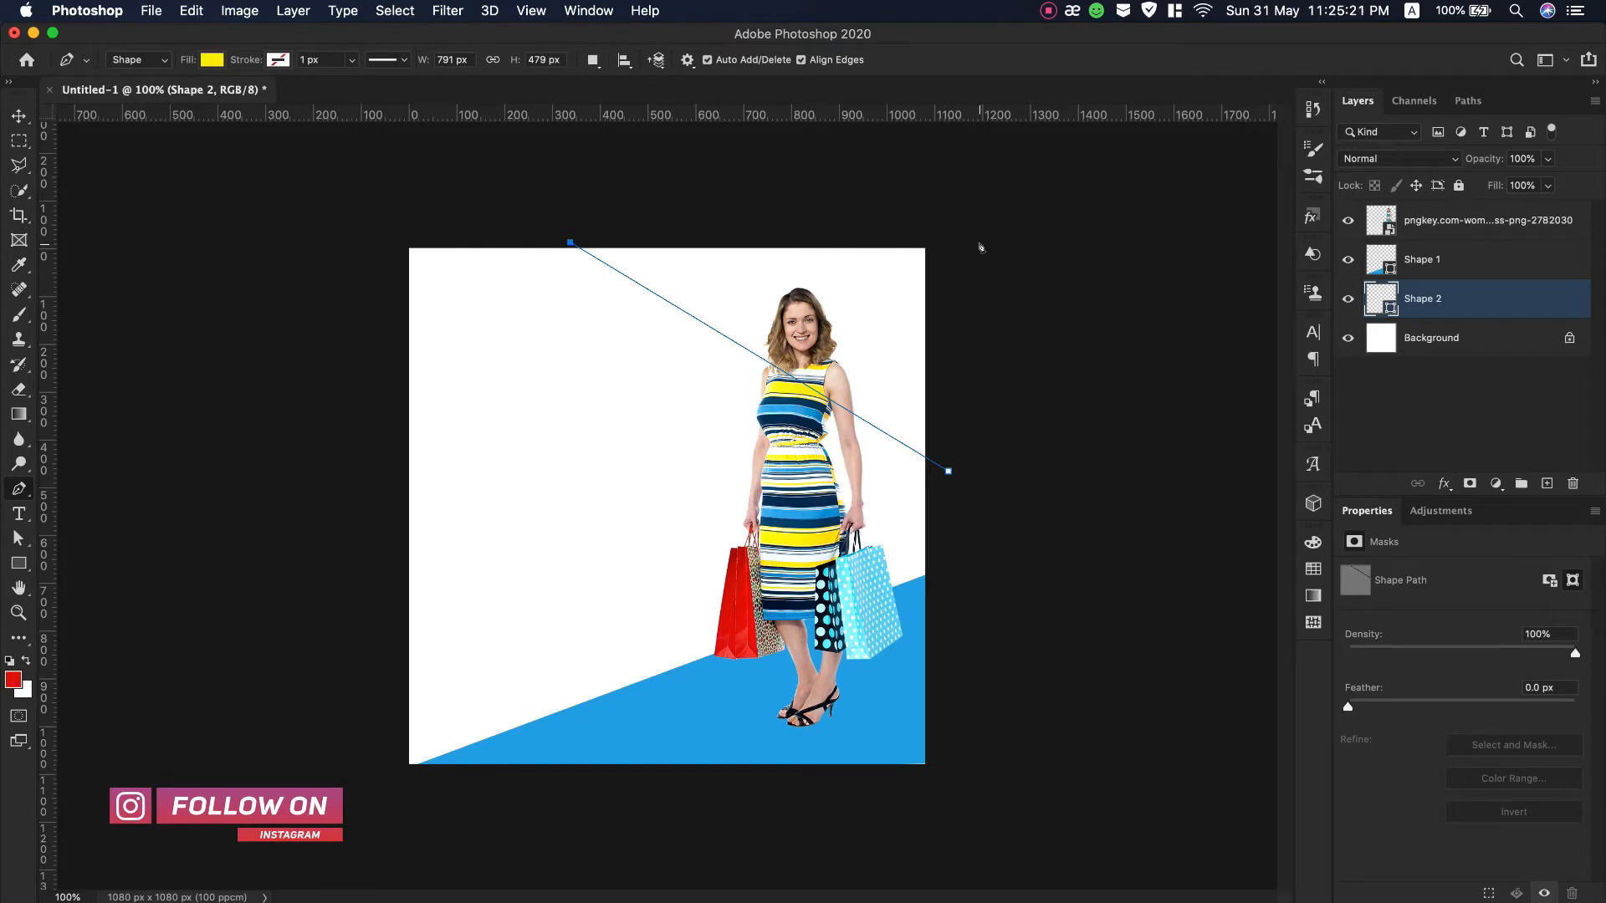
{"action": "left_click", "coordinate": [940, 243]}
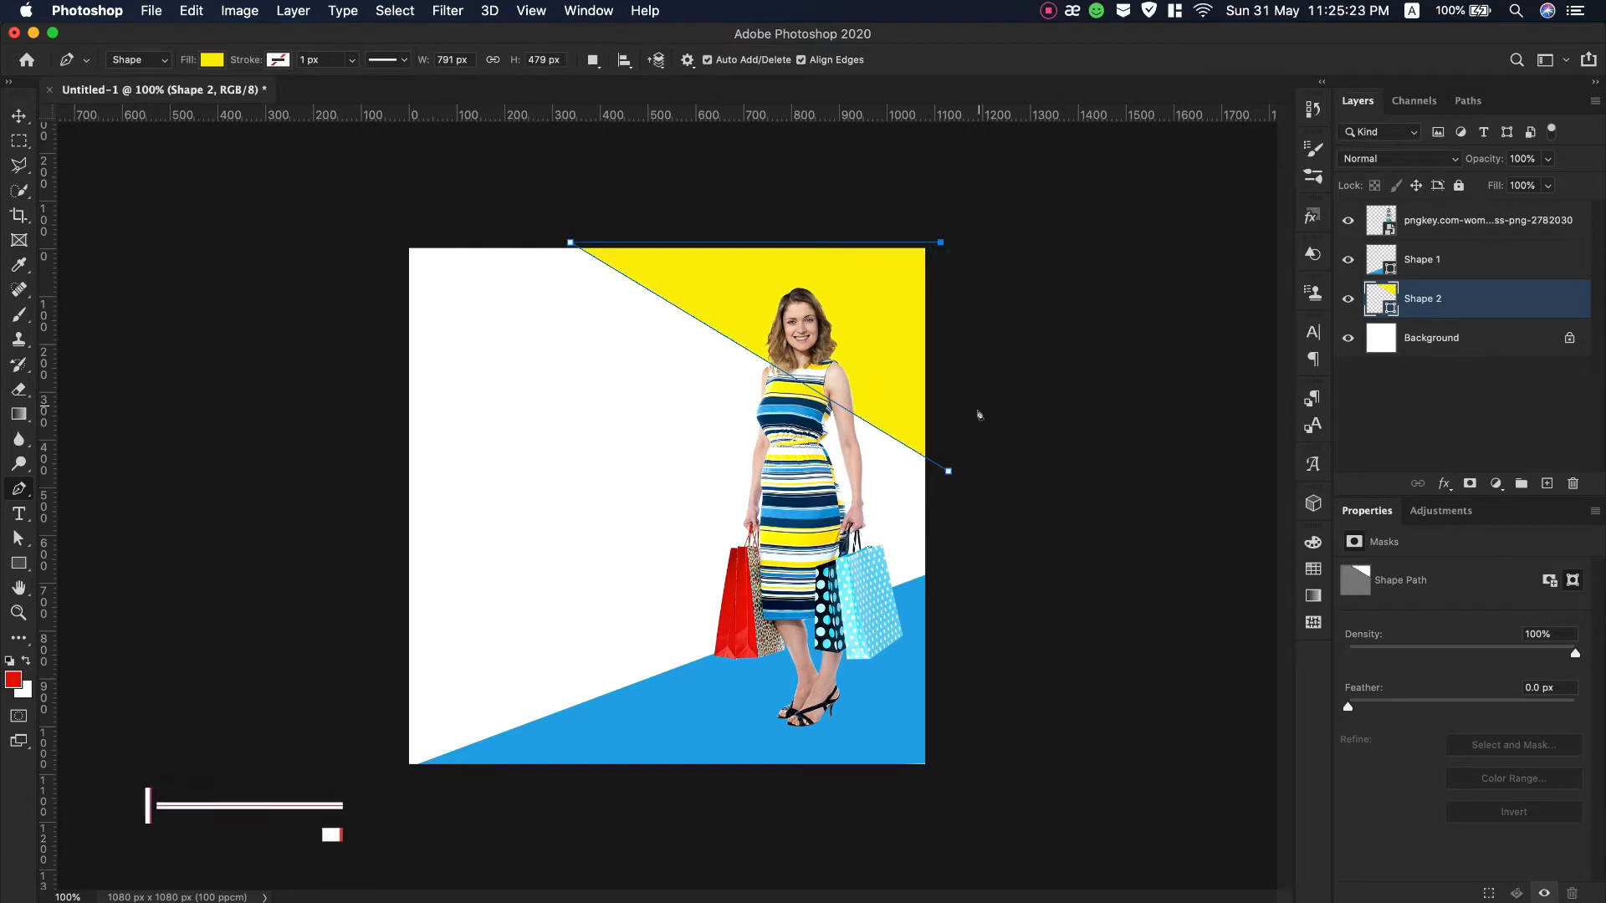
{"action": "left_click", "coordinate": [949, 473]}
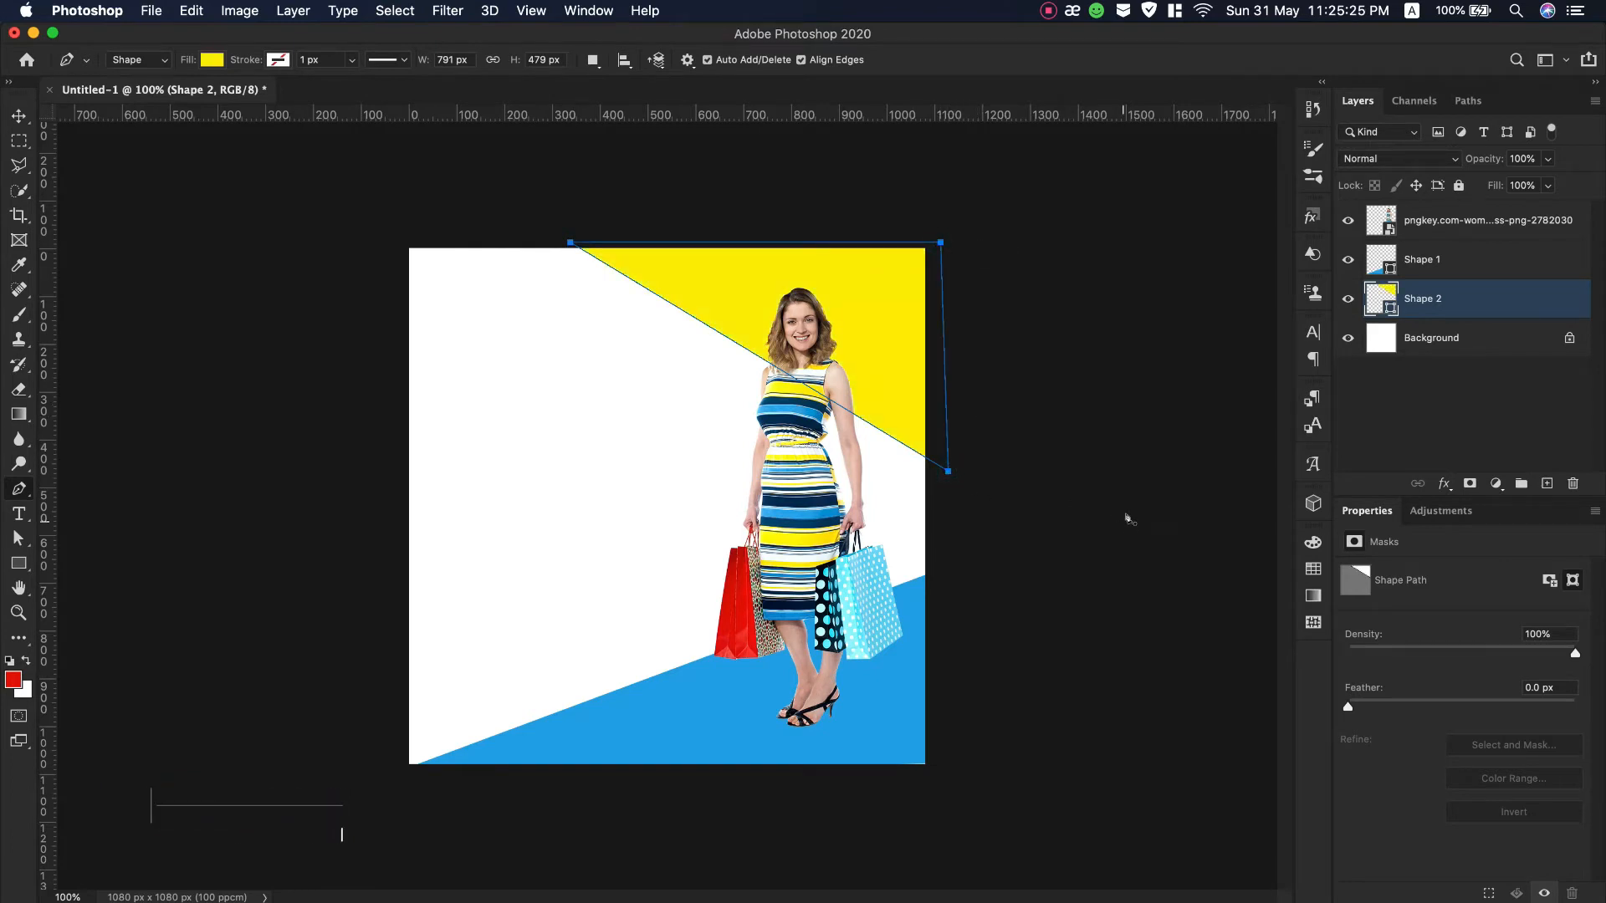
{"action": "key", "text": "v"}
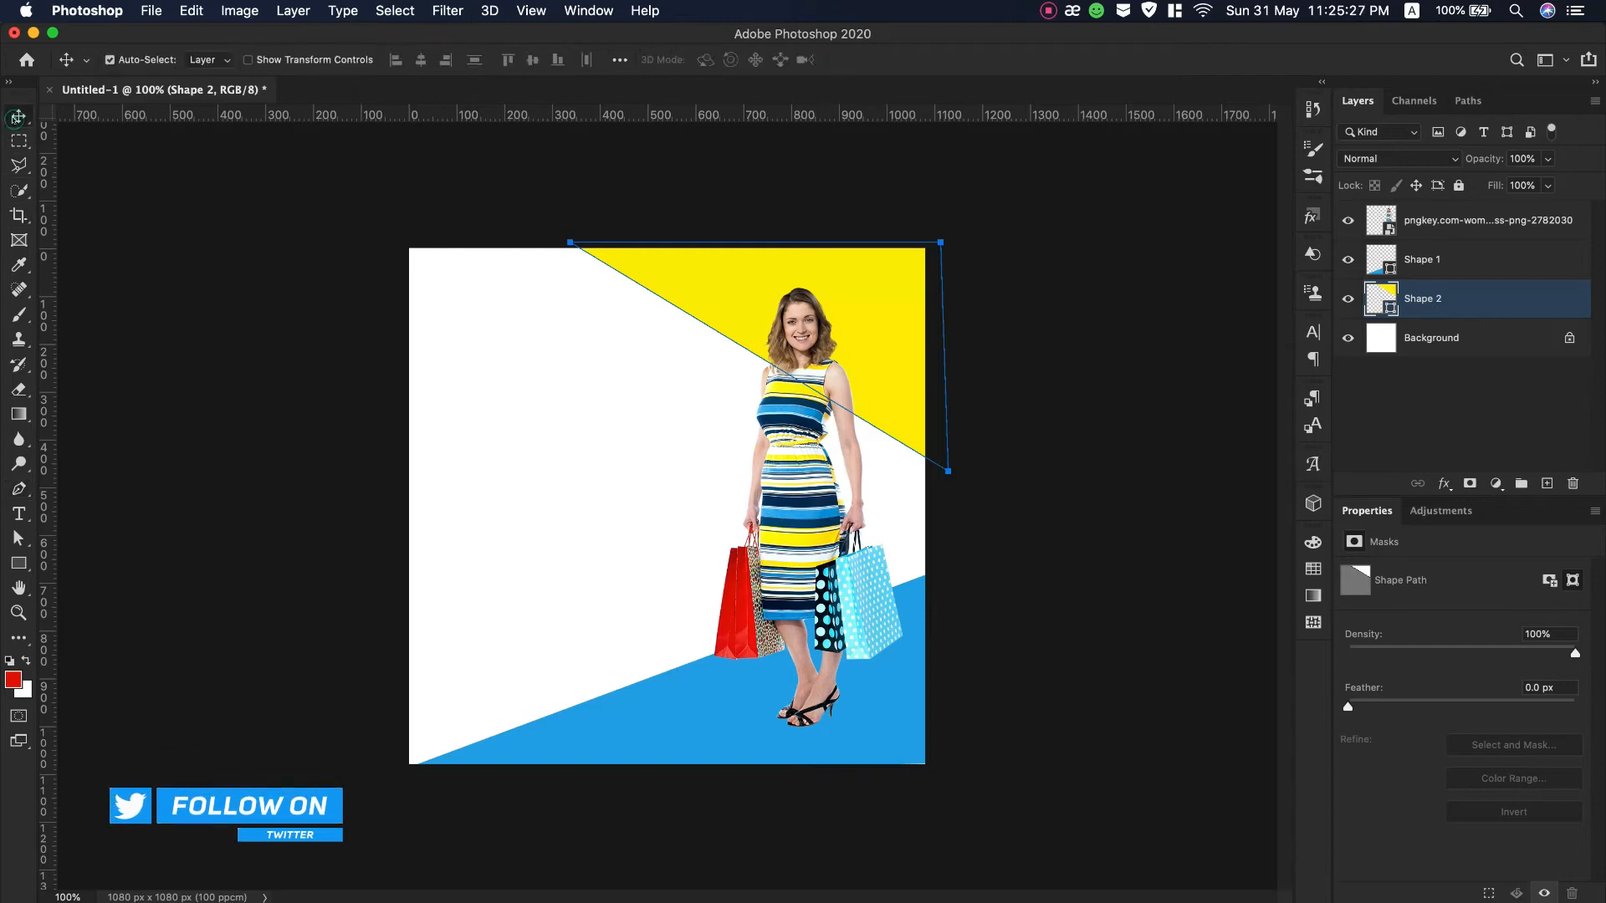
Add a new empty layer directly above the blue triangle's layer, Shape 1.
{"action": "left_click", "coordinate": [1525, 272]}
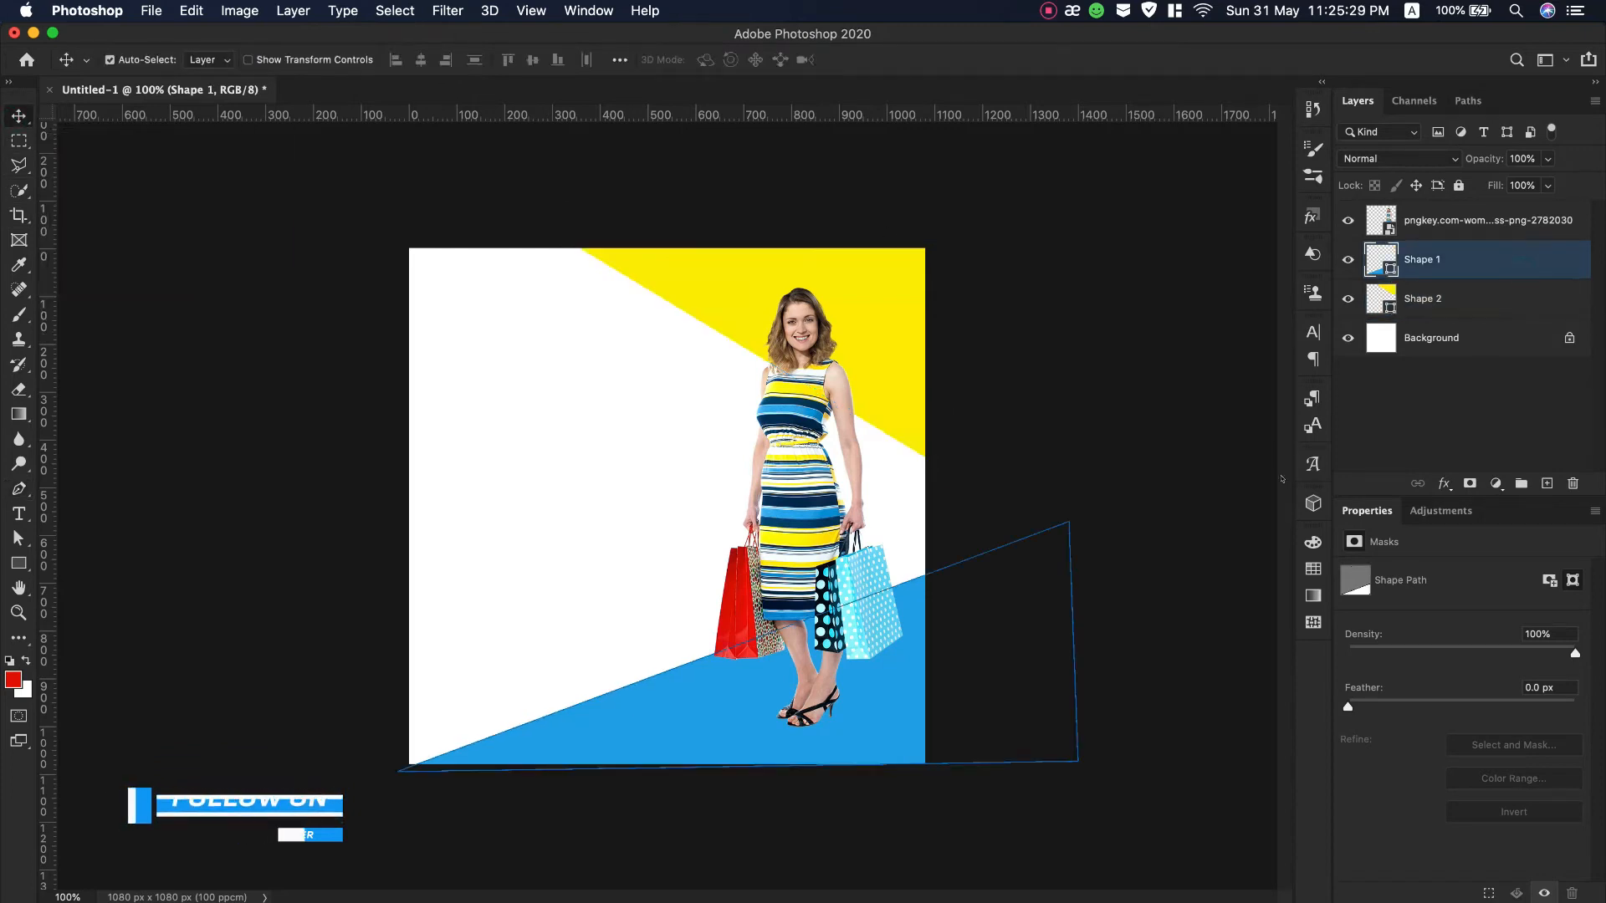
{"action": "left_click", "coordinate": [1474, 224]}
{"action": "left_click", "coordinate": [1469, 272]}
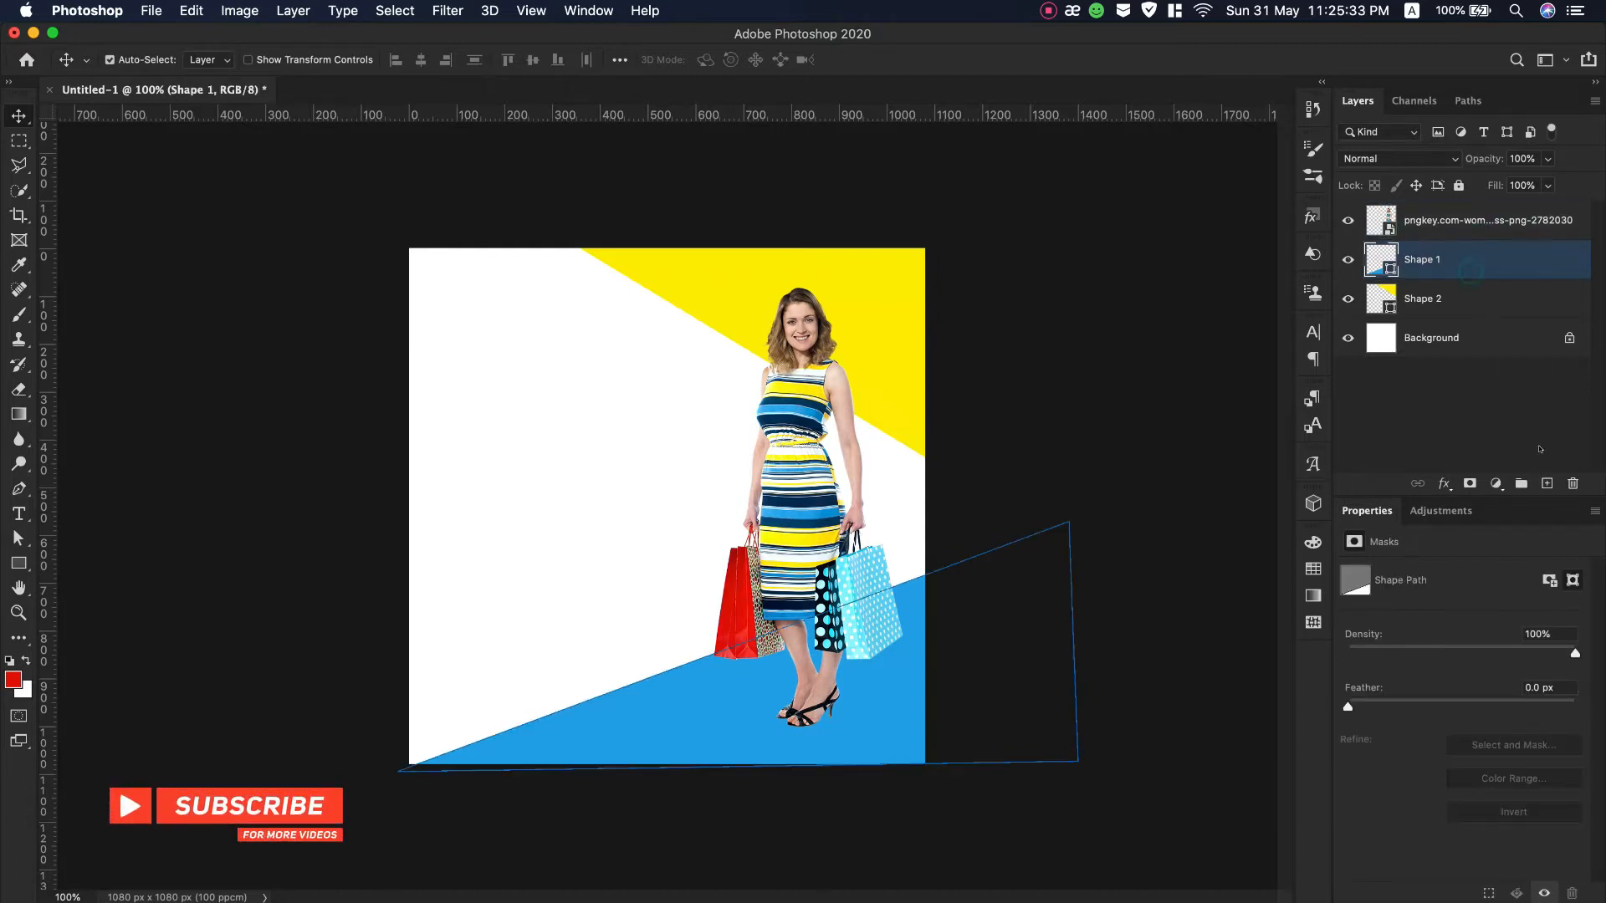
{"action": "left_click", "coordinate": [1545, 484]}
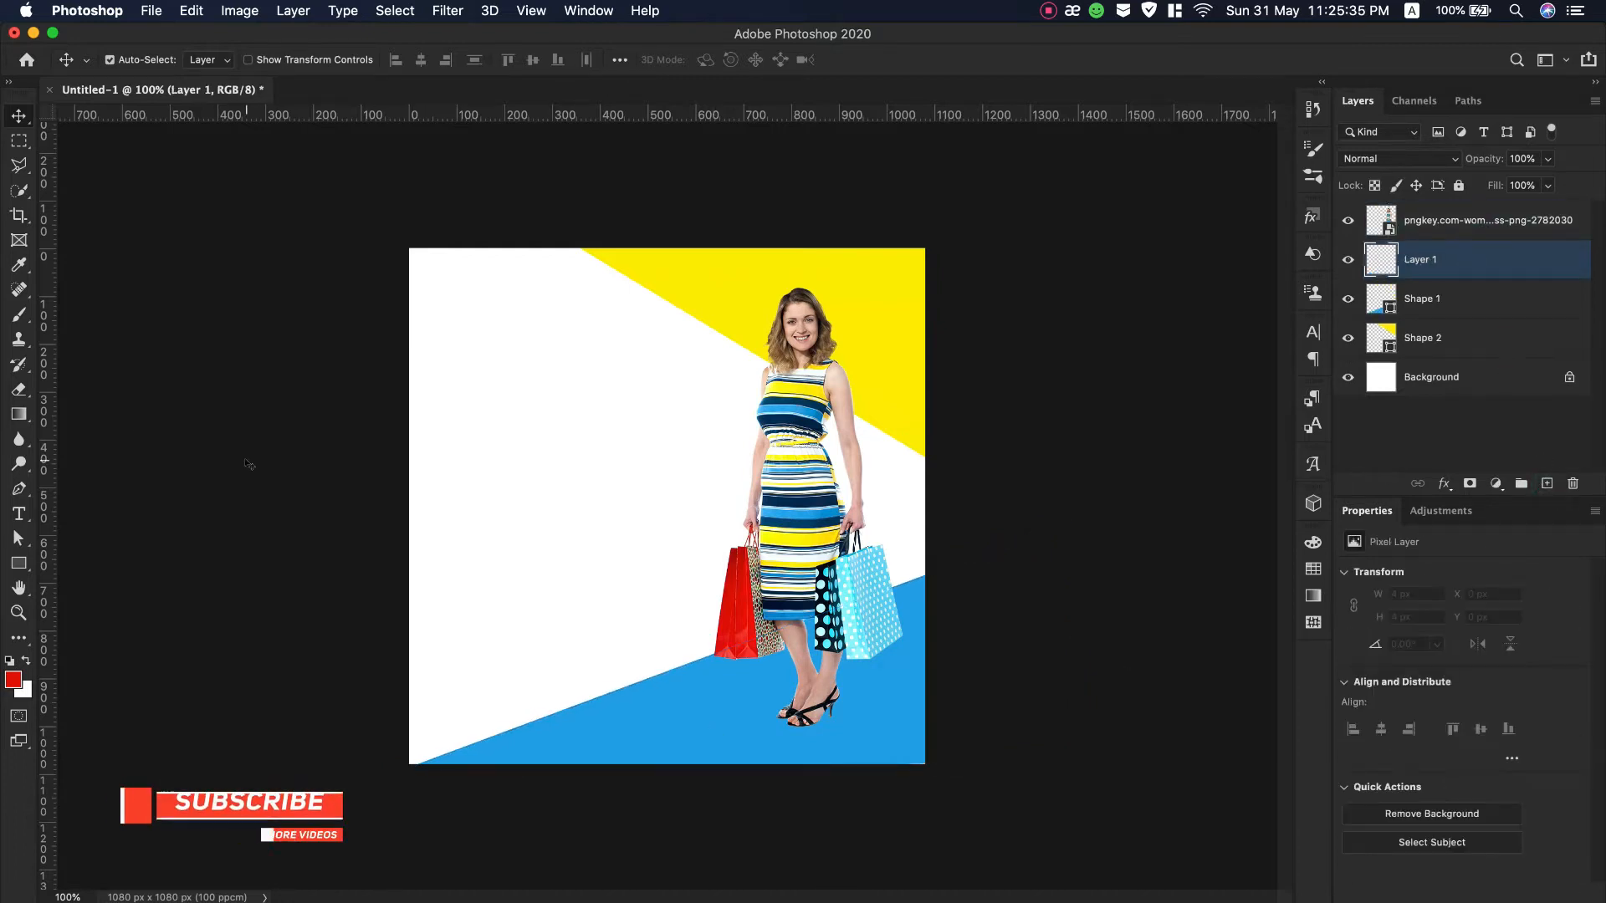
Paint a soft black (000000) Brush stroke under the woman's feet on the new layer.
{"action": "left_click", "coordinate": [18, 315]}
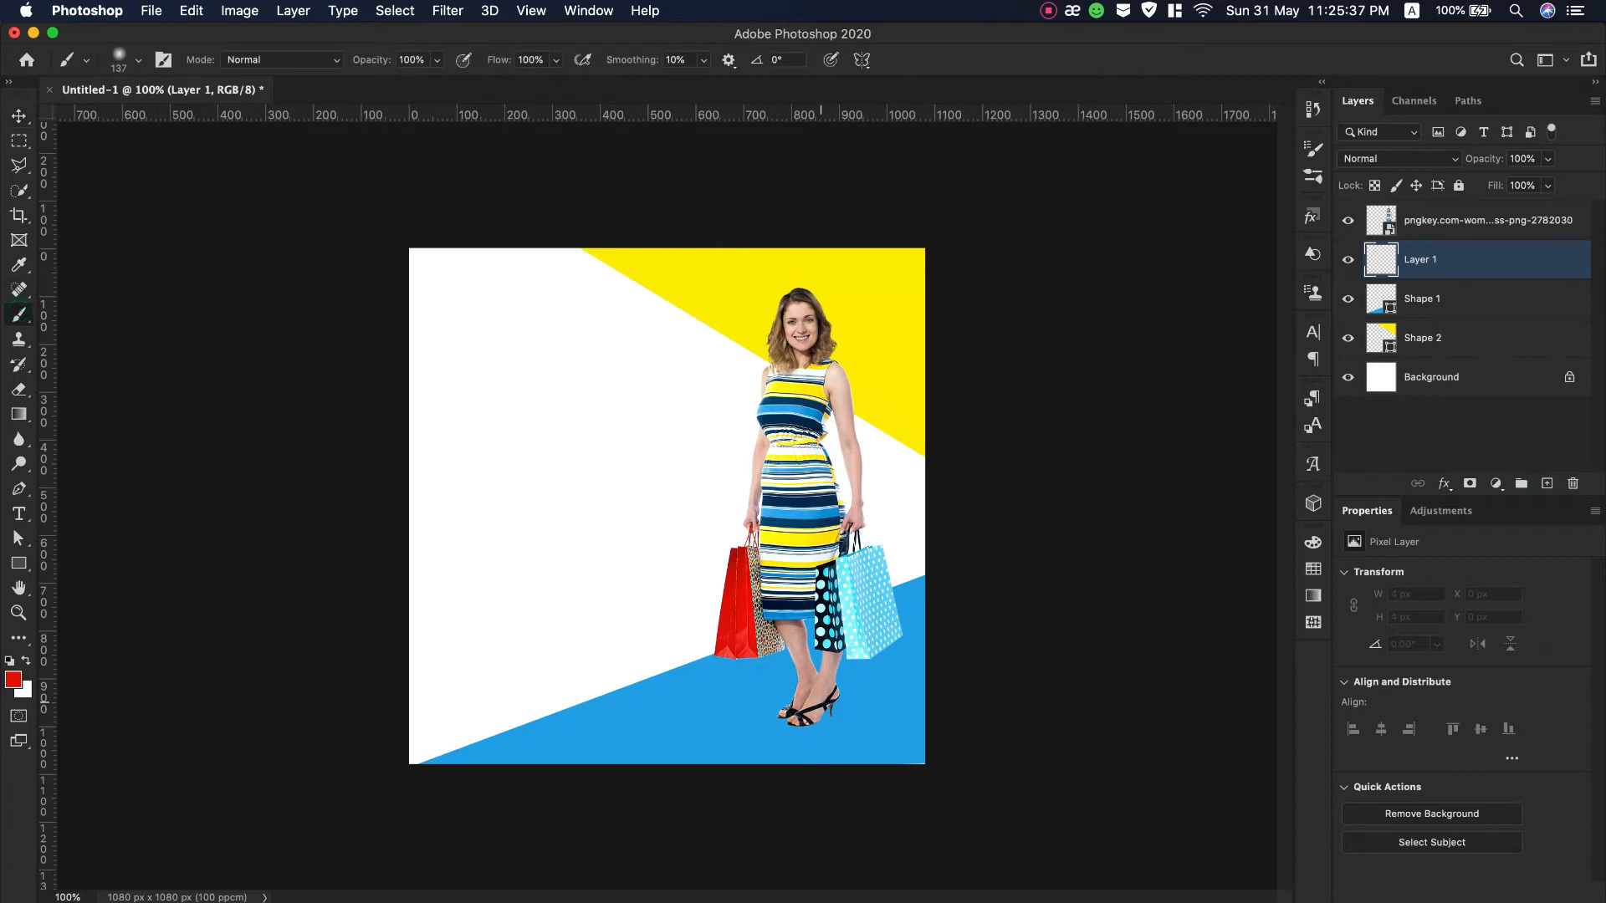
{"action": "left_click", "coordinate": [13, 680]}
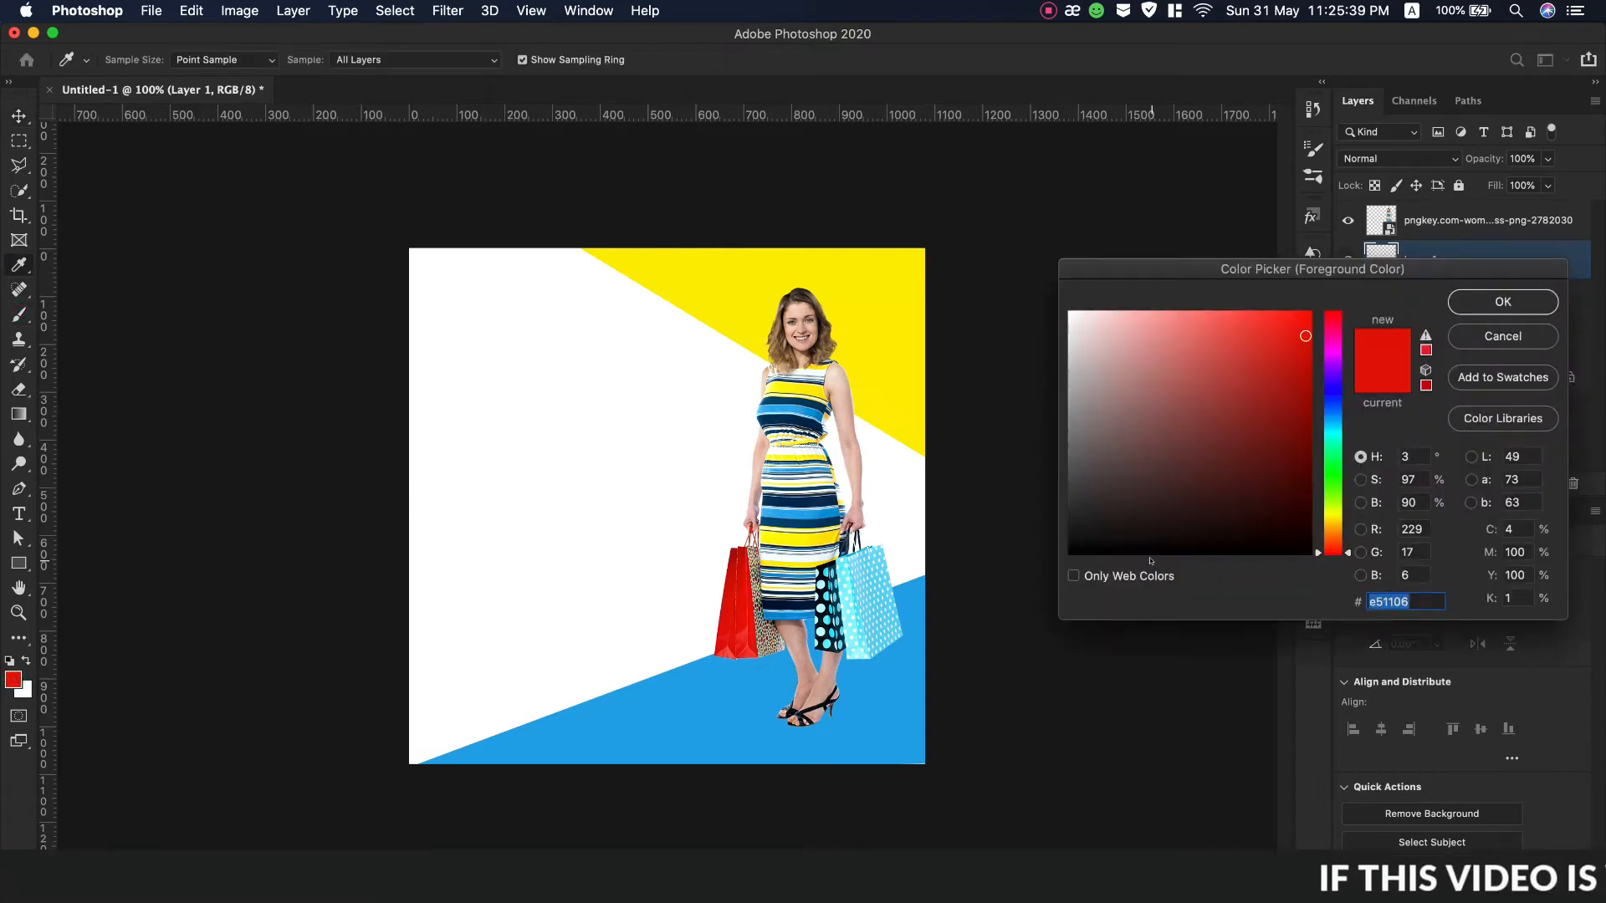
{"action": "left_click_drag", "start_coordinate": [1075, 529], "coordinate": [1069, 553]}
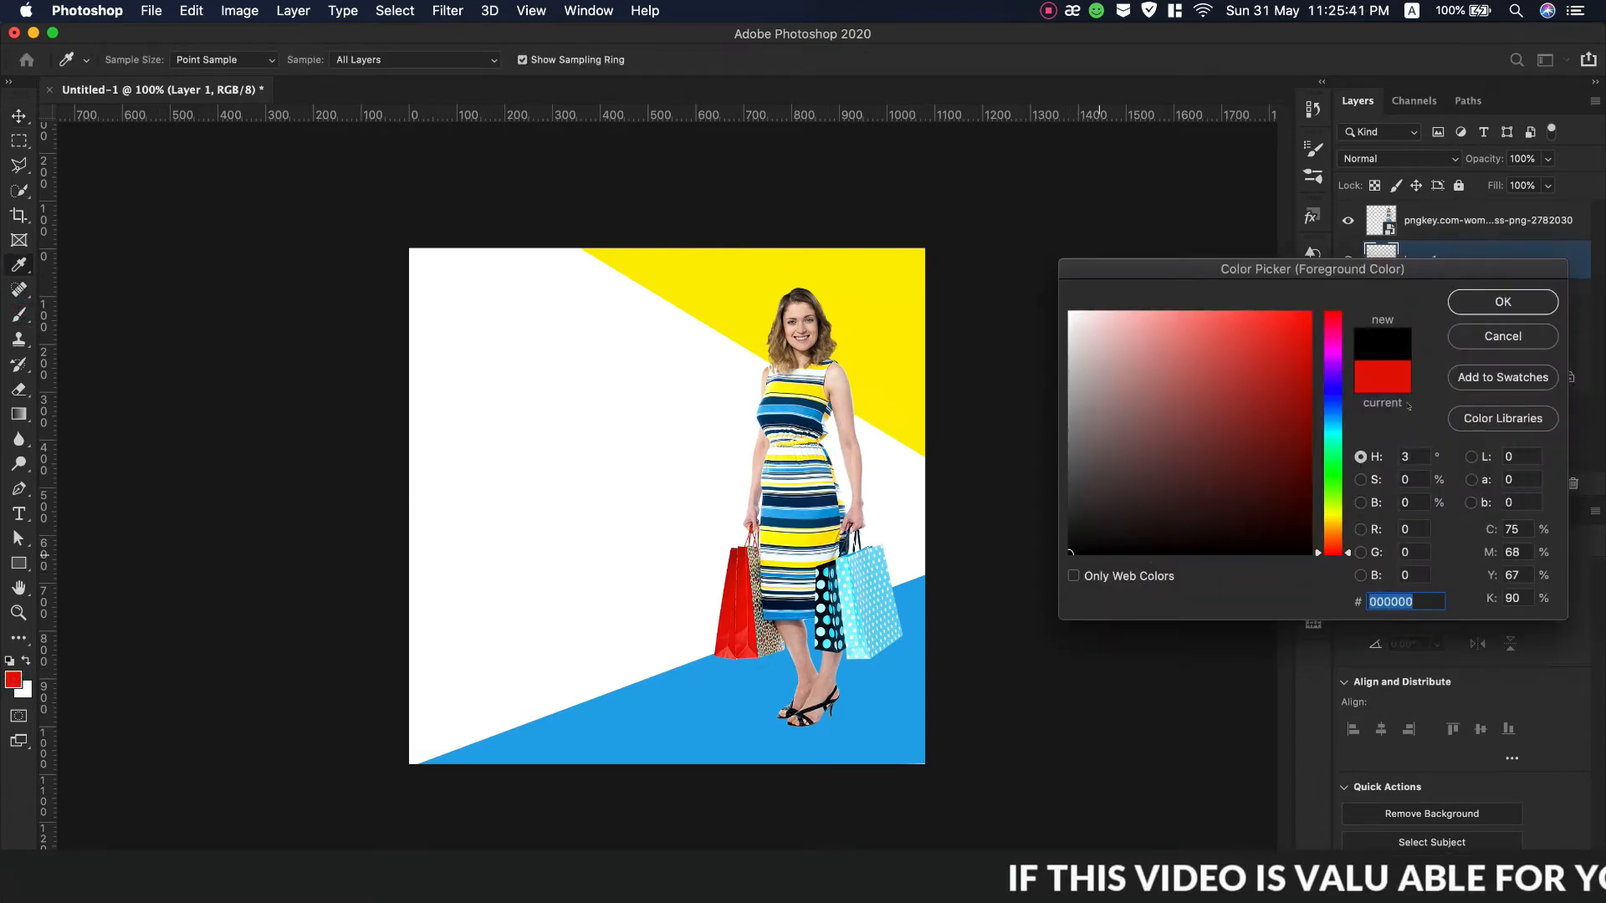
{"action": "left_click", "coordinate": [1497, 299]}
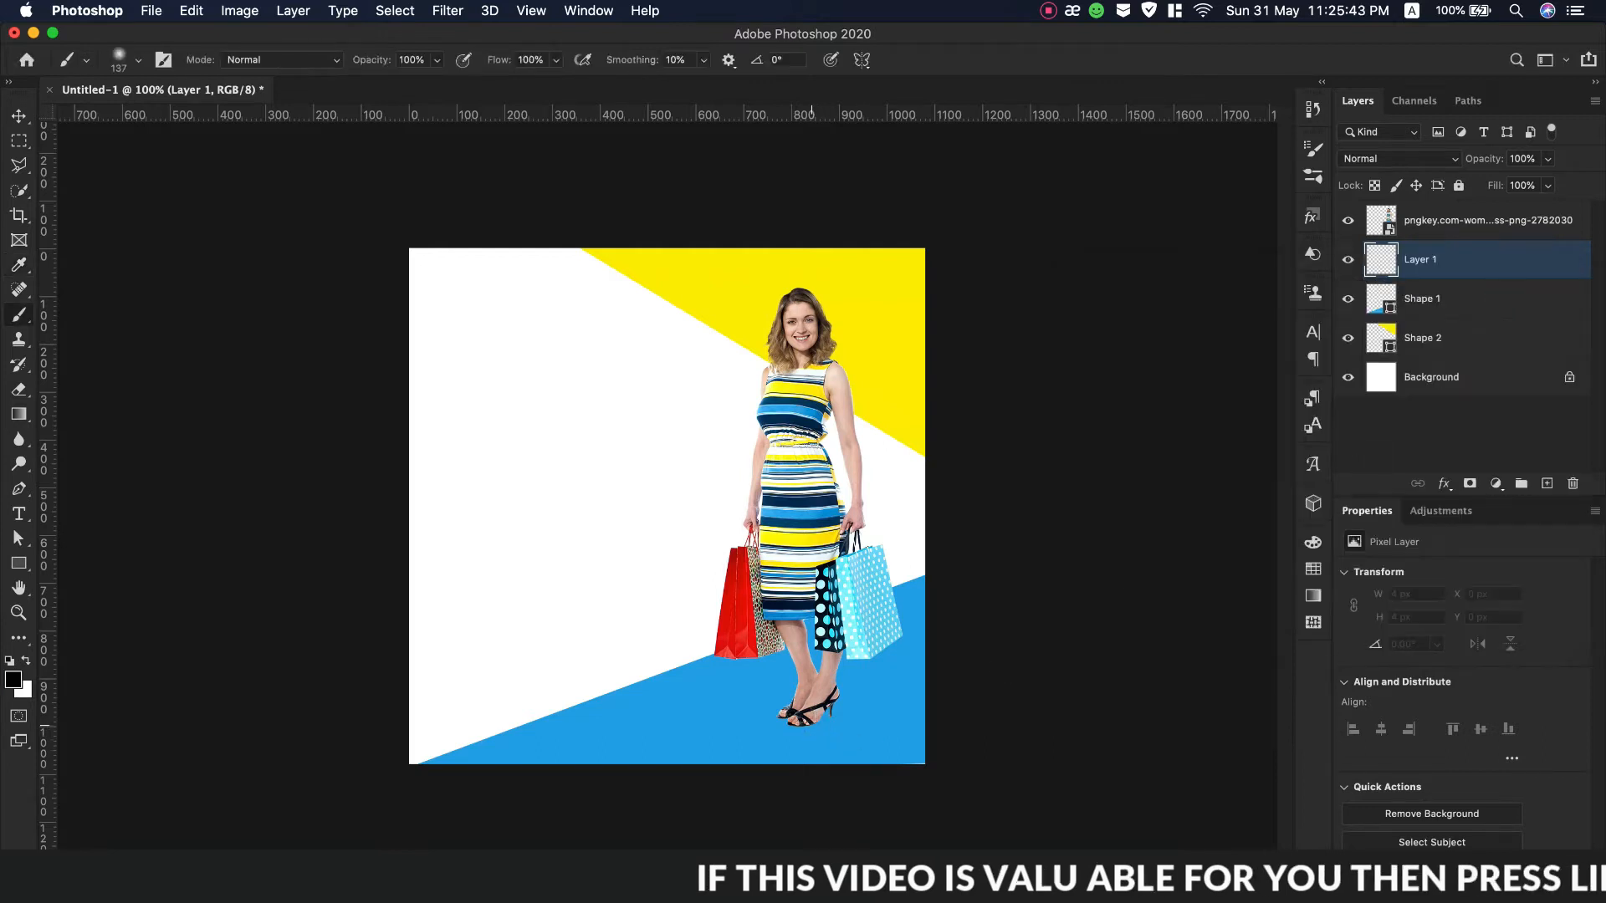
{"action": "left_click_drag", "start_coordinate": [786, 730], "coordinate": [828, 729]}
Transform the black brush stroke into a flat shadow under the shoes, about 160% wide and 20% high.
{"action": "key", "text": "super+t"}
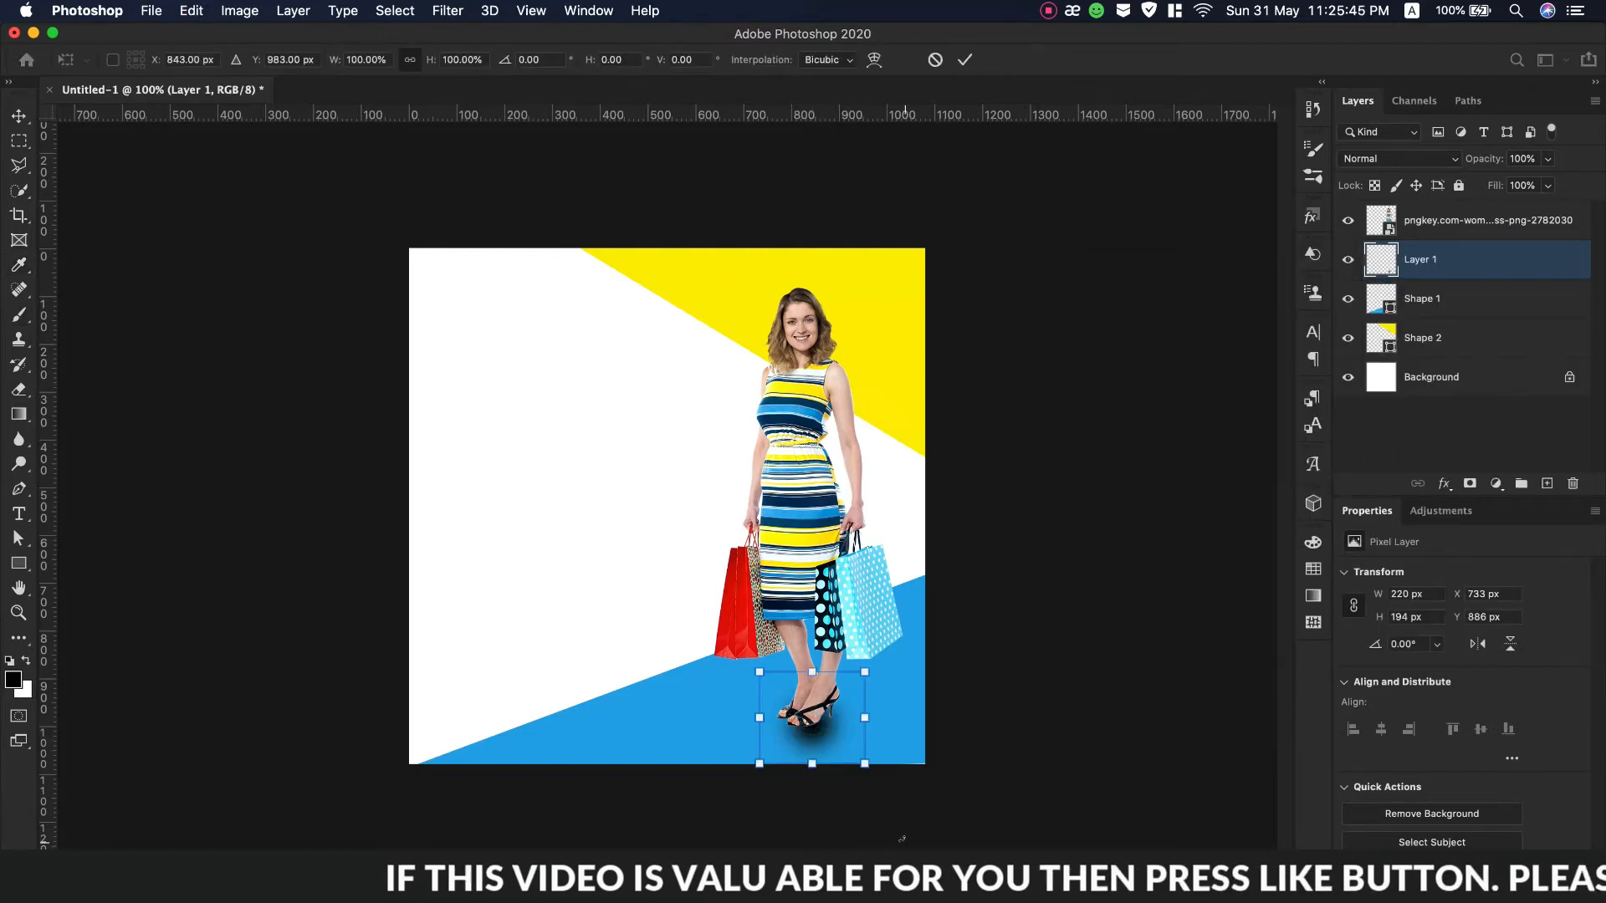
{"action": "left_click_drag", "start_coordinate": [810, 669], "coordinate": [839, 729]}
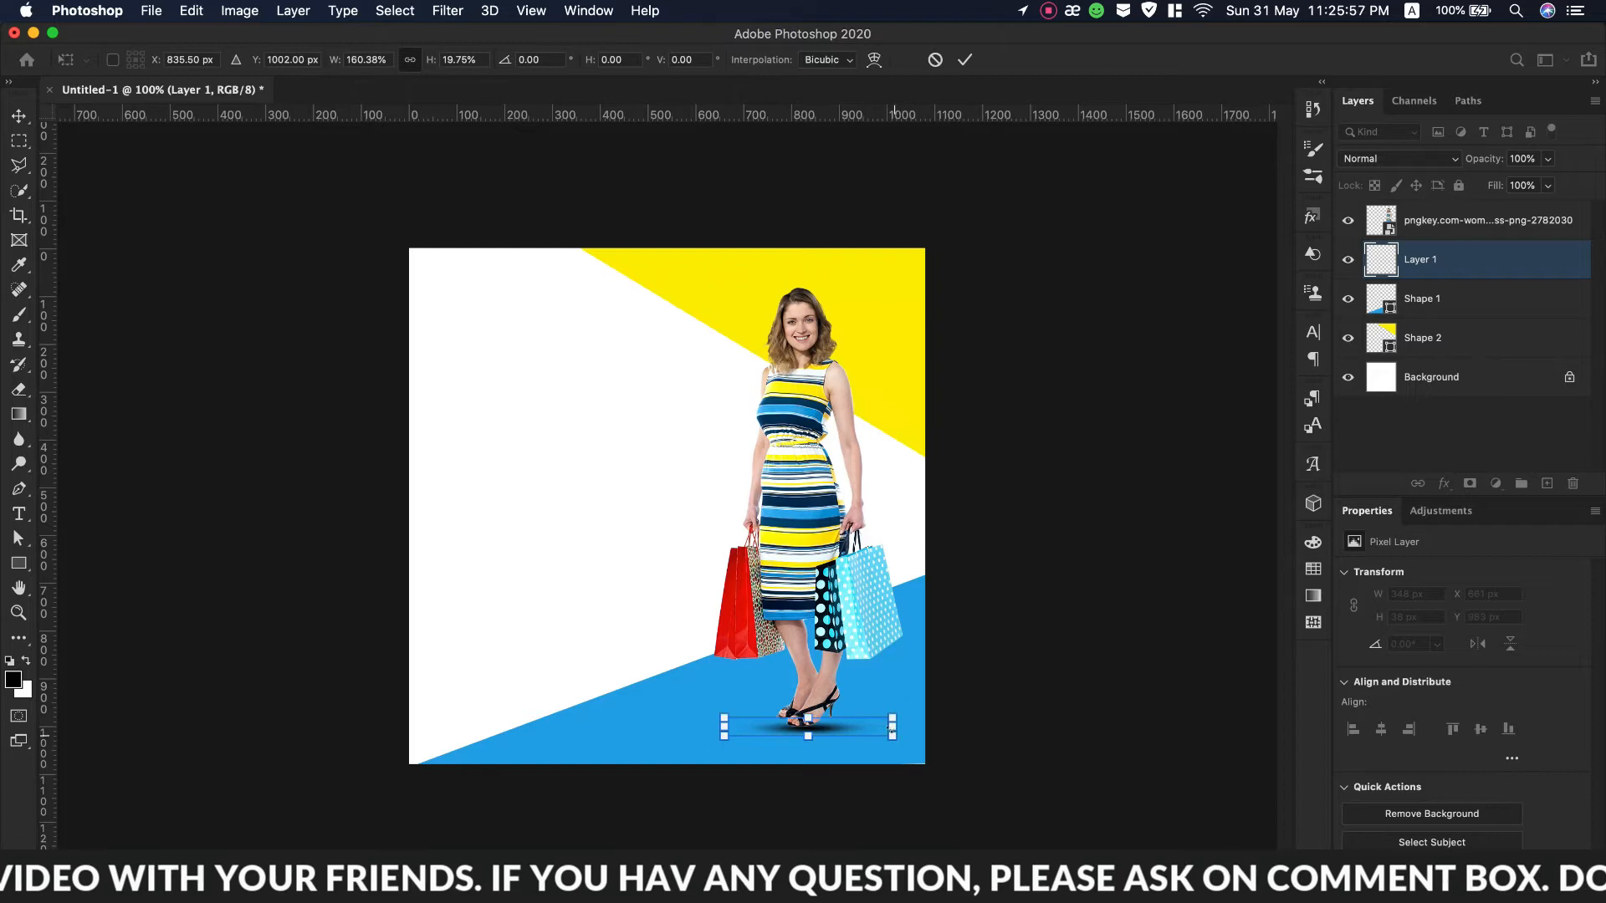
{"action": "left_click", "coordinate": [965, 59]}
{"action": "key", "text": "b"}
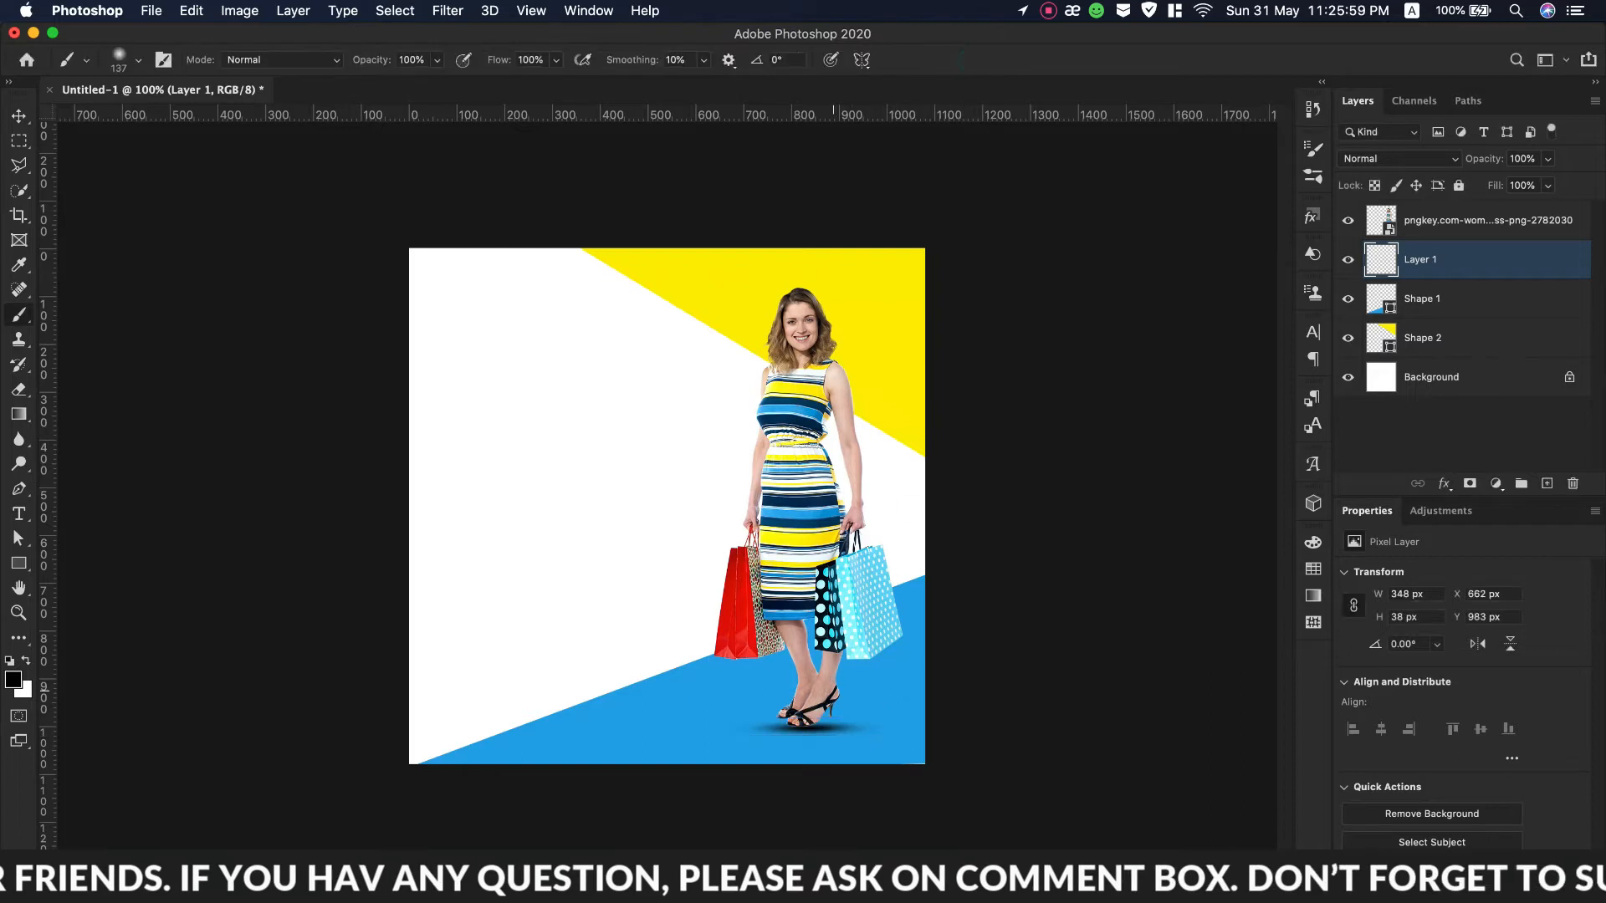
Shift the shadow to the right, tilt it upward to about 345 × 67 px, and nudge it slightly left under the shoes.
{"action": "key", "text": "v"}
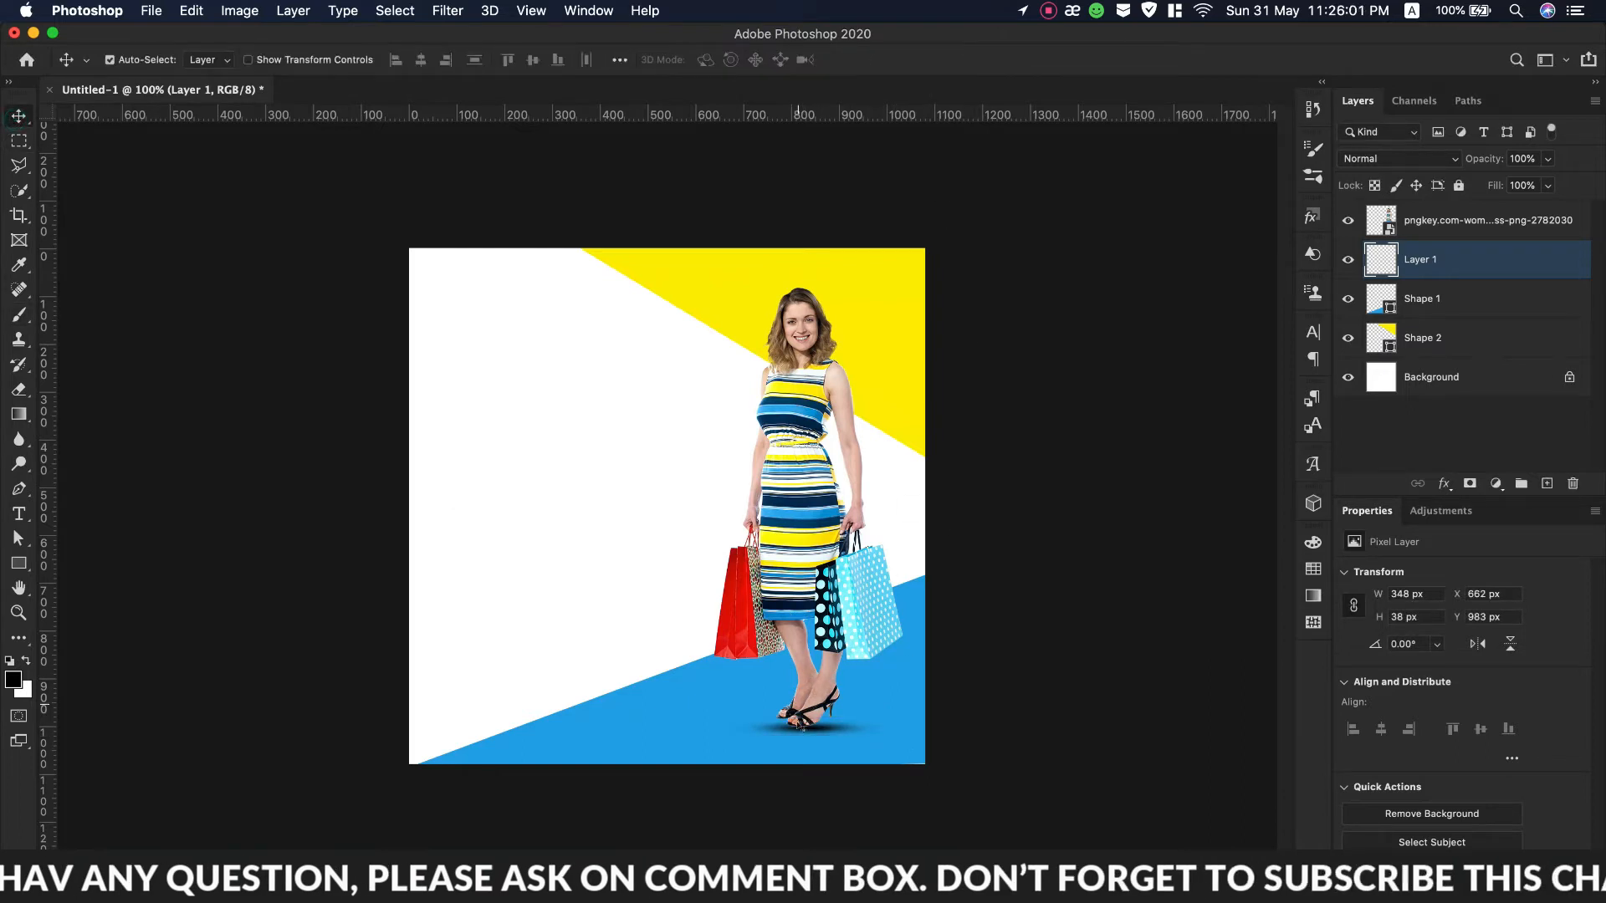
{"action": "mouse_move", "coordinate": [813, 733]}
{"action": "left_mouse_down"}
{"action": "mouse_move", "coordinate": [905, 712]}
{"action": "mouse_move", "coordinate": [836, 729]}
{"action": "left_mouse_up"}
{"action": "key", "text": "super+t"}
{"action": "left_click", "coordinate": [964, 60]}
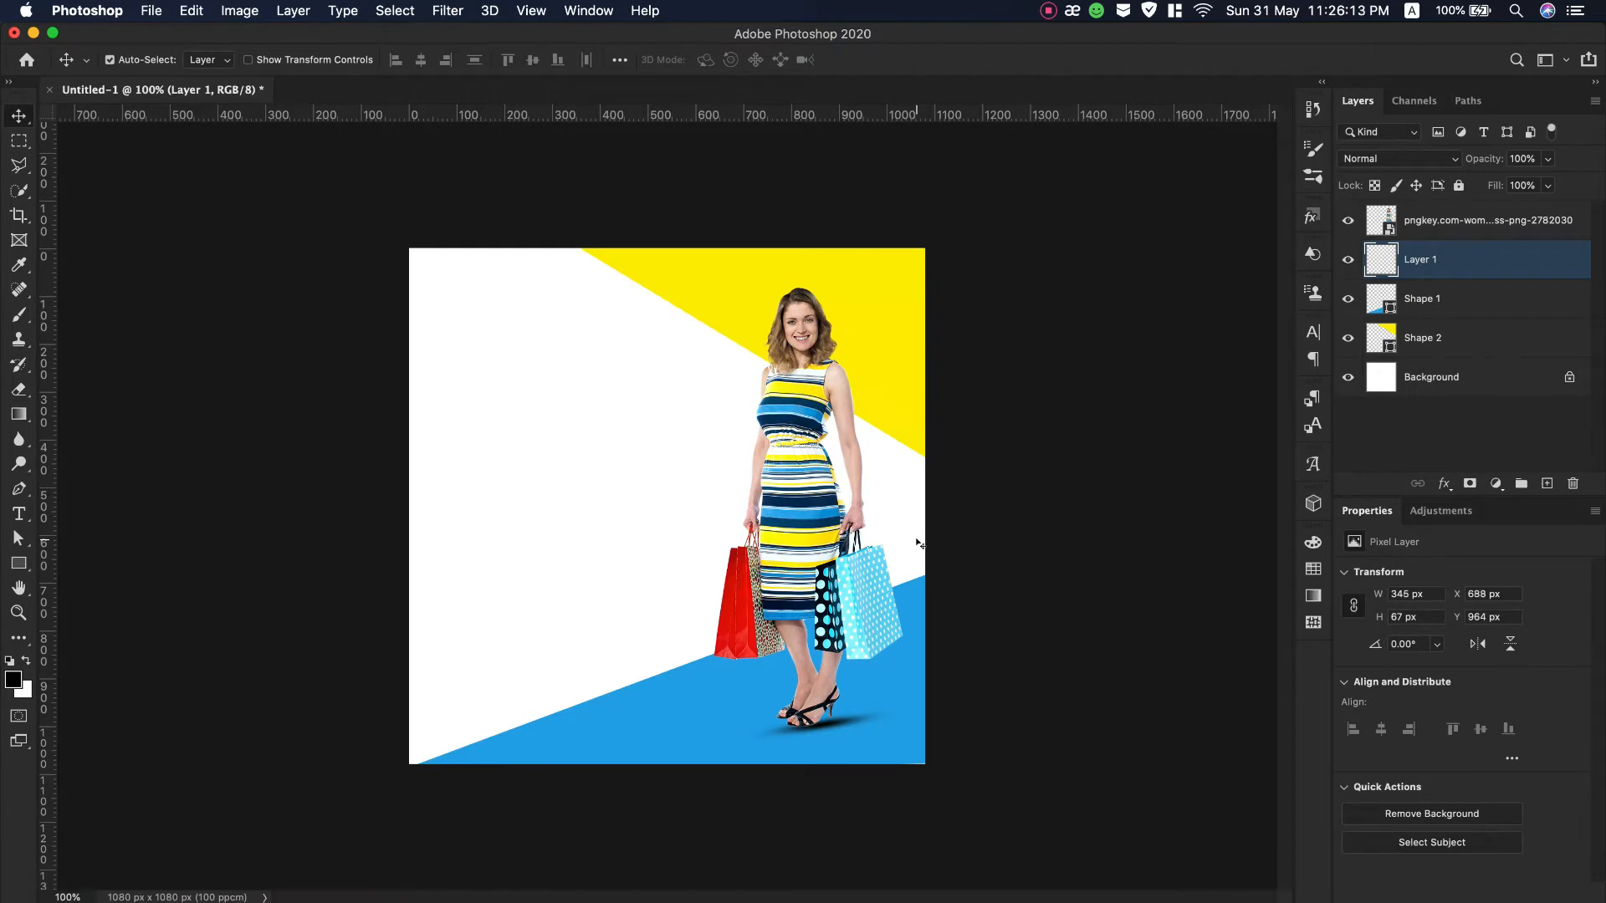
{"action": "key", "text": "Left"}
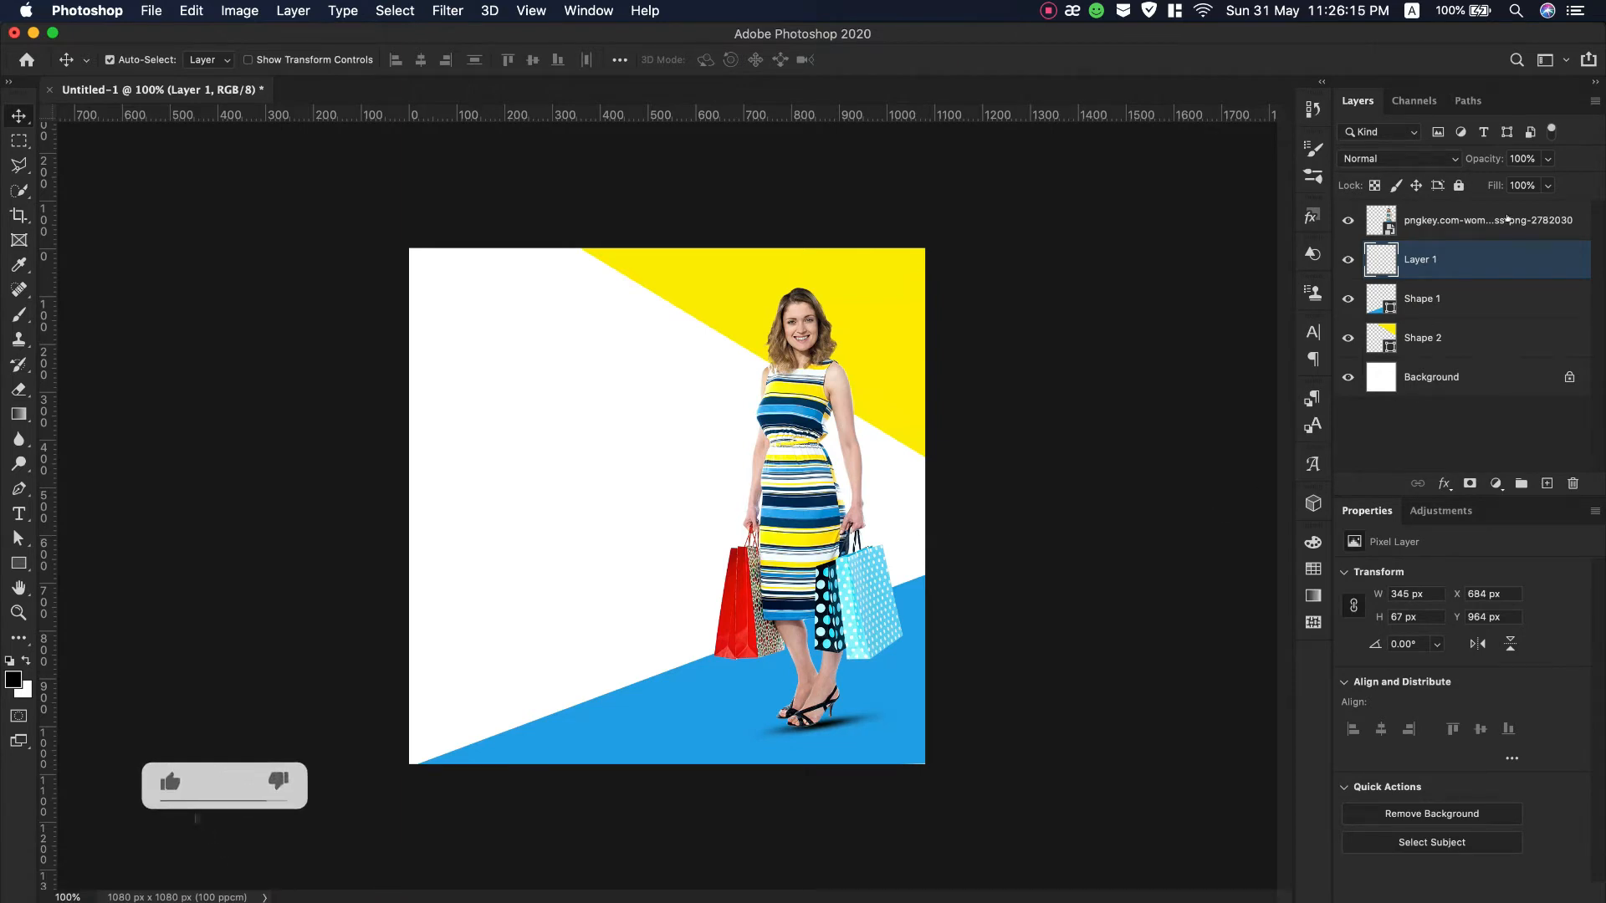
Set the shadow layer to 70% opacity and 90% fill, then add a layer mask and brush out the shadow's left end.
{"action": "mouse_move", "coordinate": [1479, 159]}
{"action": "left_mouse_down"}
{"action": "mouse_move", "coordinate": [1445, 157]}
{"action": "mouse_move", "coordinate": [1481, 187]}
{"action": "left_mouse_up"}
{"action": "left_click", "coordinate": [1528, 266]}
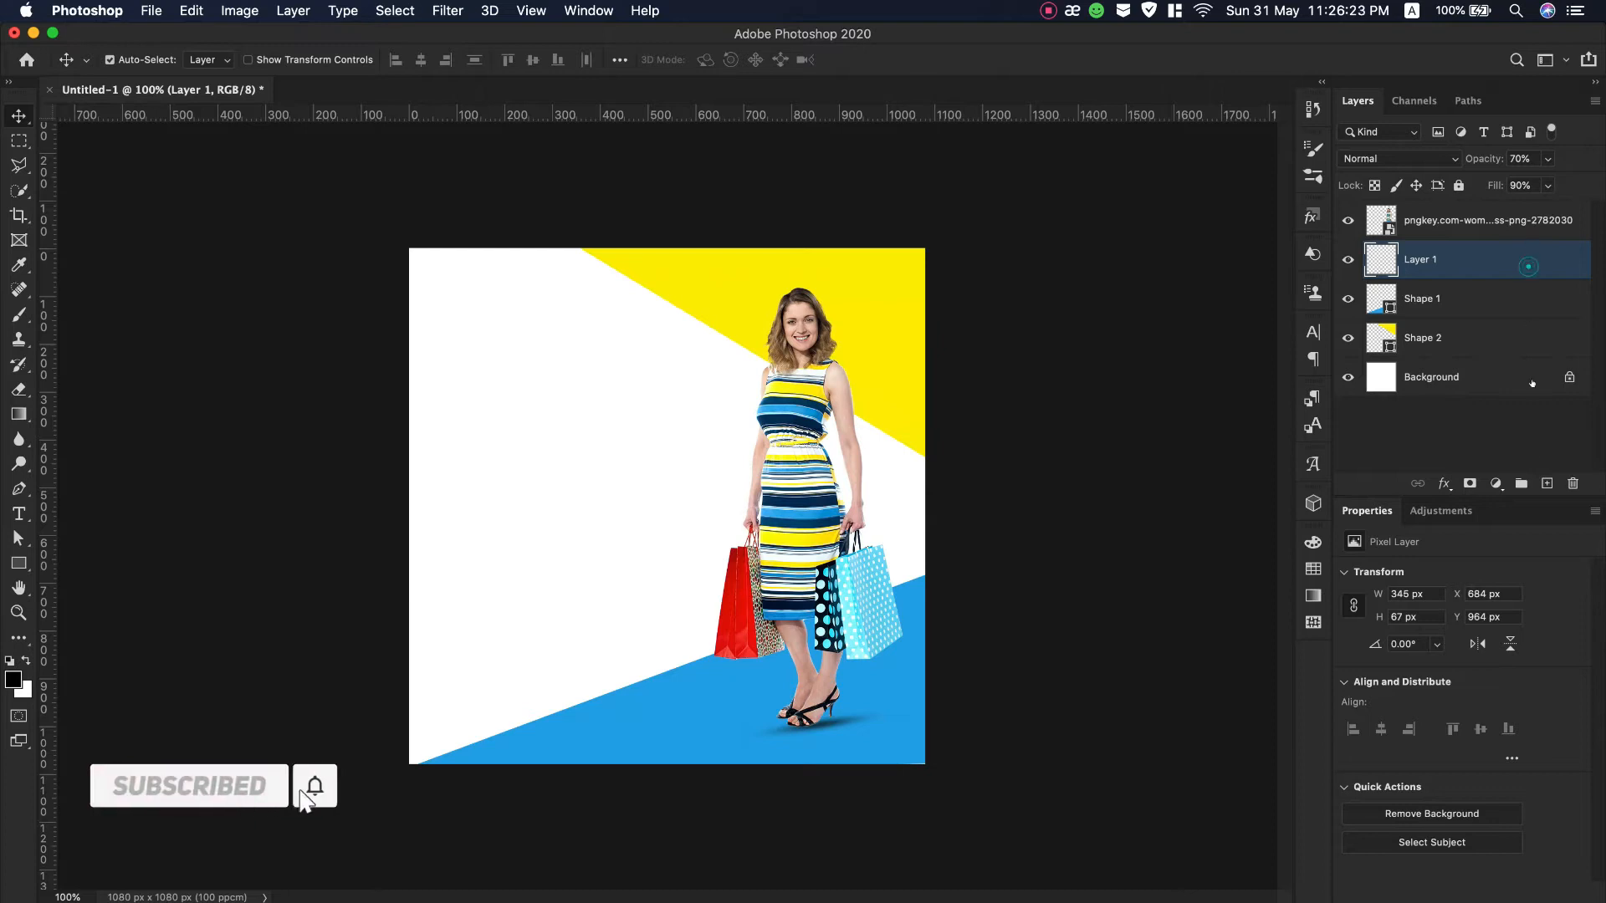
{"action": "left_click", "coordinate": [1469, 483]}
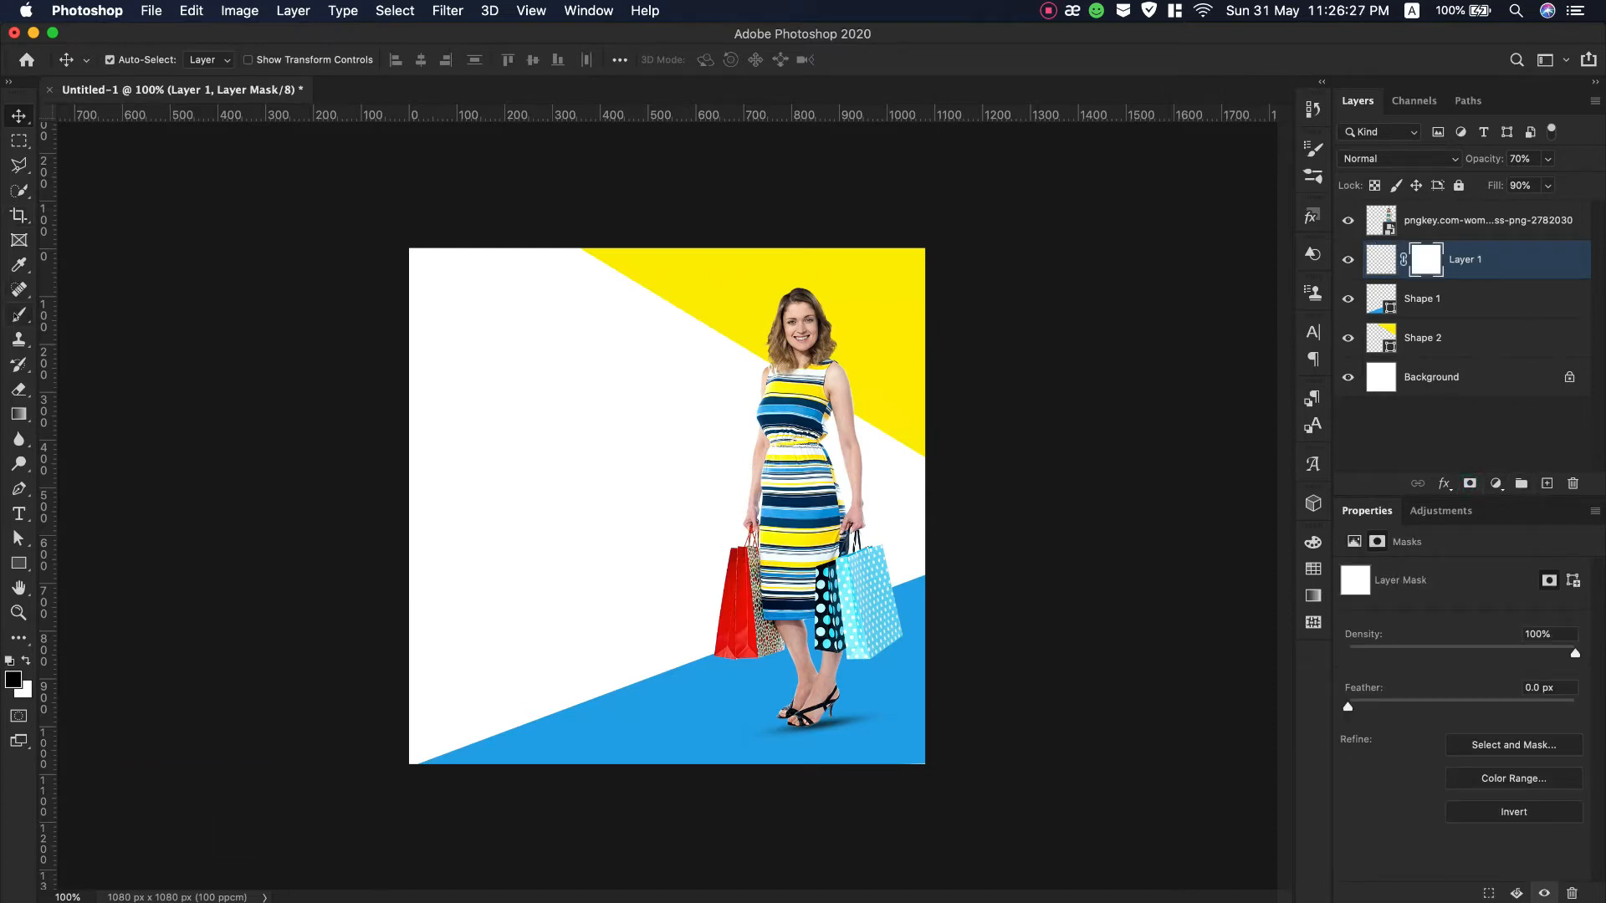
{"action": "left_click", "coordinate": [18, 315]}
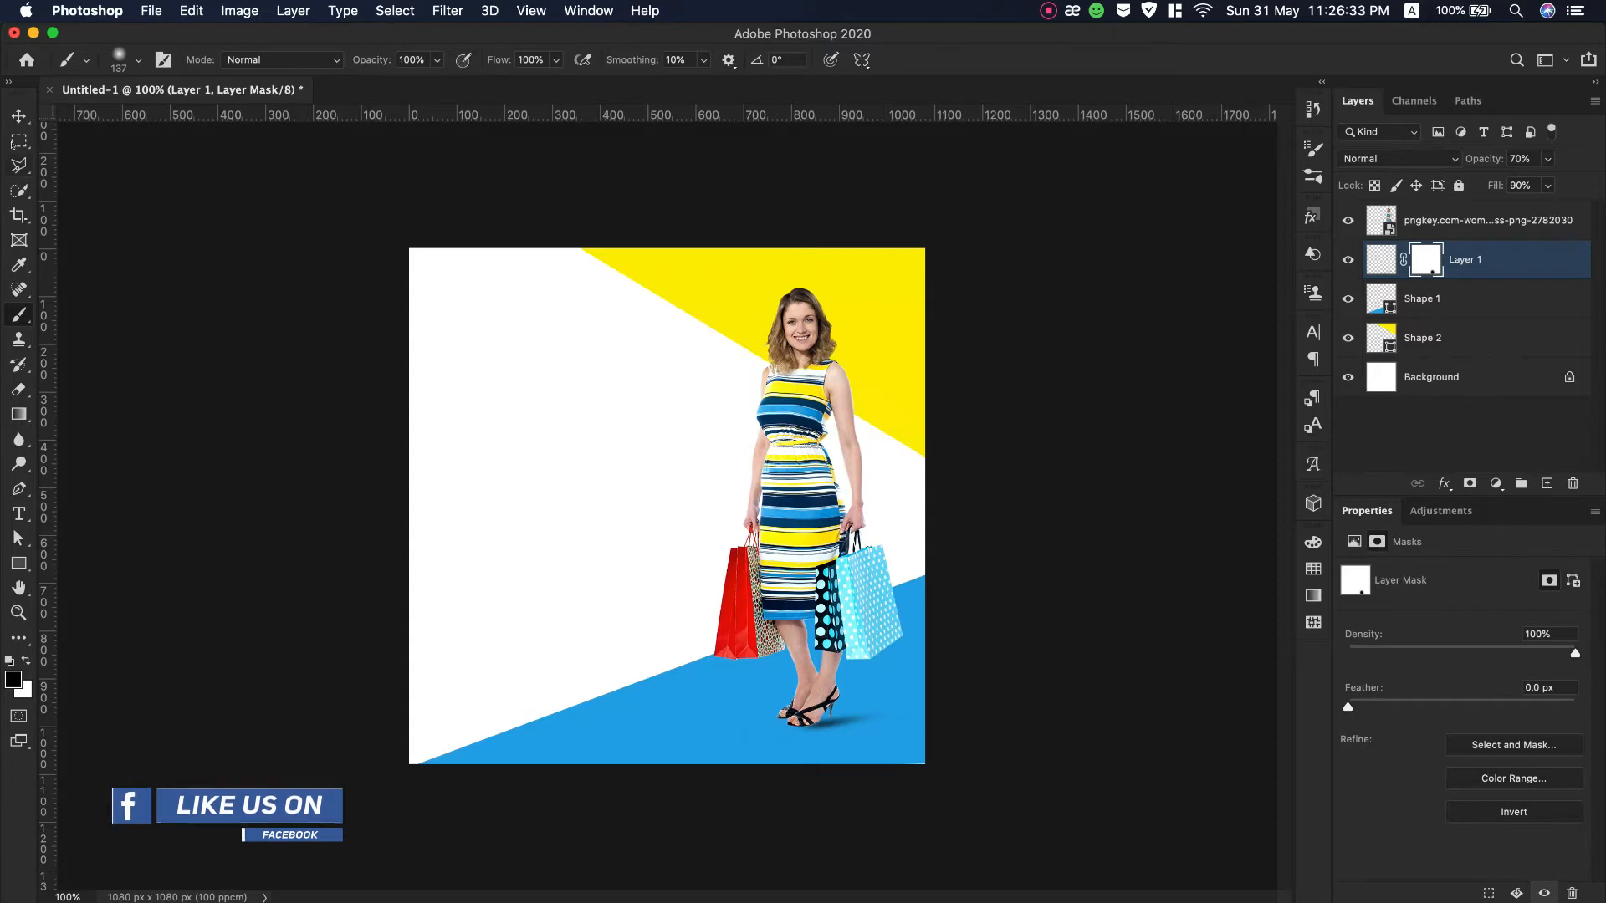
{"action": "key", "text": "v"}
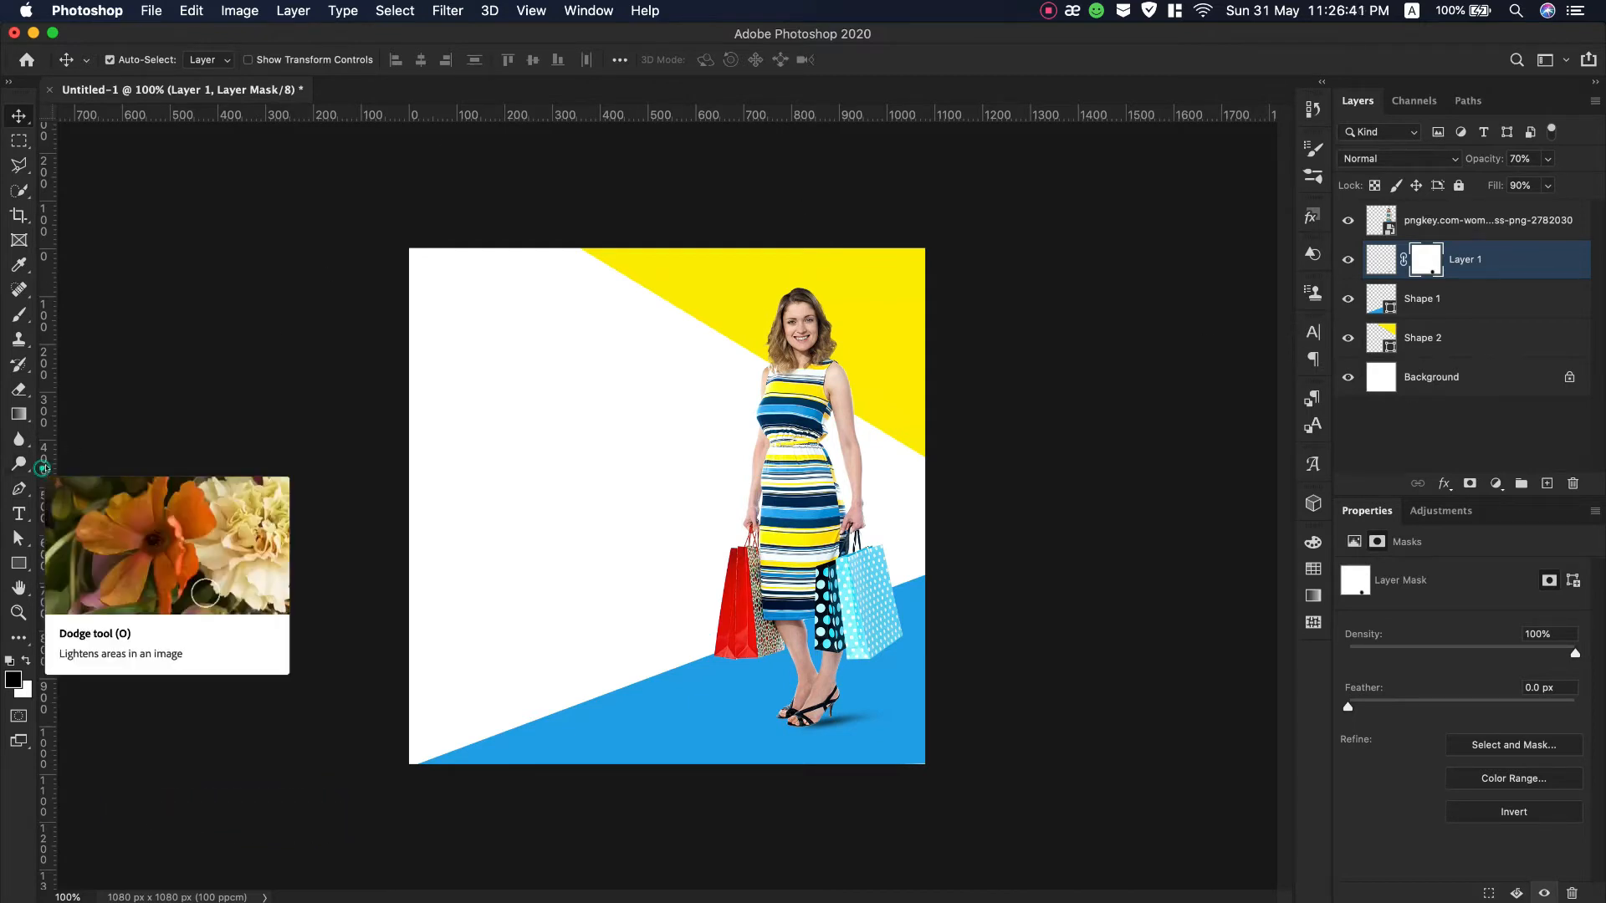
Place margin guides about 60 px inside the canvas's left and top edges and about 70 px above its bottom edge.
{"action": "left_click_drag", "start_coordinate": [41, 469], "coordinate": [433, 490]}
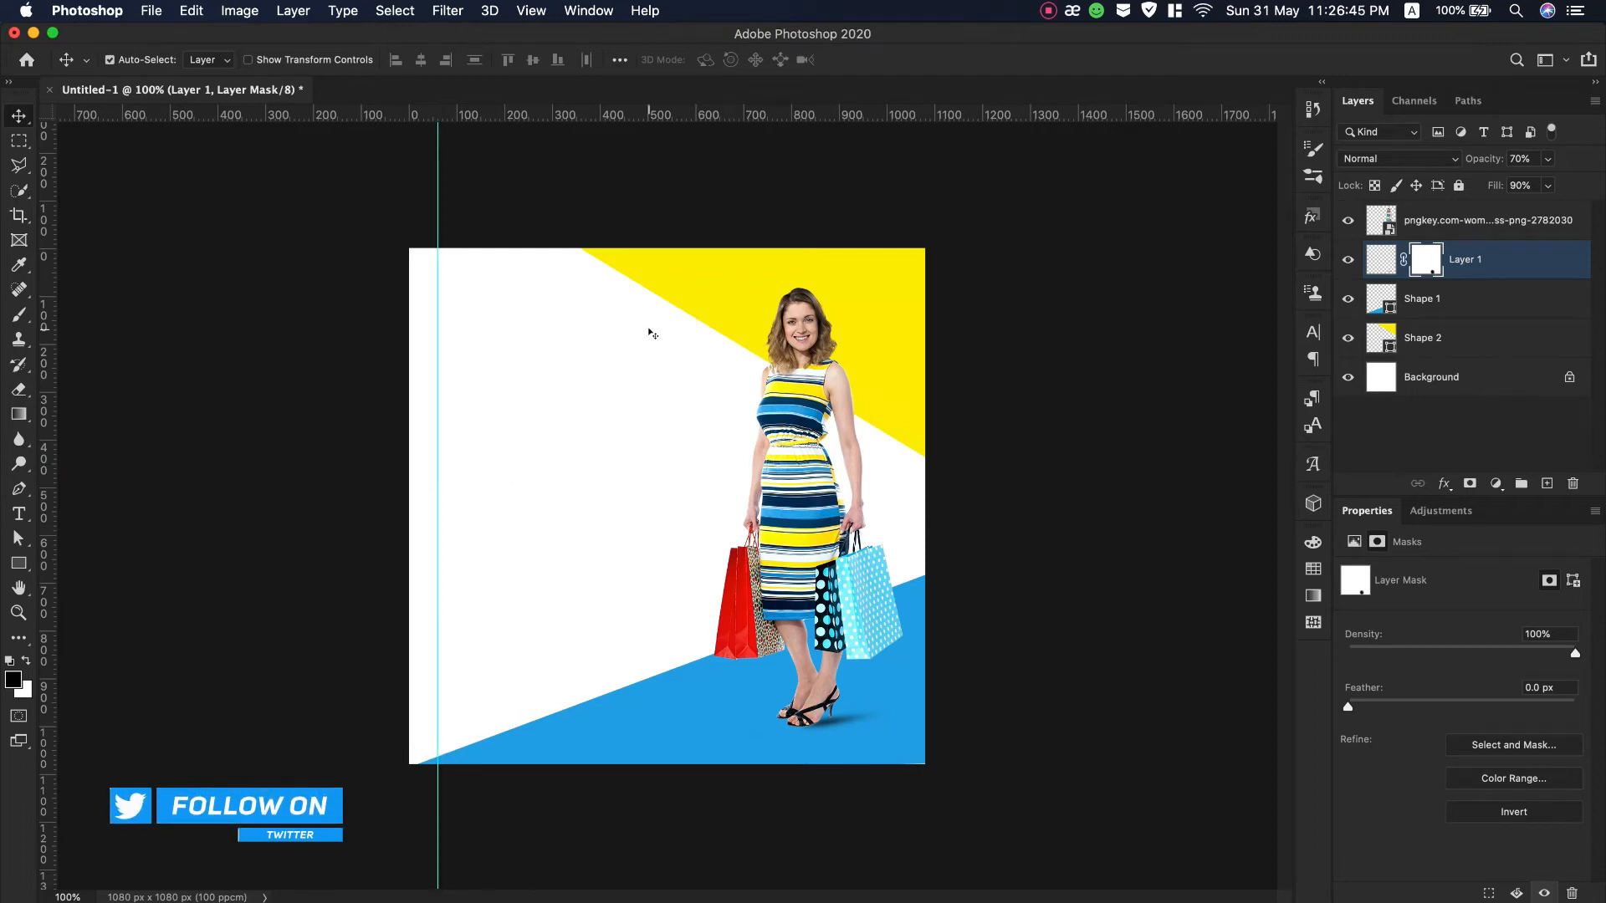
{"action": "left_click_drag", "start_coordinate": [717, 114], "coordinate": [715, 276]}
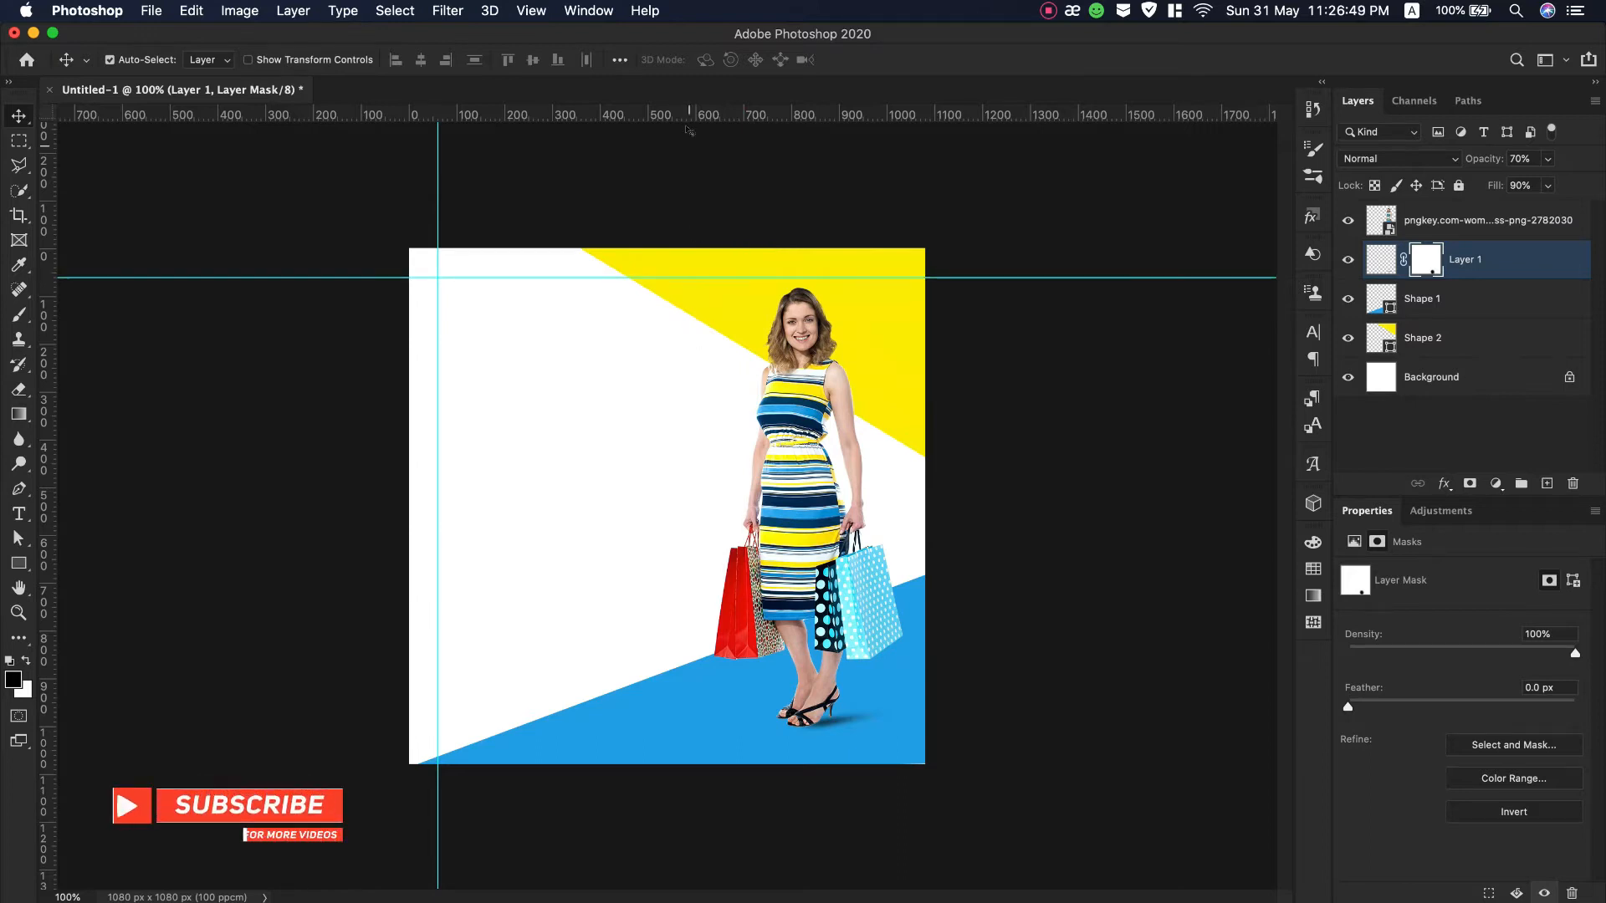
{"action": "left_click_drag", "start_coordinate": [669, 115], "coordinate": [637, 728]}
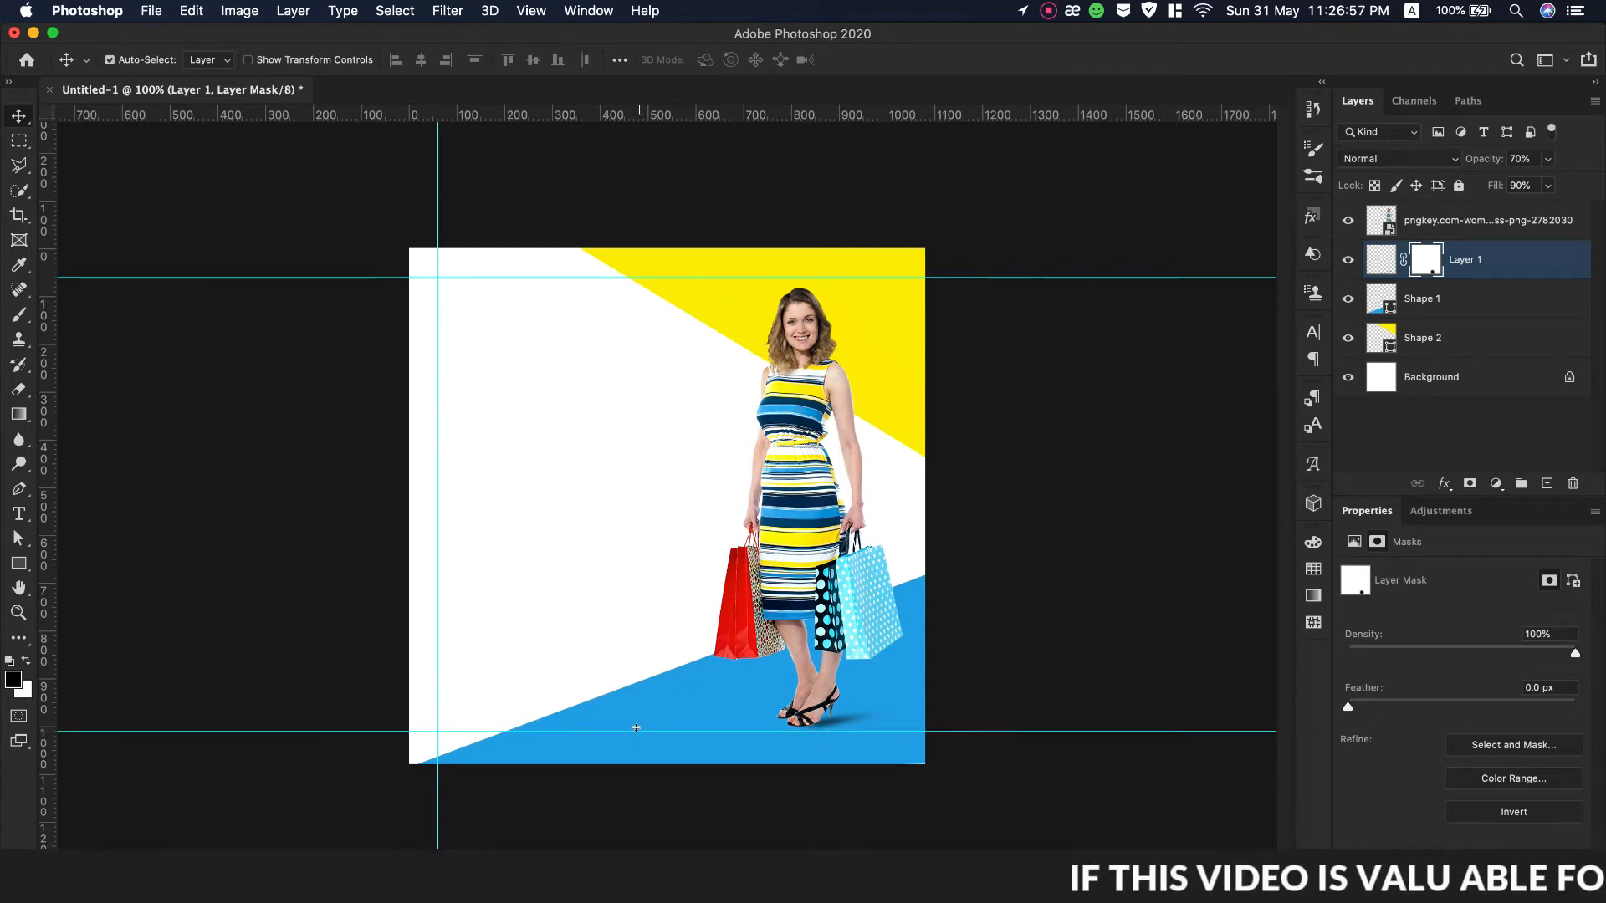
Add the text SALE on the white area and colour it red ea0f0a sampled from the red shopping bag.
{"action": "left_click", "coordinate": [18, 515]}
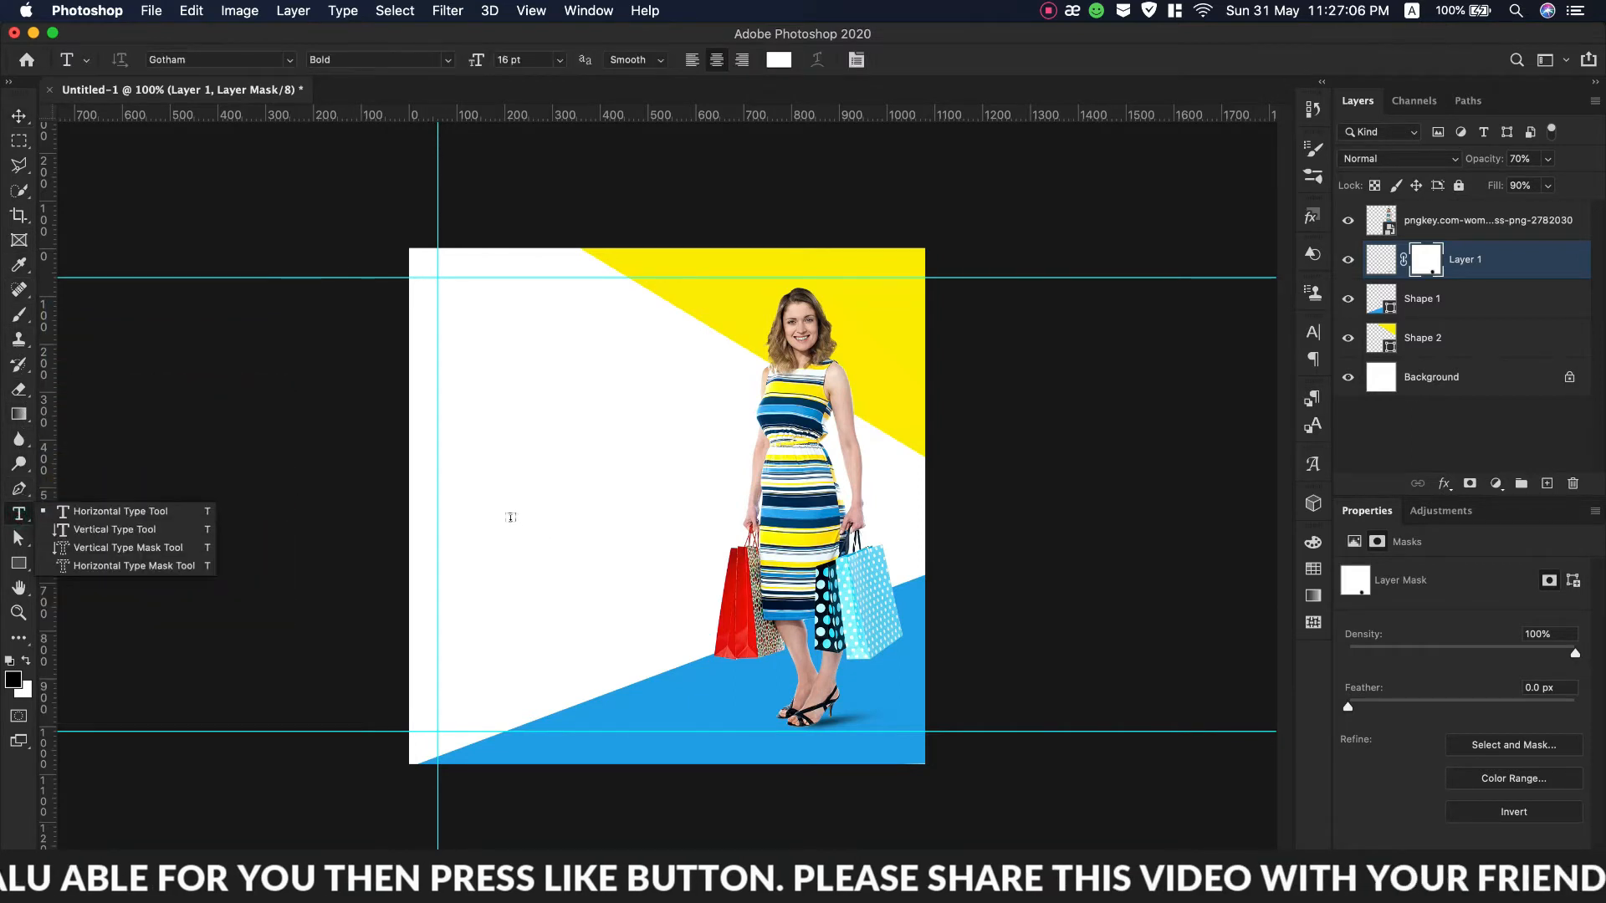
{"action": "left_click", "coordinate": [489, 475]}
{"action": "left_click", "coordinate": [496, 475]}
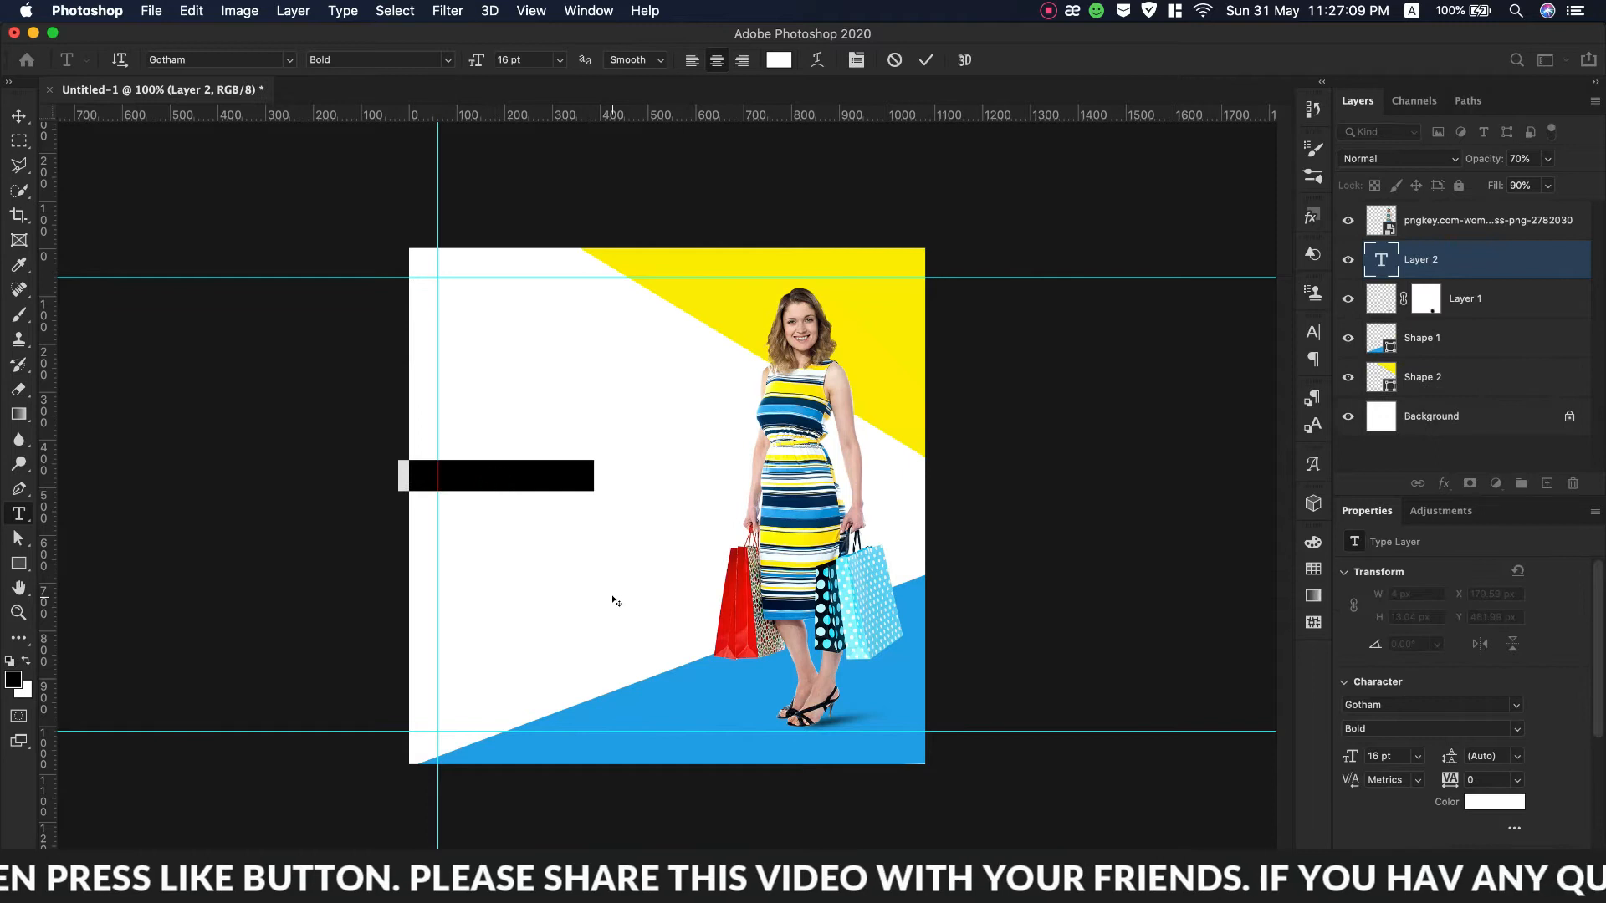
{"action": "type", "text": "Fa"}
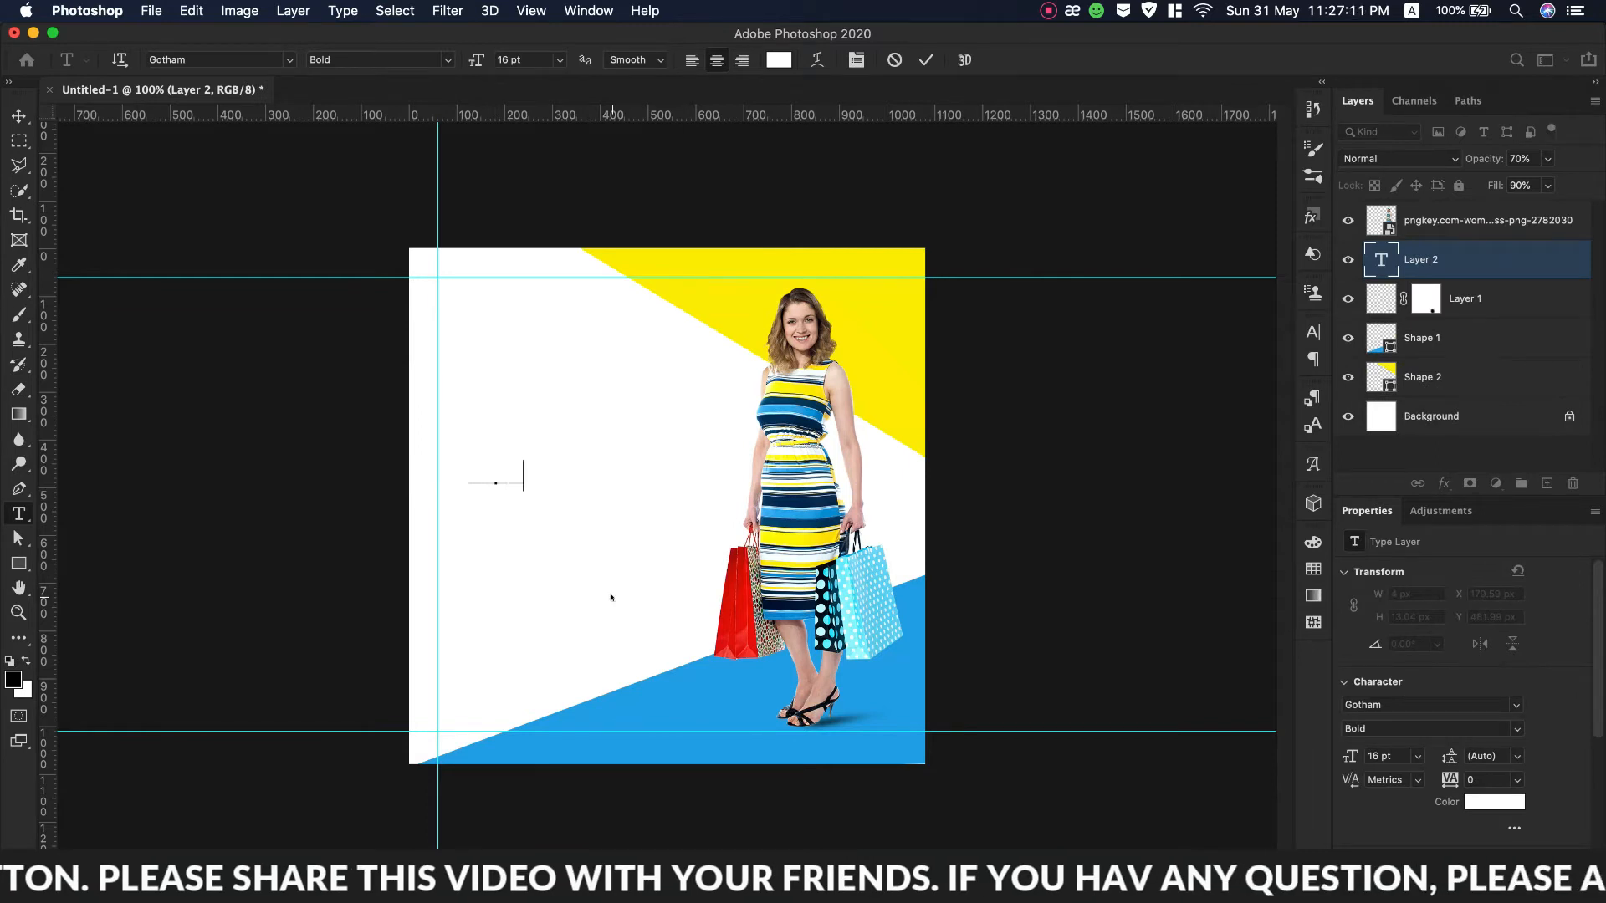
{"action": "key", "text": "super+a"}
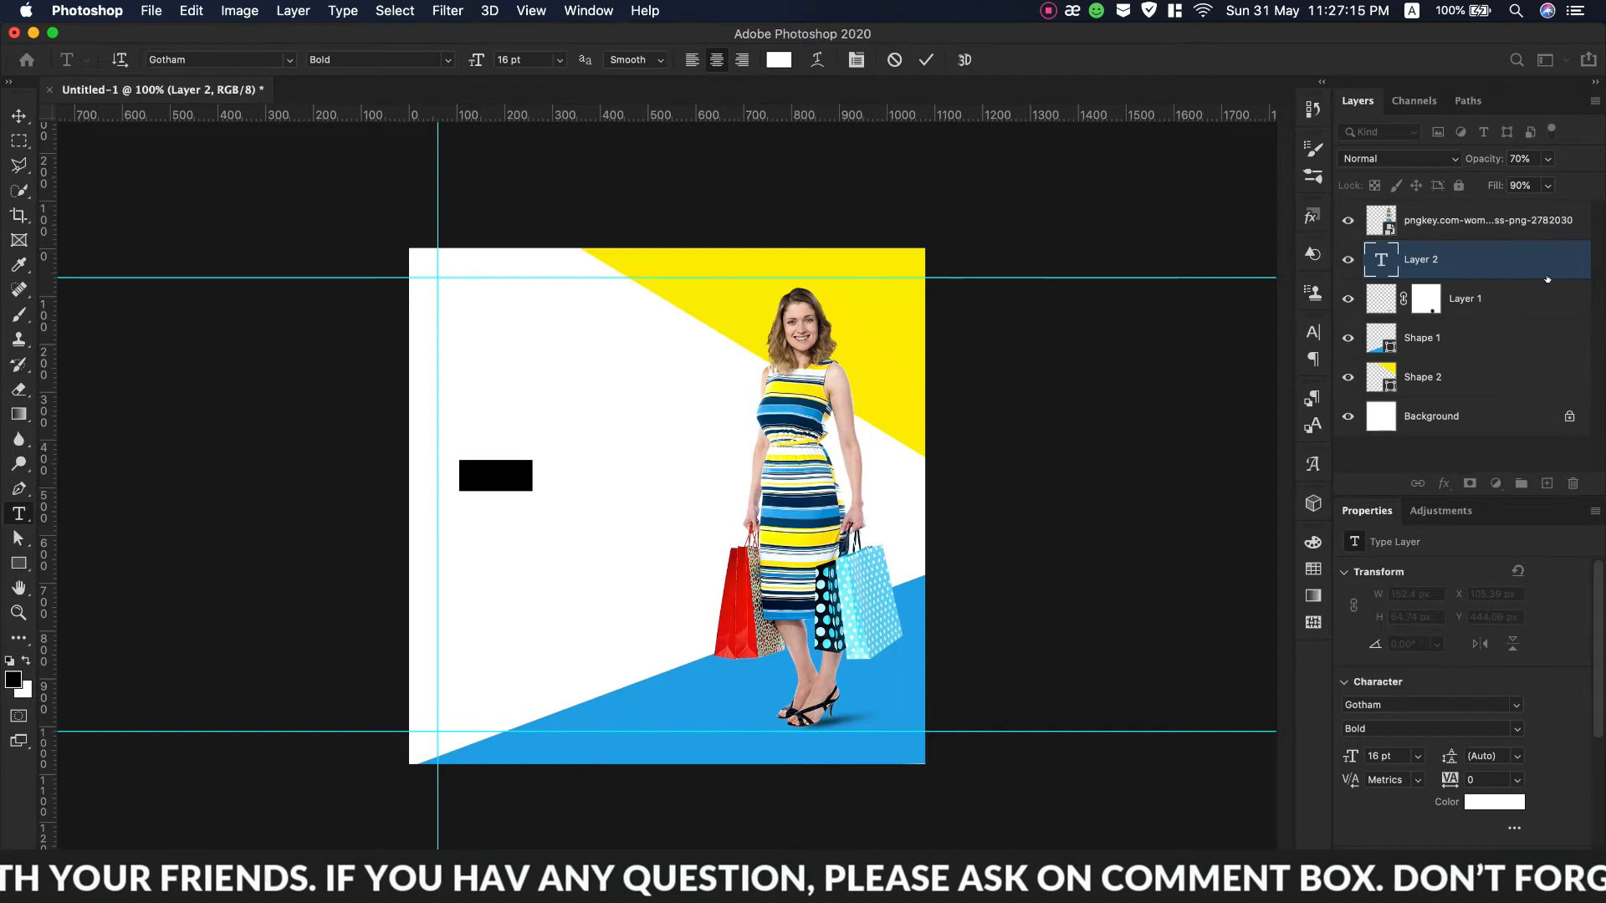
{"action": "left_click", "coordinate": [780, 60]}
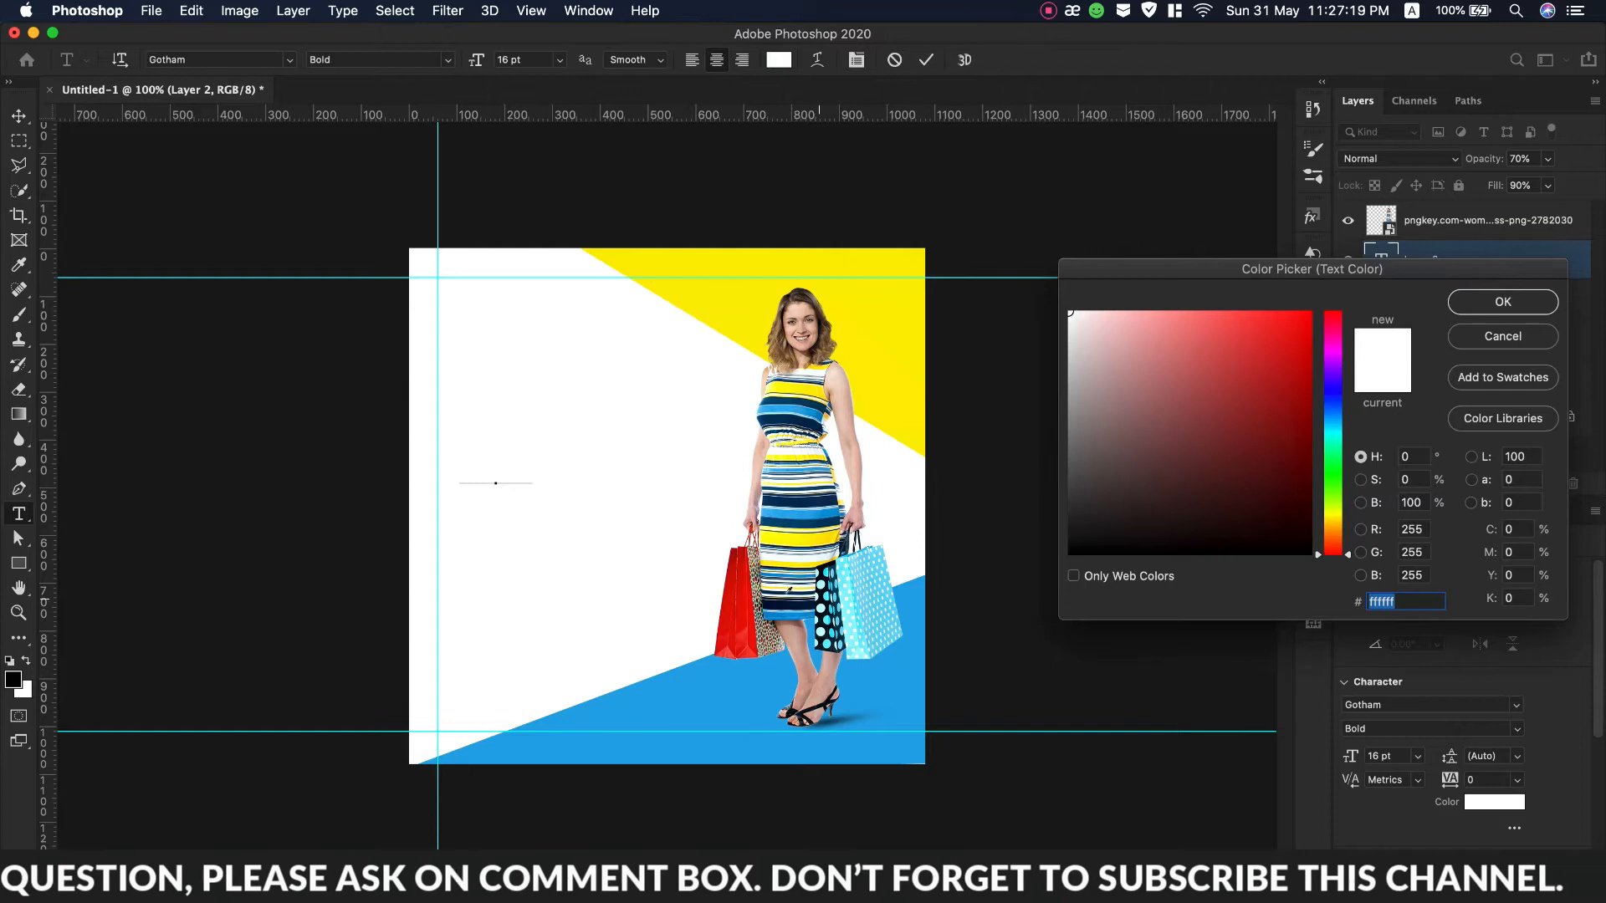
{"action": "left_click", "coordinate": [739, 616]}
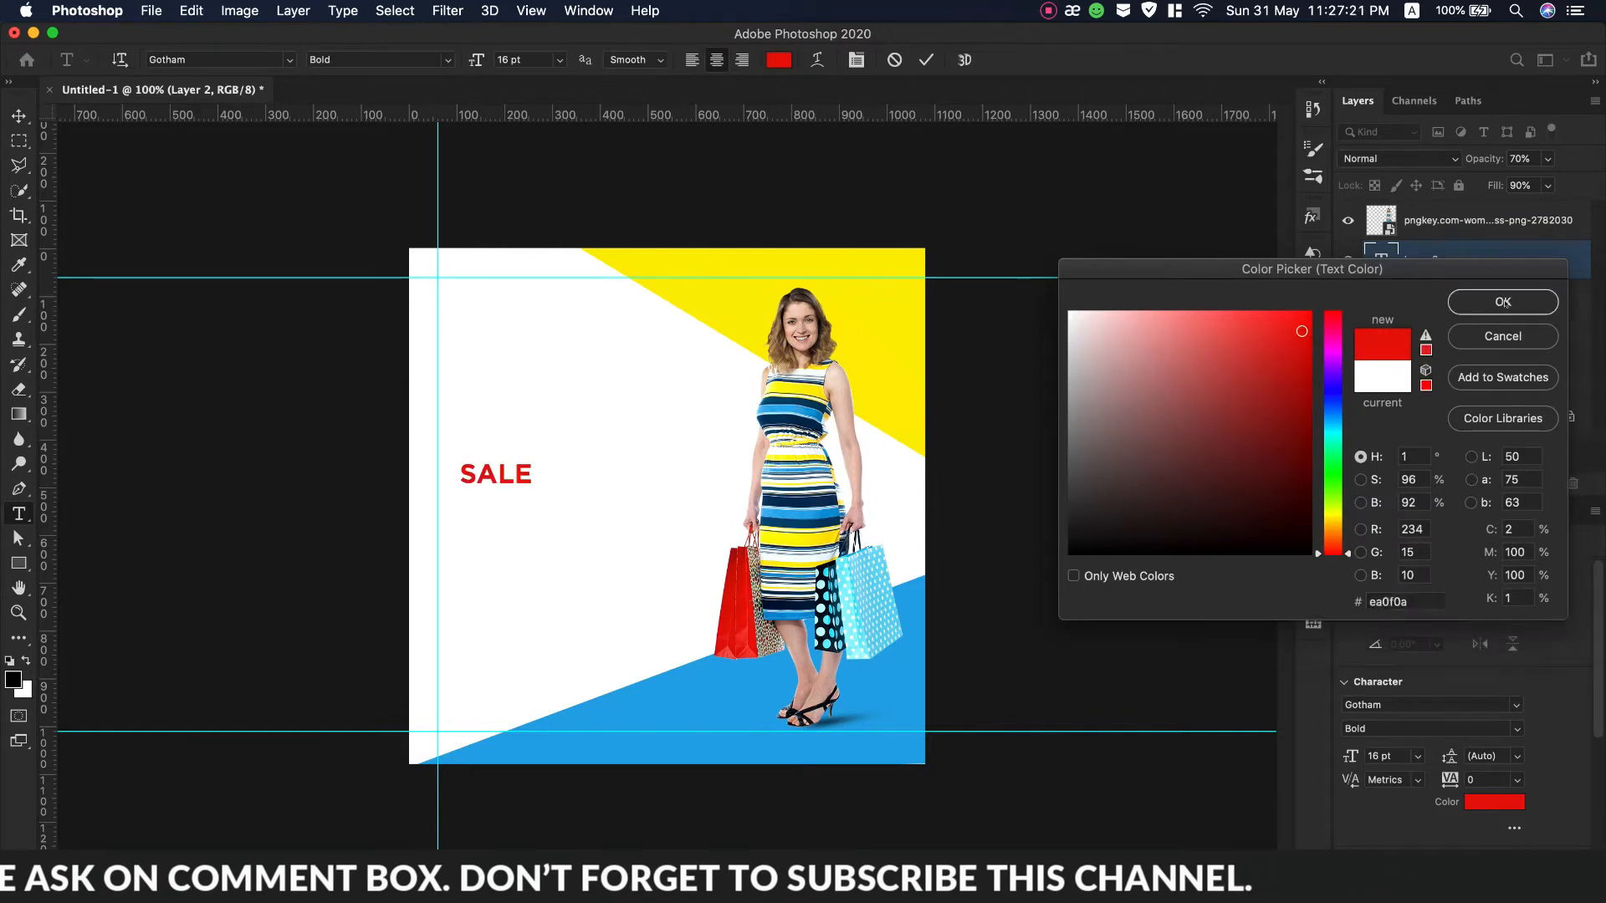
{"action": "left_click", "coordinate": [1503, 302]}
Move the SALE text layer above the woman's layer and change its Gotham font style to Ultra.
{"action": "left_click_drag", "start_coordinate": [1501, 260], "coordinate": [1503, 215]}
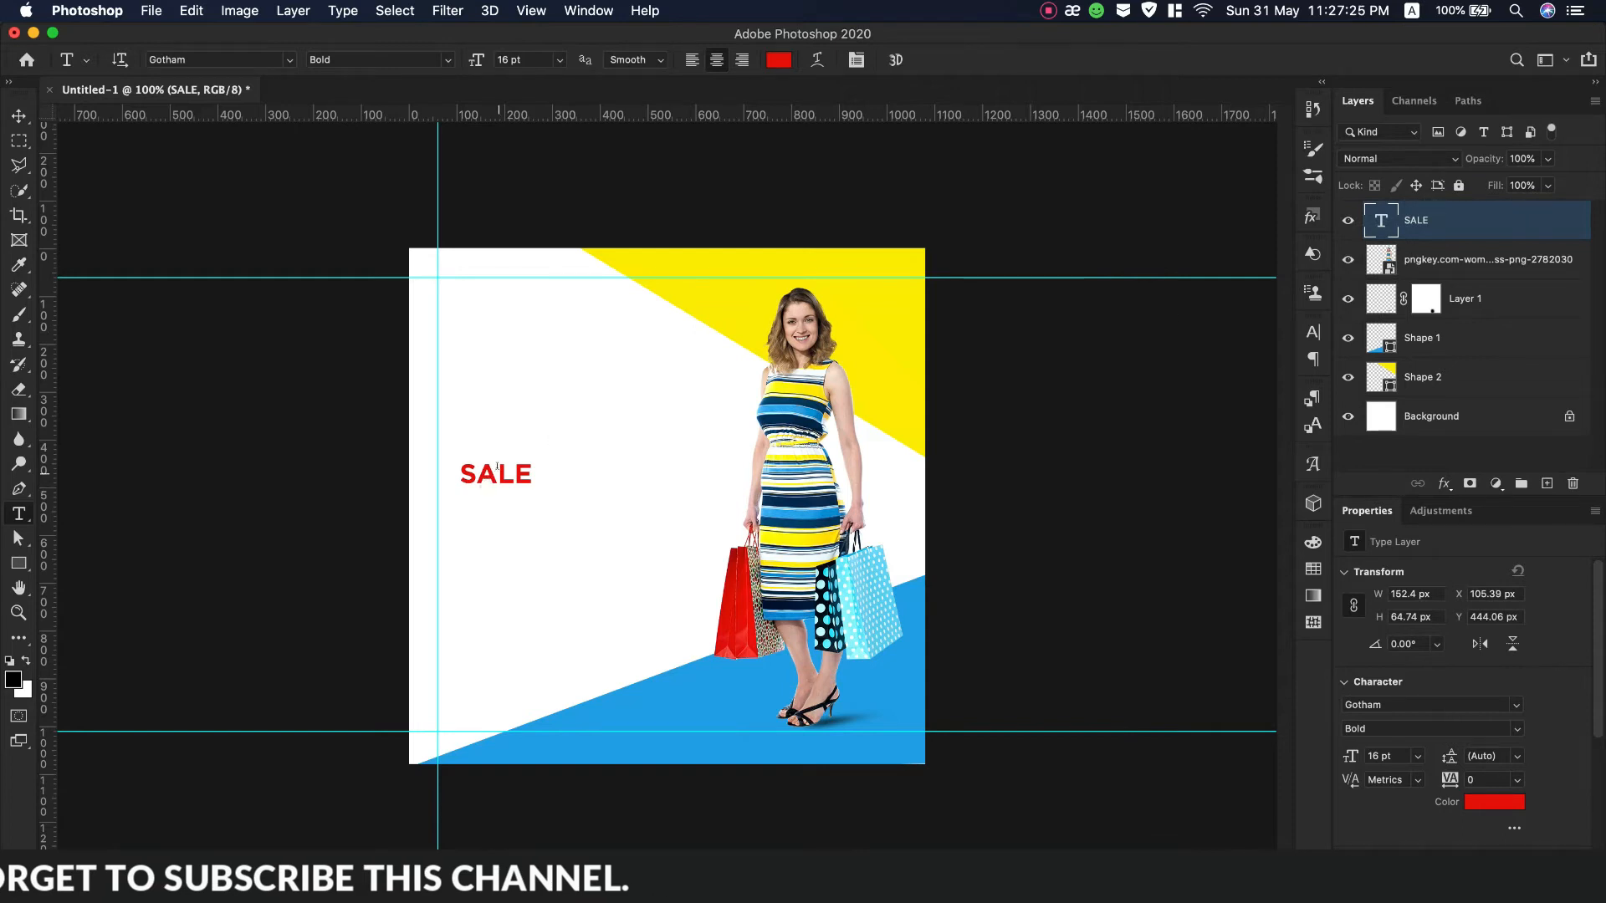
{"action": "key", "text": "Return"}
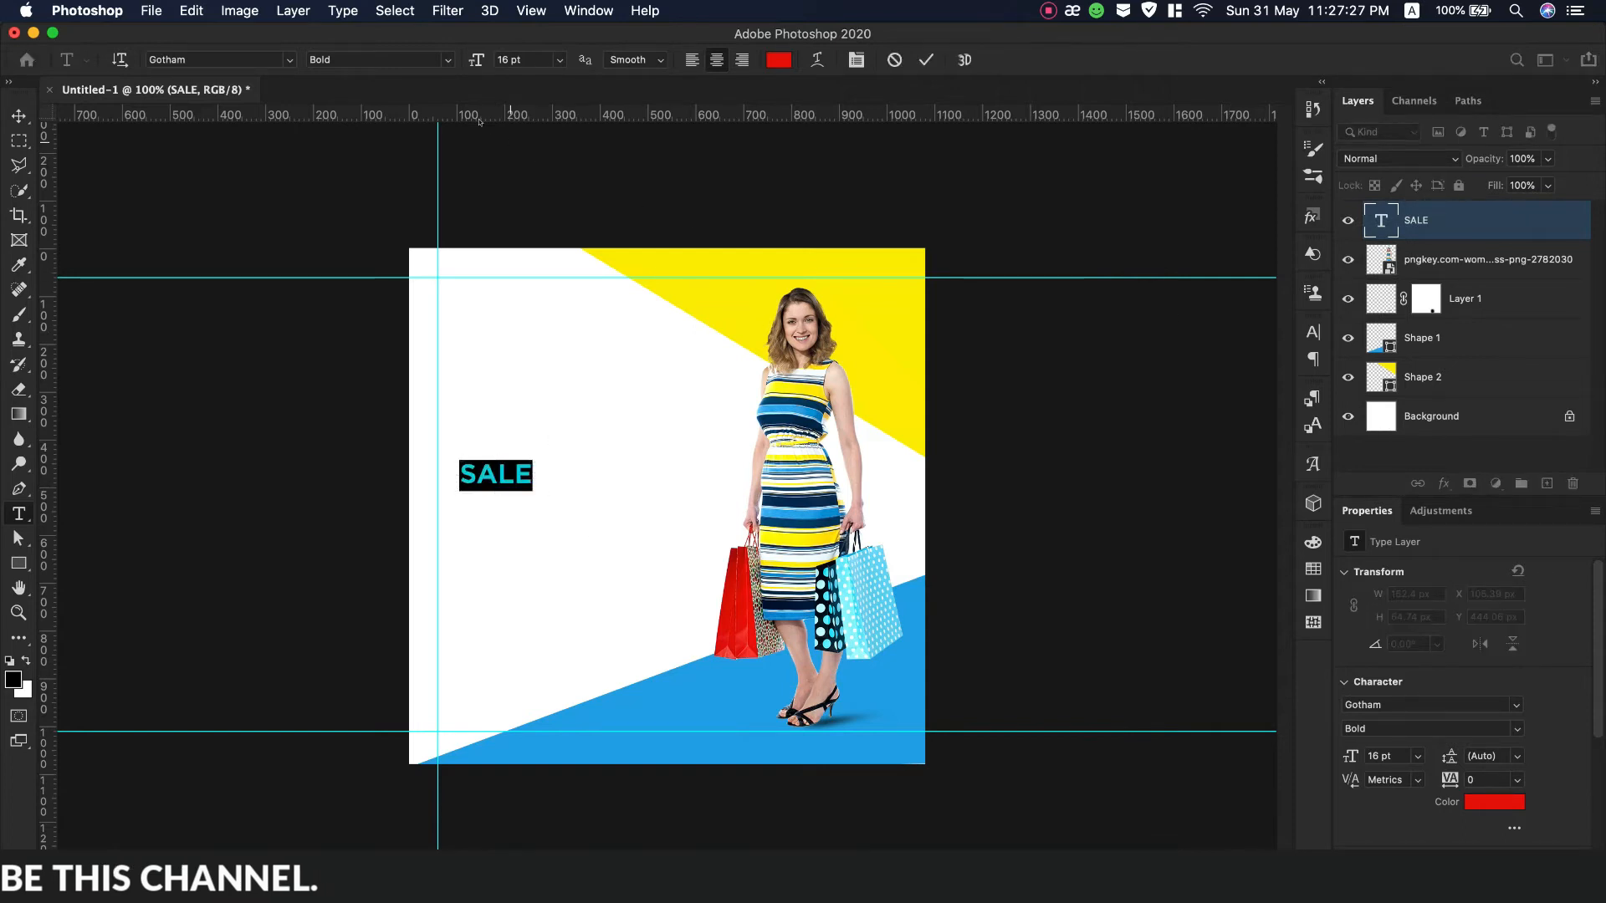
{"action": "left_click", "coordinate": [448, 59]}
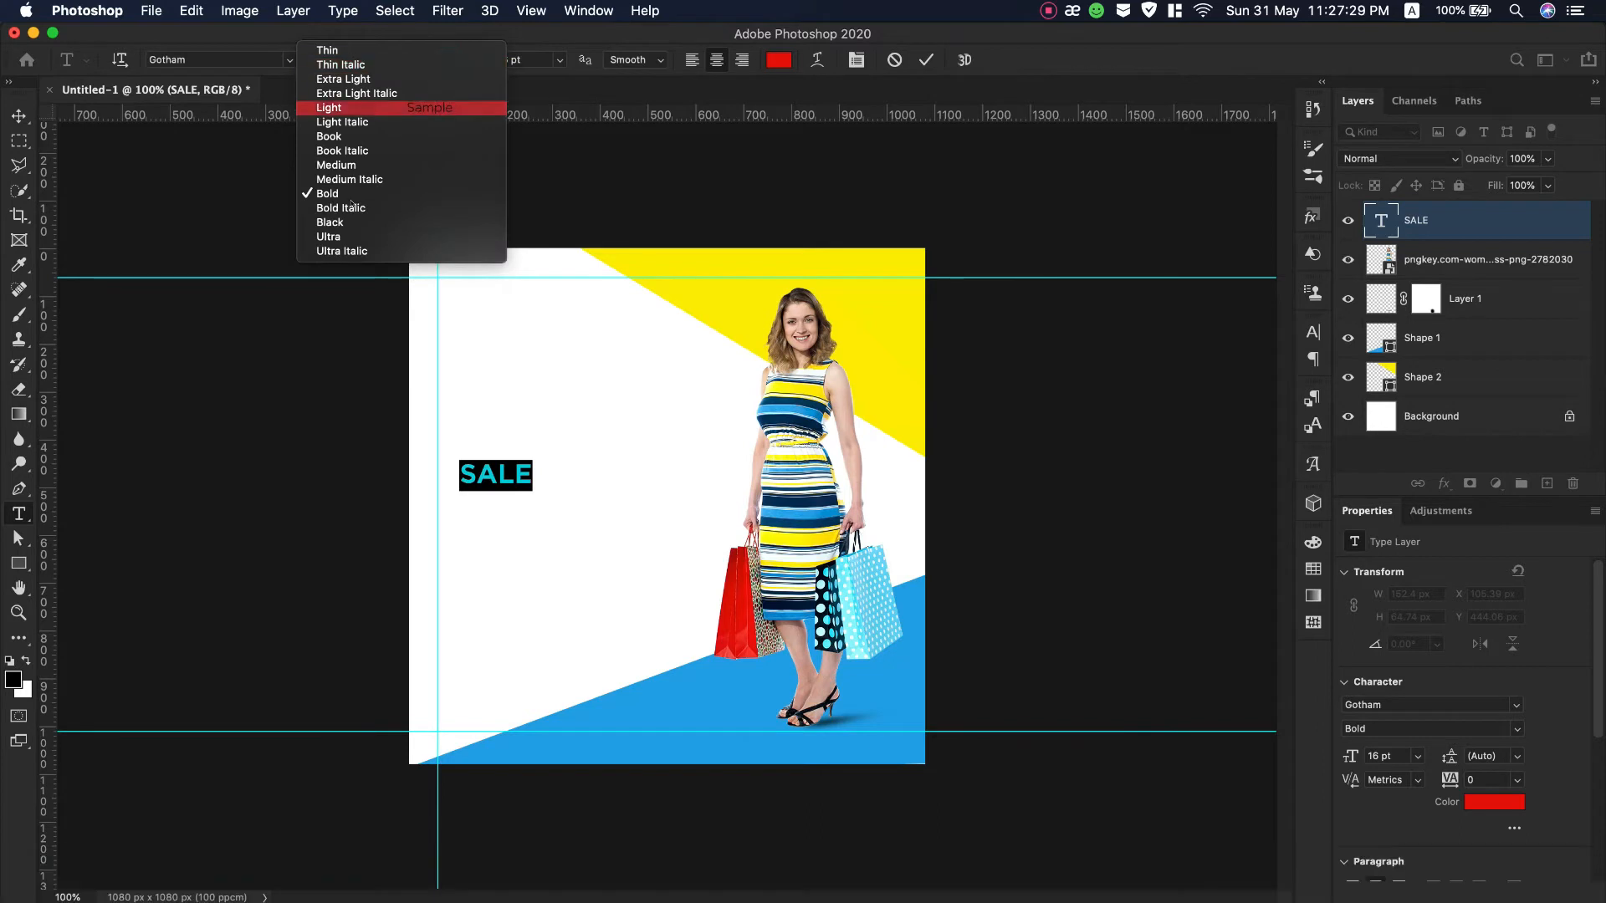
{"action": "left_click", "coordinate": [327, 238]}
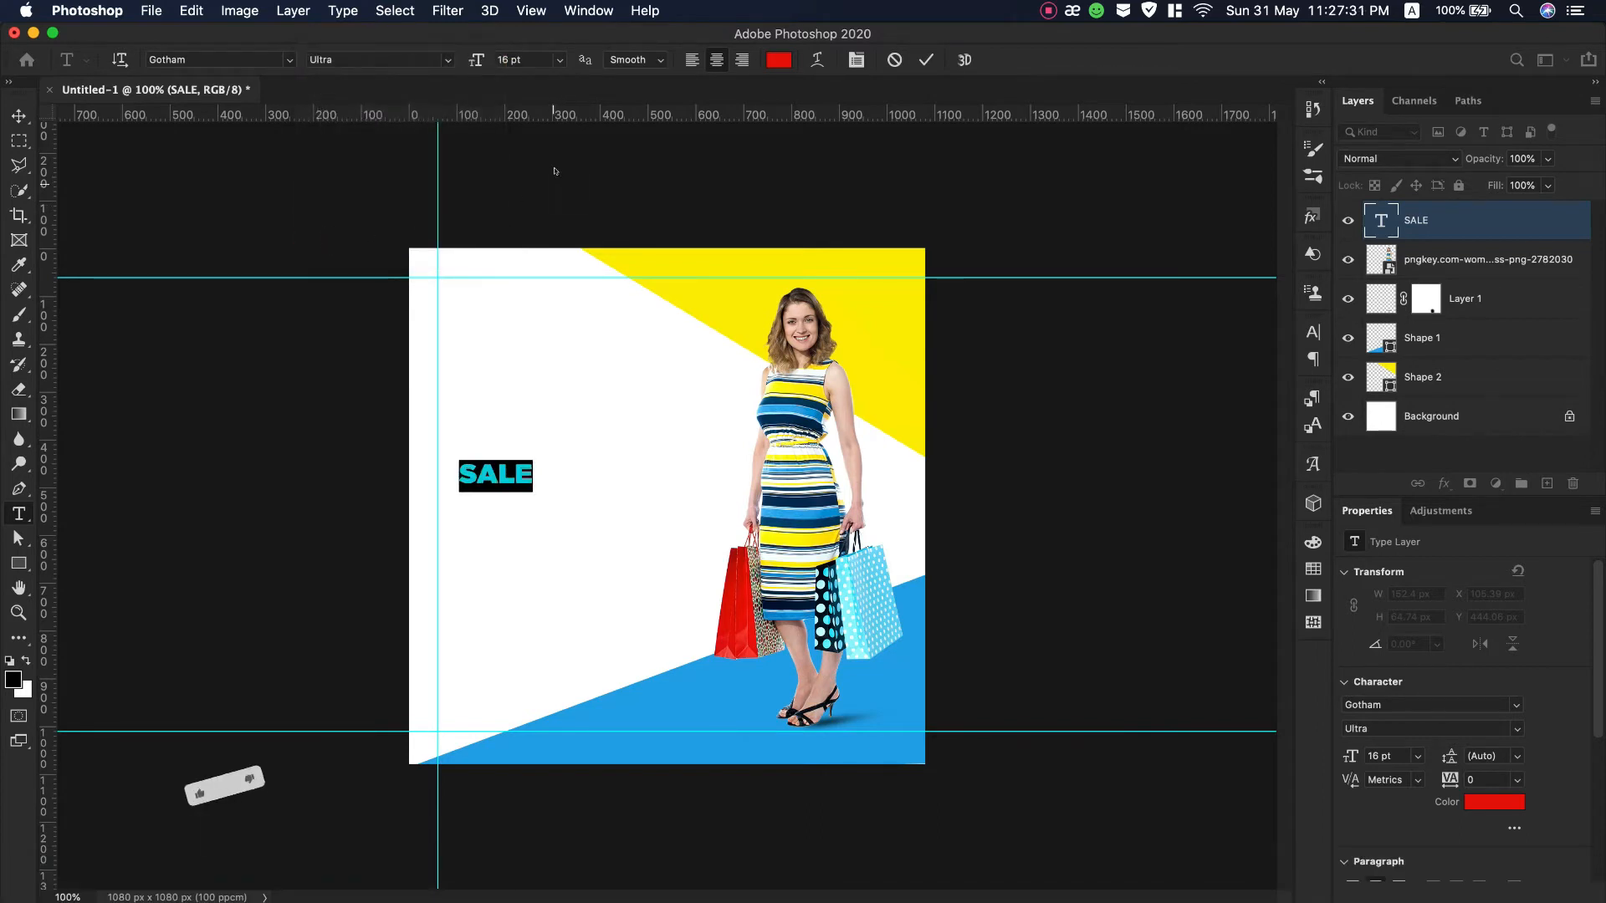
Enlarge the SALE text to 44 pt and reposition it in the middle of the white area beside the woman.
{"action": "left_click_drag", "start_coordinate": [473, 61], "coordinate": [491, 61]}
{"action": "left_click_drag", "start_coordinate": [470, 547], "coordinate": [553, 541]}
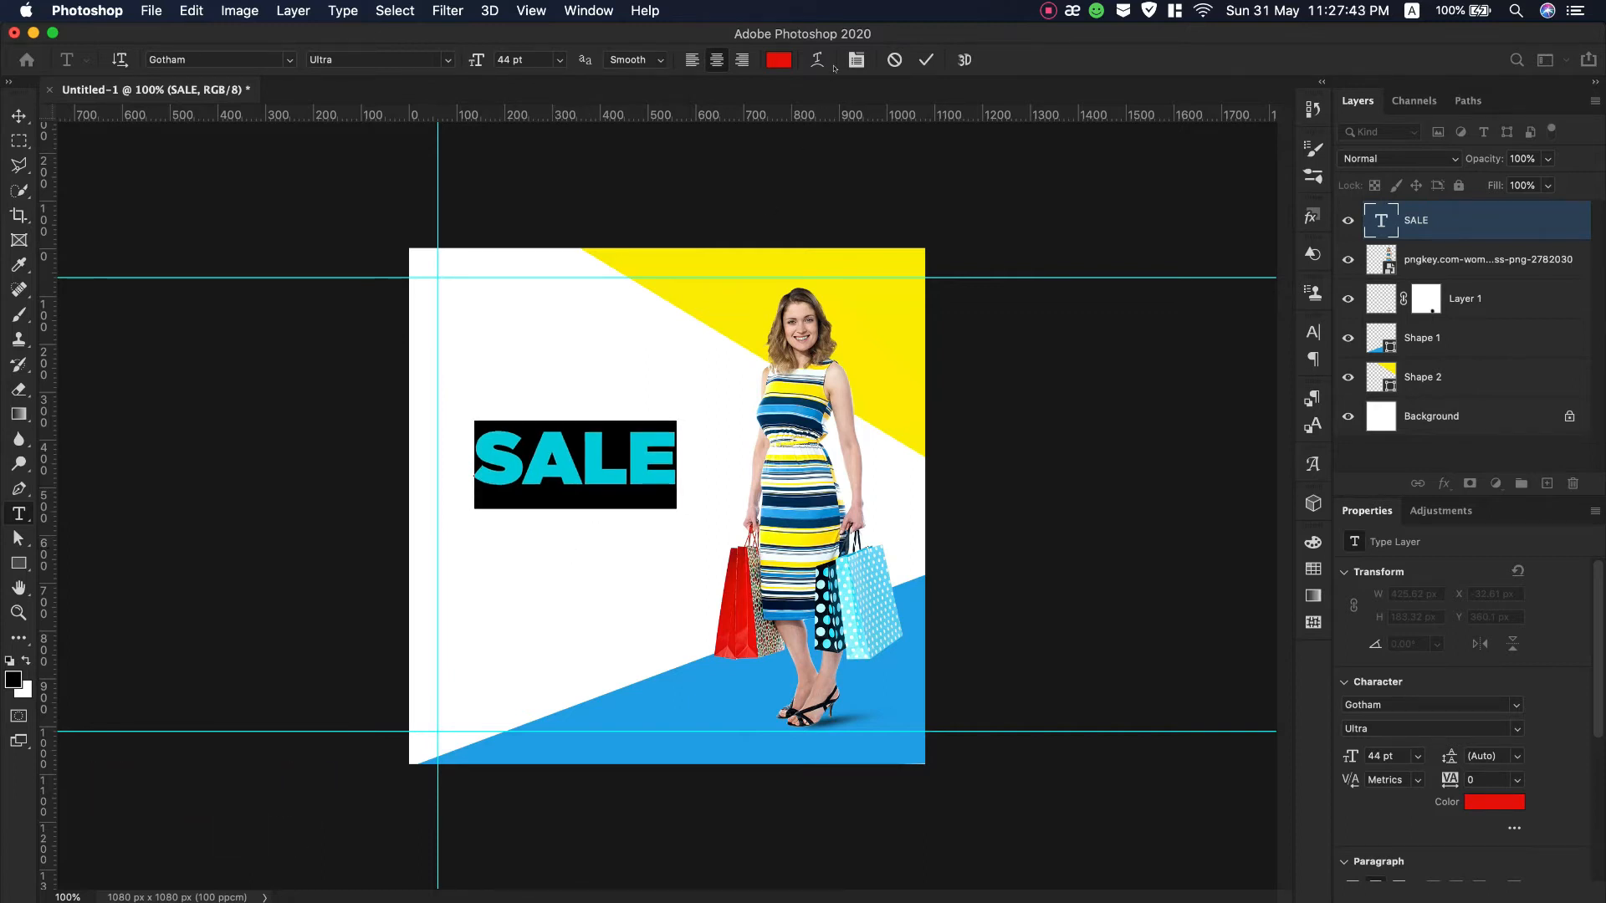
{"action": "left_click", "coordinate": [926, 58]}
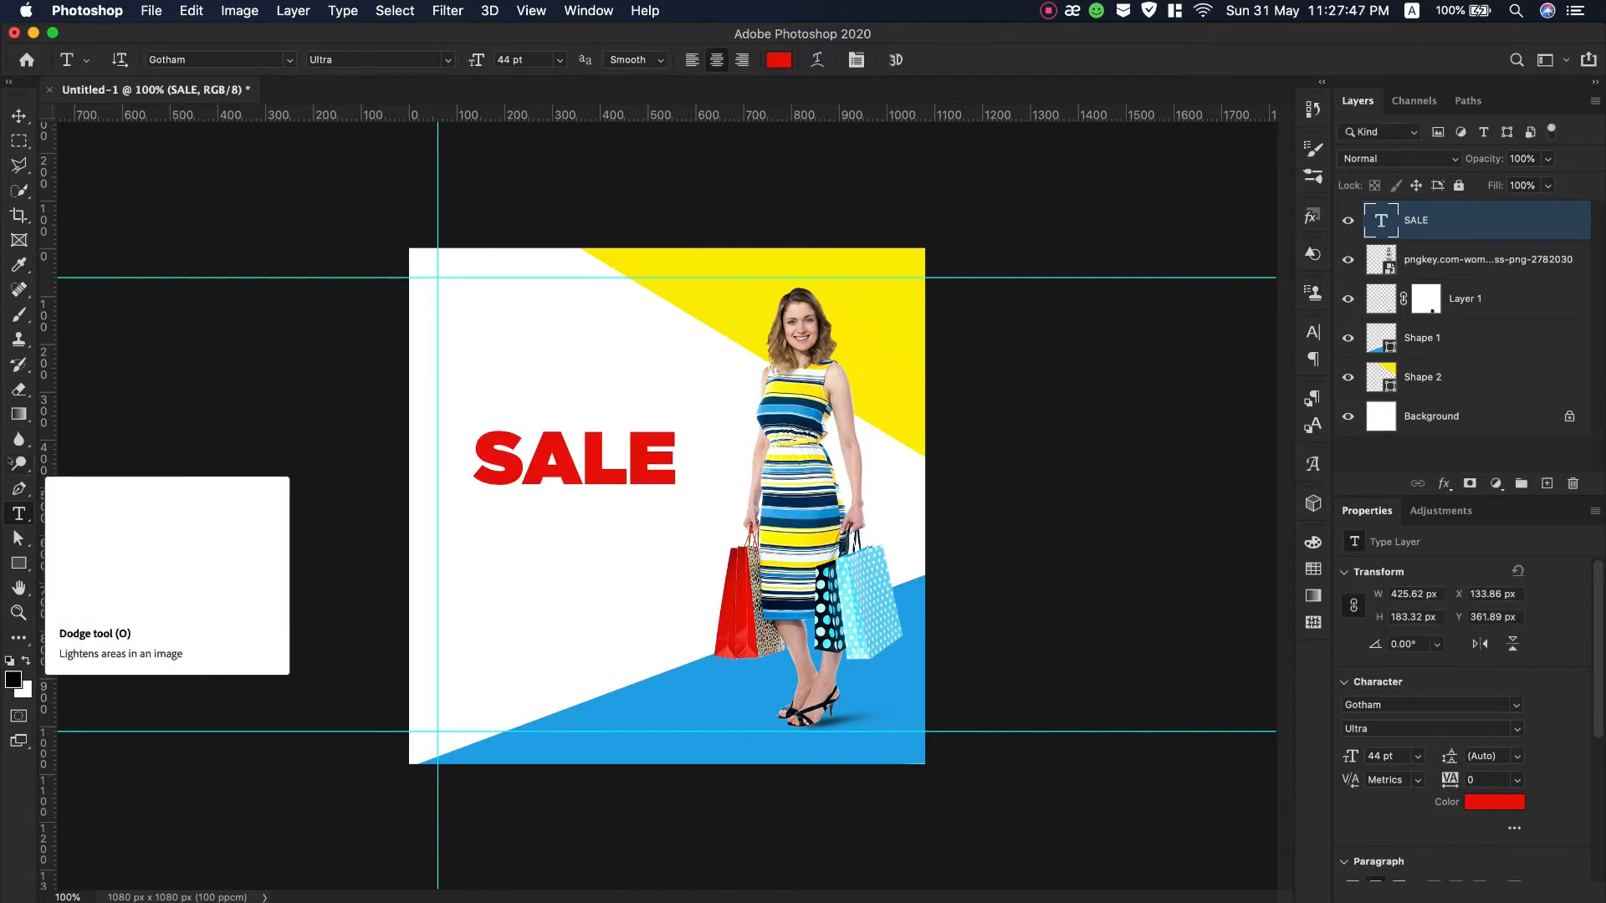
Draw a rectangle about 261 by 119 px just above the SALE text and align their horizontal centres.
{"action": "left_click", "coordinate": [18, 562]}
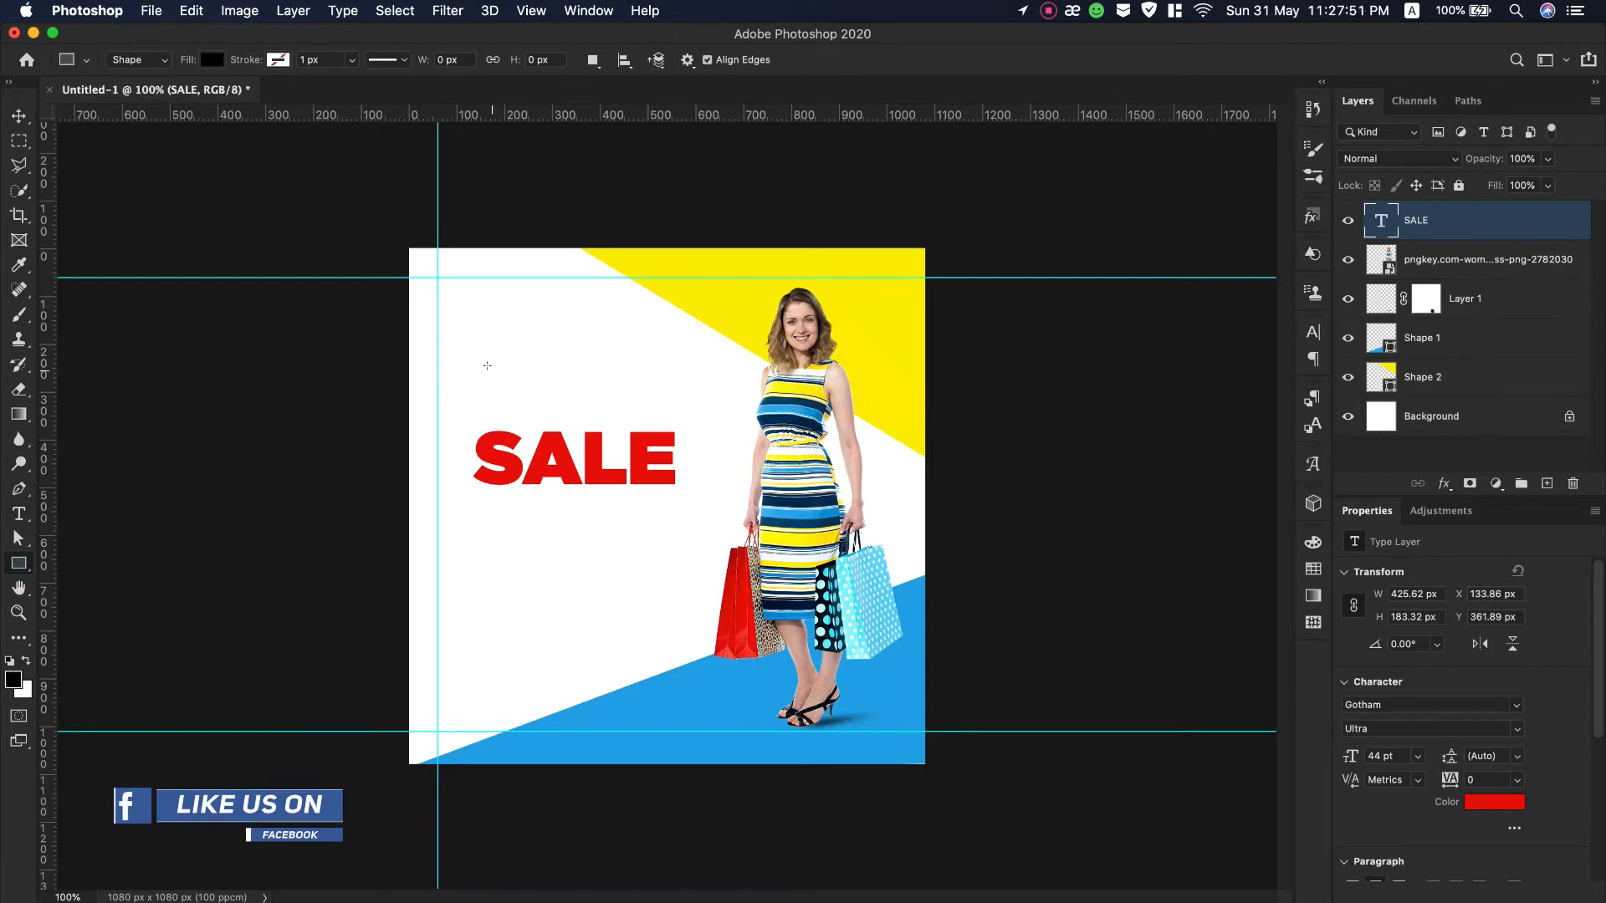
{"action": "left_click_drag", "start_coordinate": [489, 365], "coordinate": [610, 417]}
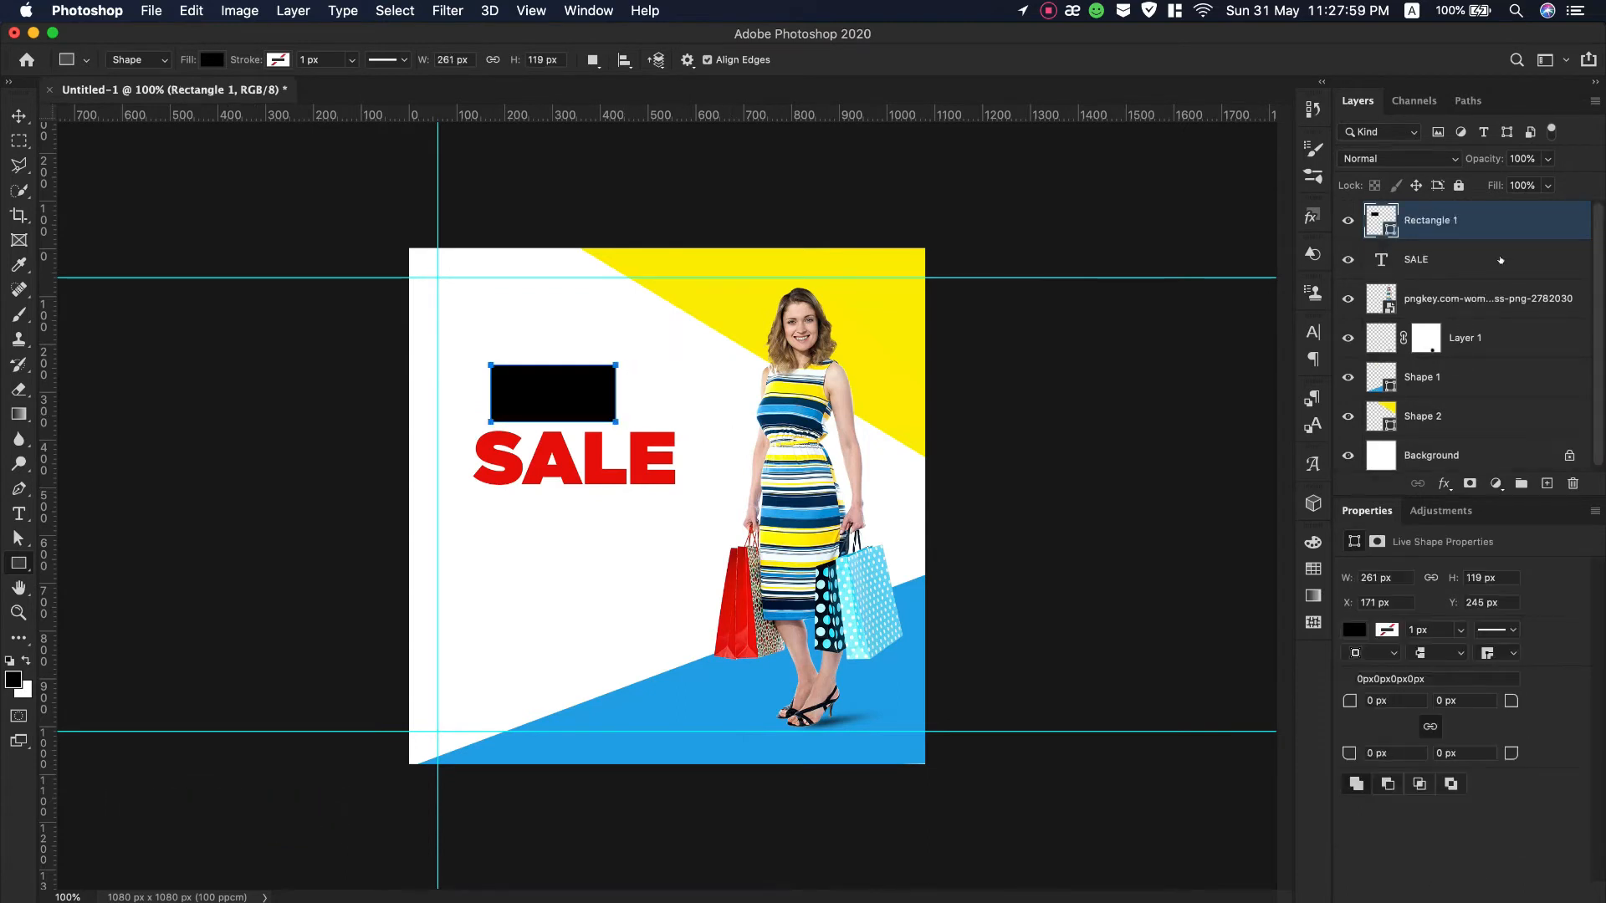
{"action": "left_click", "coordinate": [1500, 260]}
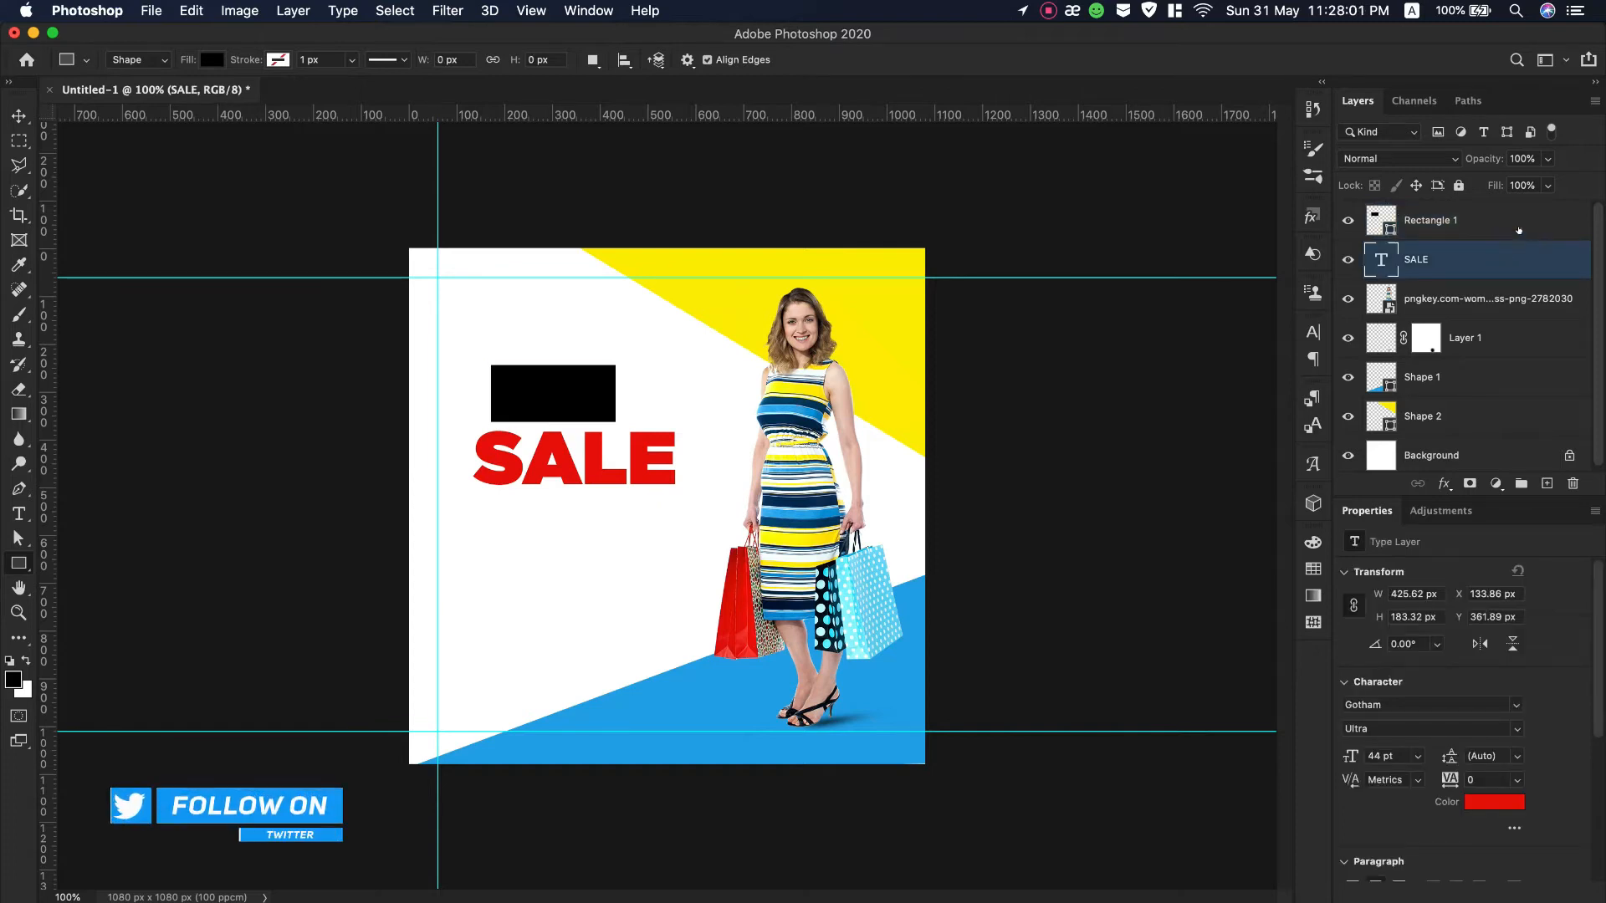
{"action": "left_click", "coordinate": [1521, 228], "text": "shift"}
{"action": "left_click", "coordinate": [18, 117]}
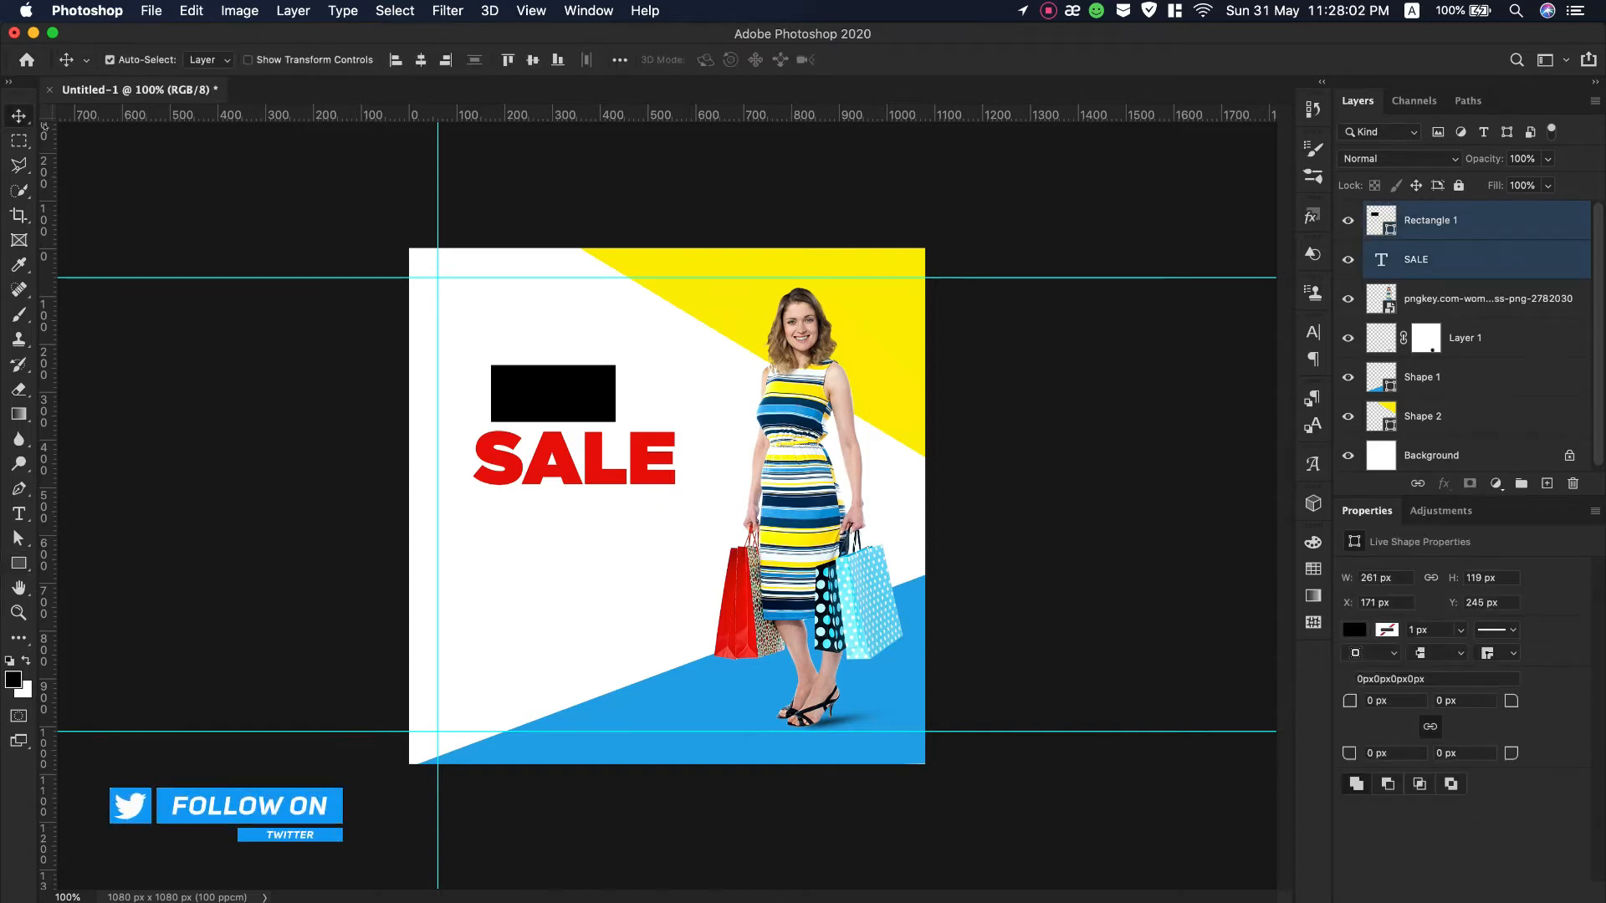
{"action": "left_click", "coordinate": [420, 59]}
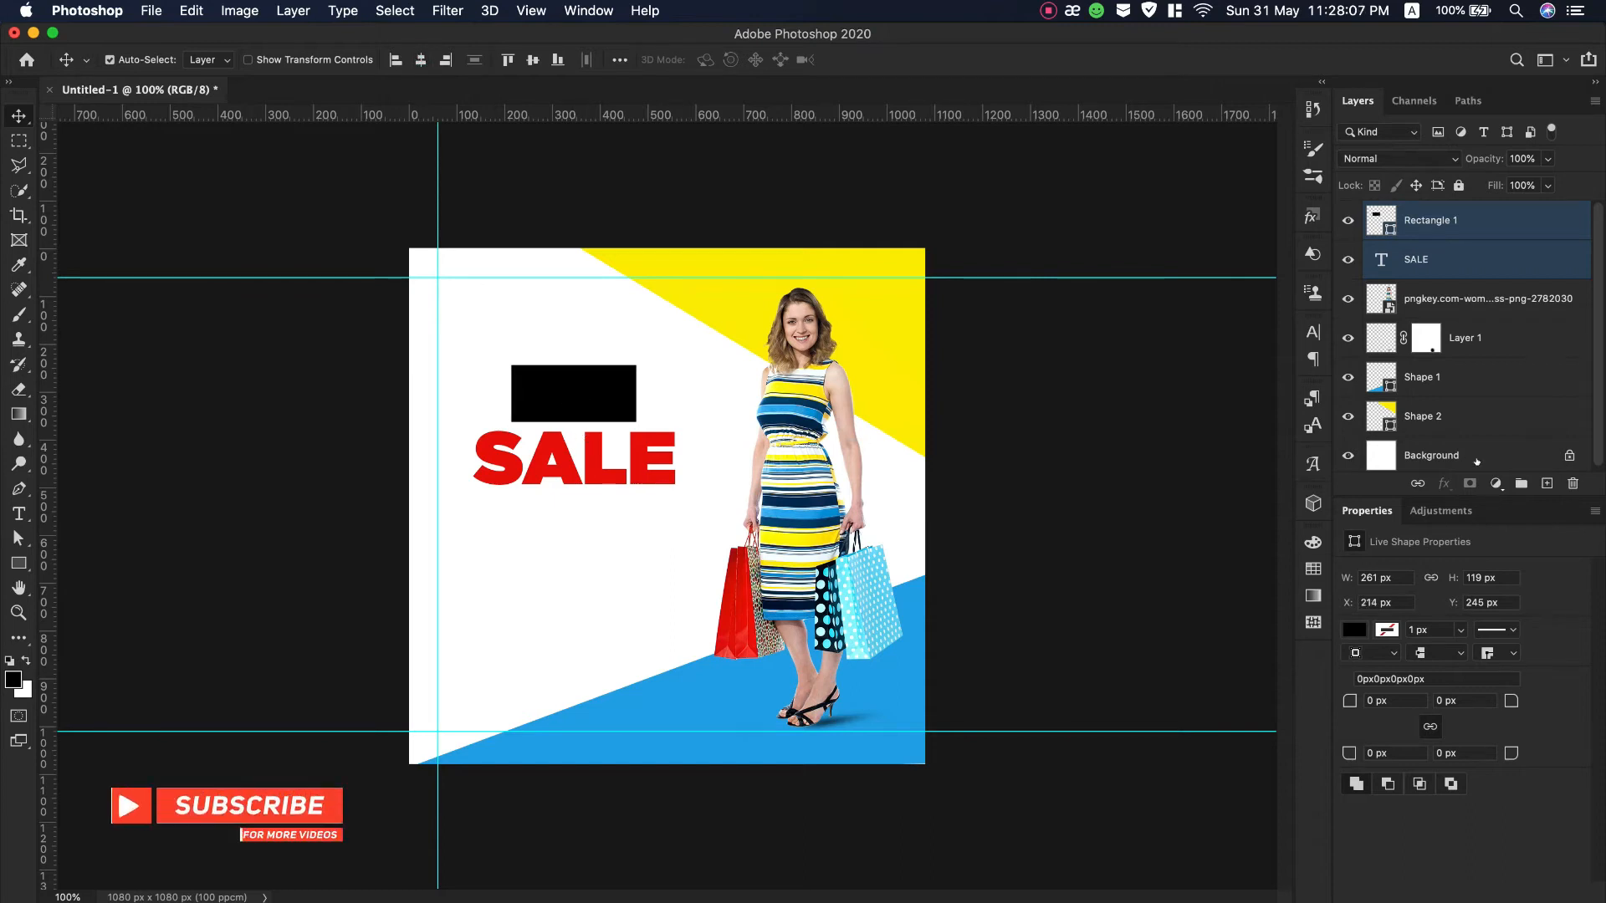
Fill the rectangle with red ea0f0a sampled from the SALE text.
{"action": "left_click", "coordinate": [1514, 215]}
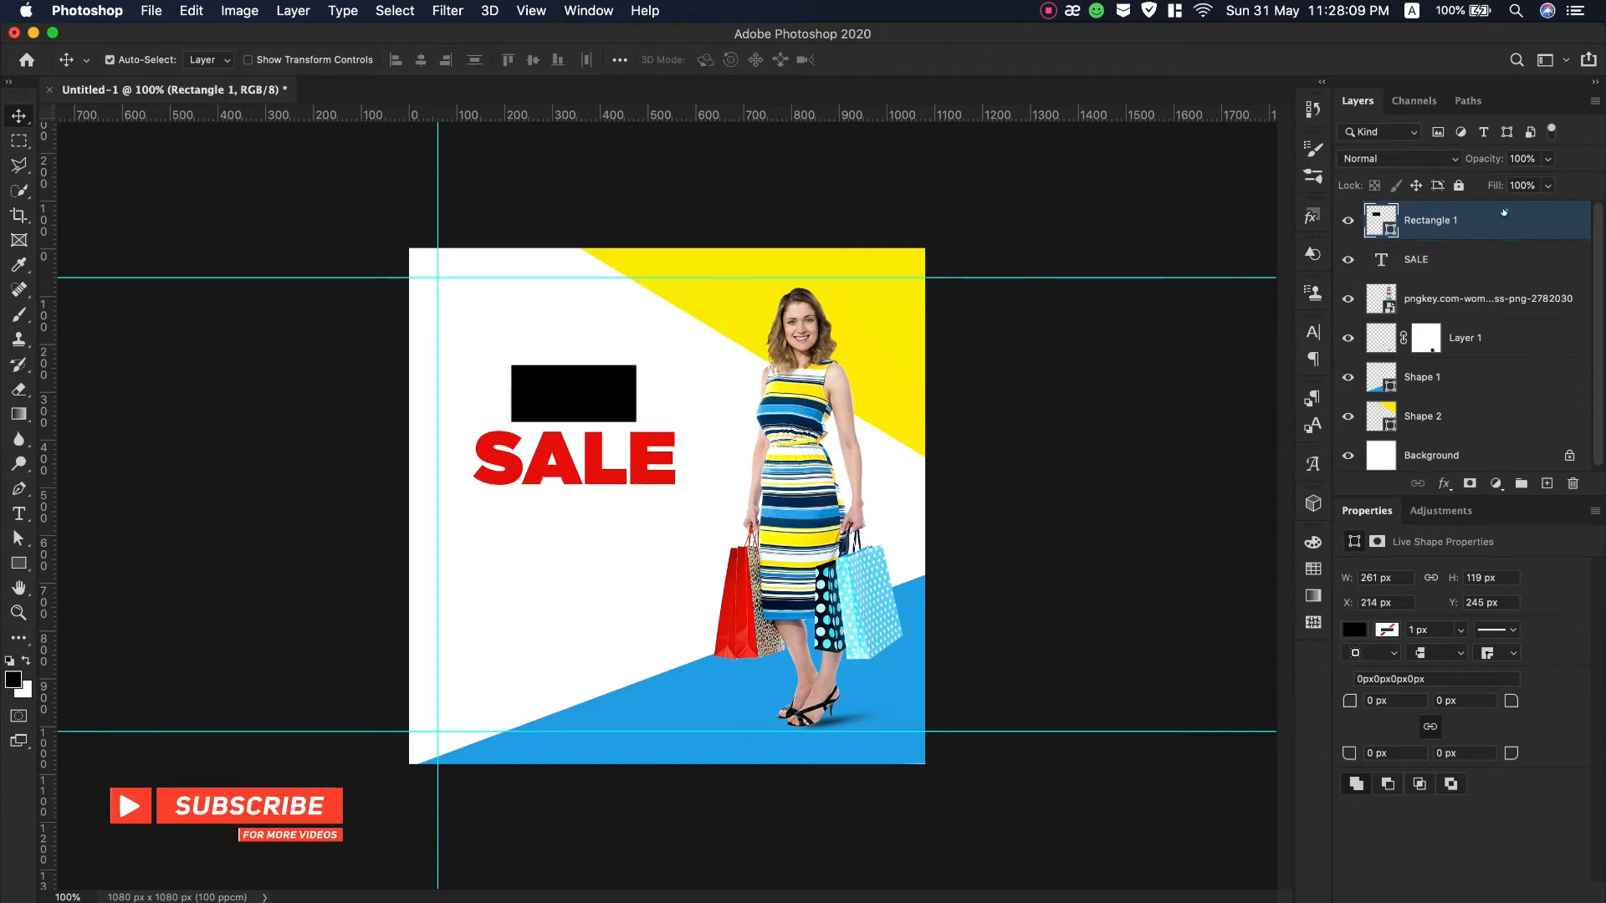
{"action": "double_click", "coordinate": [1376, 220]}
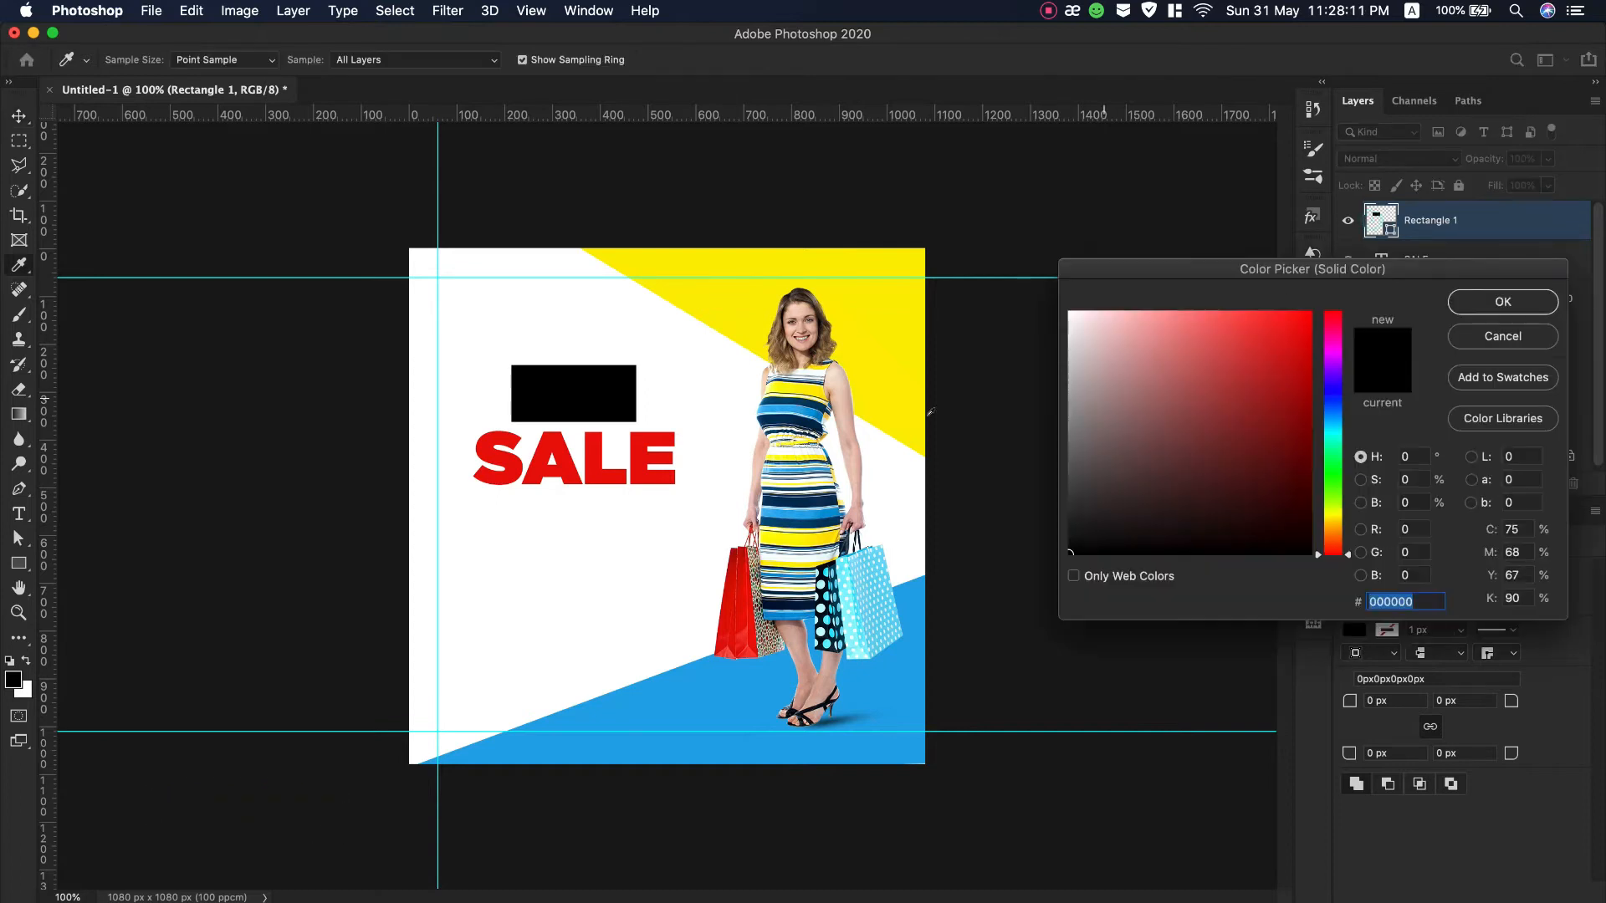
{"action": "left_click", "coordinate": [546, 440]}
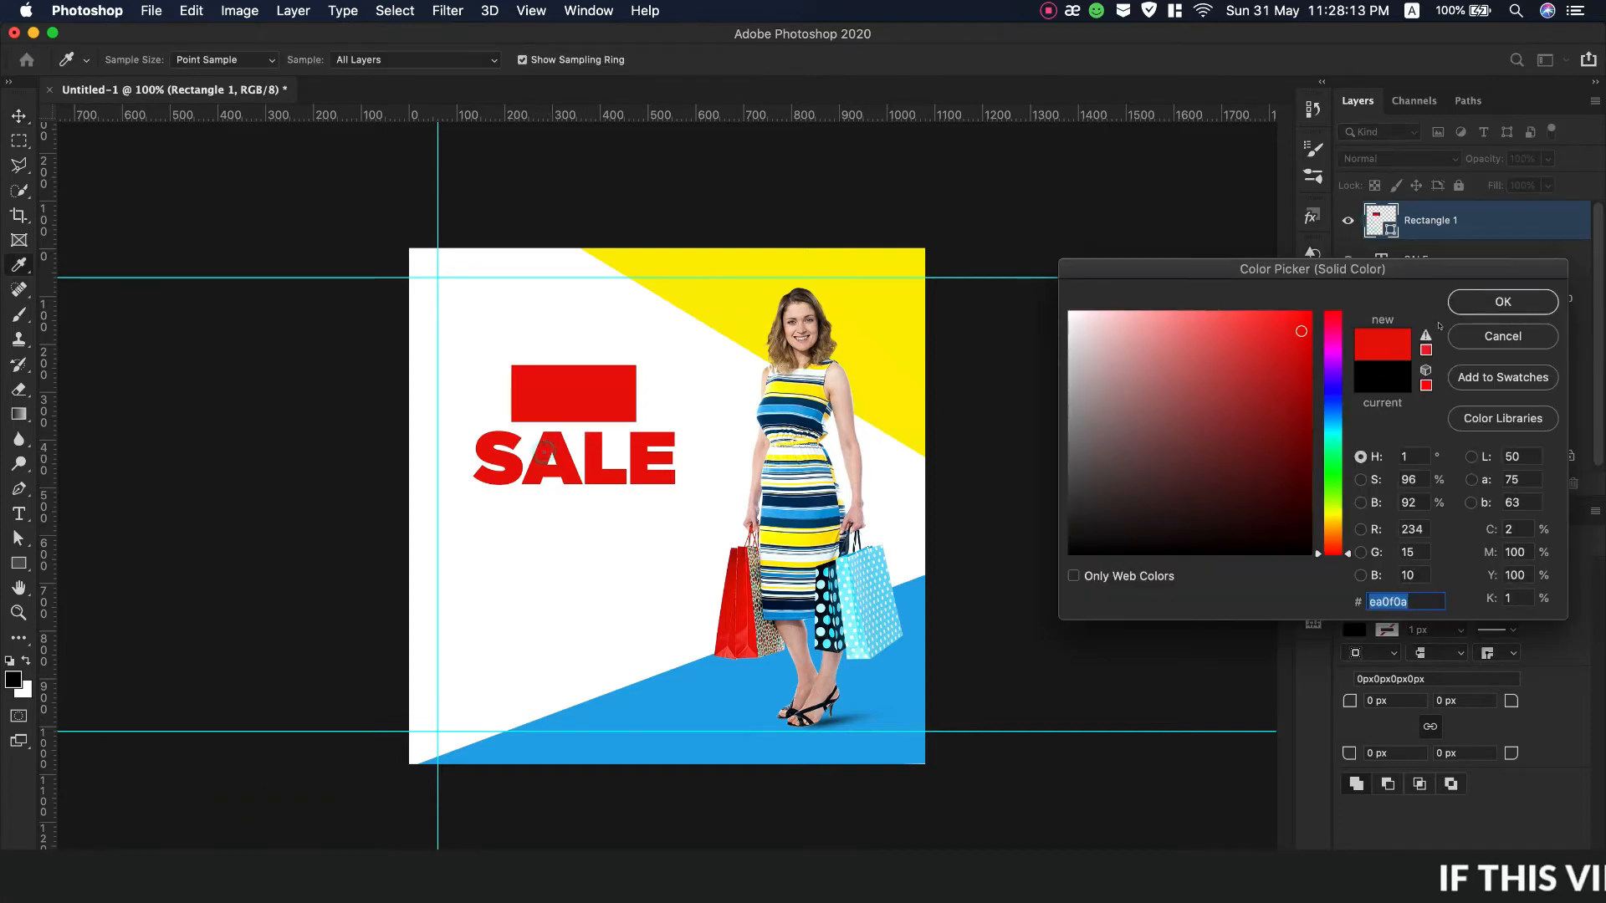
{"action": "key", "text": "Return"}
Add the text BIG below SALE and set its Gotham font style to Black.
{"action": "key", "text": "t"}
{"action": "left_click", "coordinate": [520, 572]}
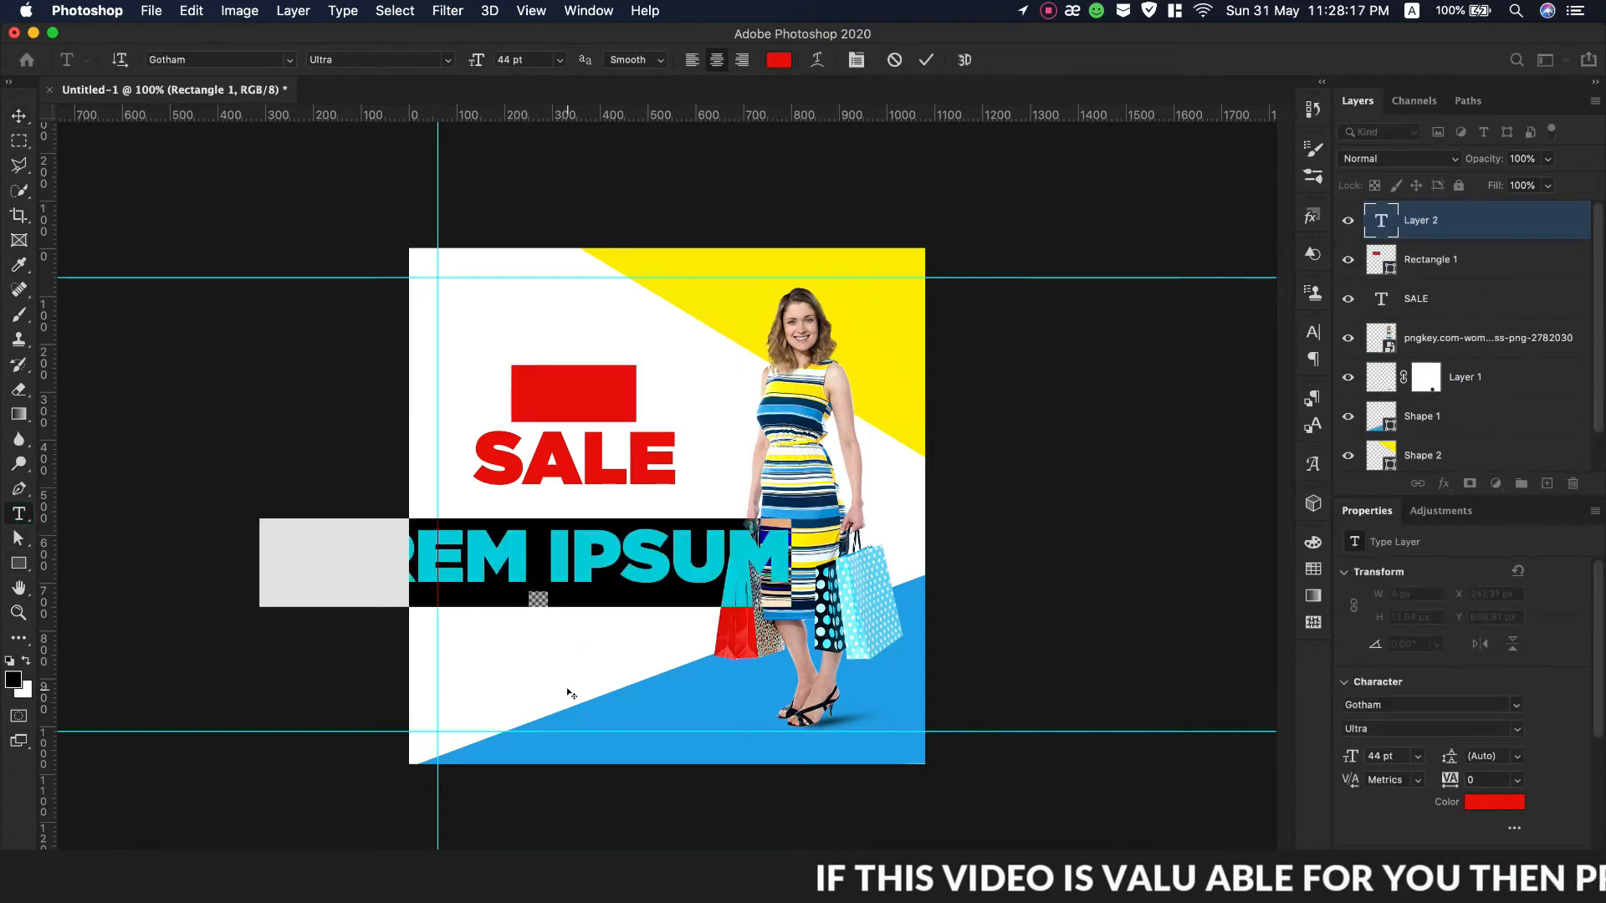
{"action": "type", "text": "BIG"}
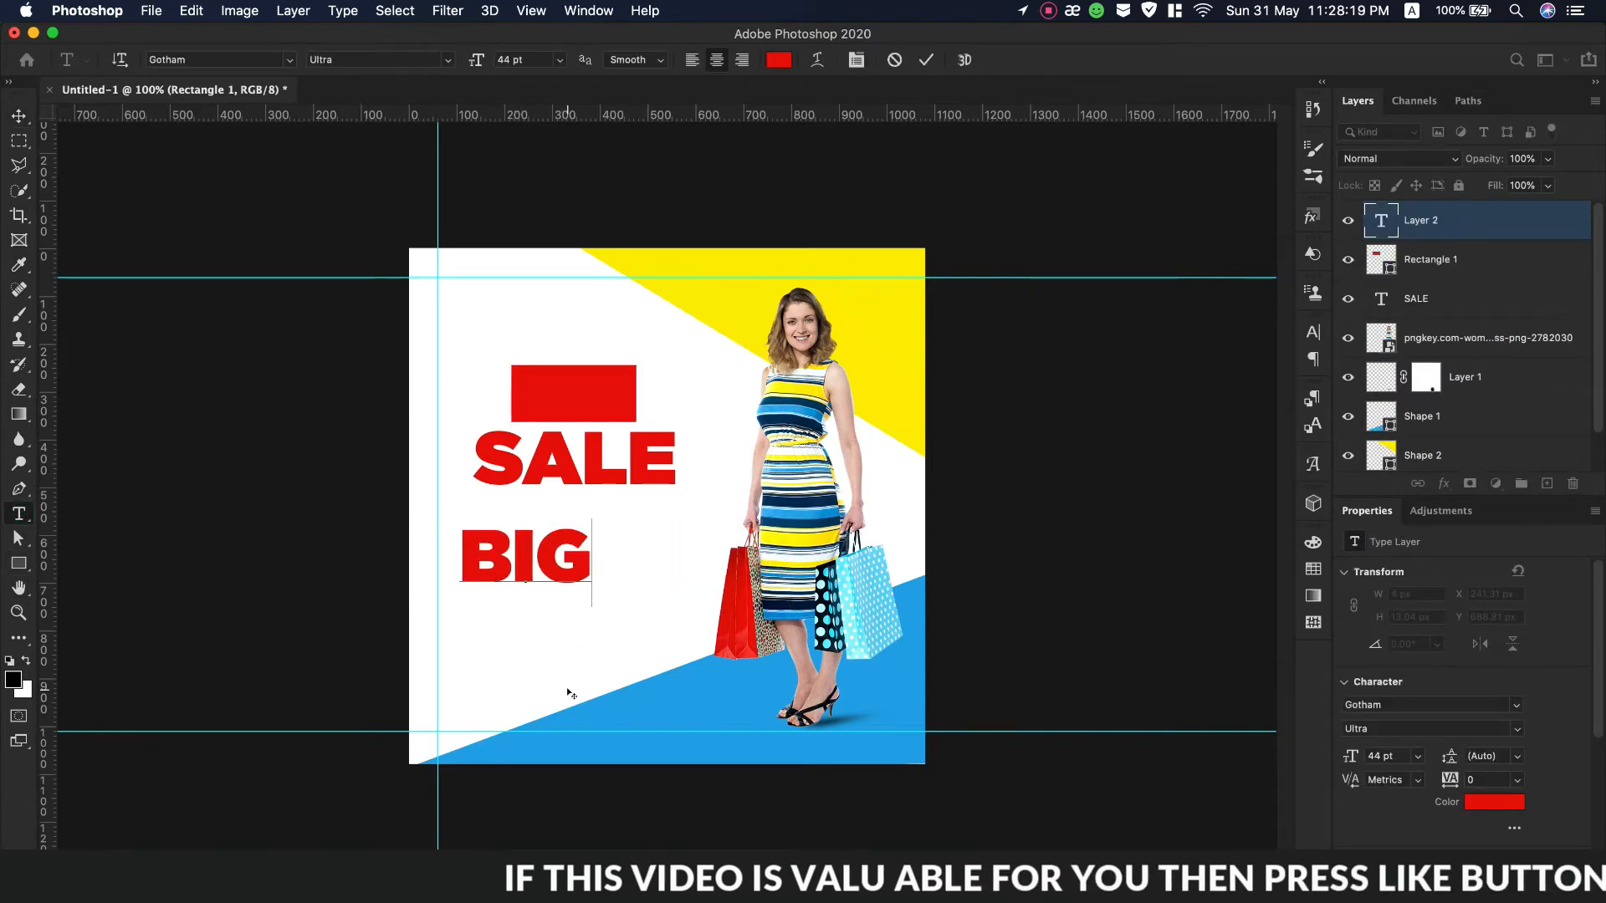
{"action": "key", "text": "super+a"}
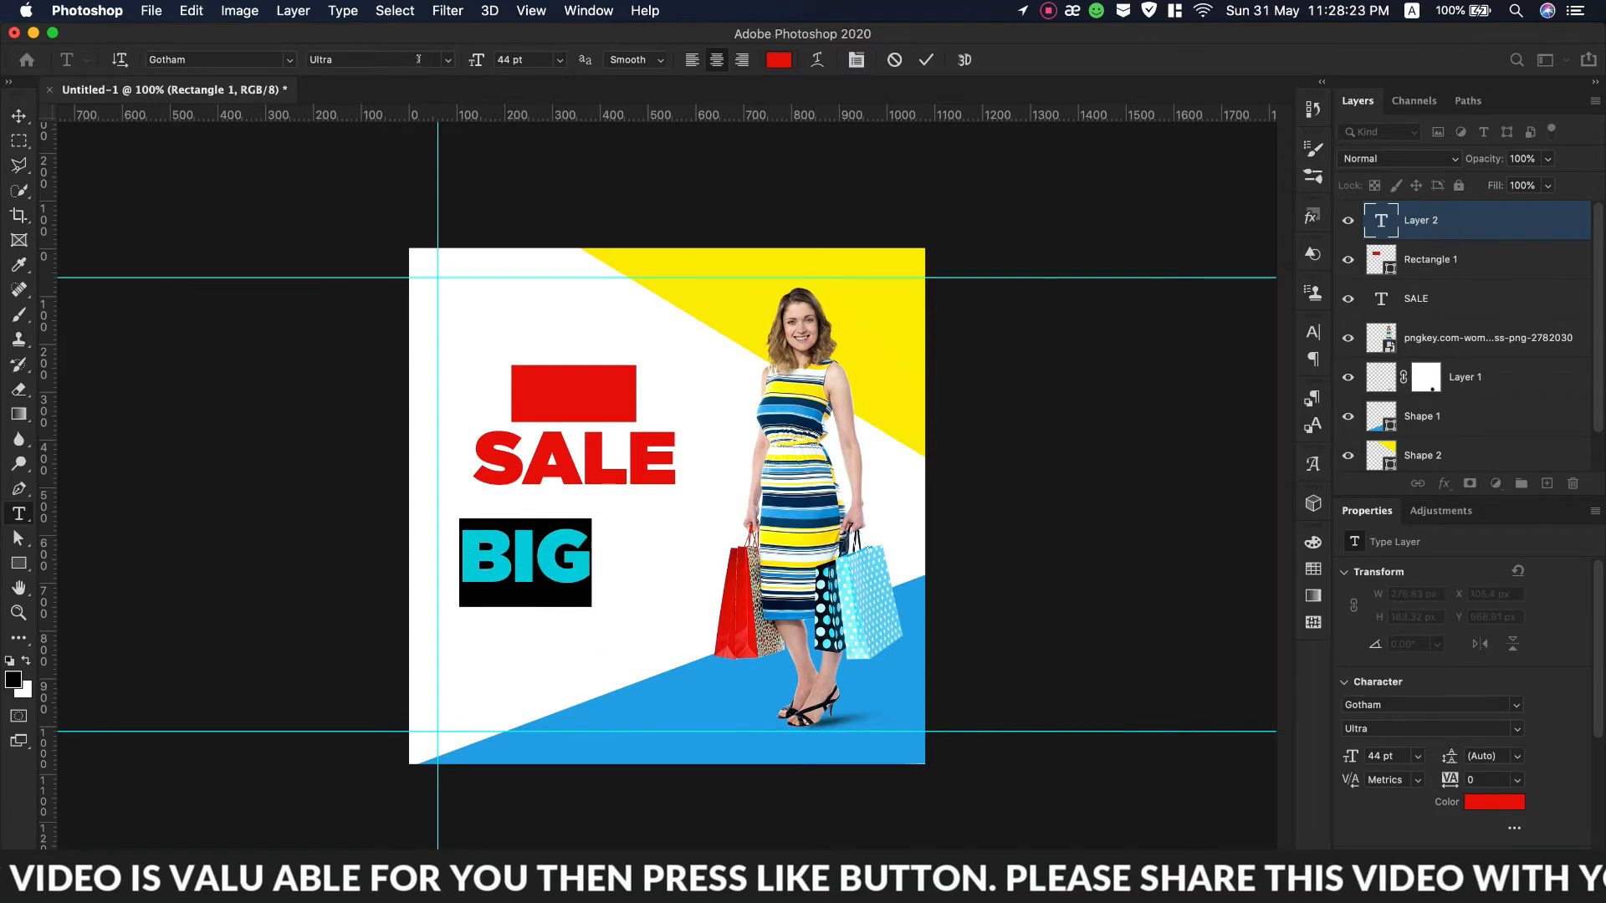
{"action": "left_click", "coordinate": [446, 60]}
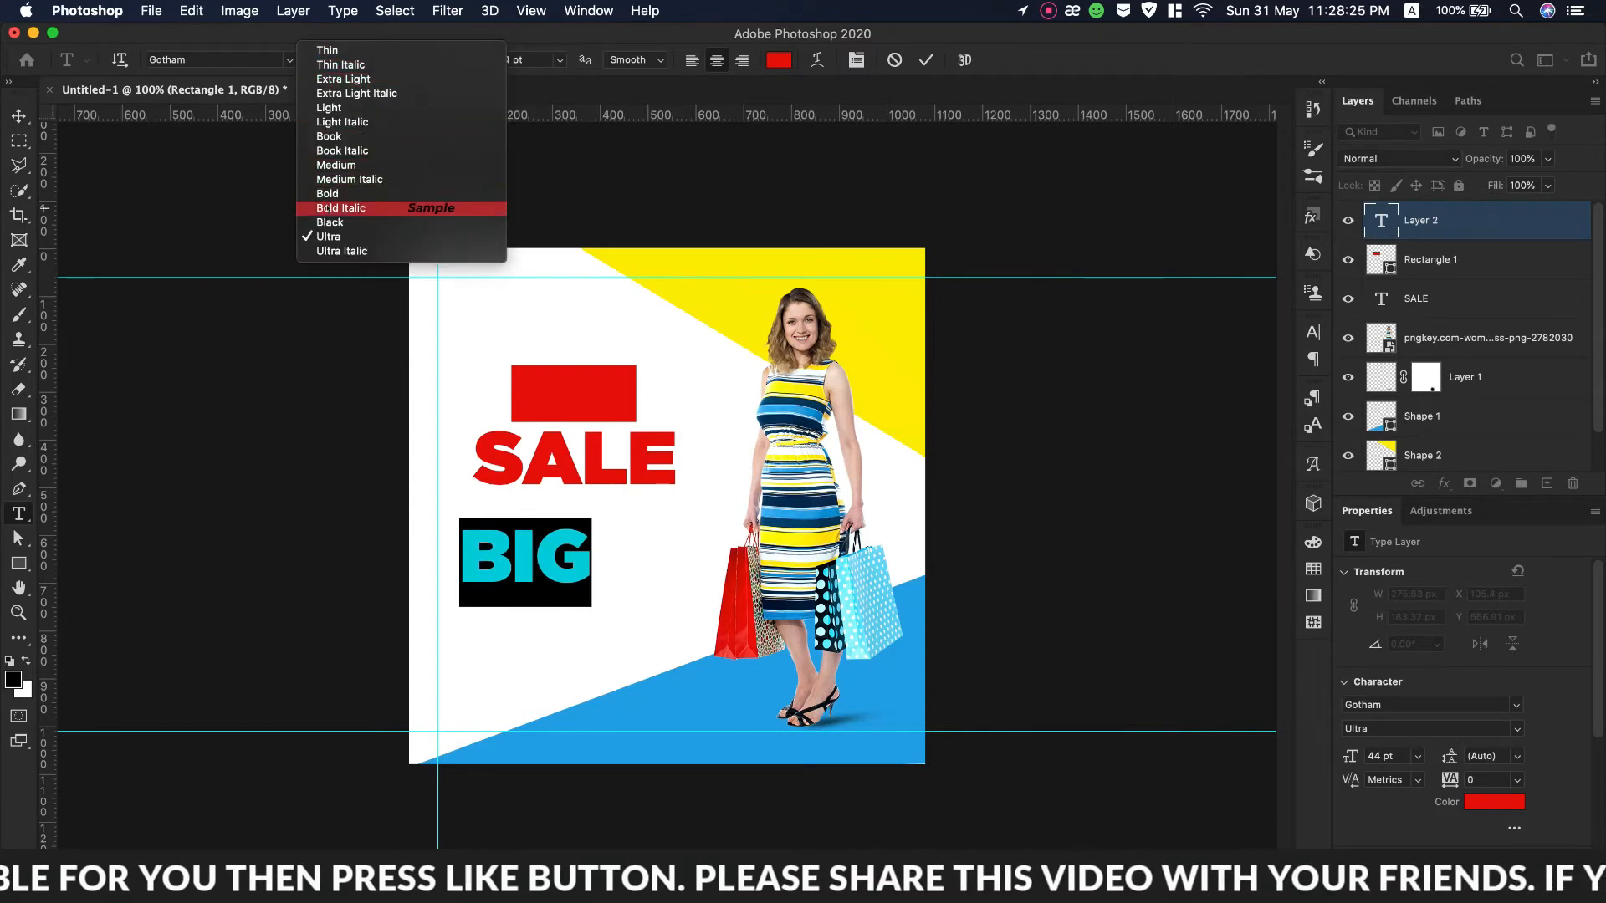
{"action": "left_click", "coordinate": [351, 195]}
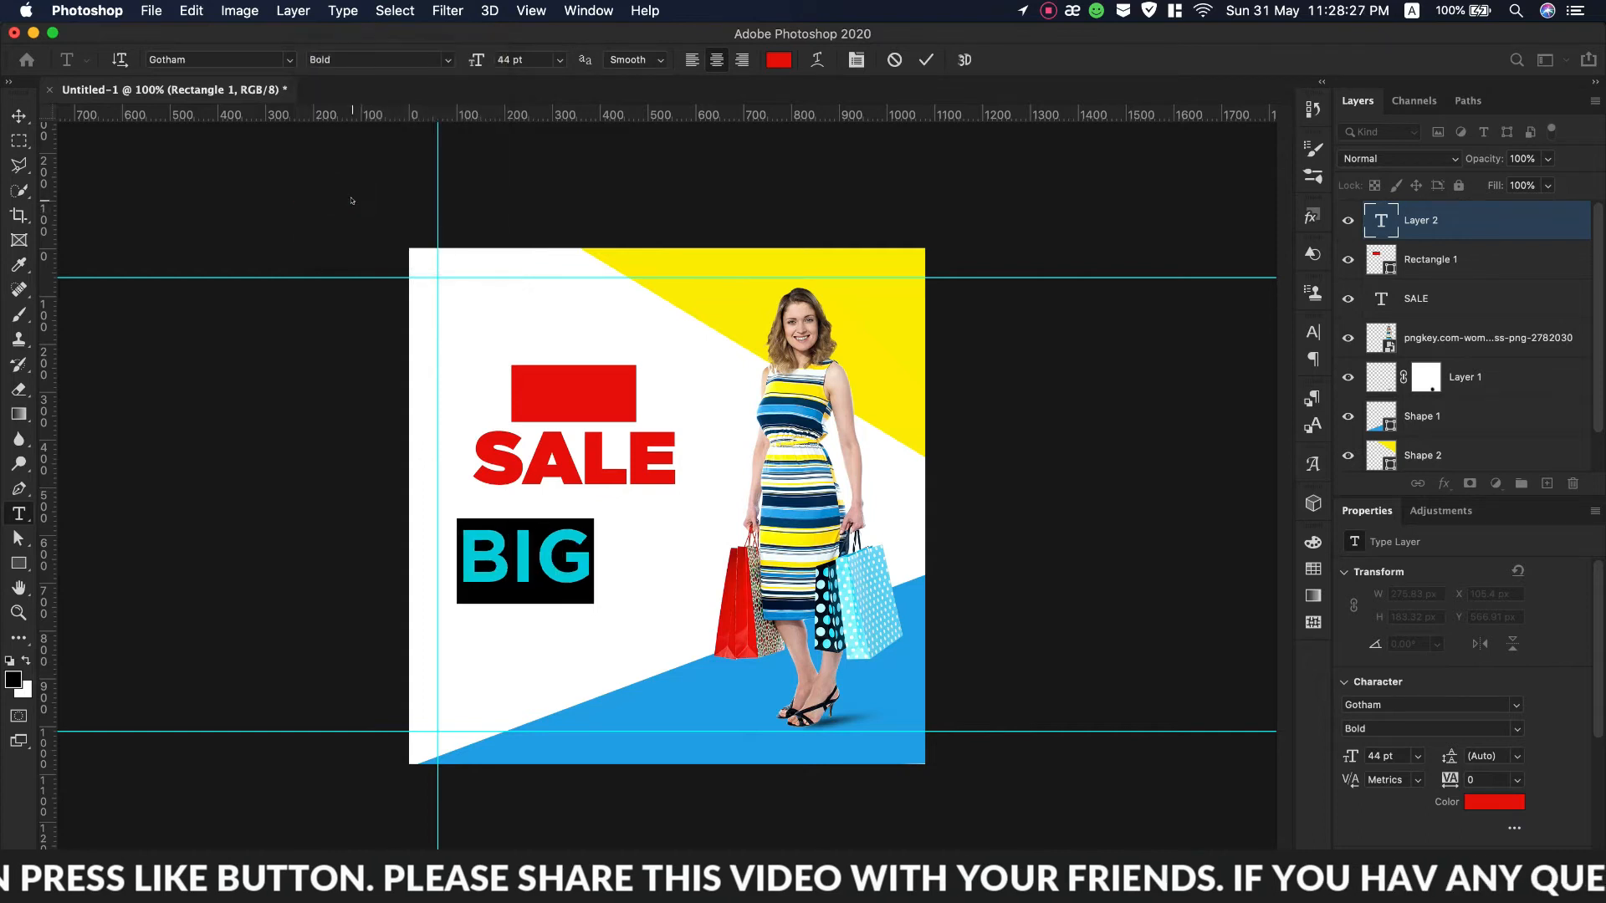
{"action": "left_click", "coordinate": [448, 59]}
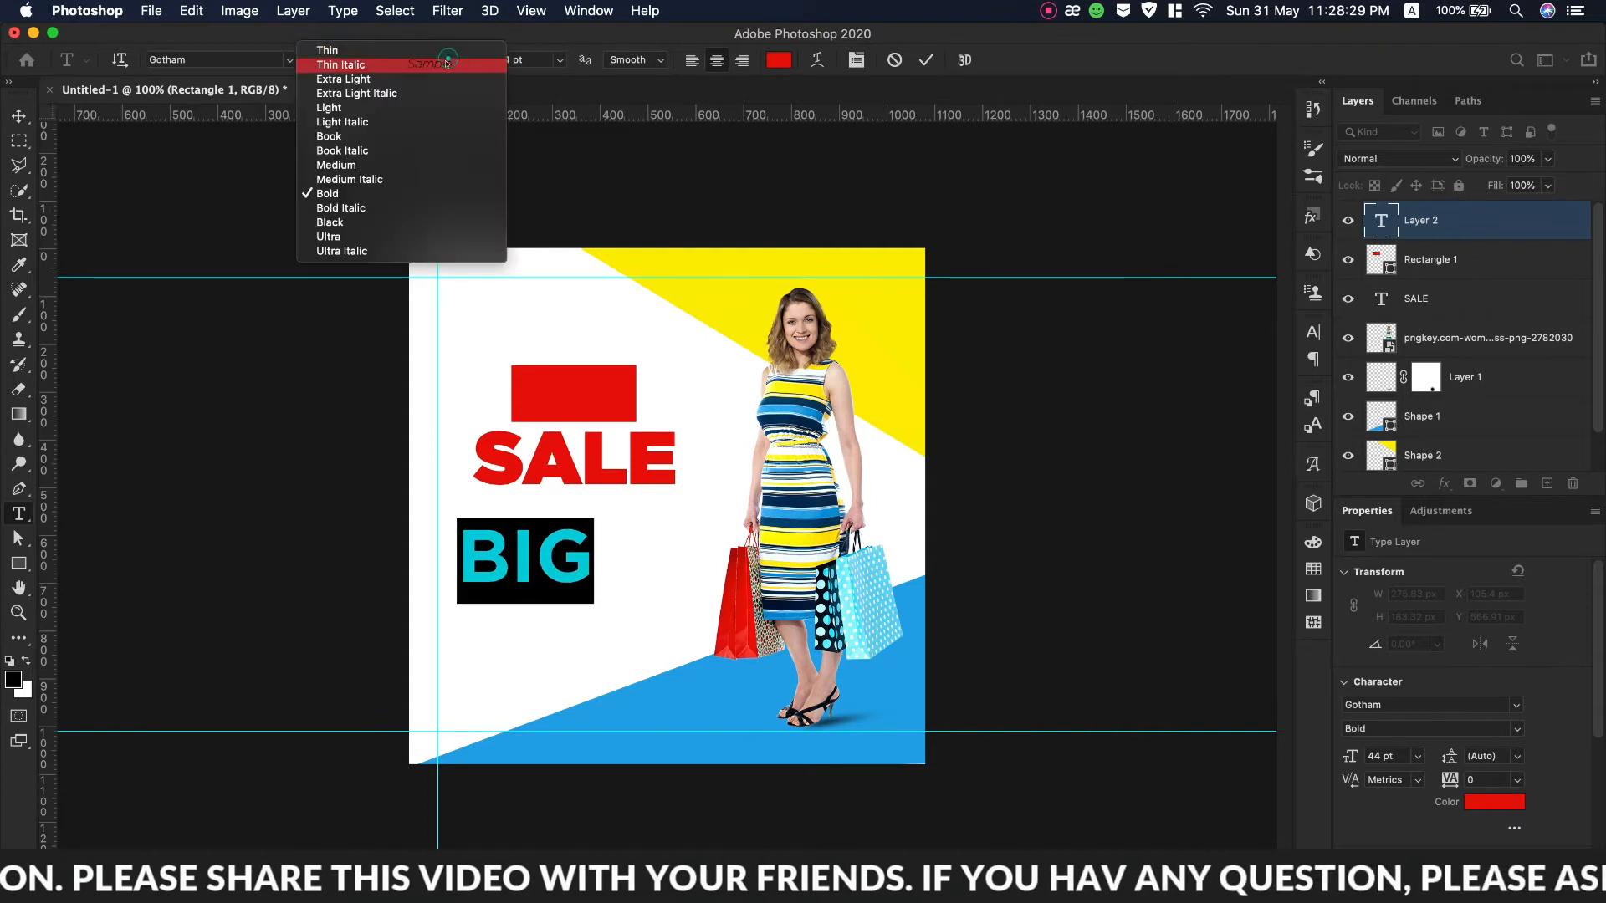
{"action": "left_click", "coordinate": [360, 206]}
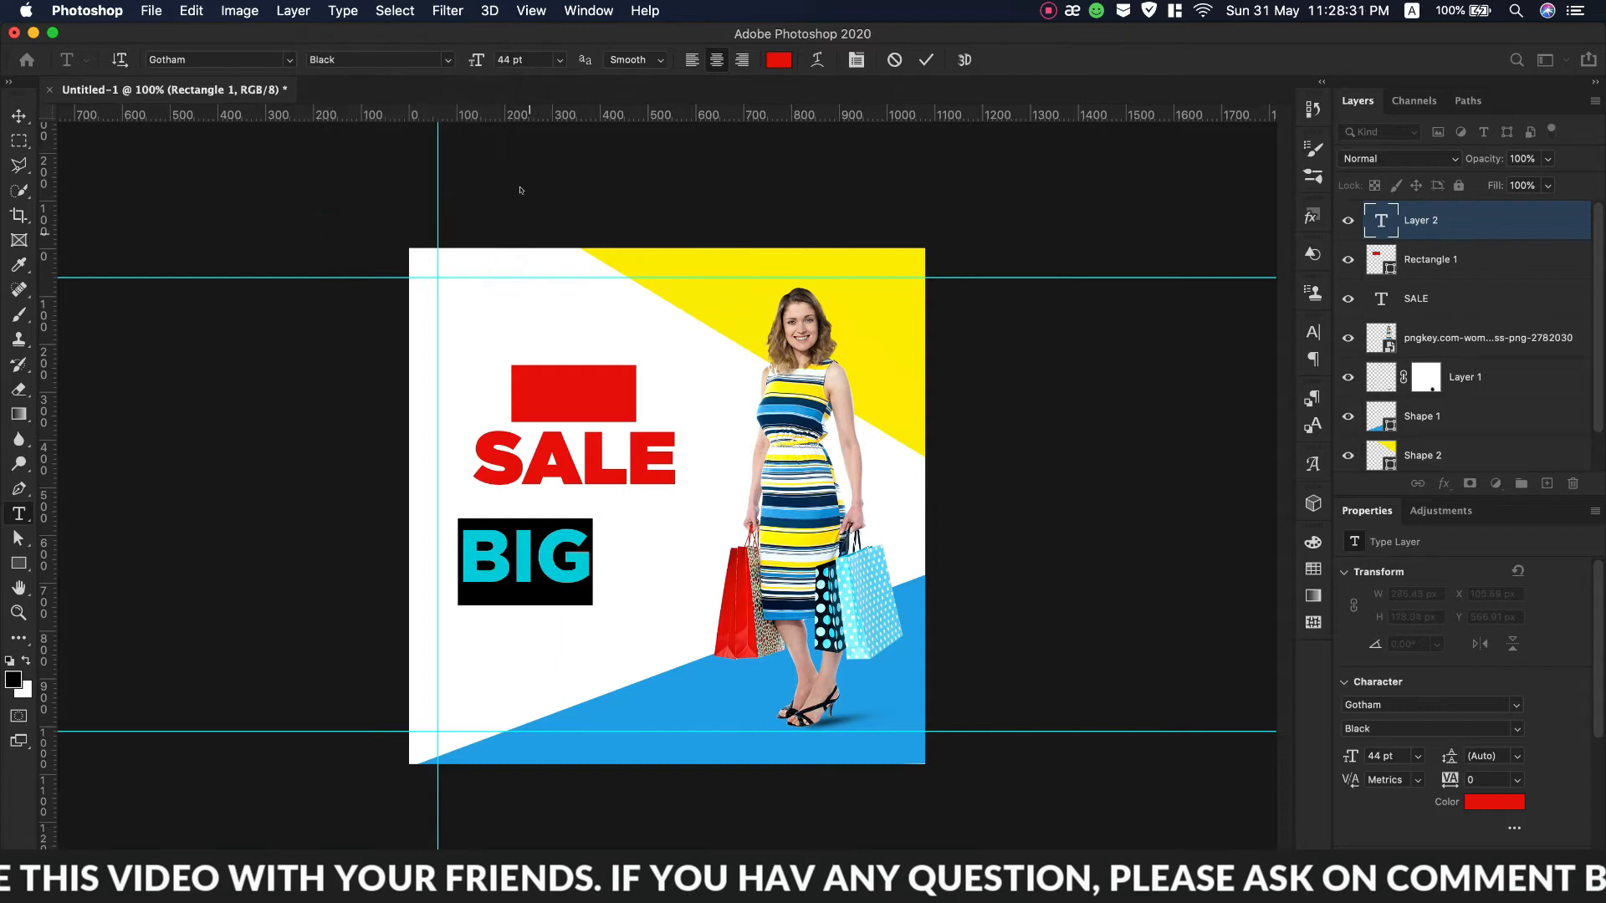
Reduce the BIG text to 34 pt, move it onto the red rectangle and colour it white ffffff.
{"action": "left_click_drag", "start_coordinate": [474, 63], "coordinate": [465, 62]}
{"action": "left_click_drag", "start_coordinate": [579, 571], "coordinate": [575, 444]}
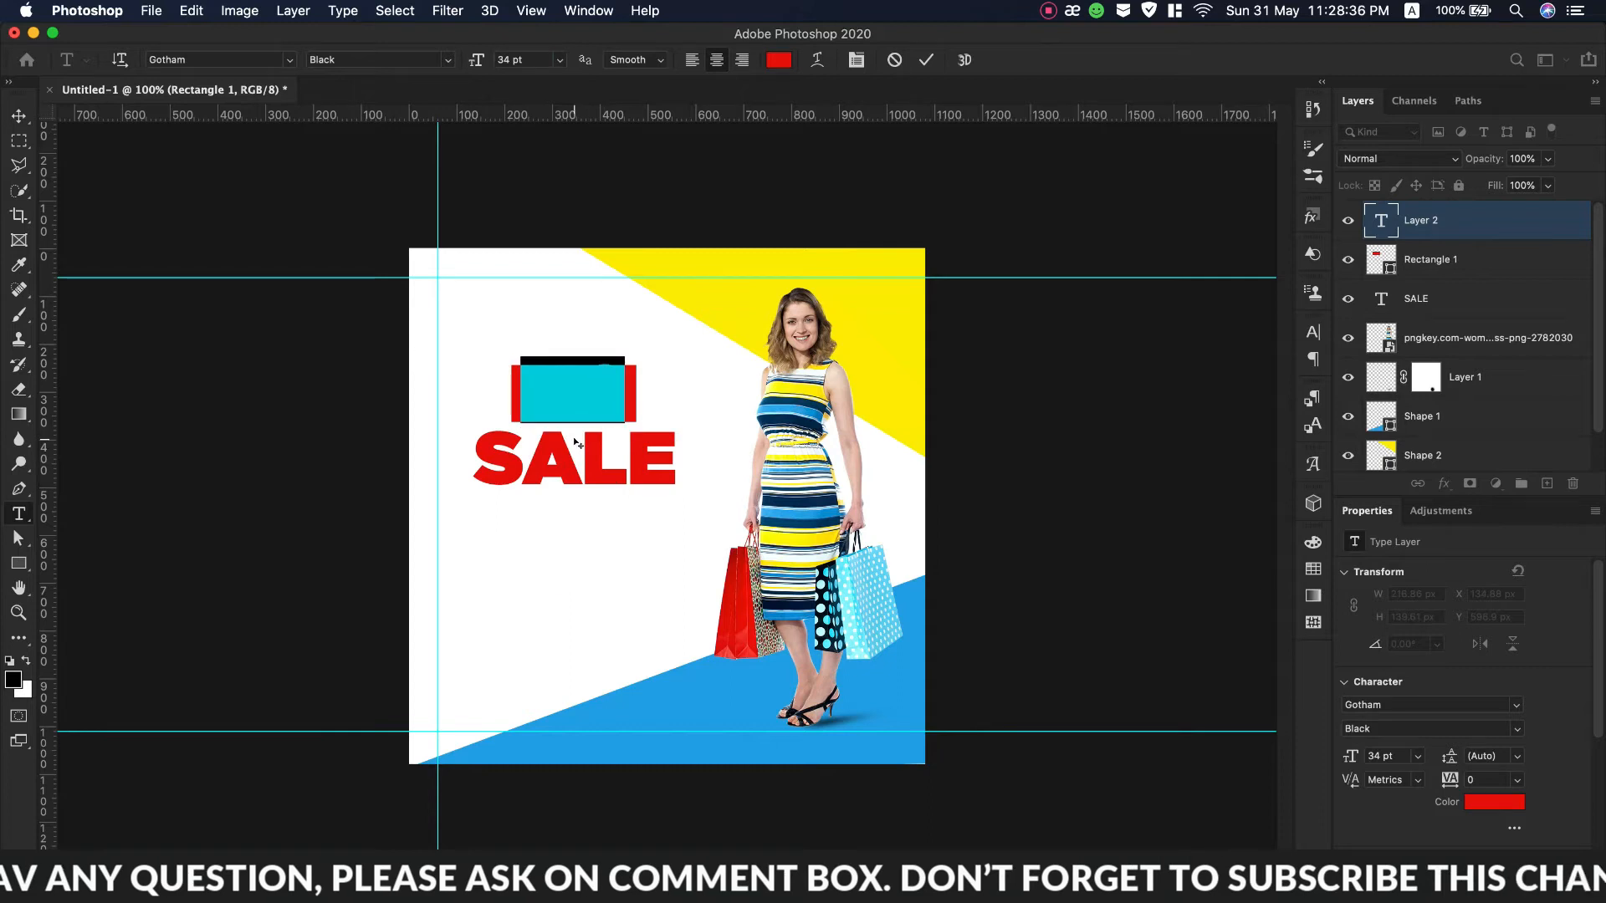
{"action": "left_click", "coordinate": [778, 60]}
{"action": "left_click", "coordinate": [584, 545]}
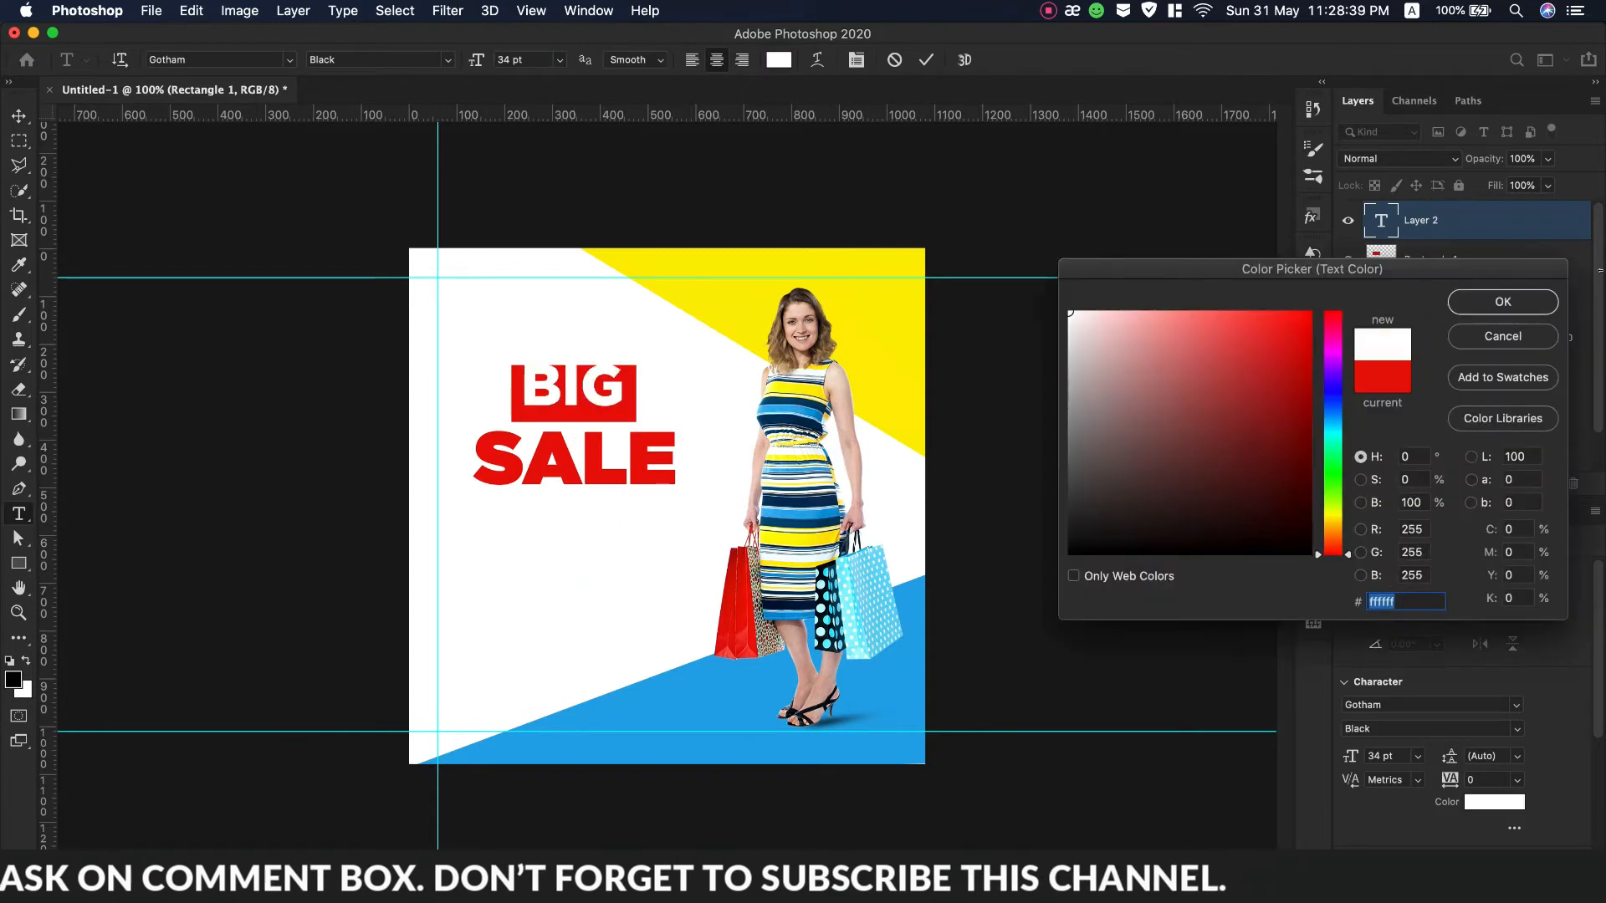
{"action": "left_click", "coordinate": [1505, 299]}
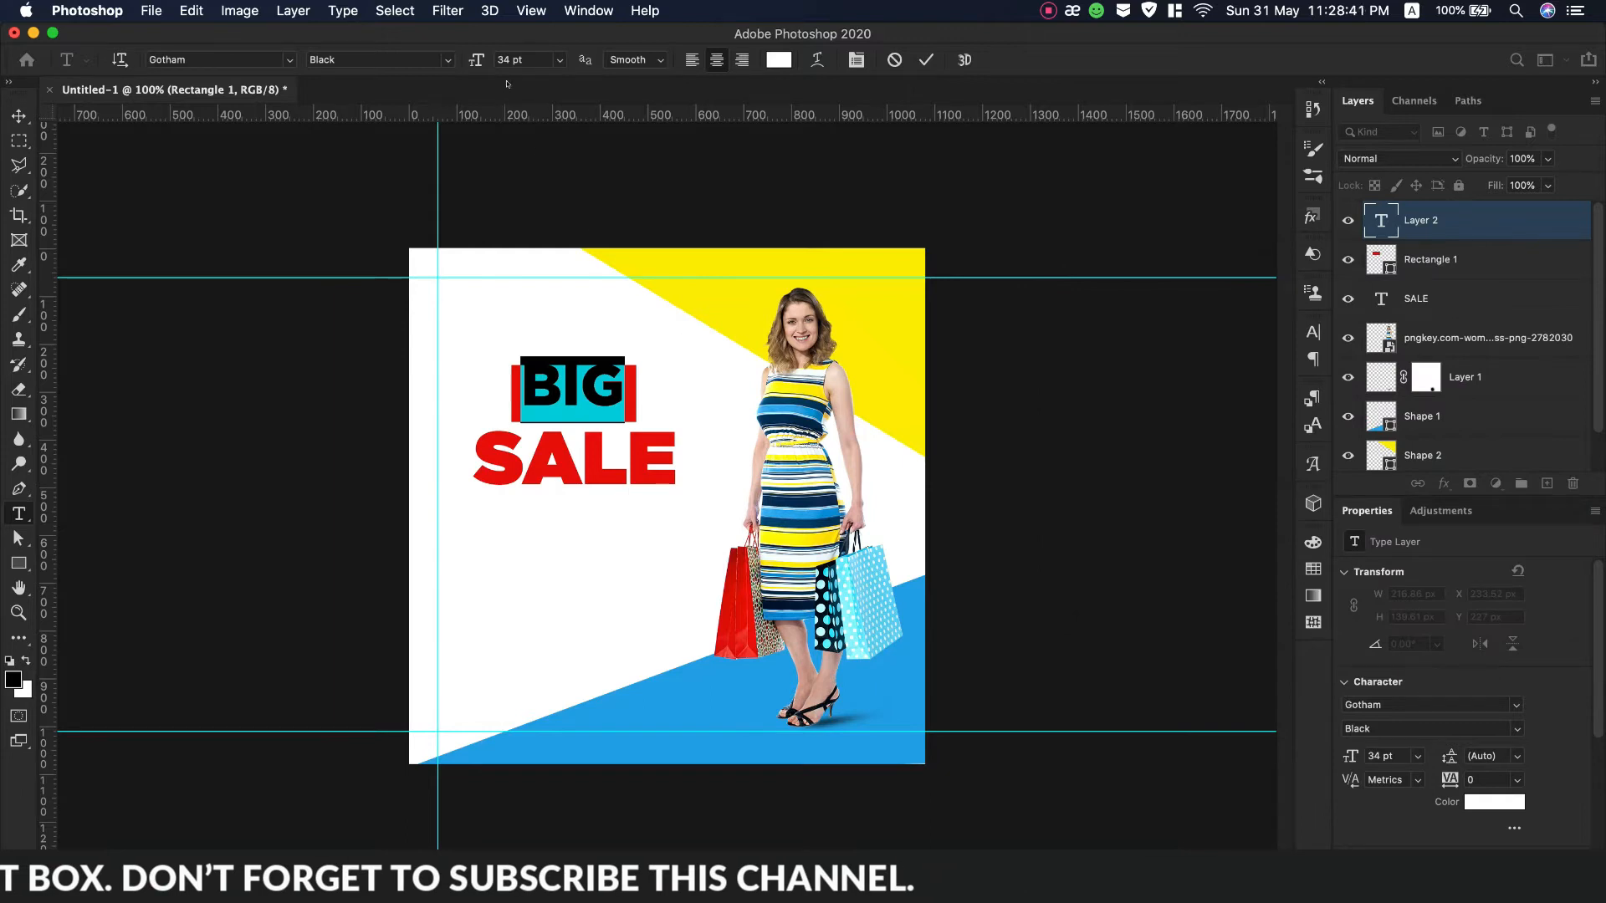
Reduce the BIG text to 32 pt and align its vertical centre with the red rectangle.
{"action": "key", "text": "Down"}
{"action": "key", "text": "Down"}
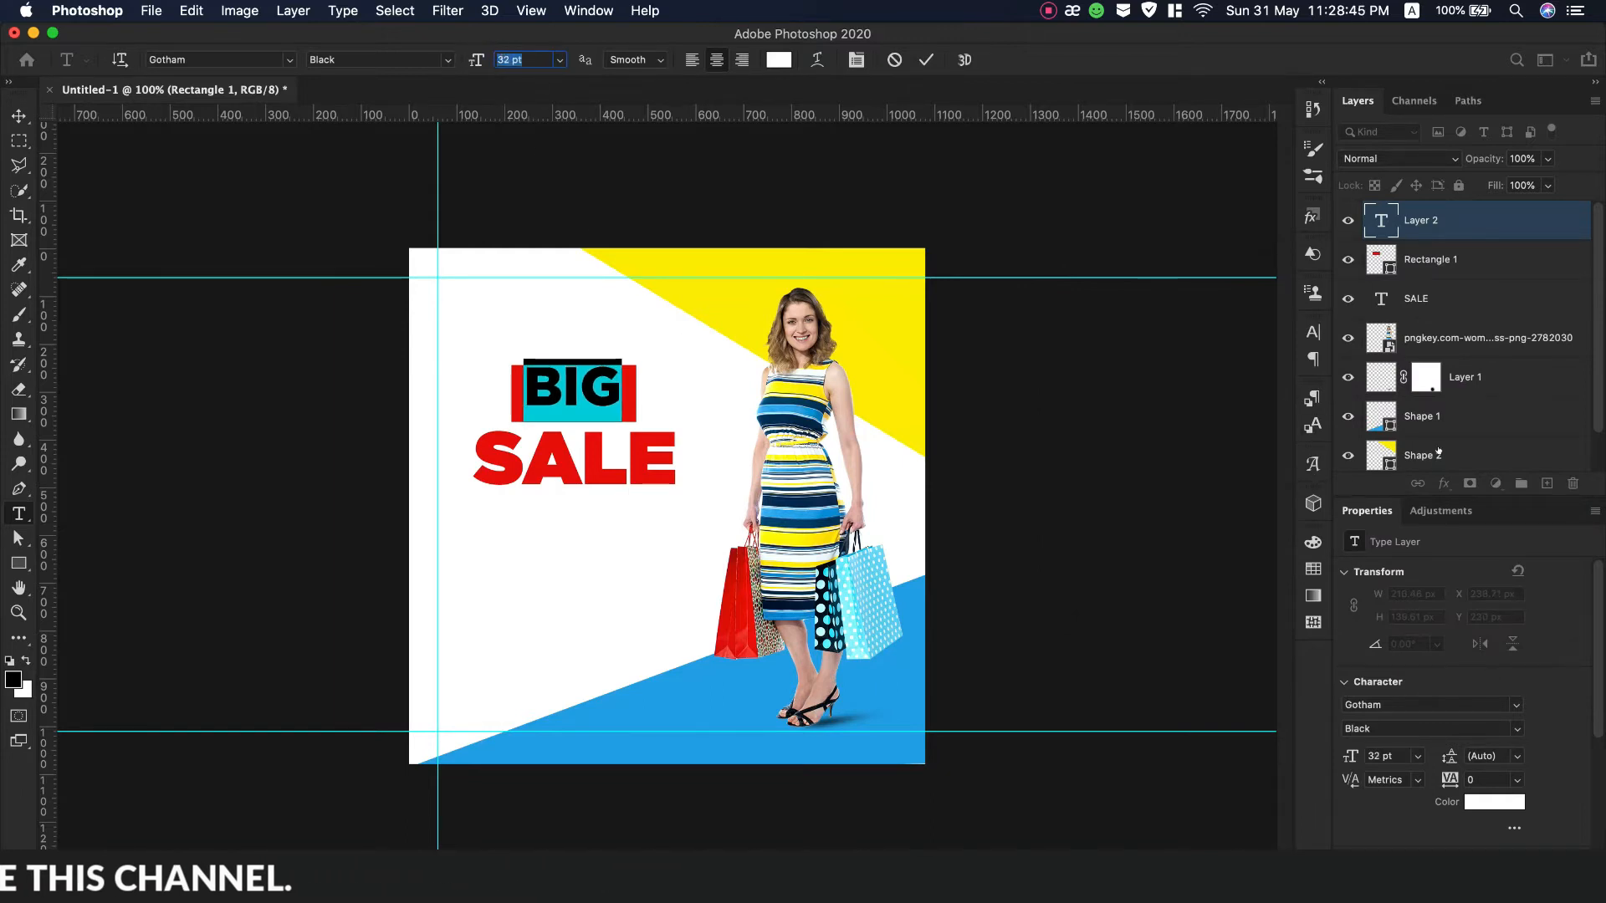
{"action": "left_click", "coordinate": [1522, 261], "text": "shift"}
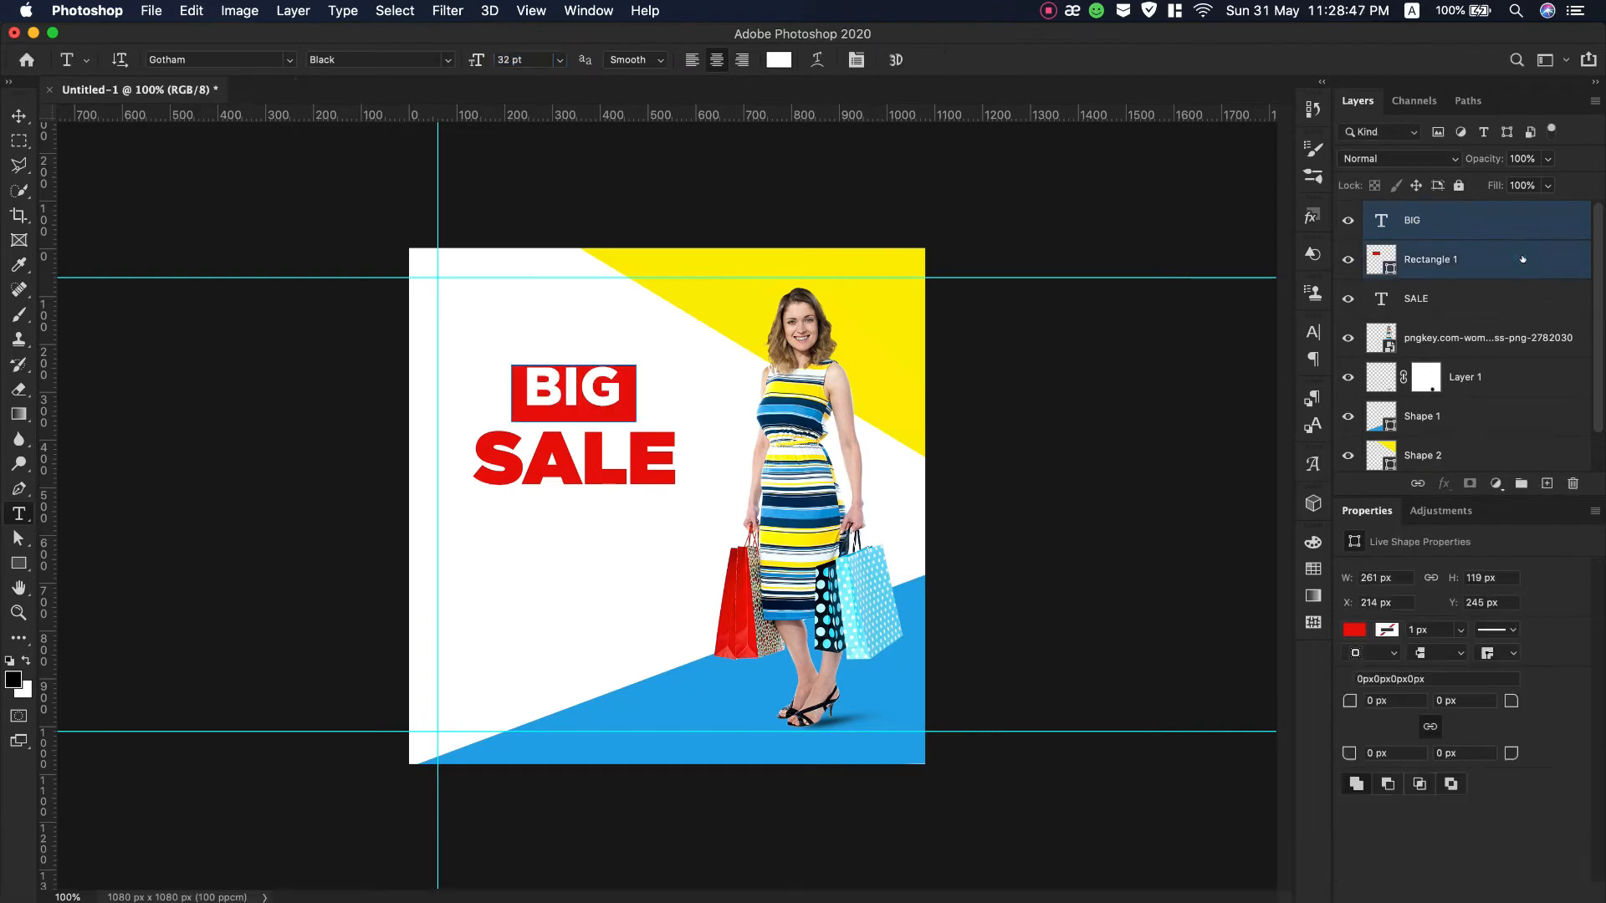
{"action": "left_click", "coordinate": [19, 115]}
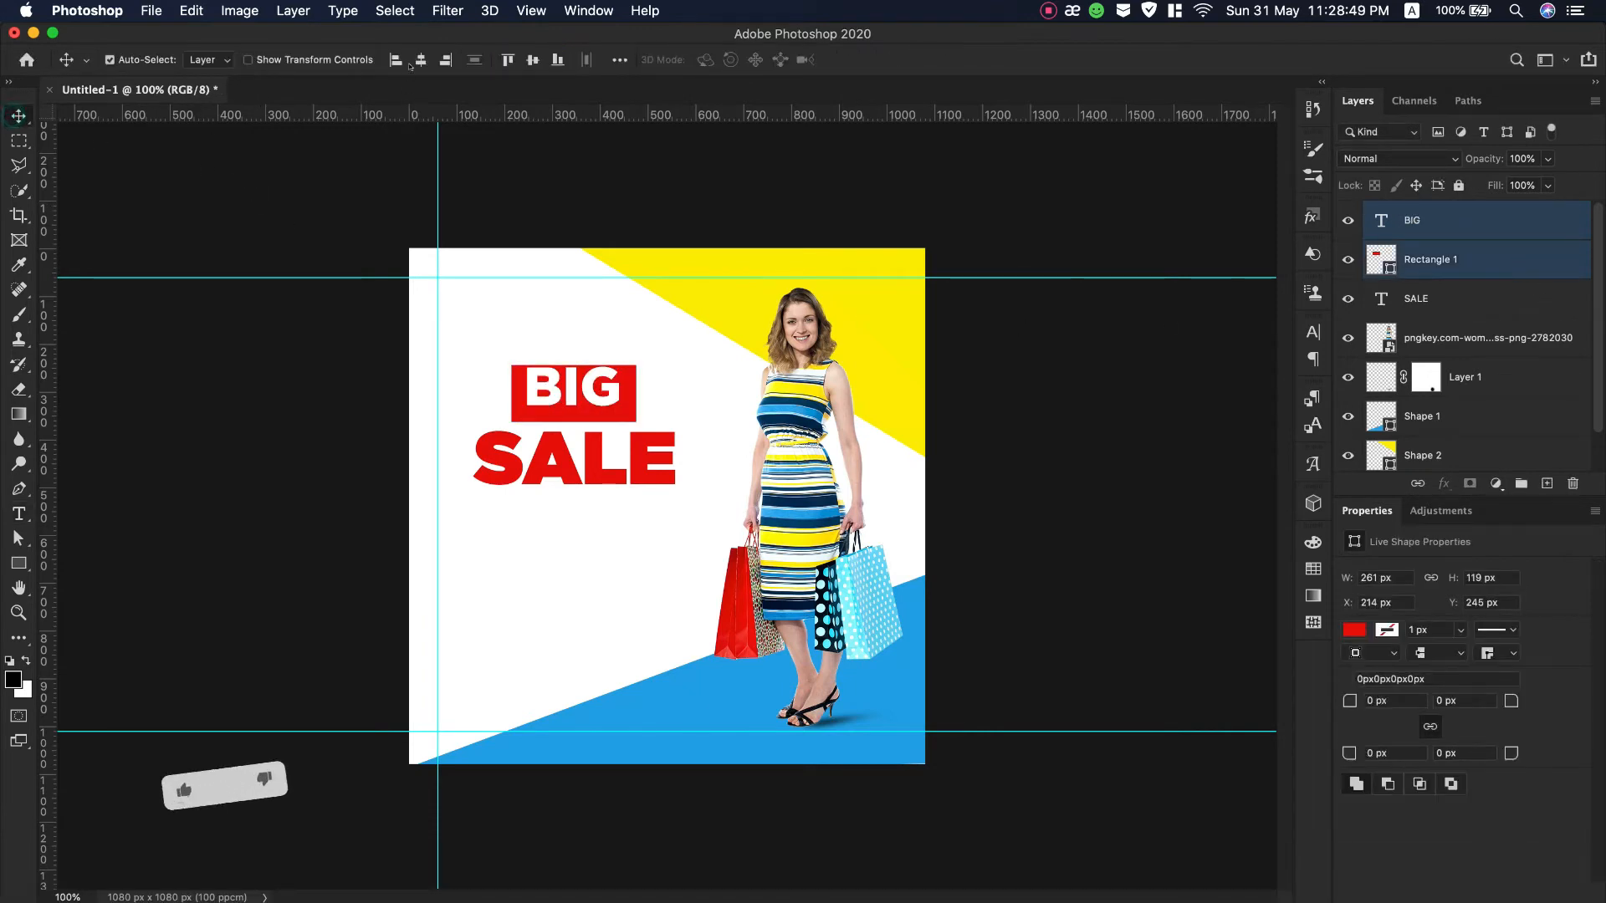
{"action": "left_click", "coordinate": [533, 60]}
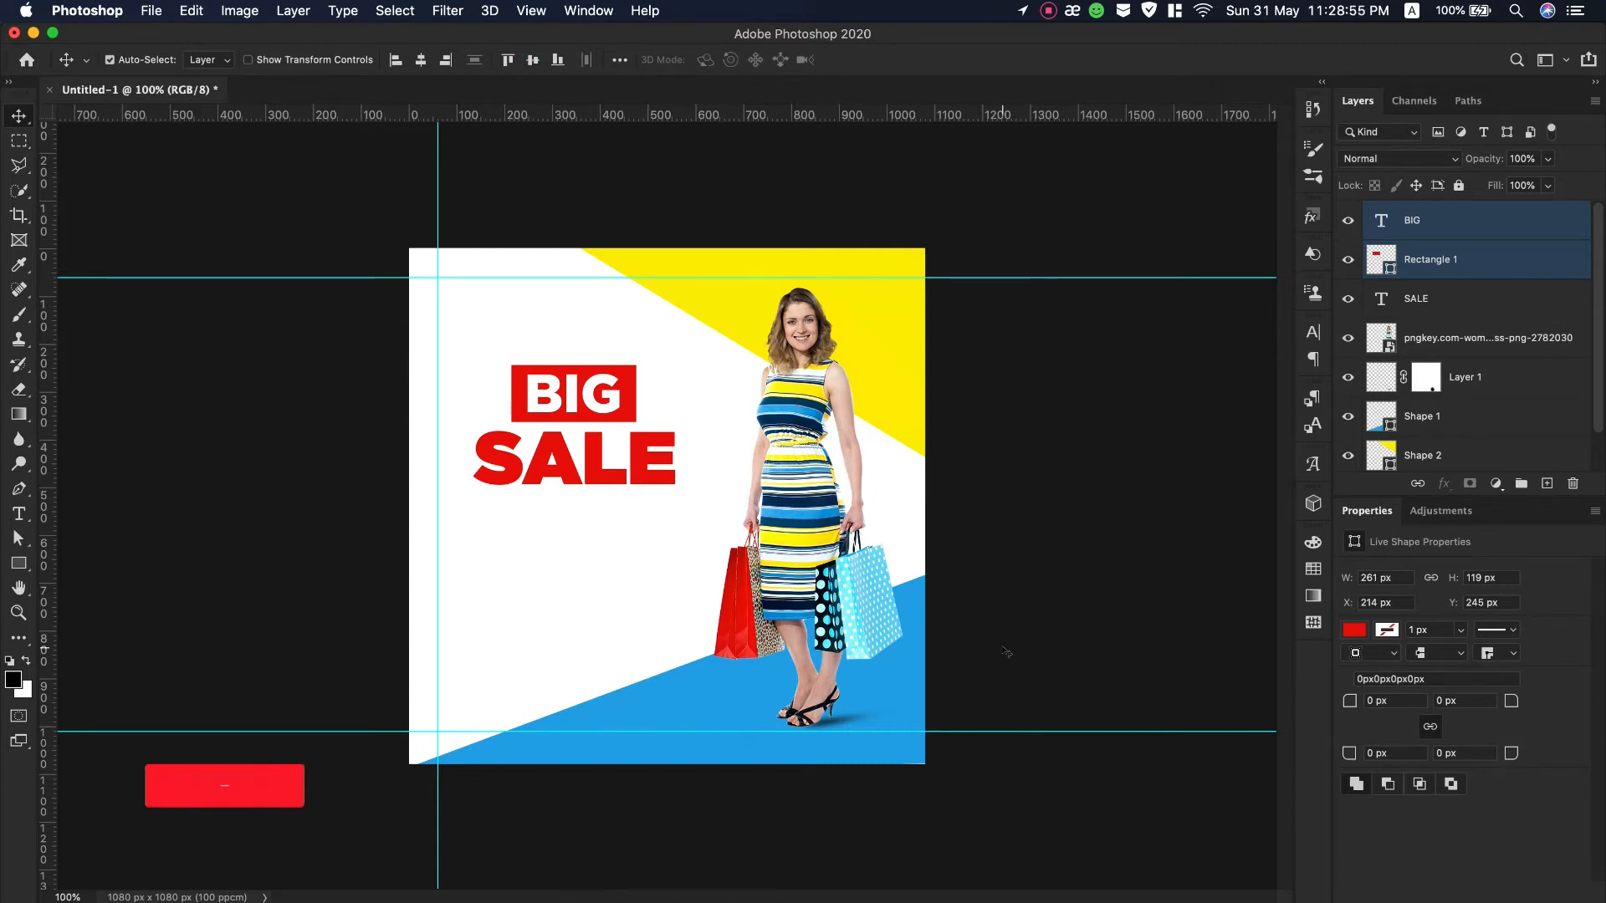
Add the text UPTO 50% OFF below SALE and colour it black 000000.
{"action": "left_click", "coordinate": [1440, 227]}
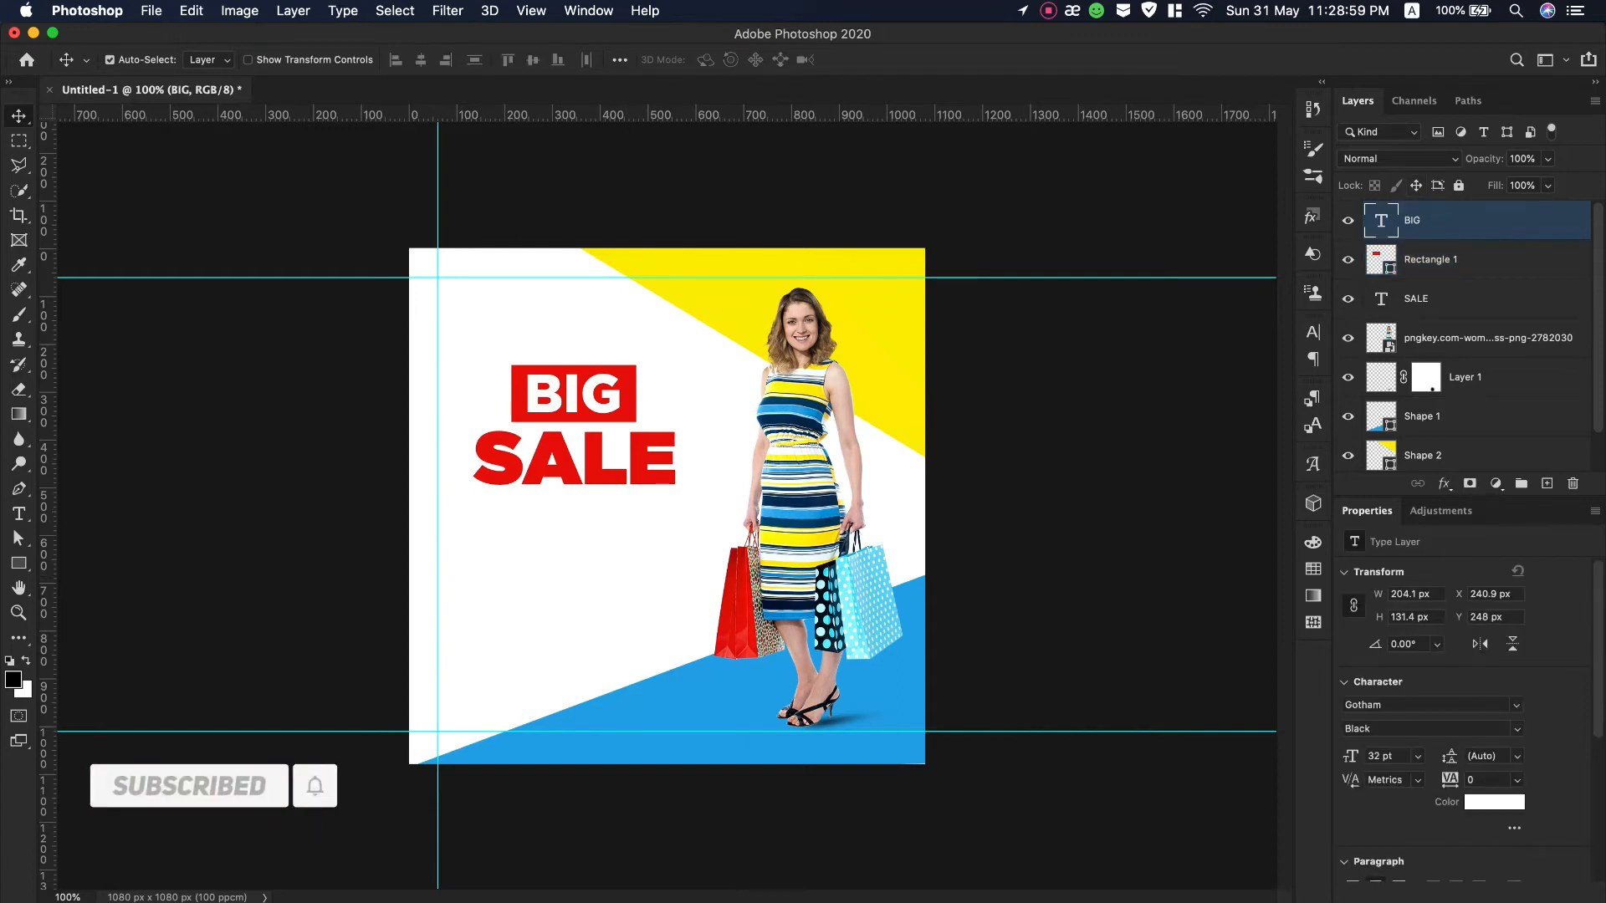
{"action": "left_click", "coordinate": [13, 513]}
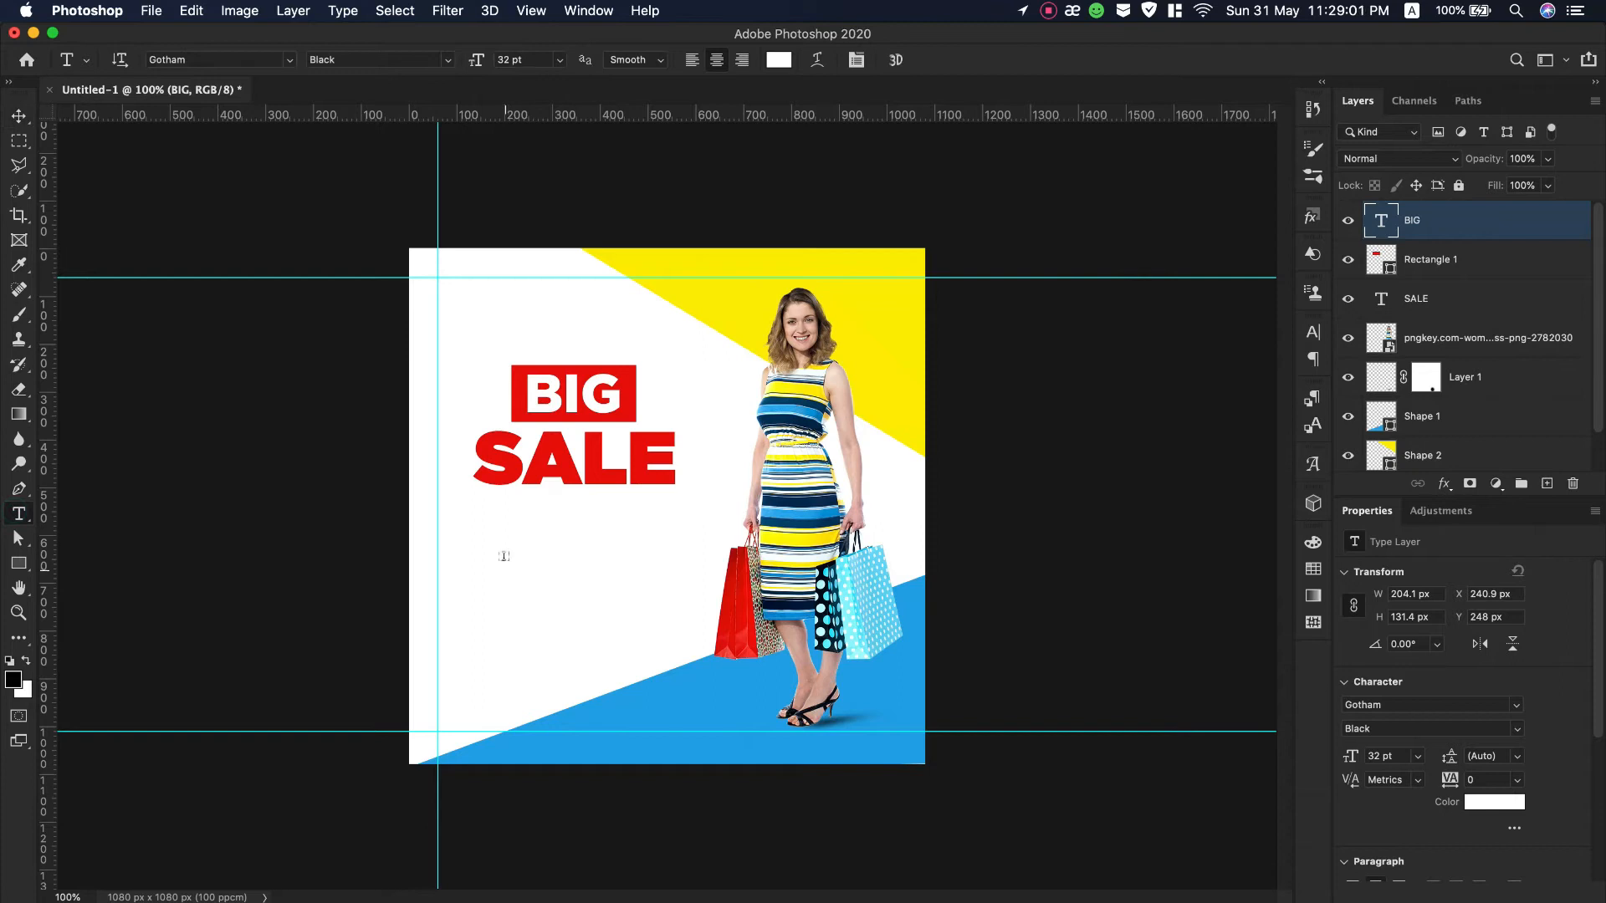
{"action": "left_click", "coordinate": [520, 525]}
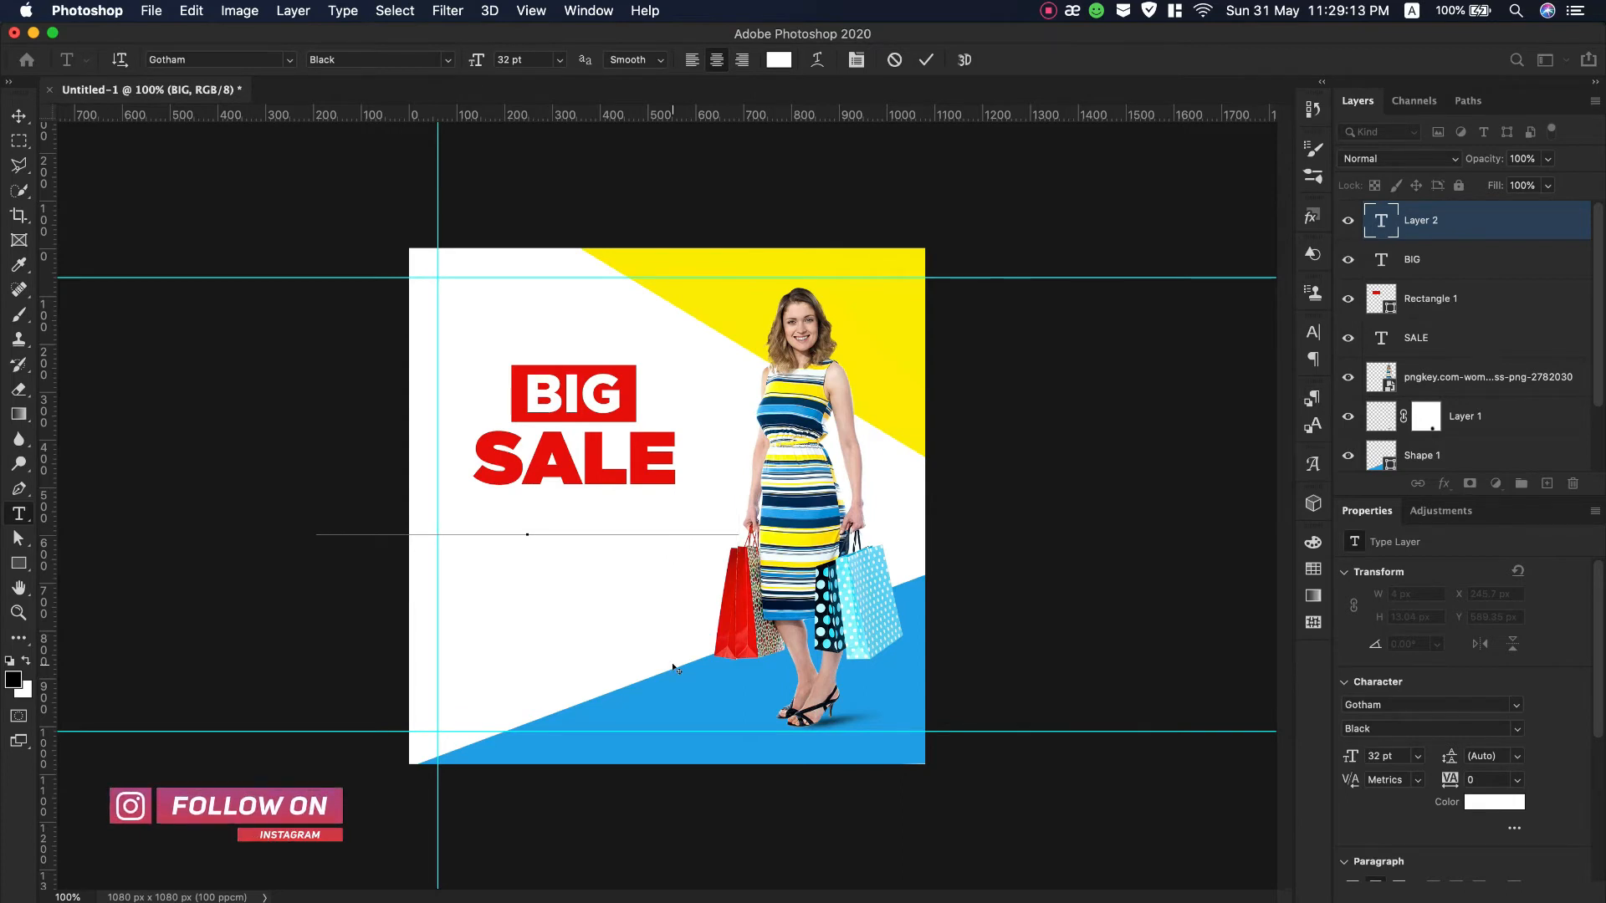
{"action": "key", "text": "super+a"}
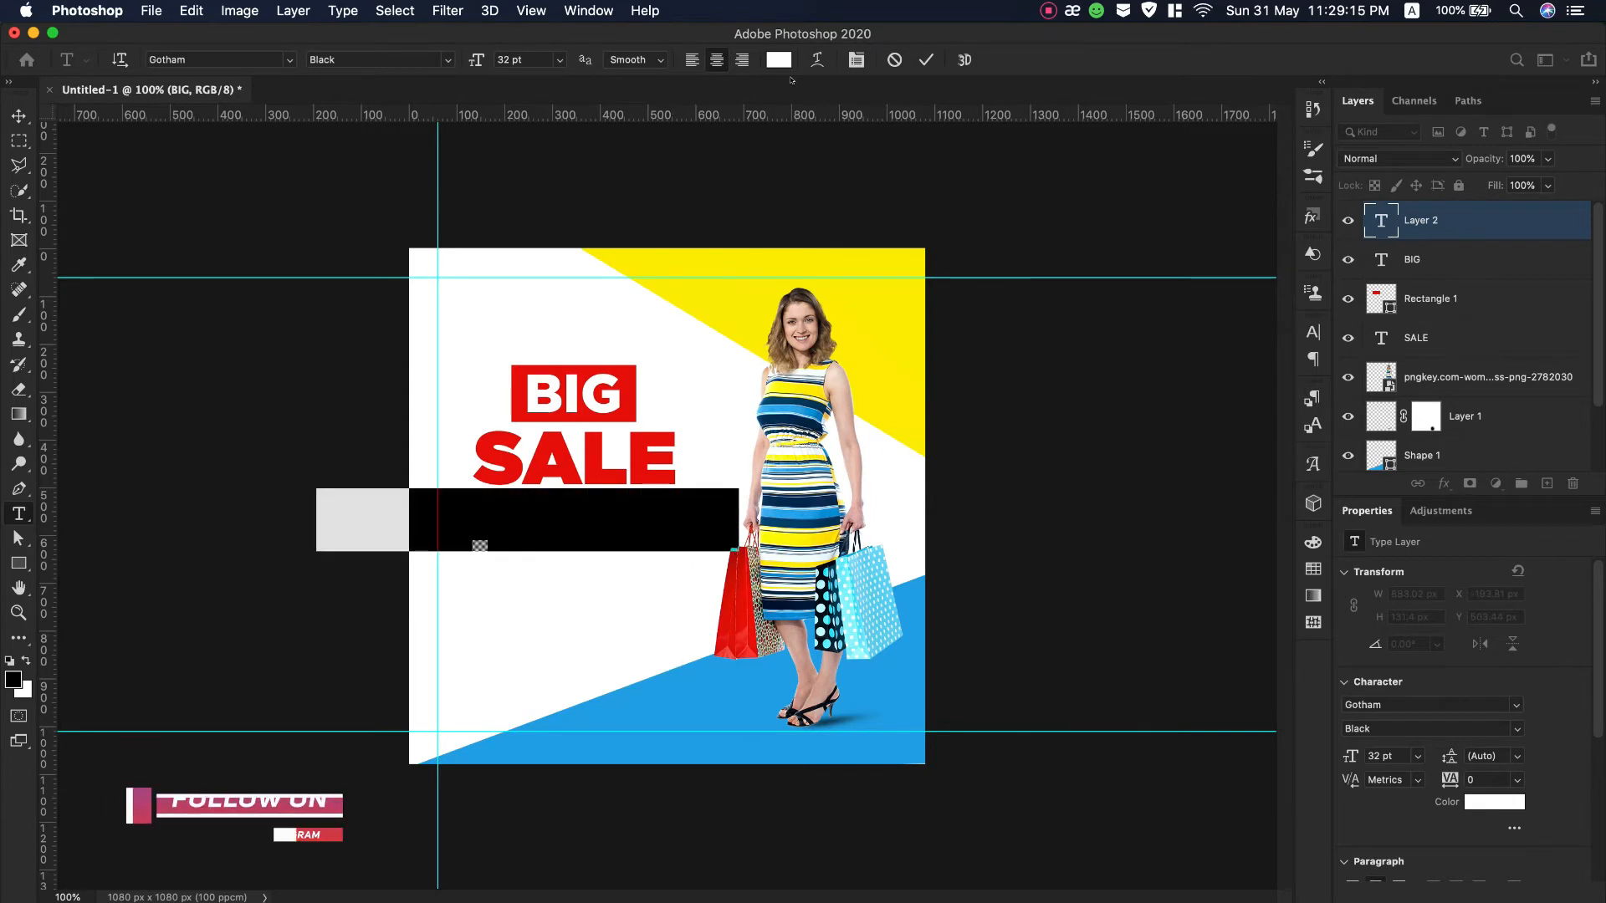
{"action": "left_click", "coordinate": [767, 59]}
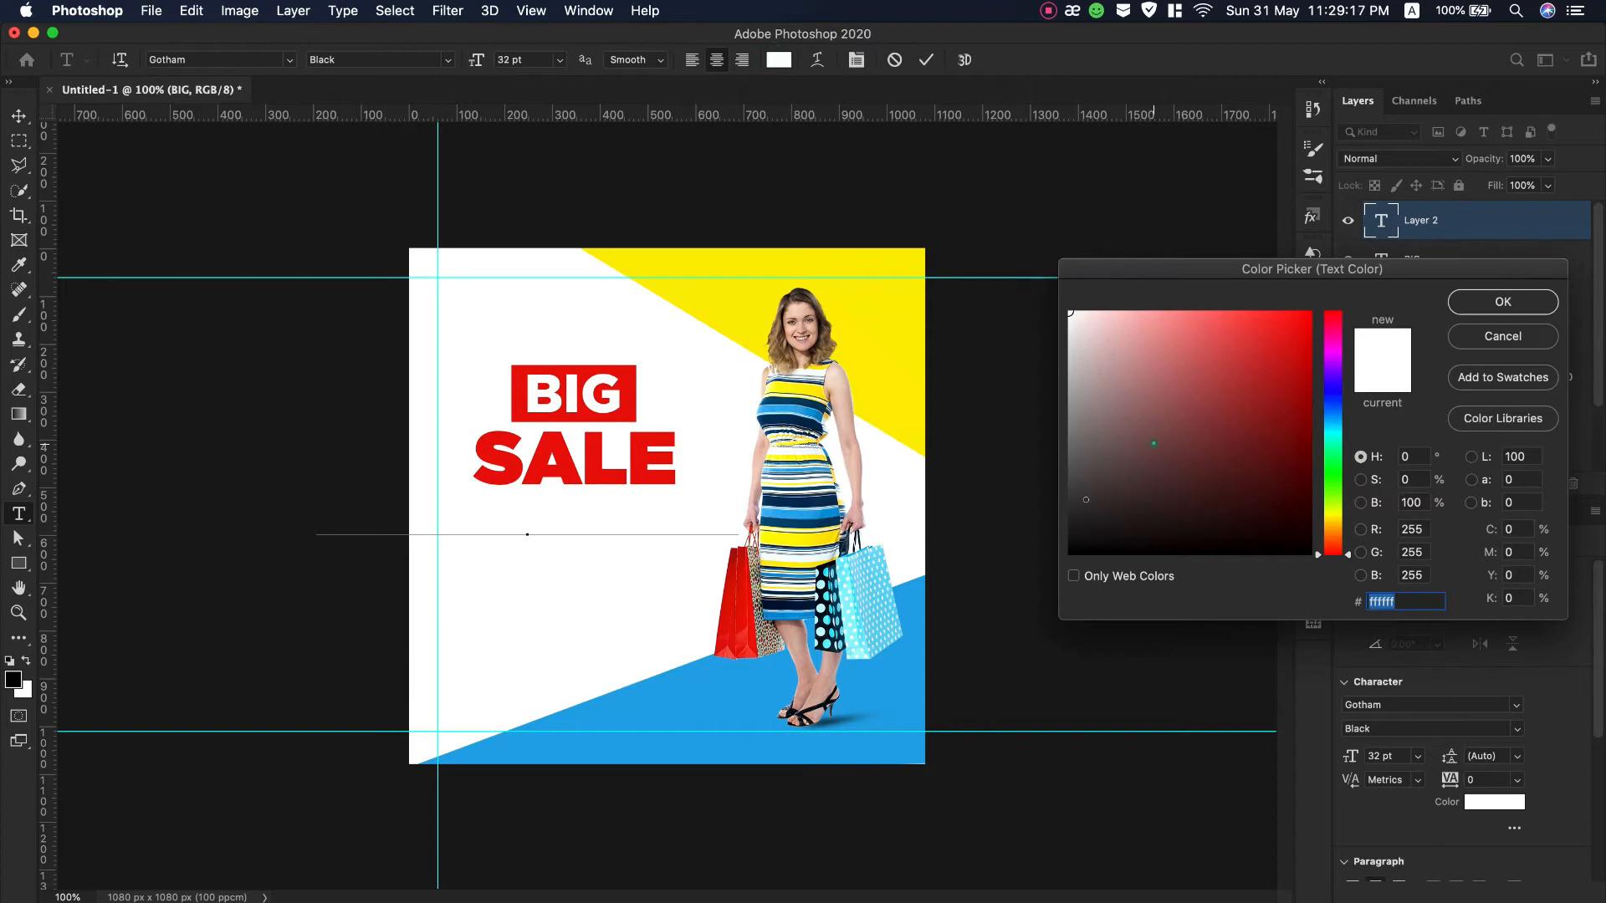
{"action": "left_click_drag", "start_coordinate": [1086, 499], "coordinate": [1070, 554]}
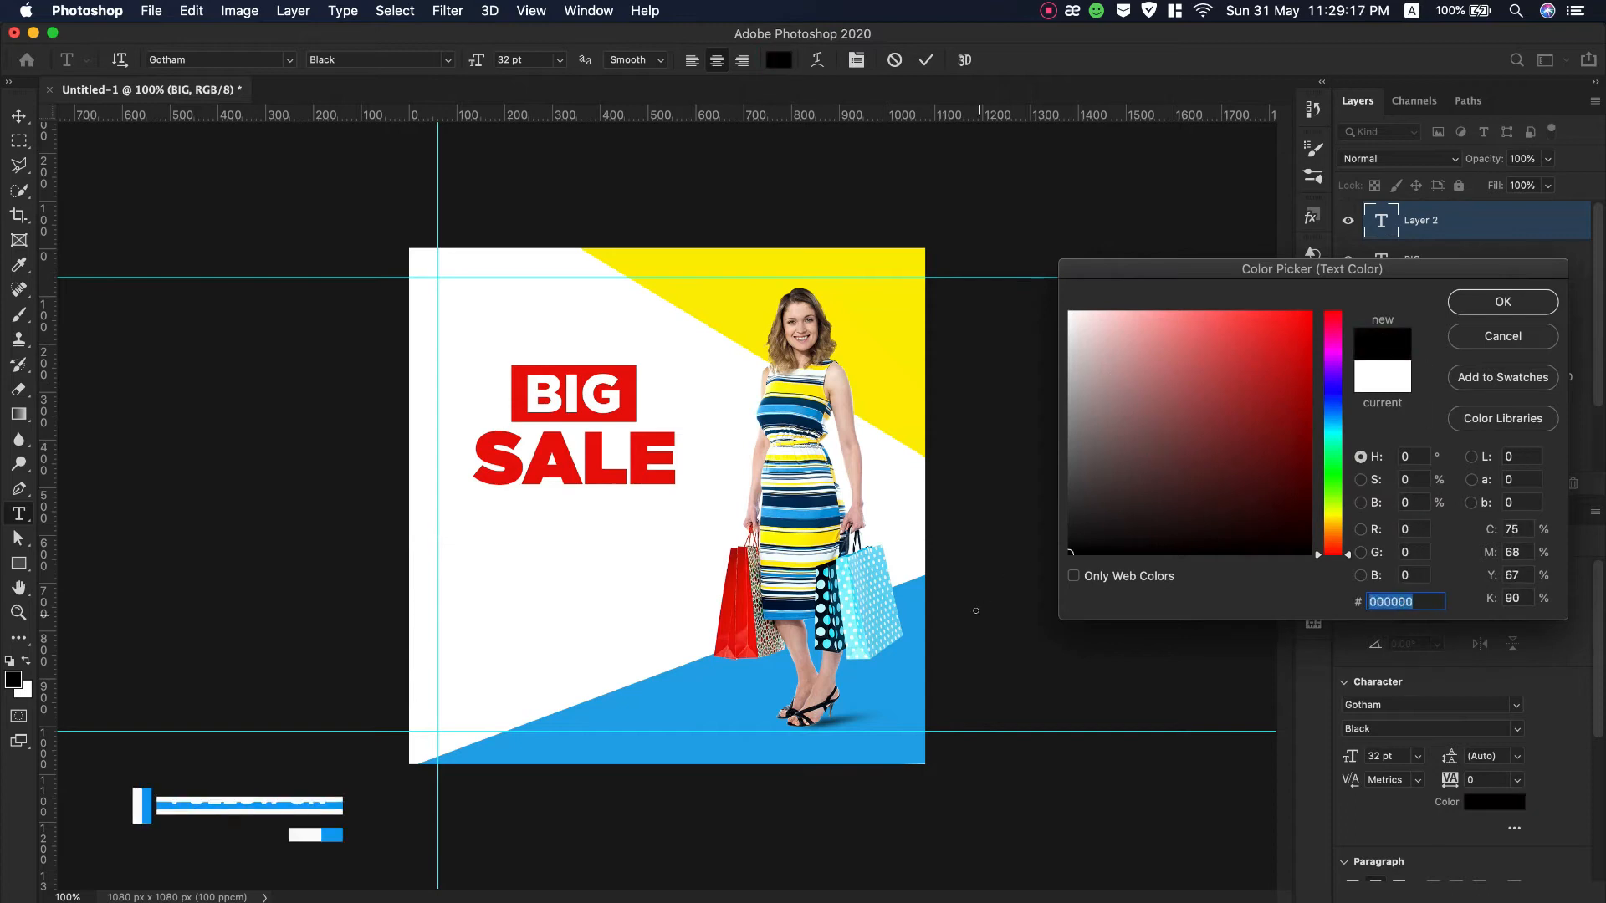
{"action": "left_click", "coordinate": [1511, 310]}
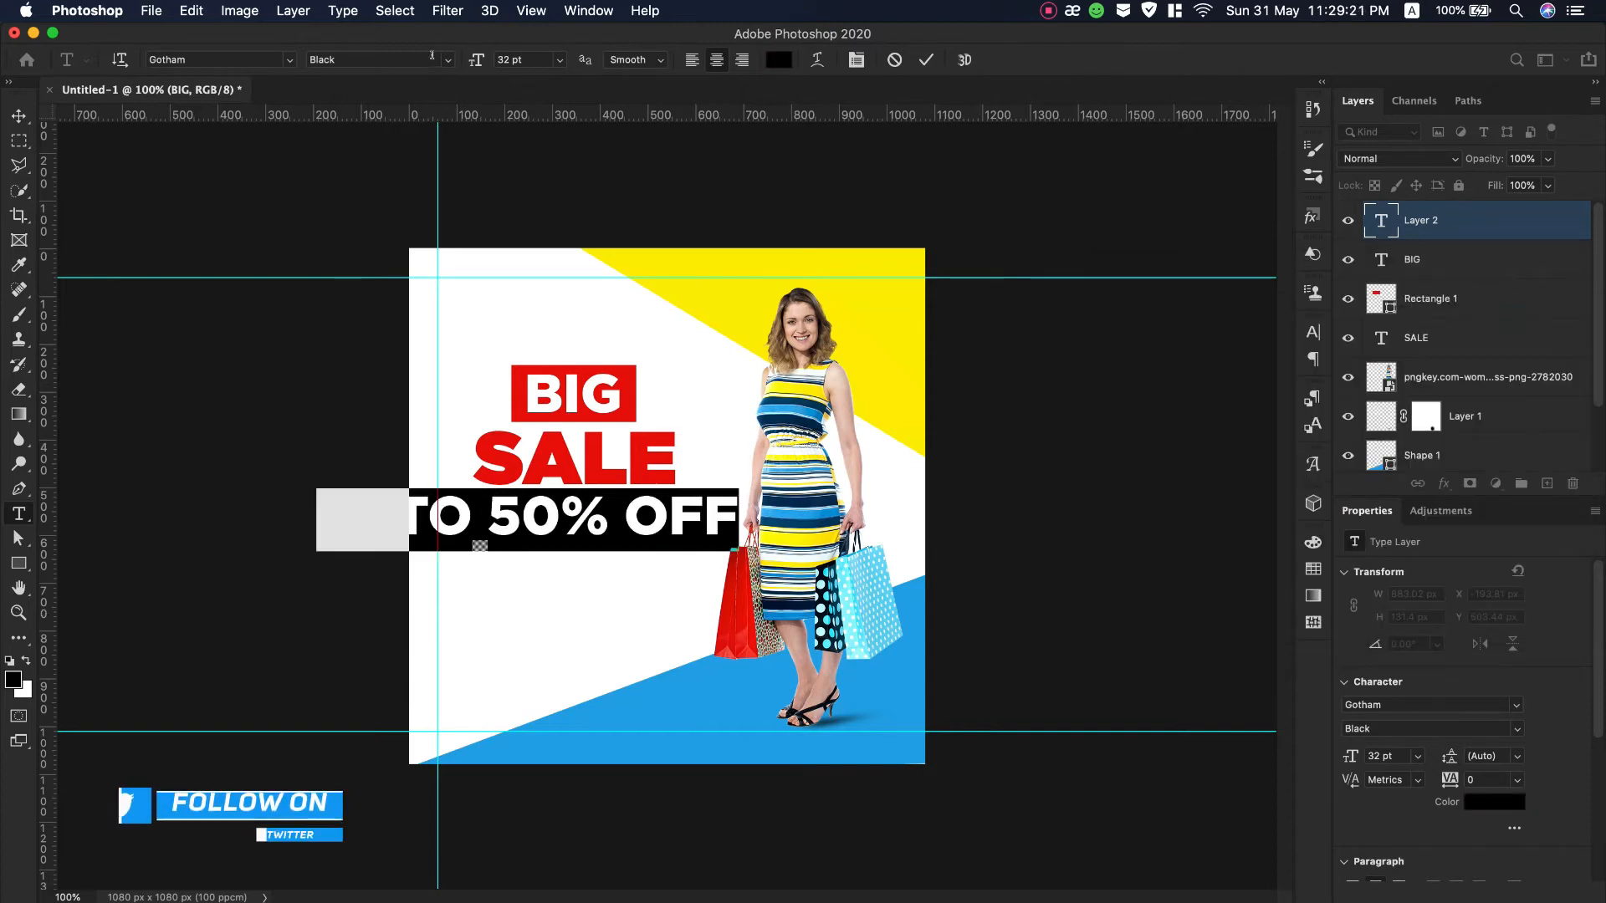
Set the UPTO 50% OFF text to 15 pt Gotham Bold and position it directly beneath SALE, matching its width.
{"action": "left_click", "coordinate": [445, 60]}
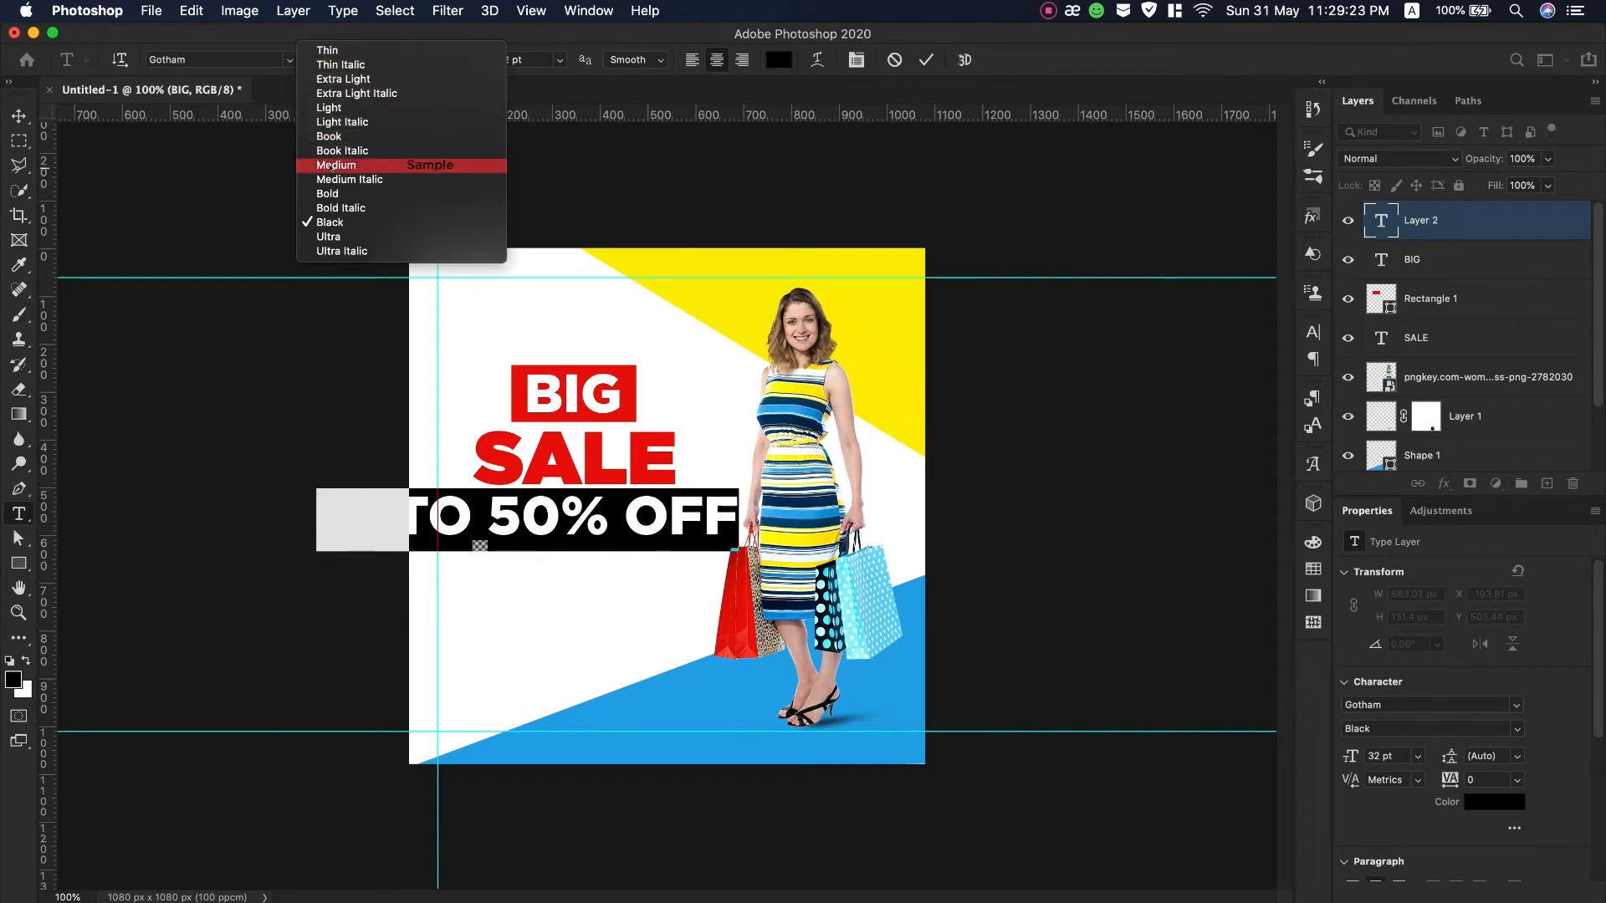
{"action": "left_click", "coordinate": [493, 166]}
{"action": "left_click_drag", "start_coordinate": [477, 60], "coordinate": [454, 65]}
{"action": "left_click_drag", "start_coordinate": [508, 571], "coordinate": [553, 552]}
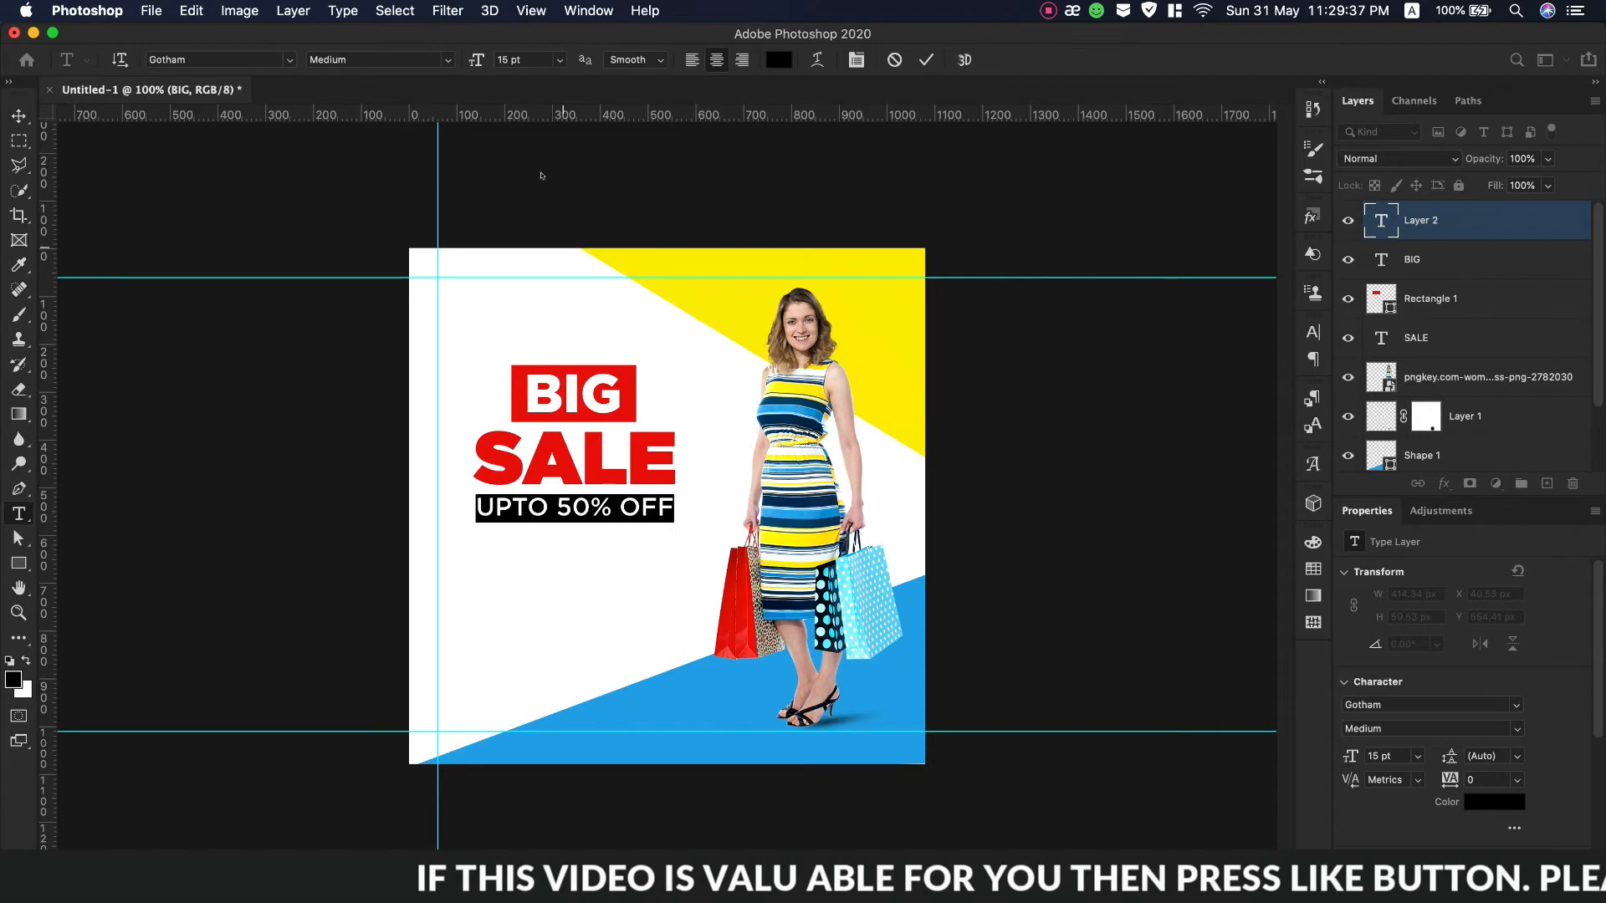
{"action": "left_click", "coordinate": [447, 59]}
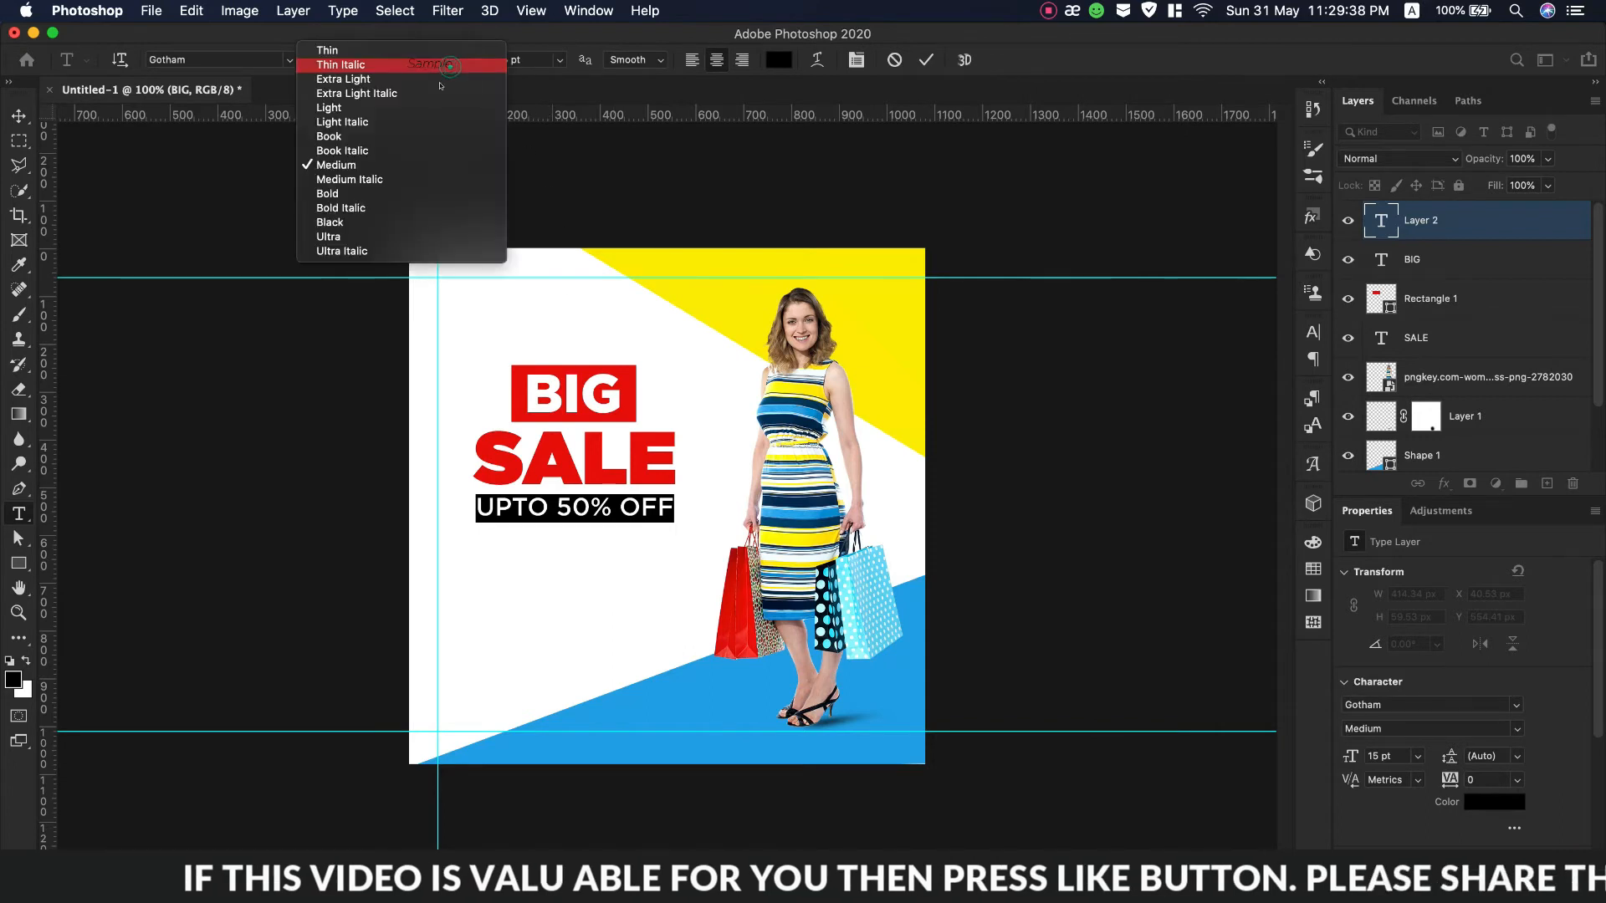
{"action": "left_click", "coordinate": [352, 191]}
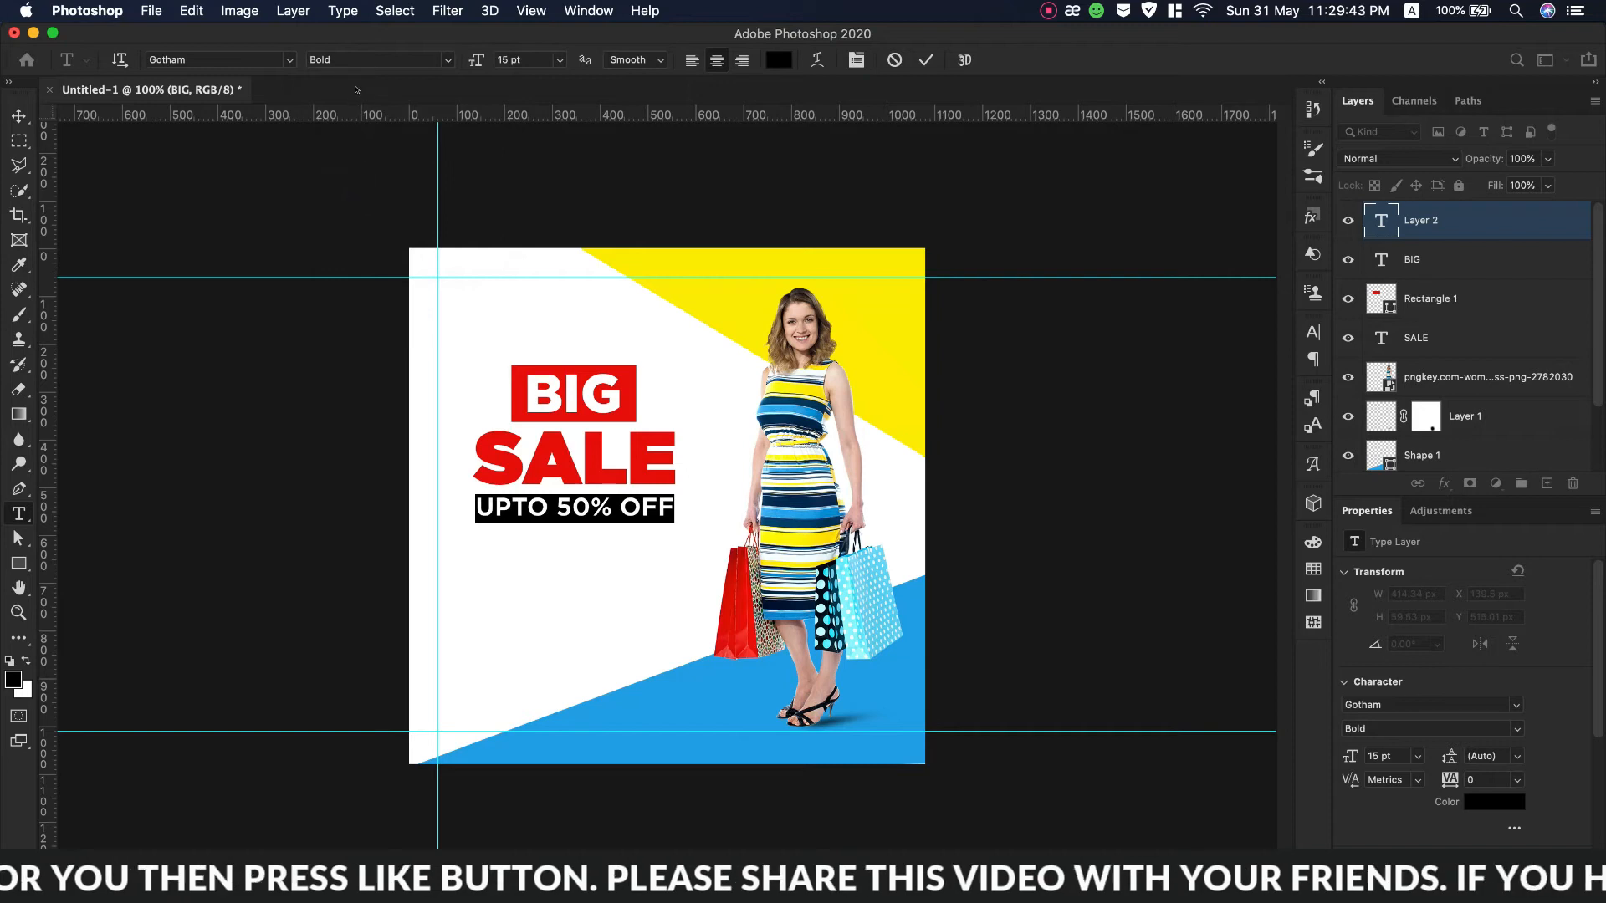
Commit the UPTO 50% OFF text and recolour the rectangle behind BIG to the dress's navy blue 032a54.
{"action": "key", "text": "super+Return"}
{"action": "key", "text": "v"}
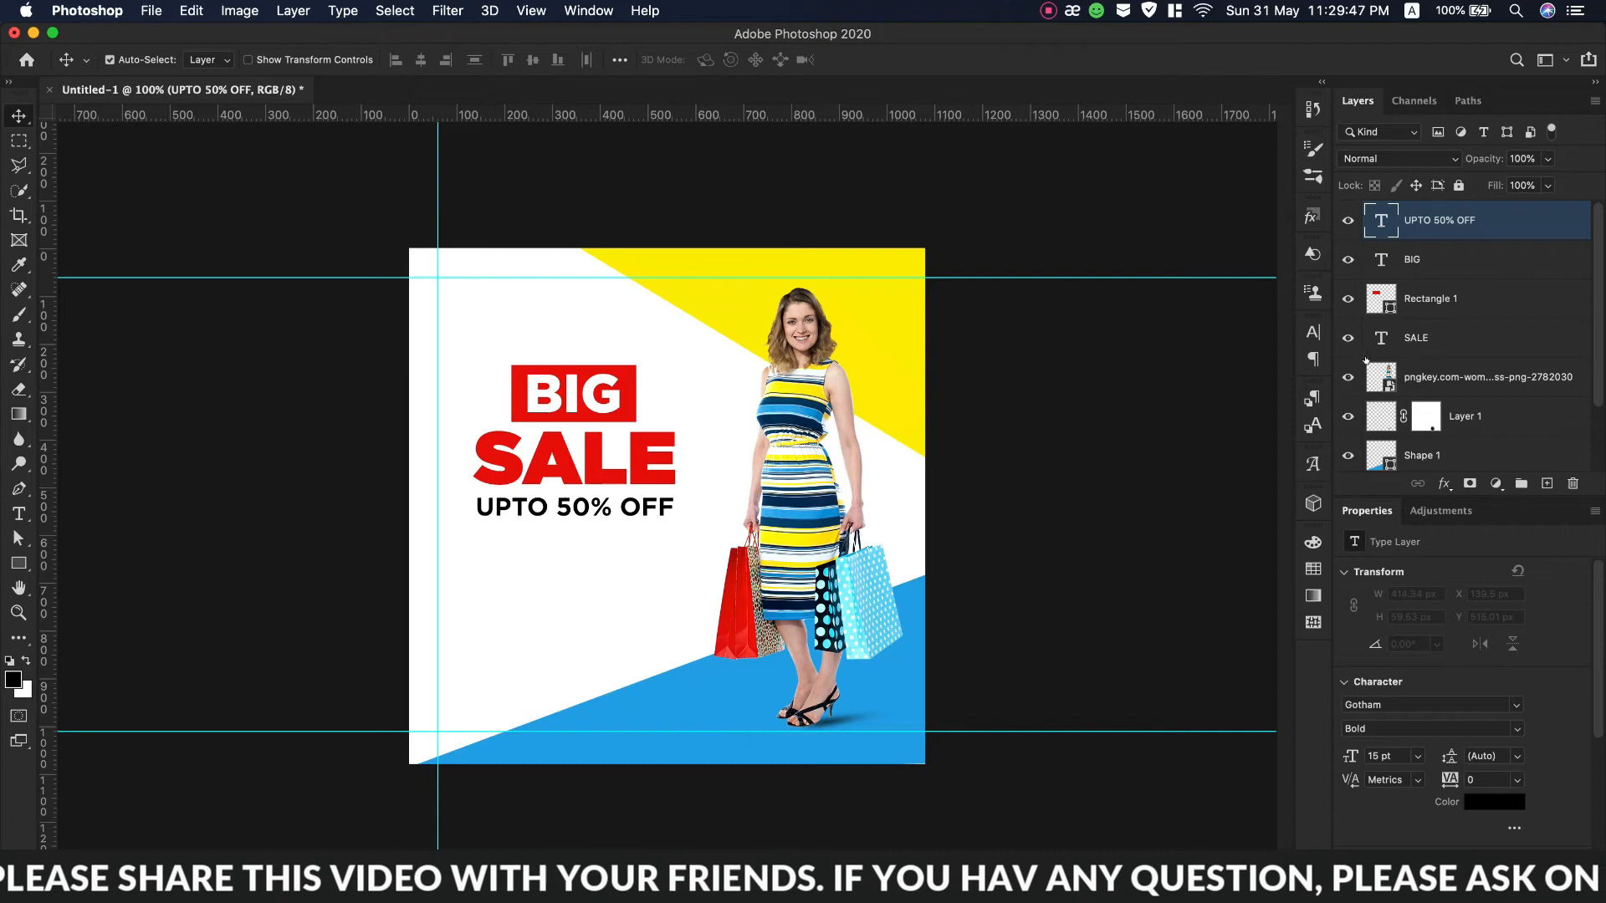
{"action": "double_click", "coordinate": [1374, 303]}
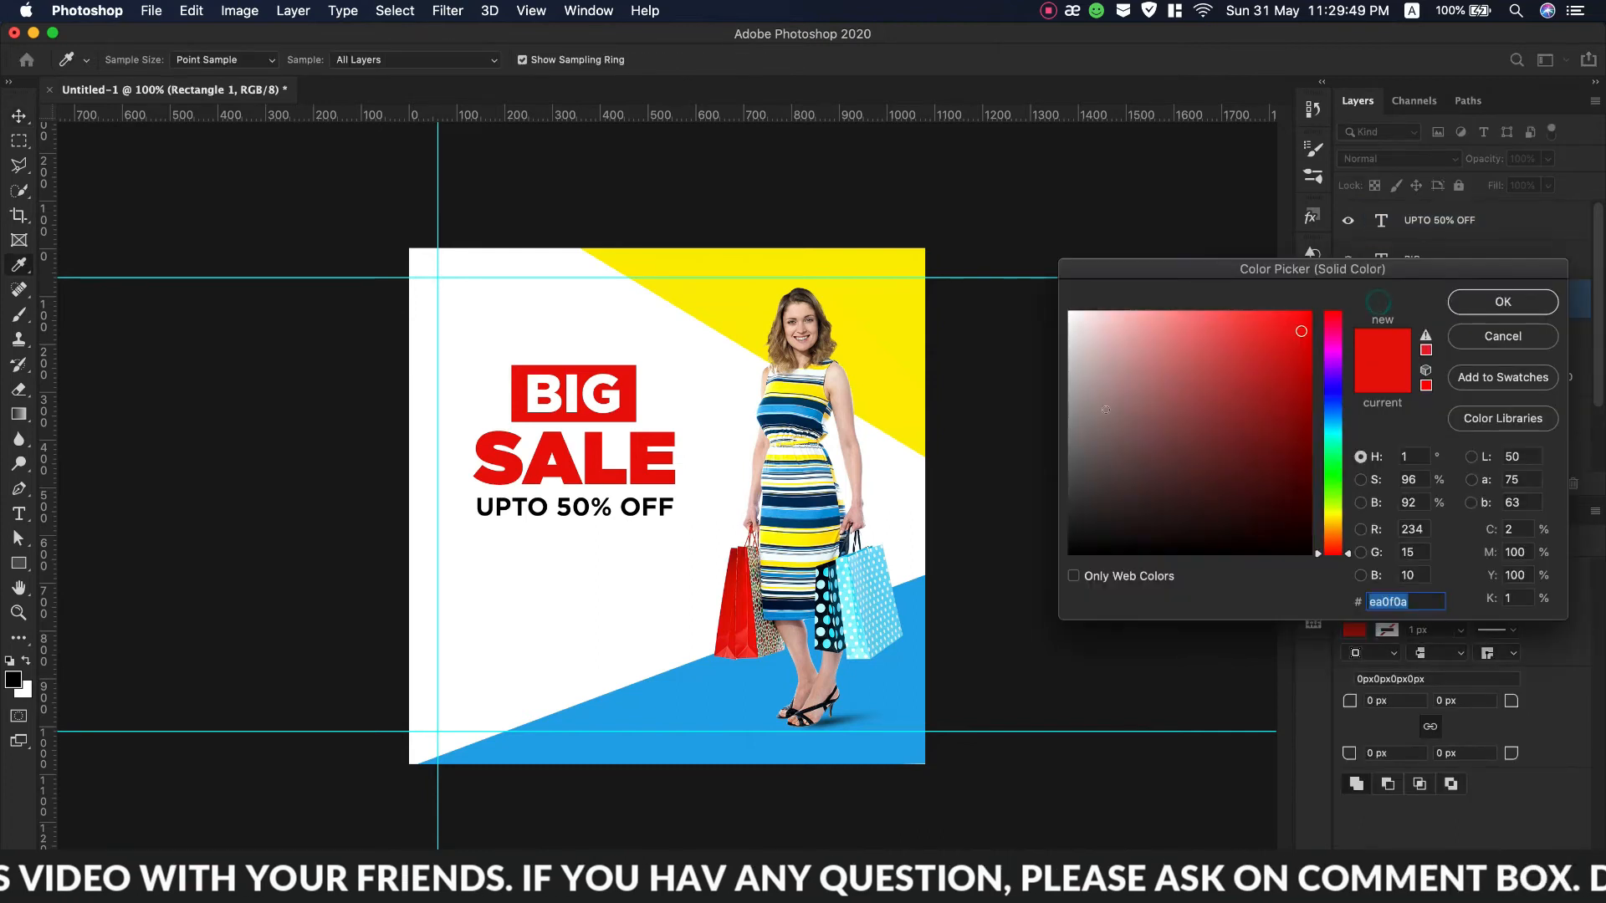
{"action": "left_click", "coordinate": [1068, 533]}
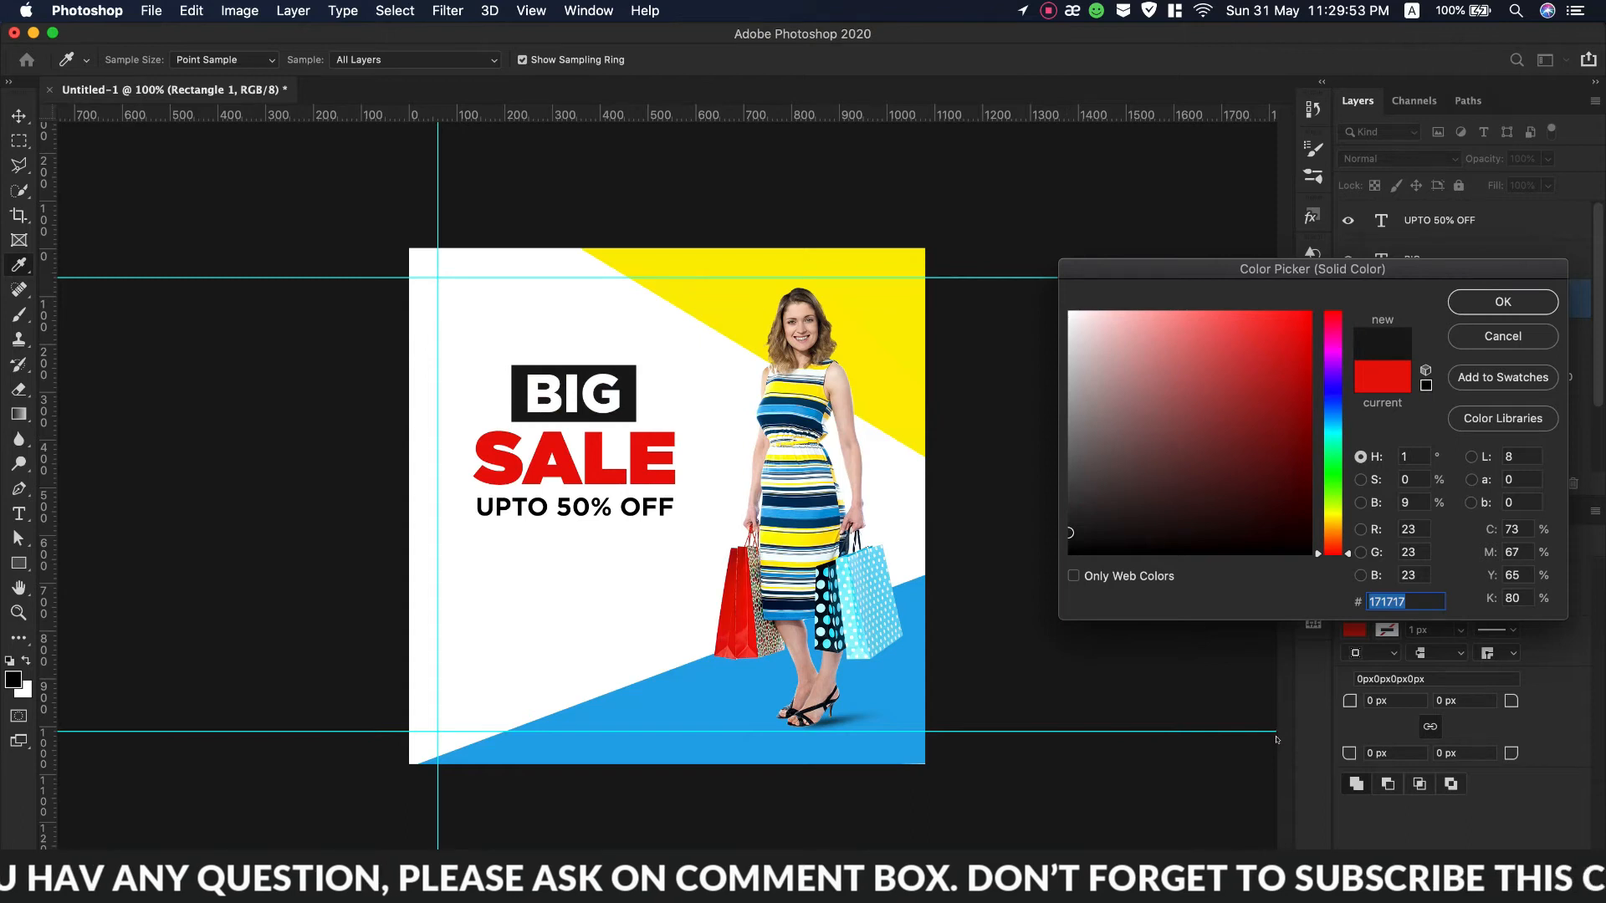
{"action": "left_click", "coordinate": [799, 493]}
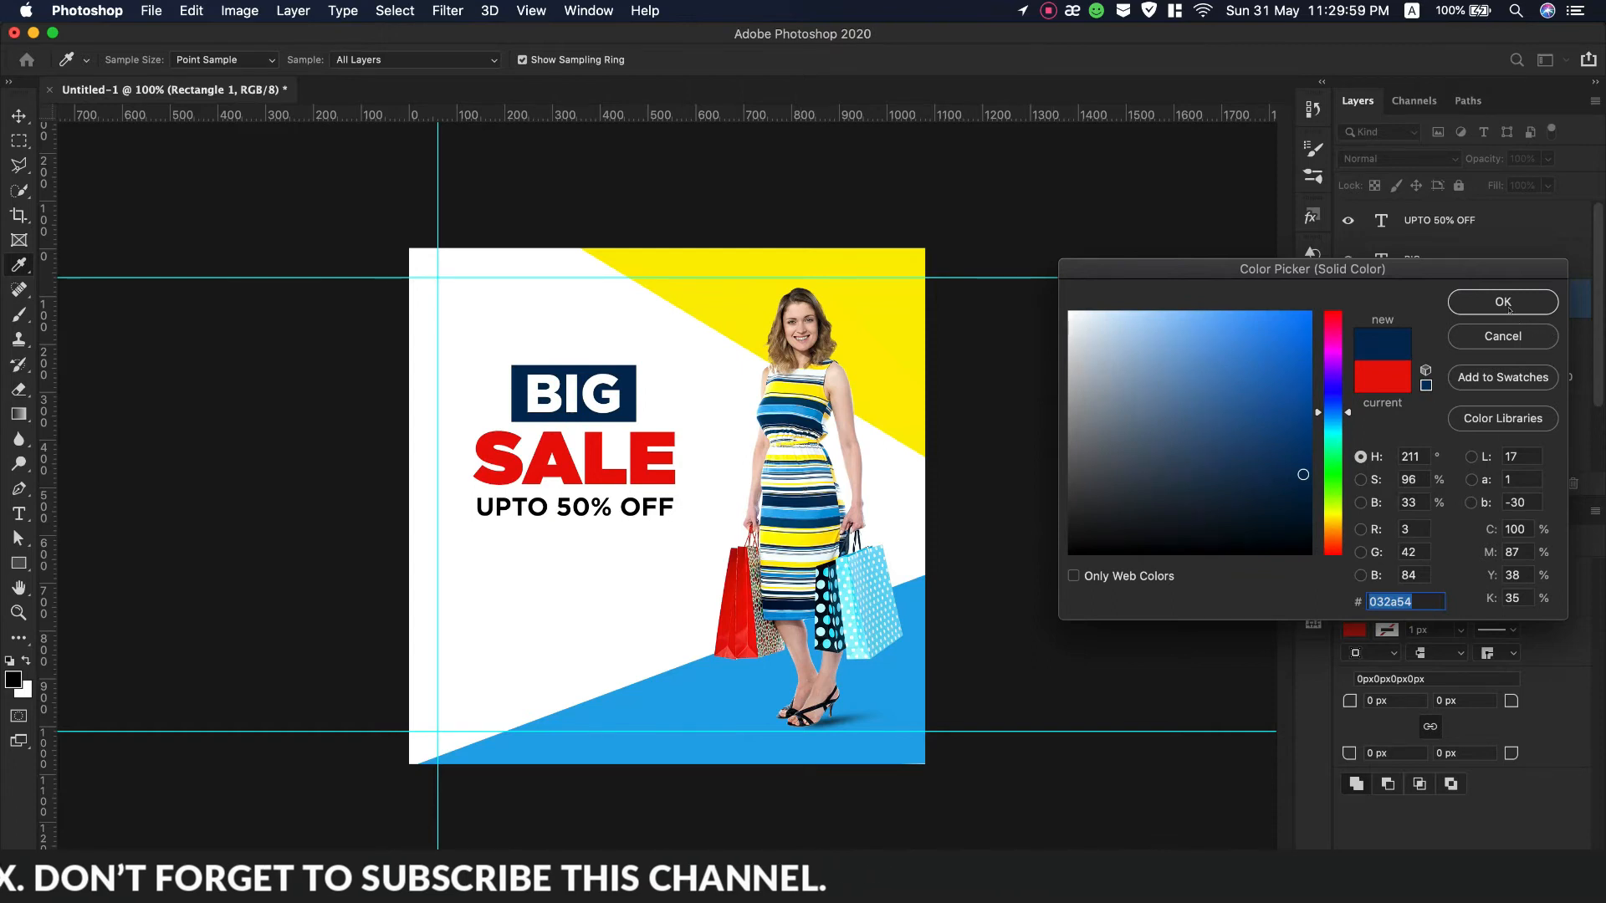
{"action": "key", "text": "Return"}
{"action": "key", "text": "v"}
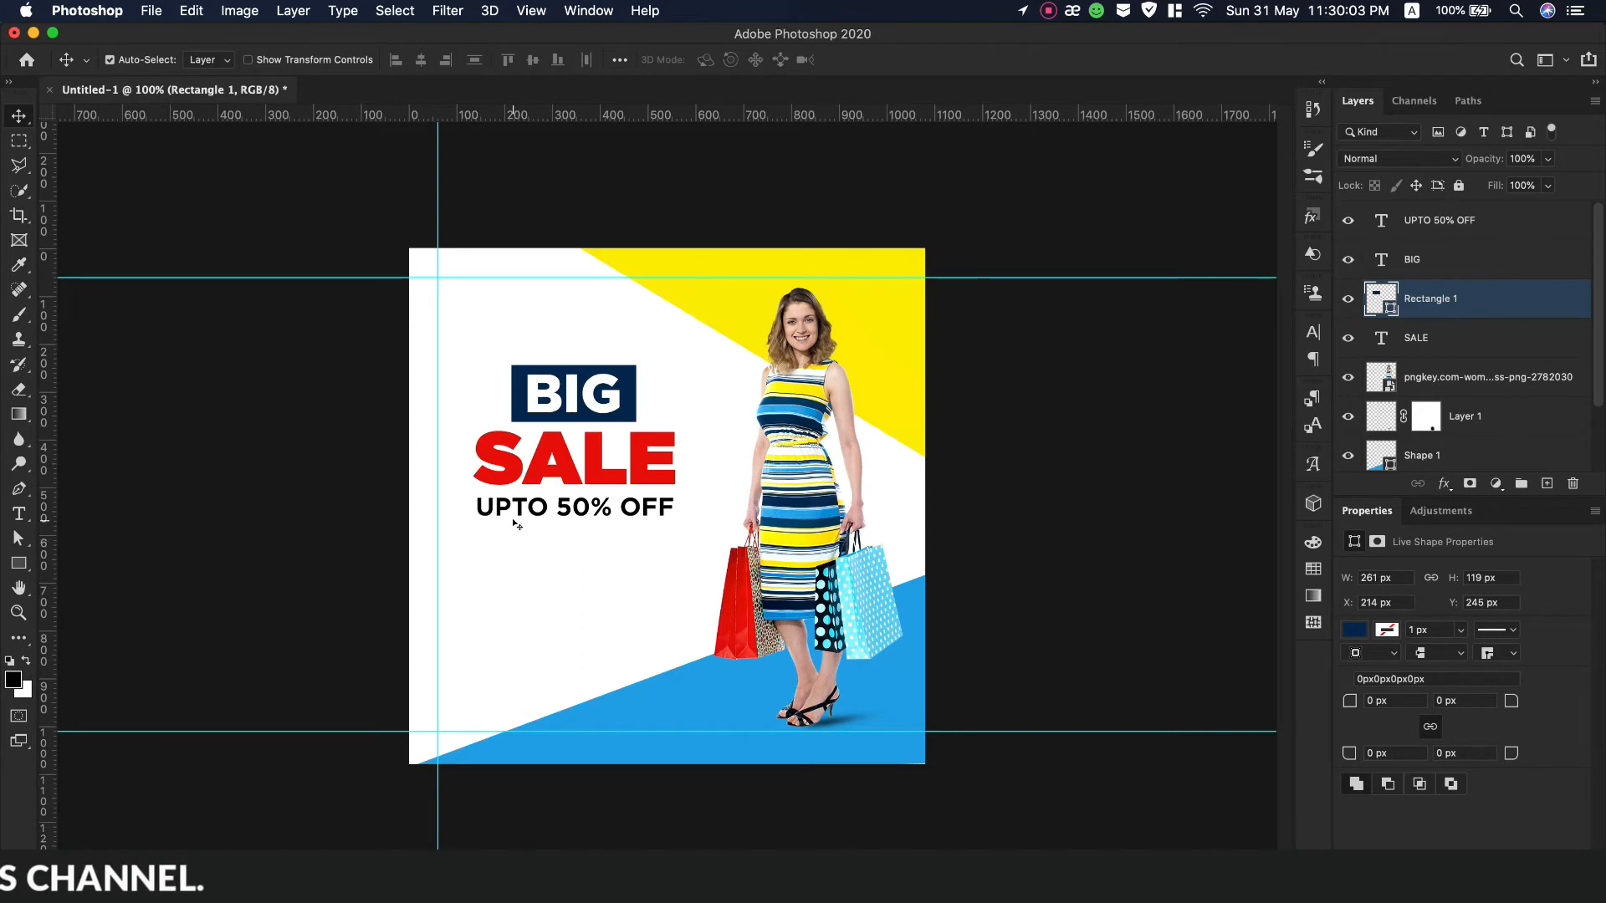
Group the headline layers from UPTO 50% OFF down to SALE, including BIG and its rectangle.
{"action": "left_click", "coordinate": [1511, 227]}
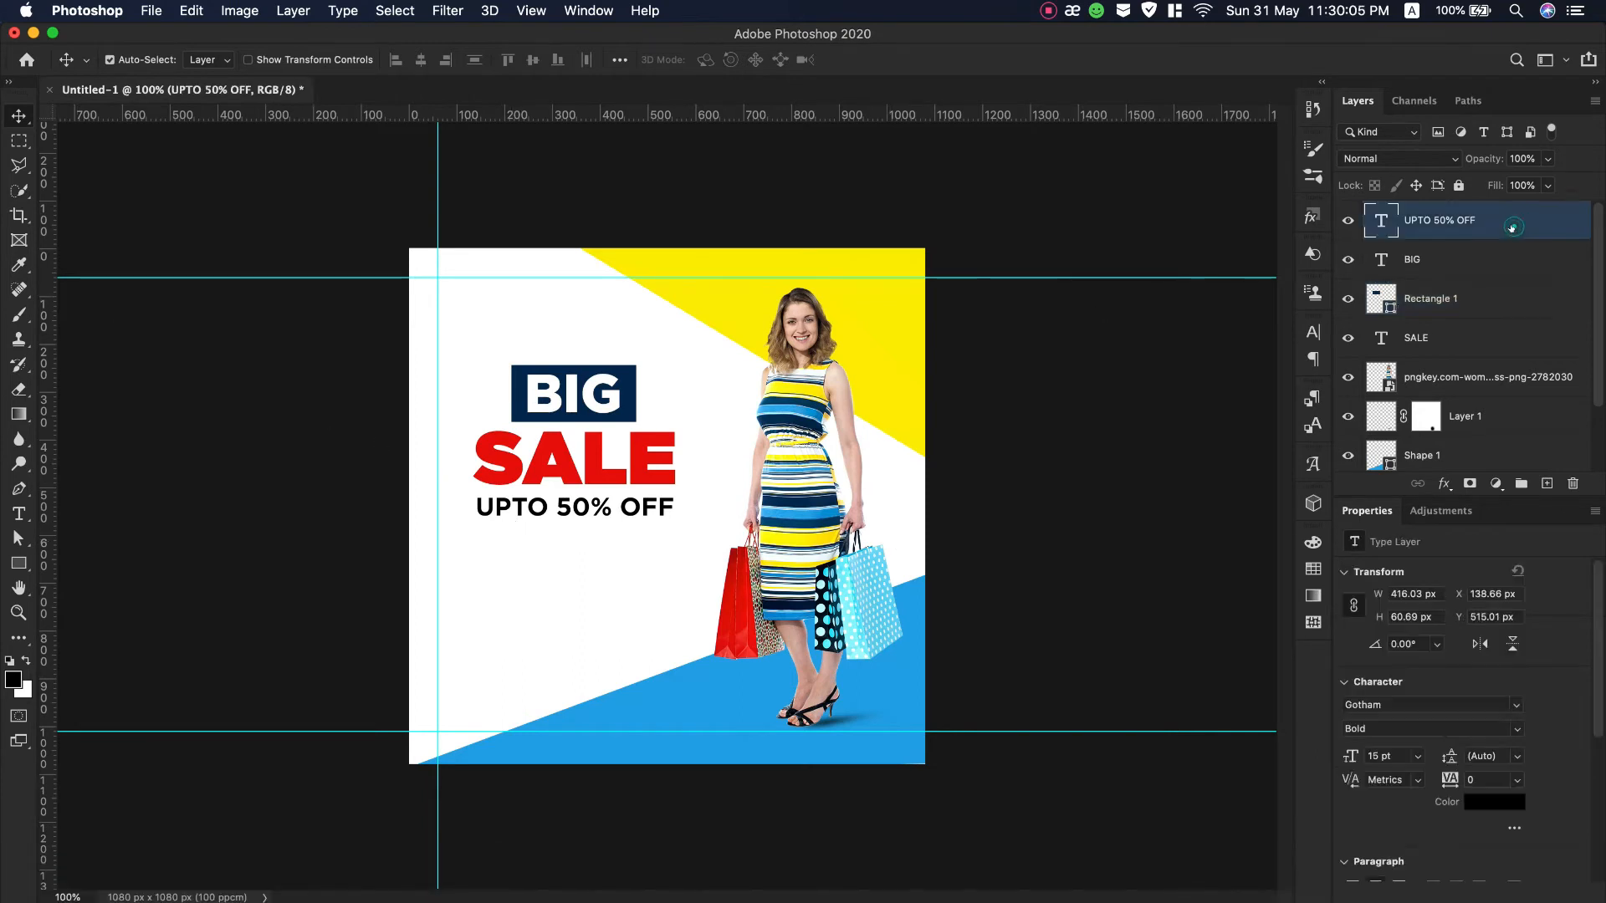
{"action": "left_click", "coordinate": [1494, 351], "text": "shift"}
{"action": "key", "text": "super+g"}
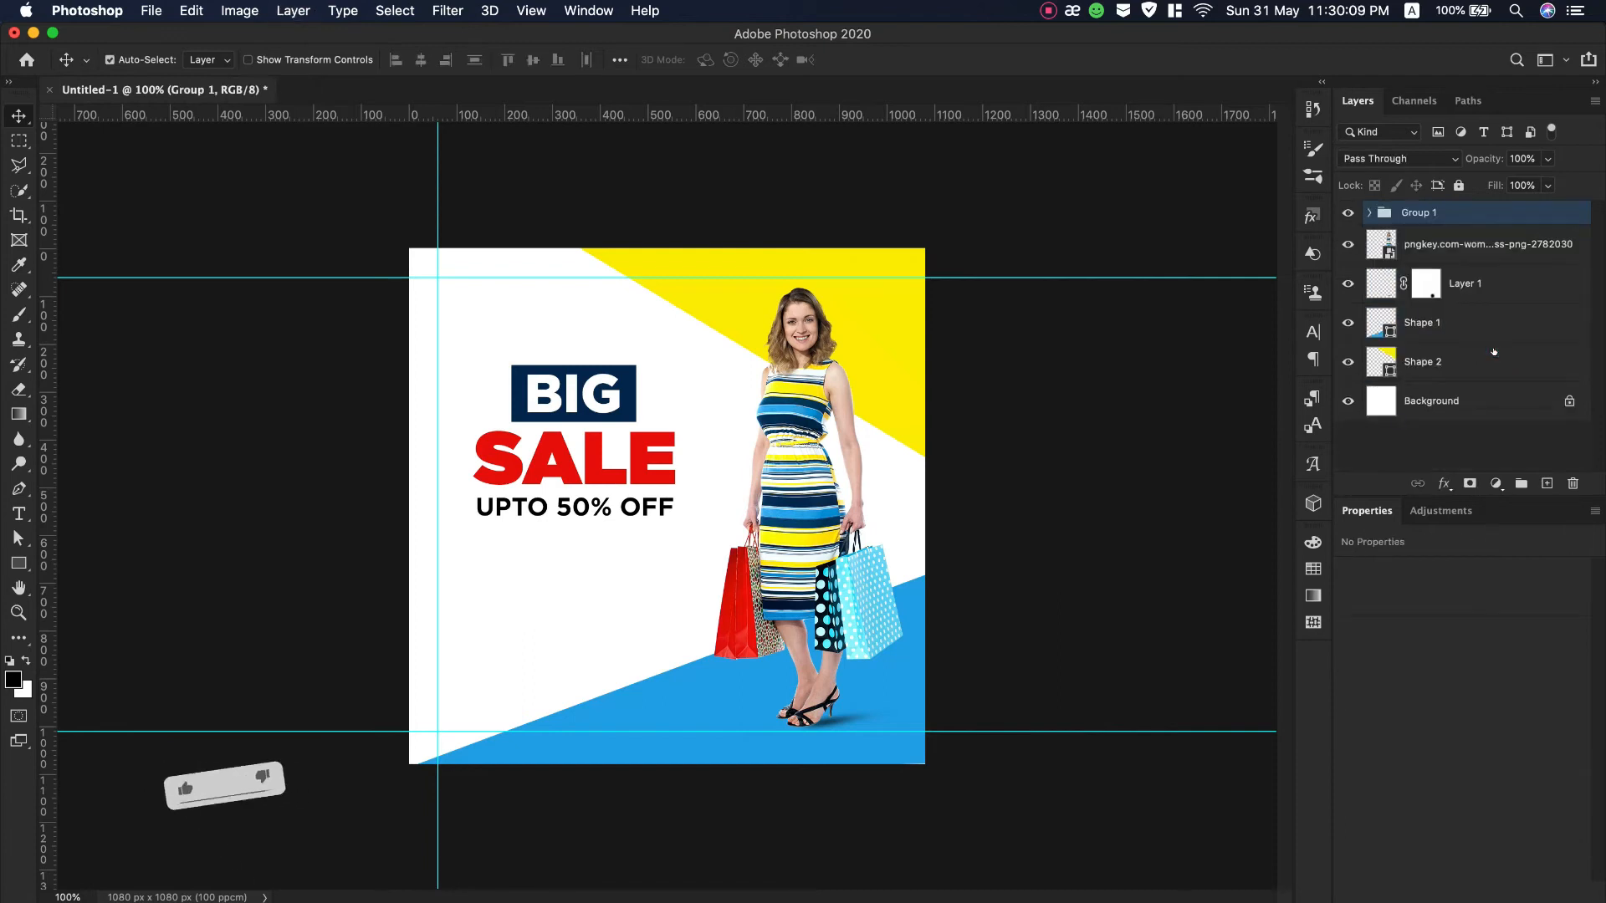
Make a rectangular selection about 582 x 243 px around the headline, starting at the left guide, and add a new layer.
{"action": "key", "text": "m"}
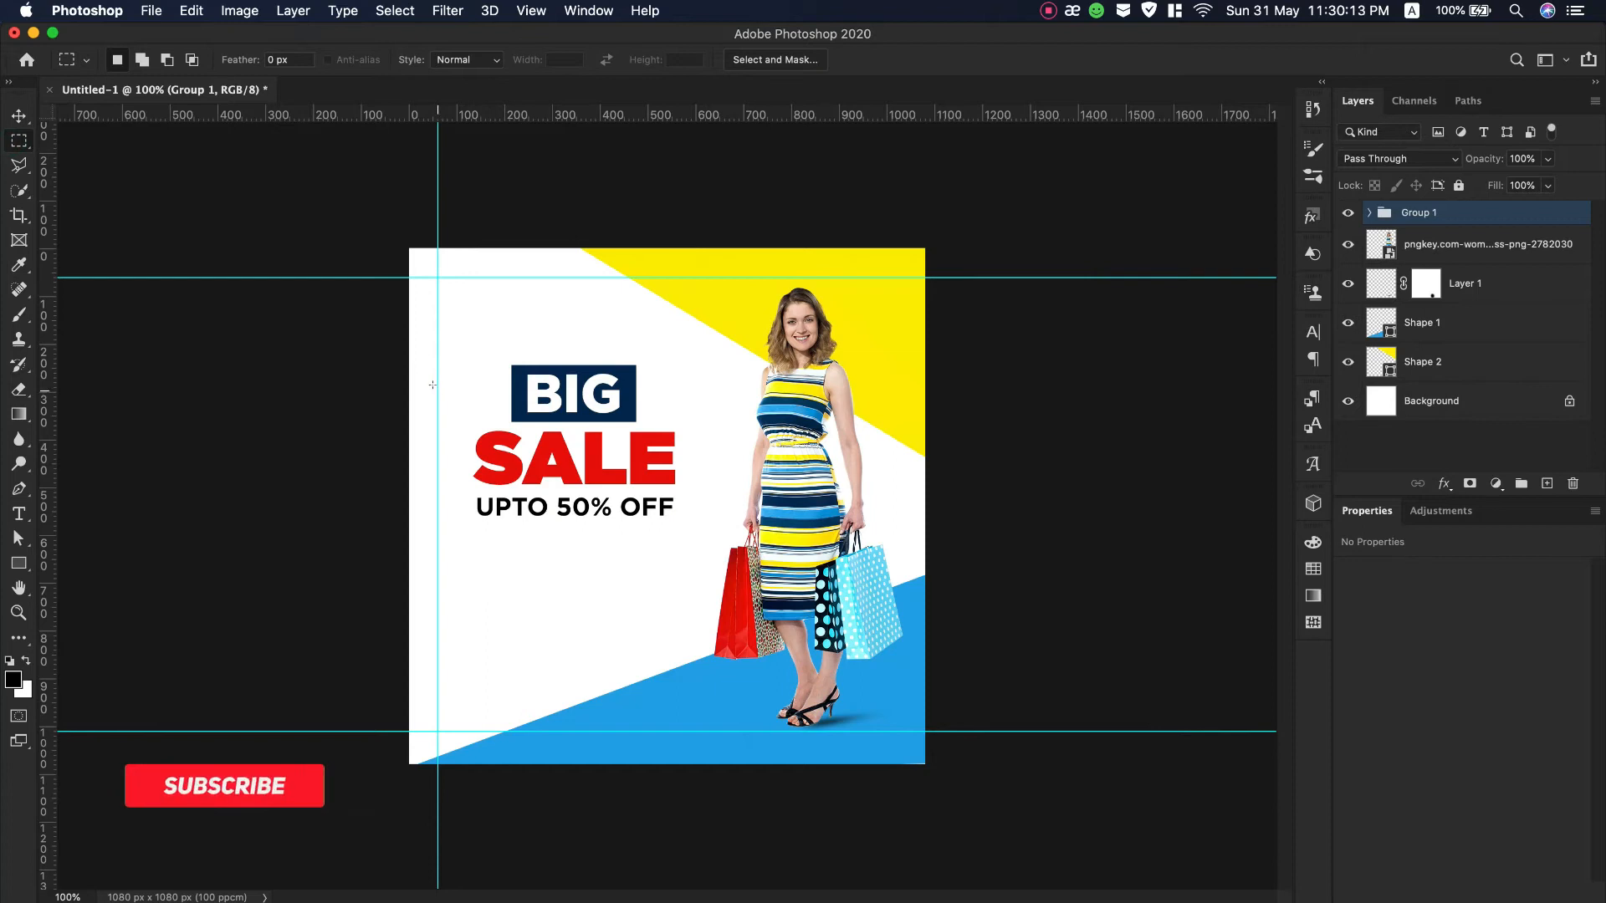
{"action": "left_click_drag", "start_coordinate": [438, 392], "coordinate": [715, 508]}
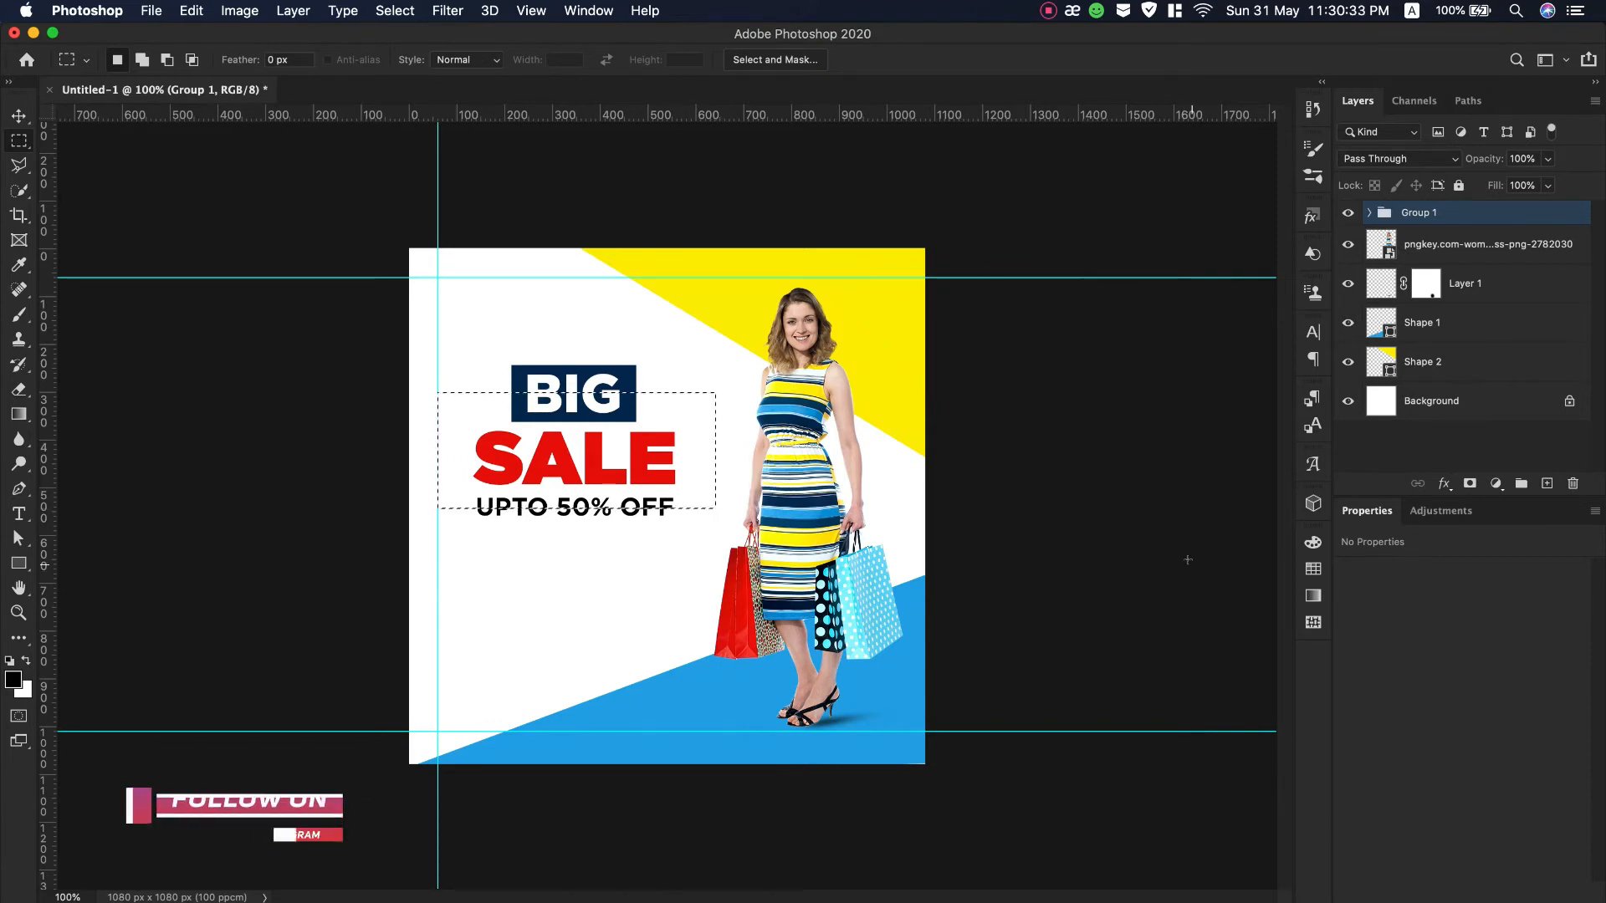
{"action": "left_click", "coordinate": [1546, 485]}
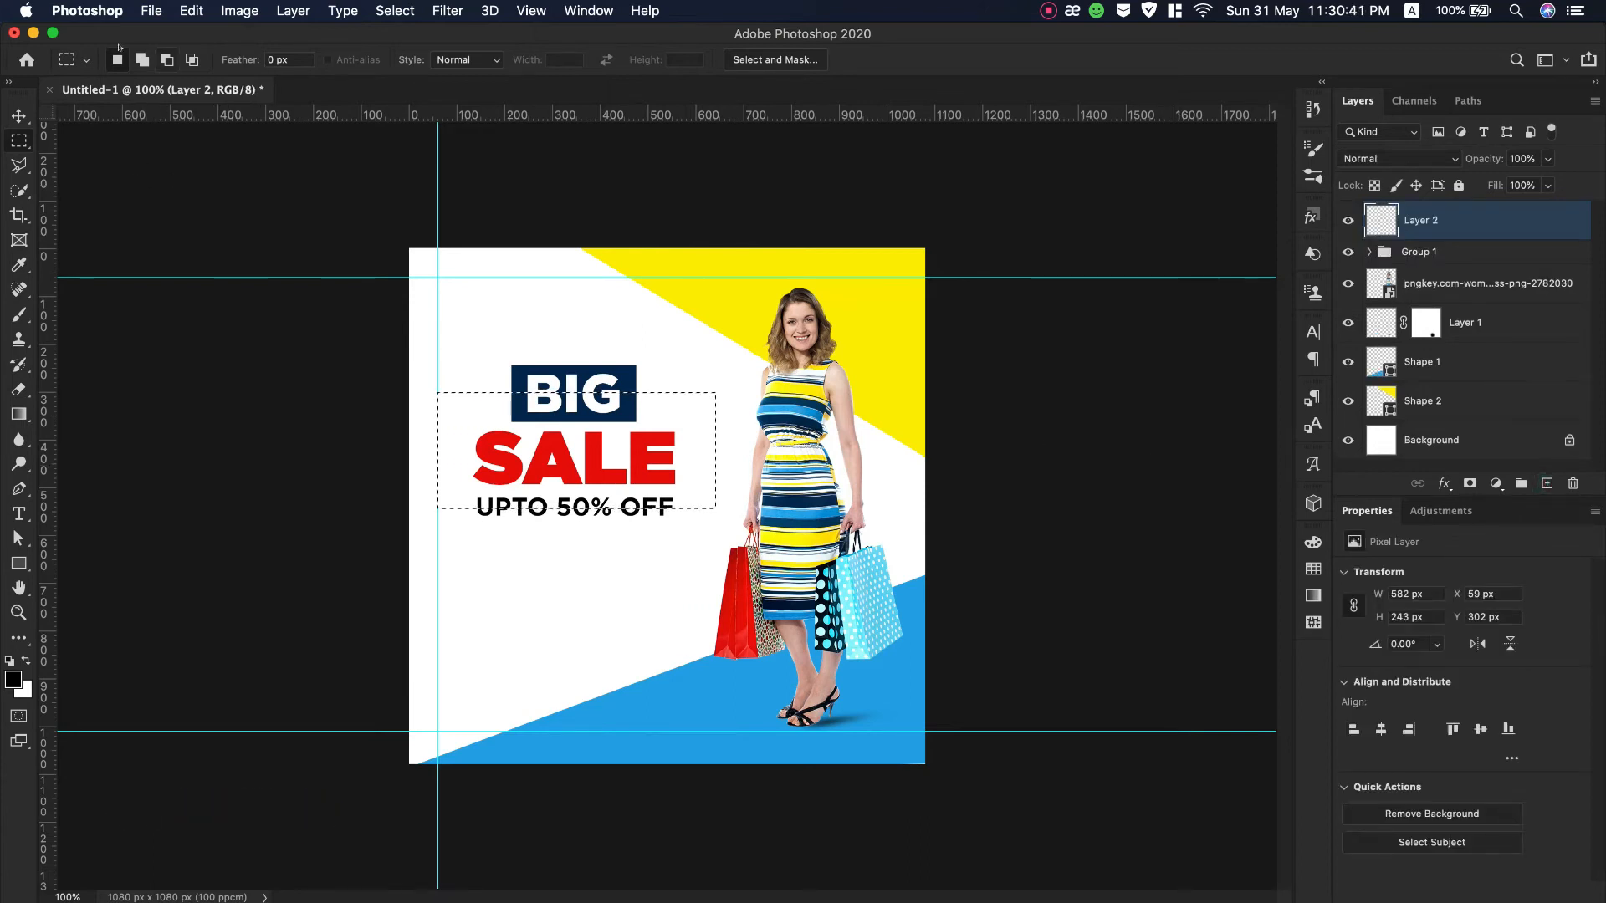
Stroke the selection with a 6 px centred line in the lower shape's blue 24a8e8 and deselect.
{"action": "left_click", "coordinate": [191, 10]}
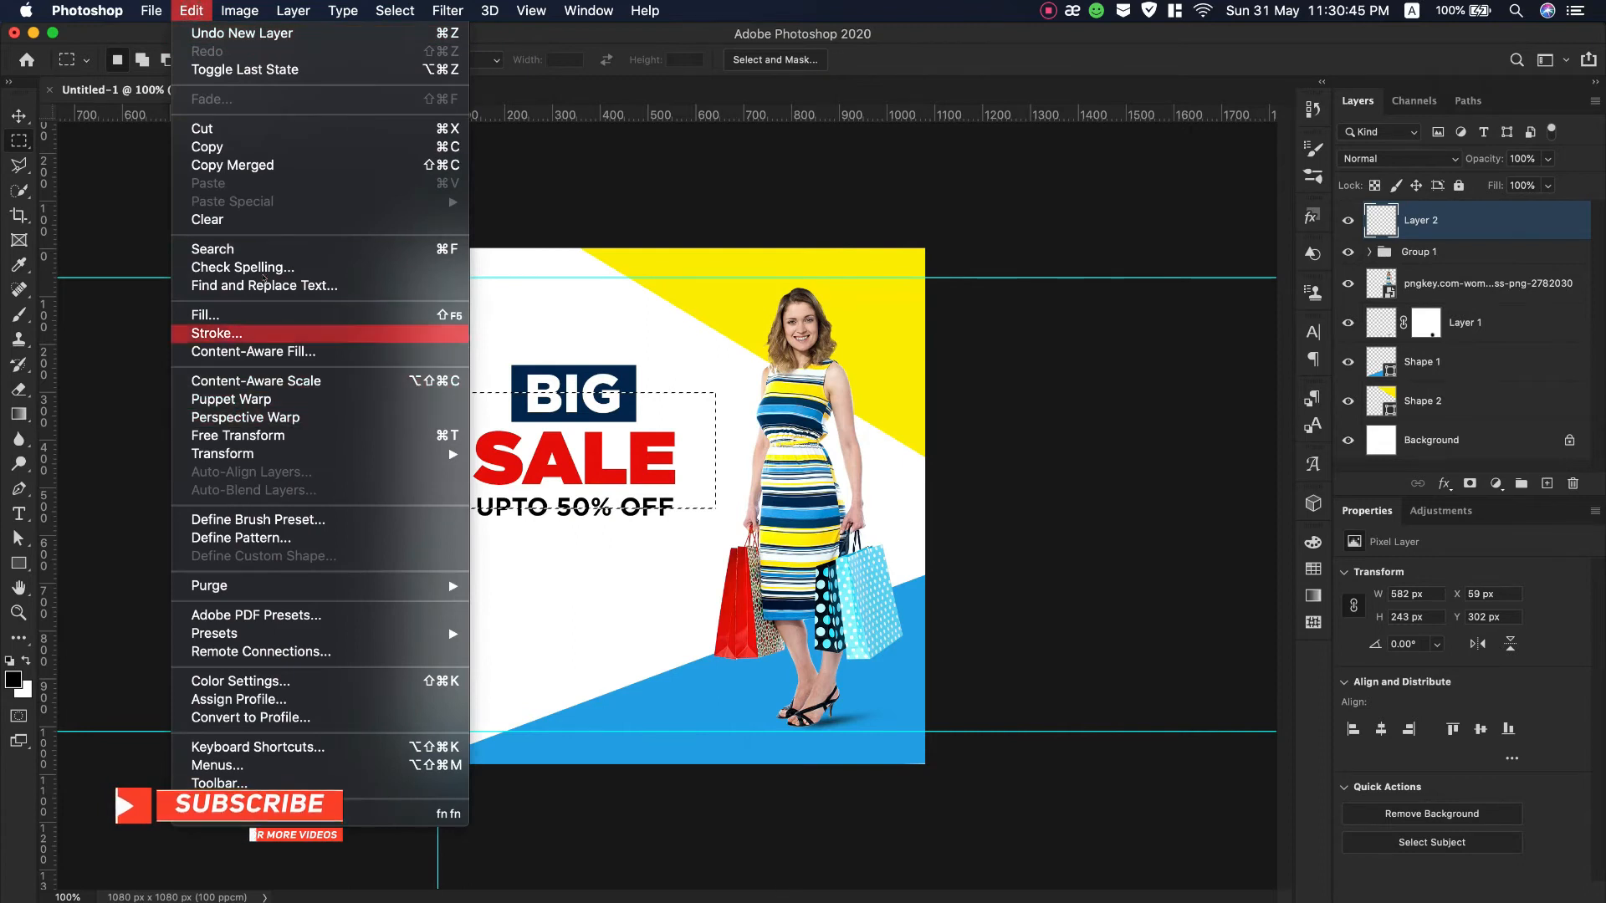
{"action": "left_click", "coordinate": [219, 333]}
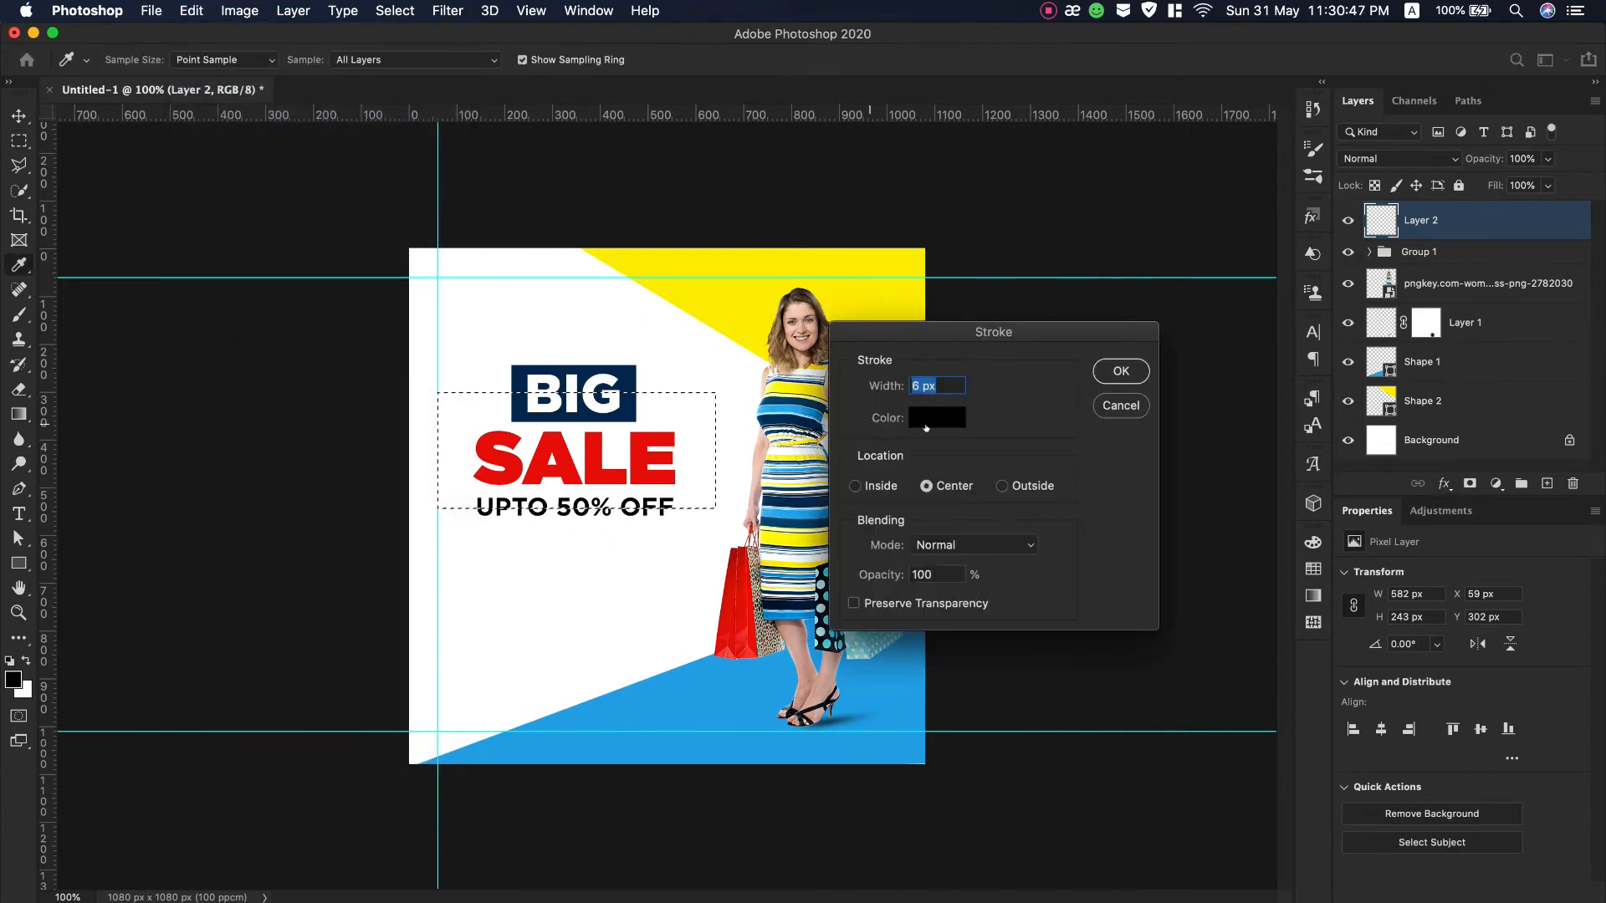
{"action": "left_click", "coordinate": [945, 422]}
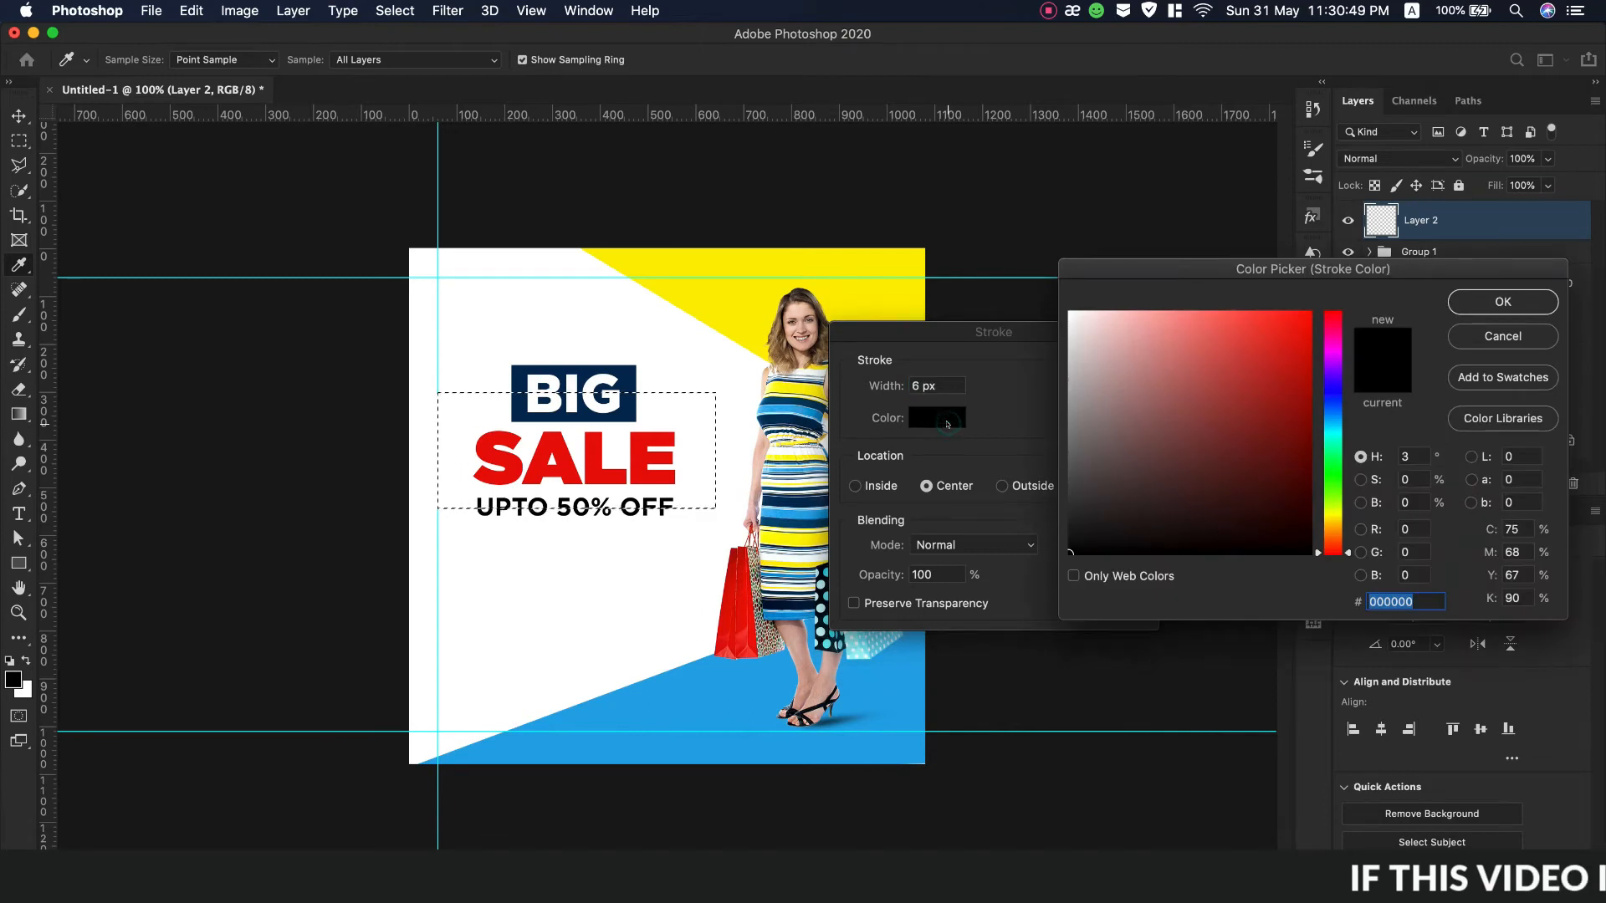
{"action": "left_click", "coordinate": [702, 691]}
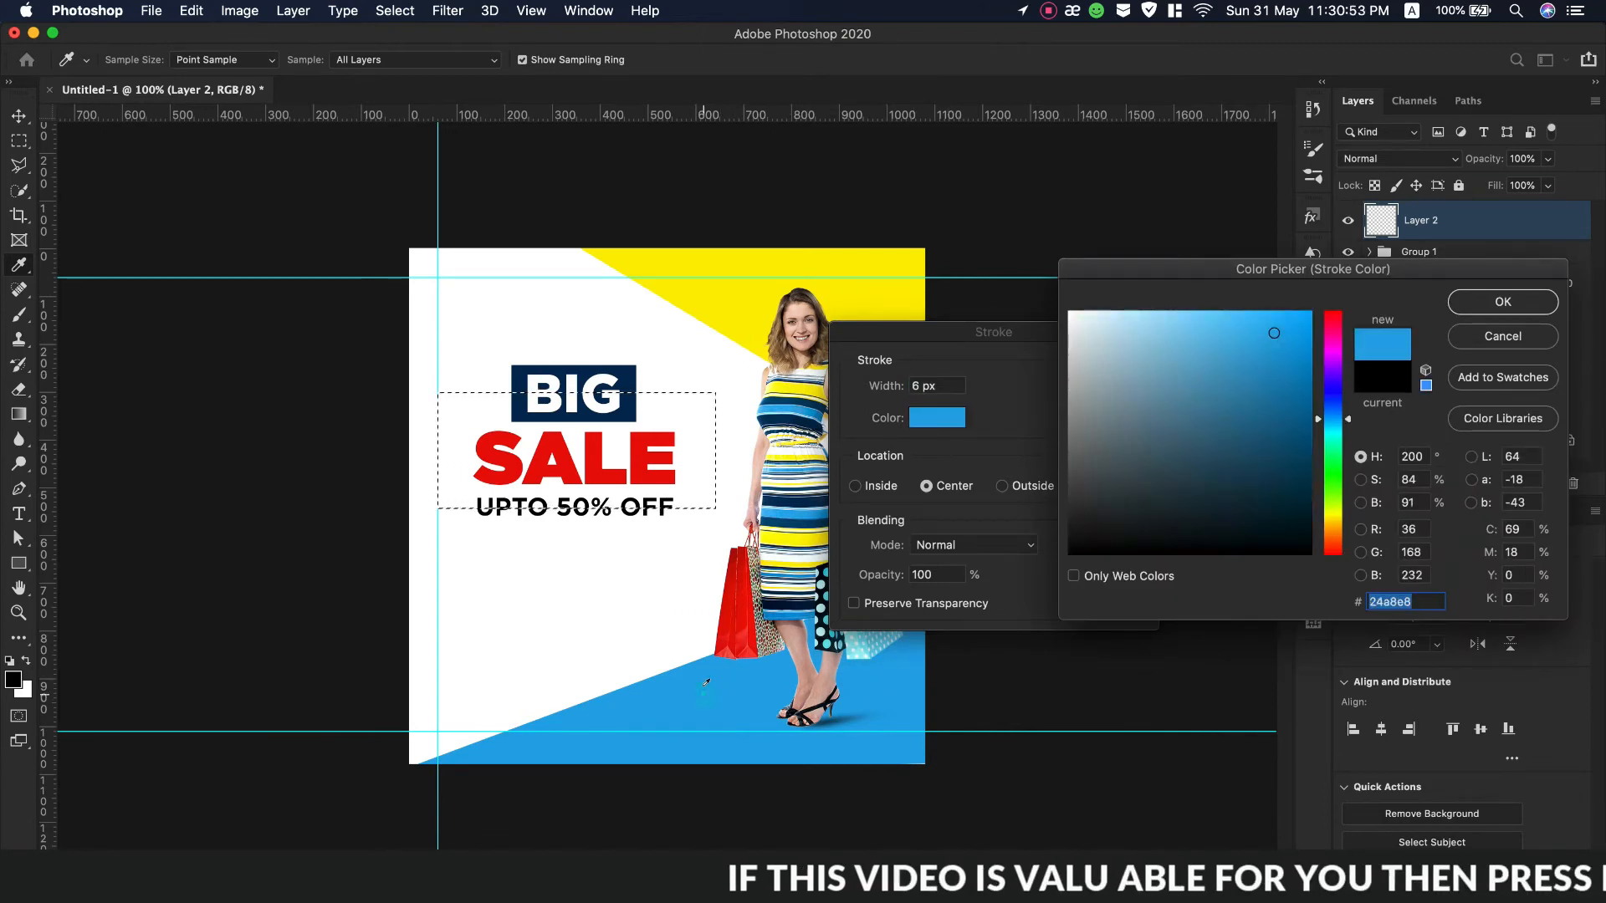
{"action": "left_click", "coordinate": [1503, 301]}
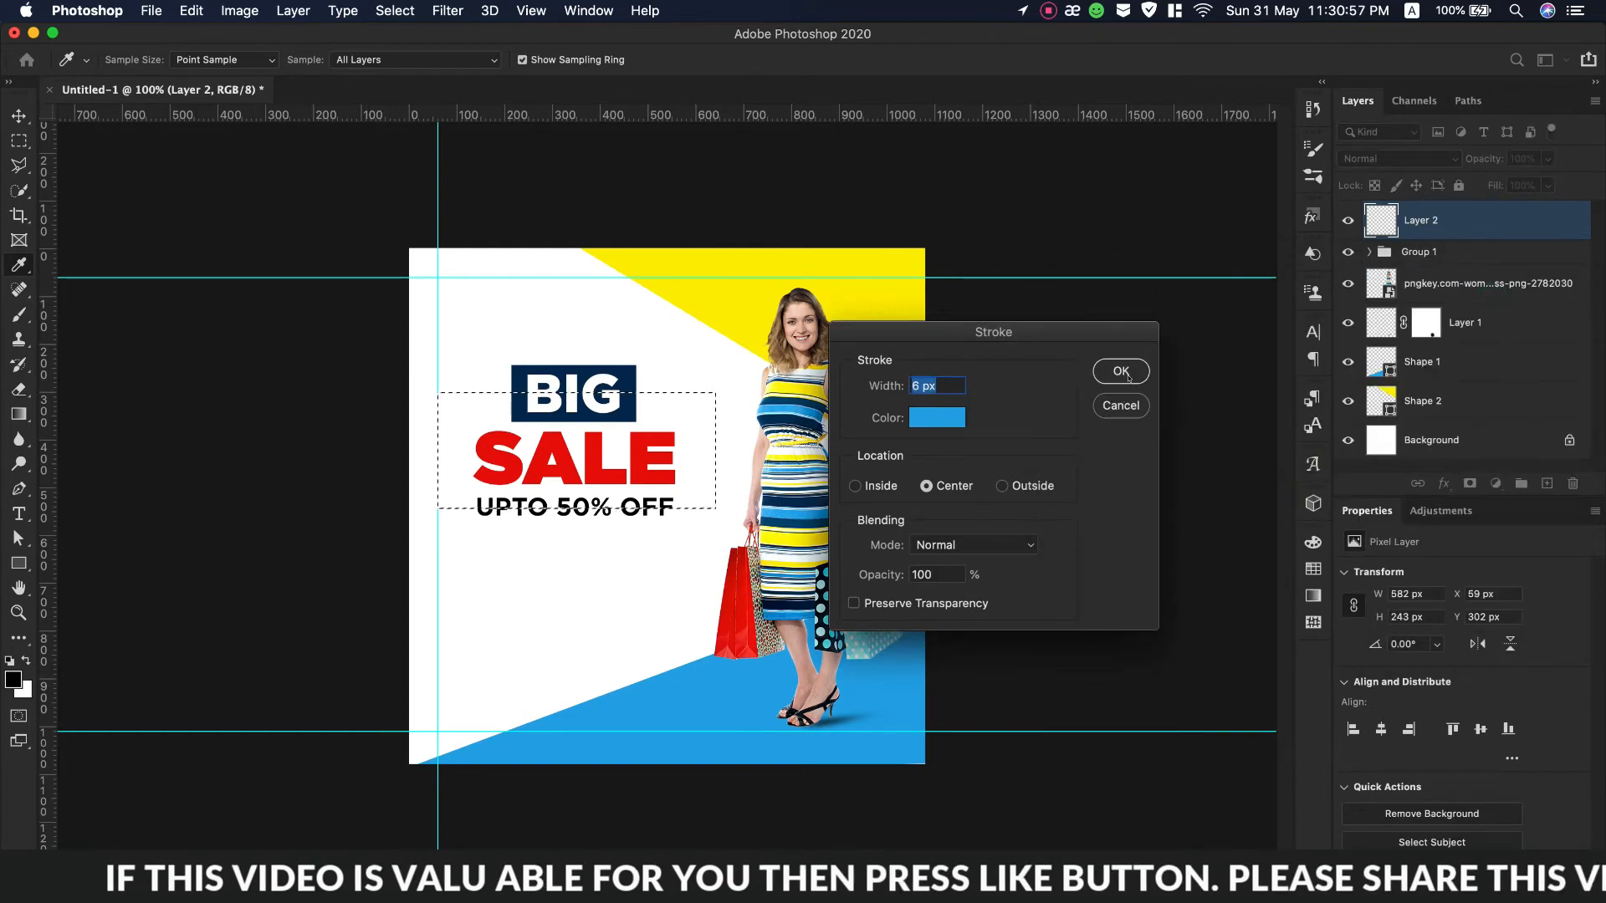
{"action": "left_click", "coordinate": [1121, 372]}
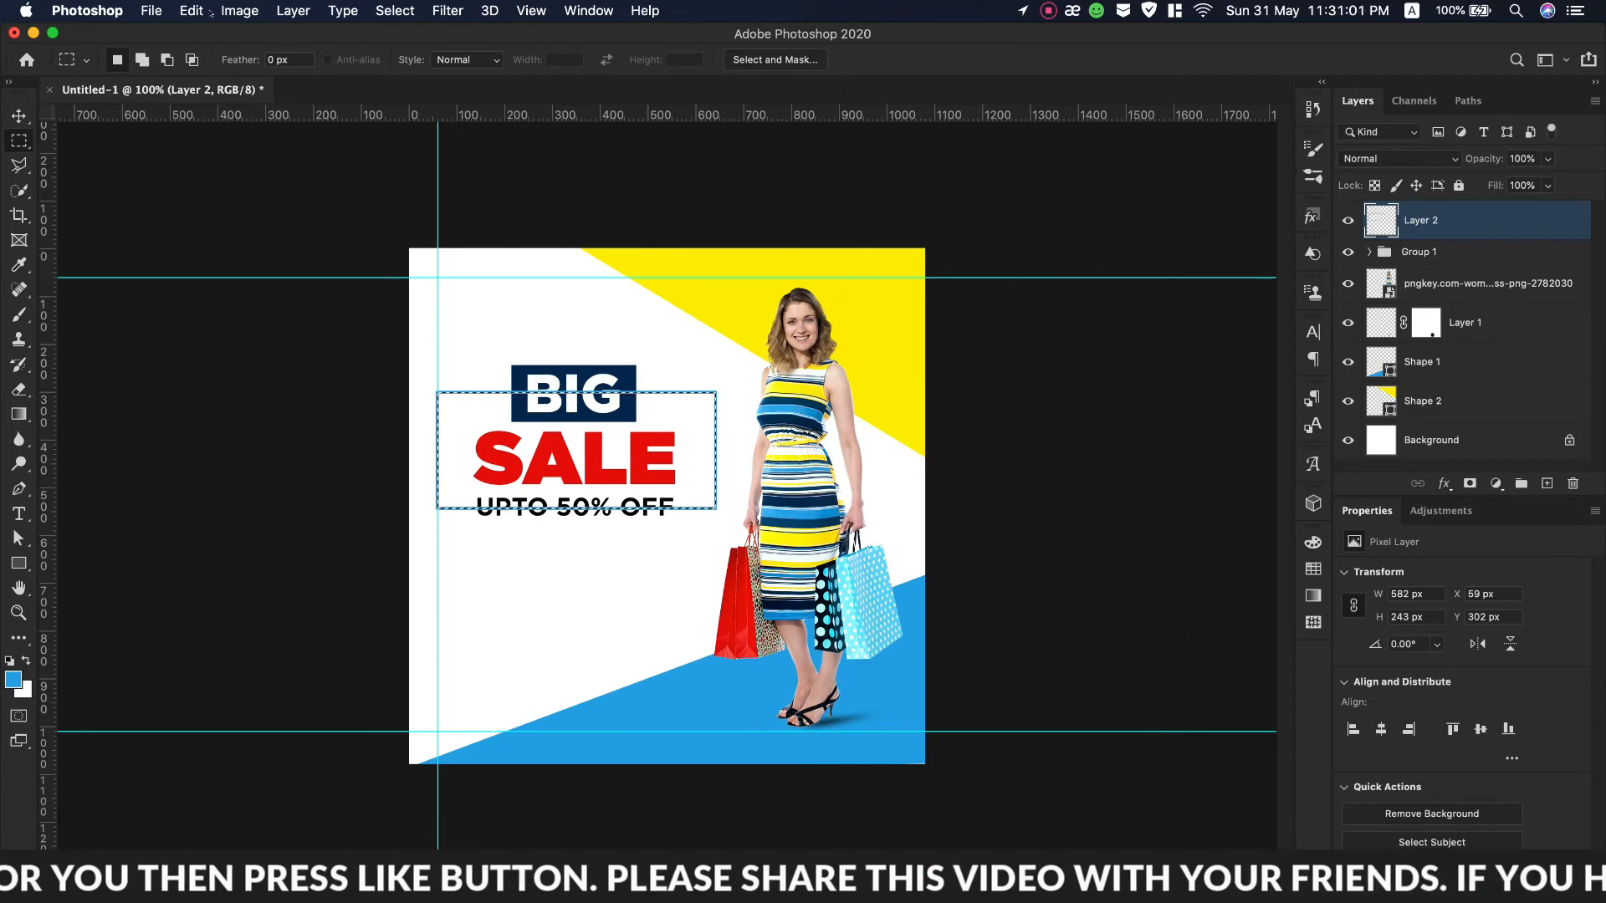
{"action": "left_click", "coordinate": [379, 12]}
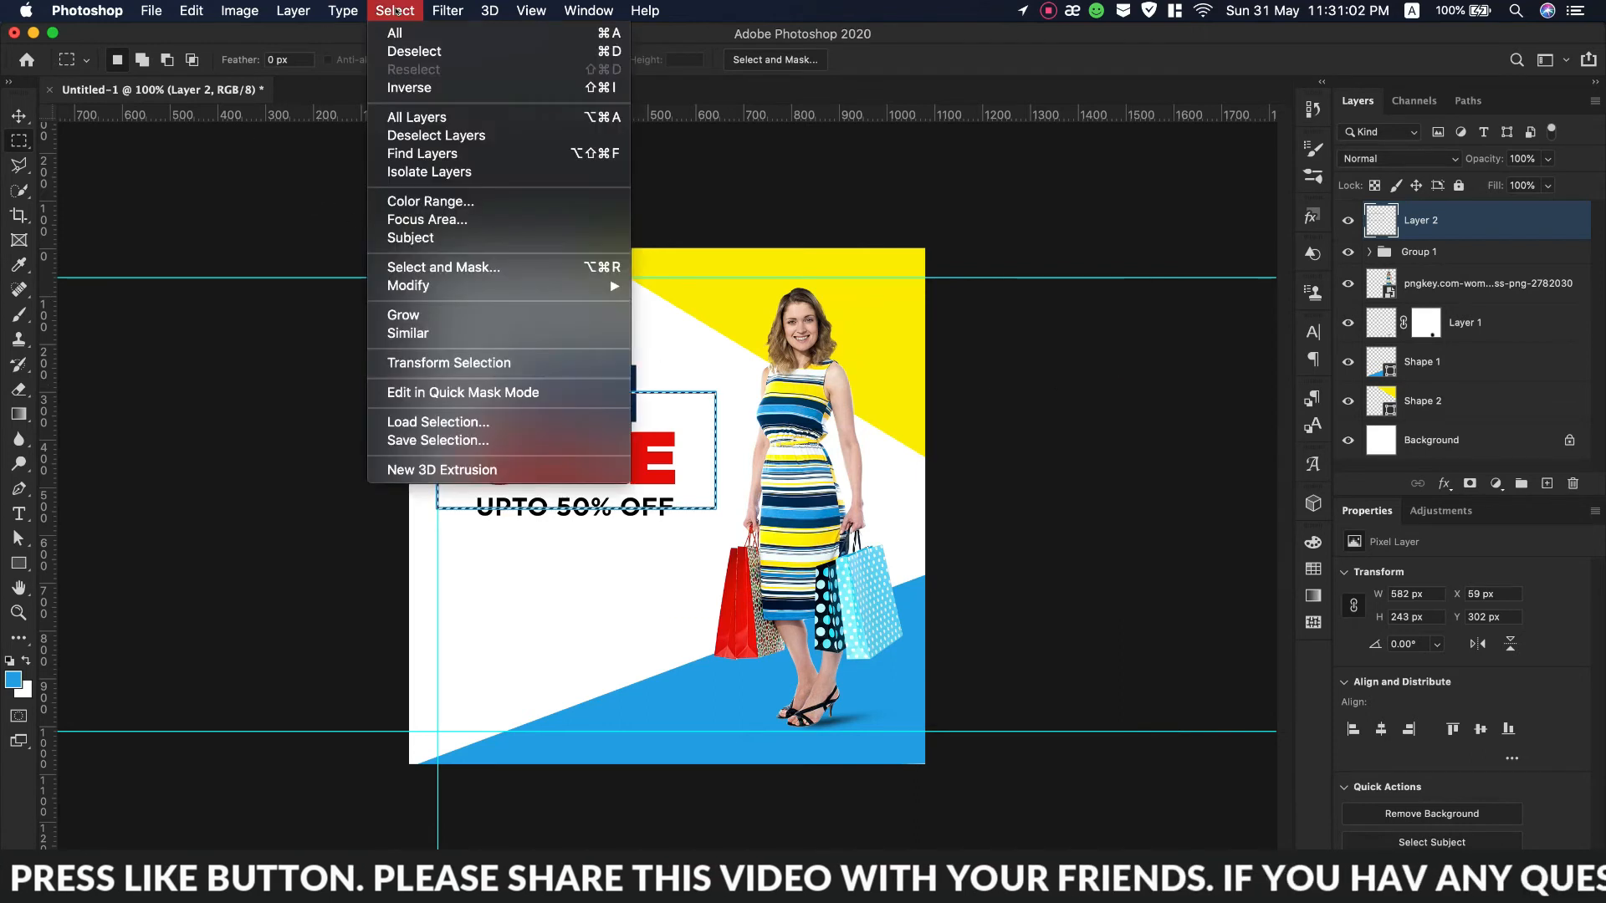
{"action": "left_click", "coordinate": [418, 54]}
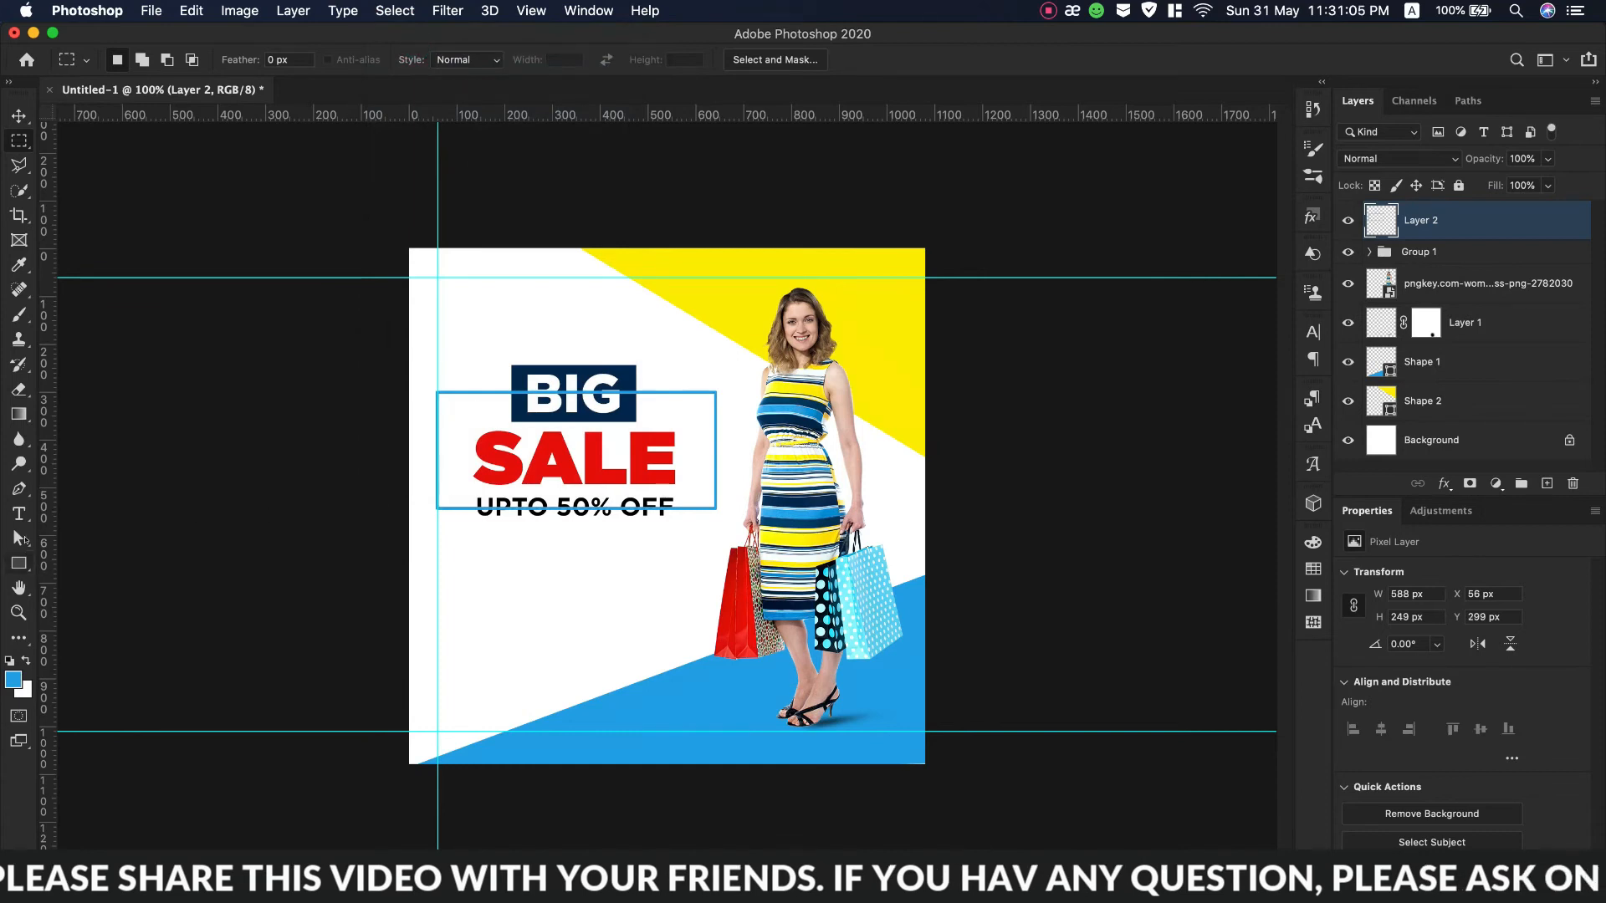
Add a layer mask to the blue frame and mask out the part crossing the BIG rectangle, leaving a small gap around it.
{"action": "key", "text": "z"}
{"action": "double_click", "coordinate": [609, 462]}
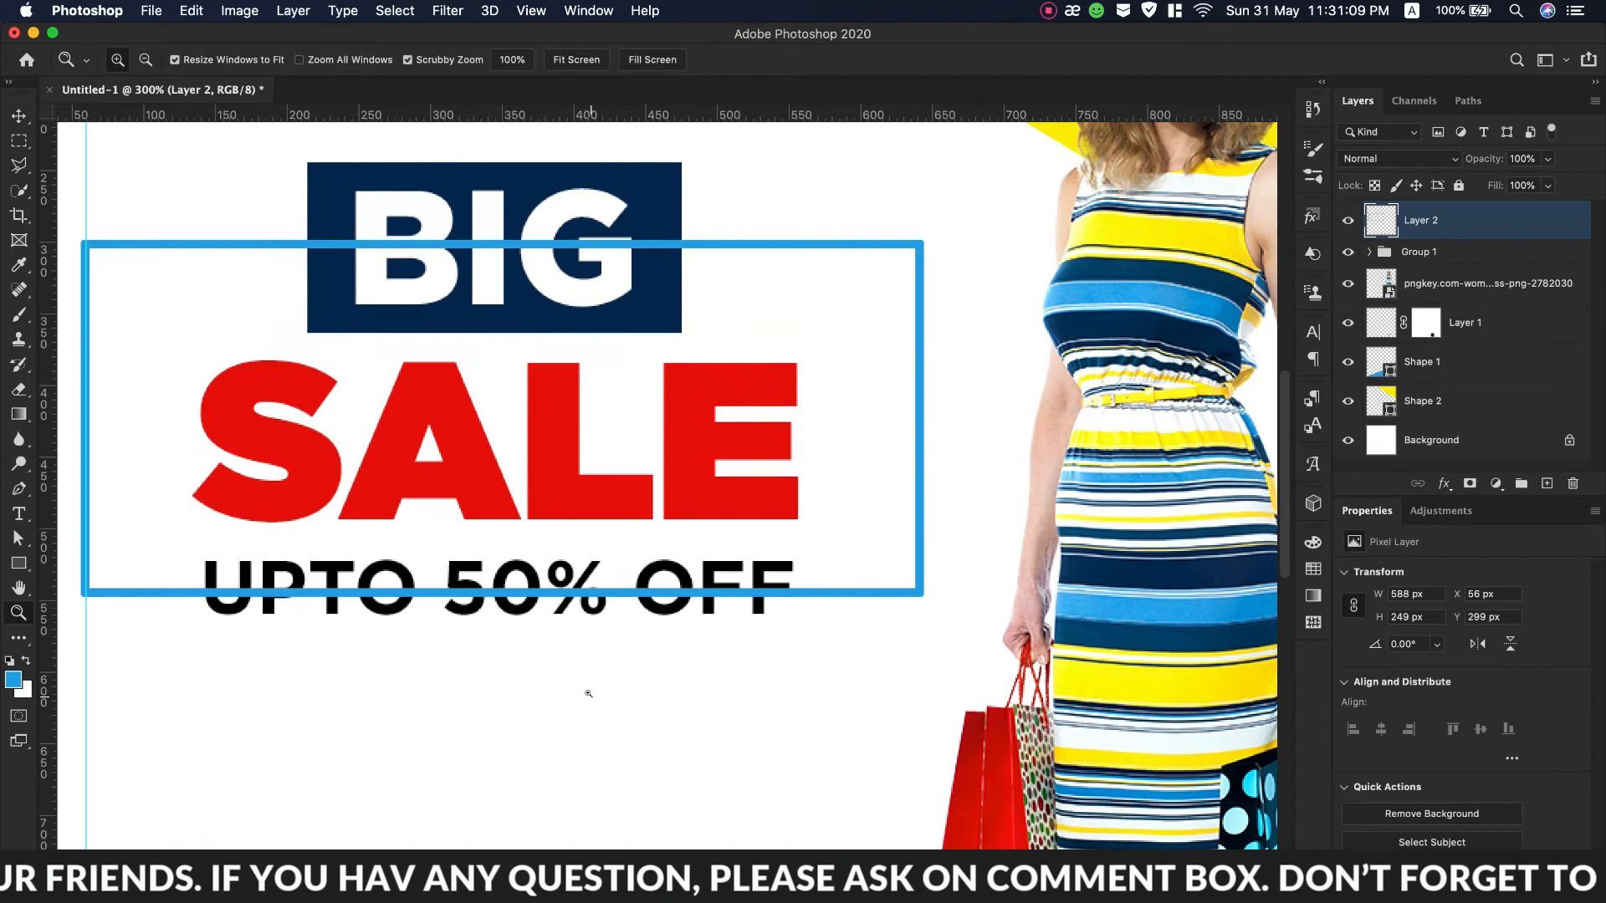
{"action": "scroll", "coordinate": [588, 693], "scroll_direction": "up", "scroll_amount": 1}
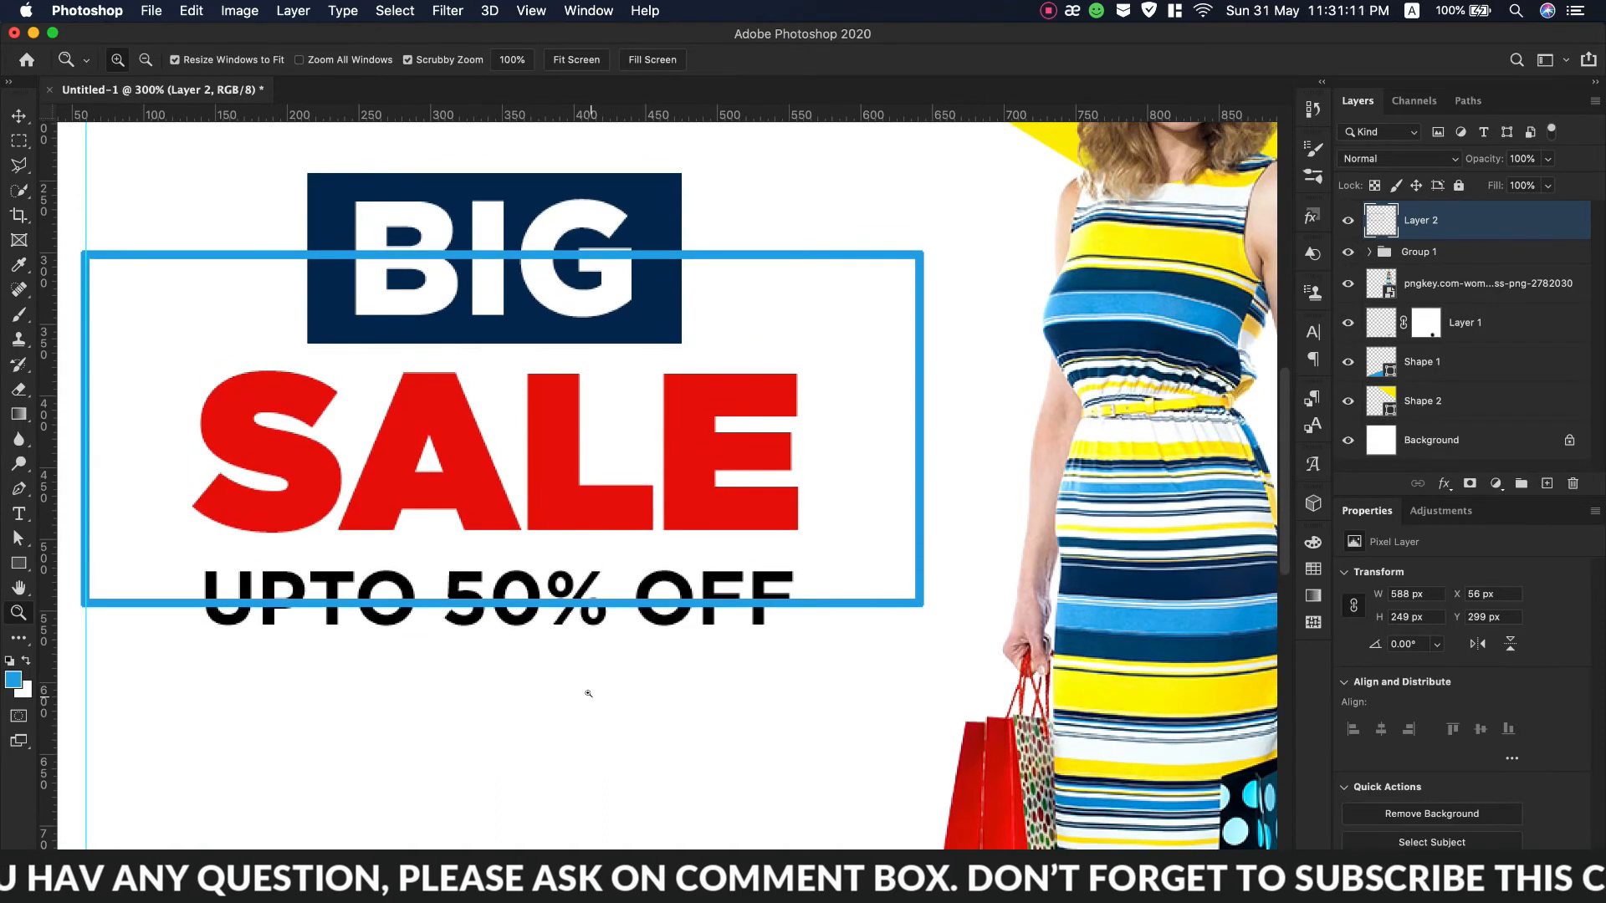
{"action": "key", "text": "m"}
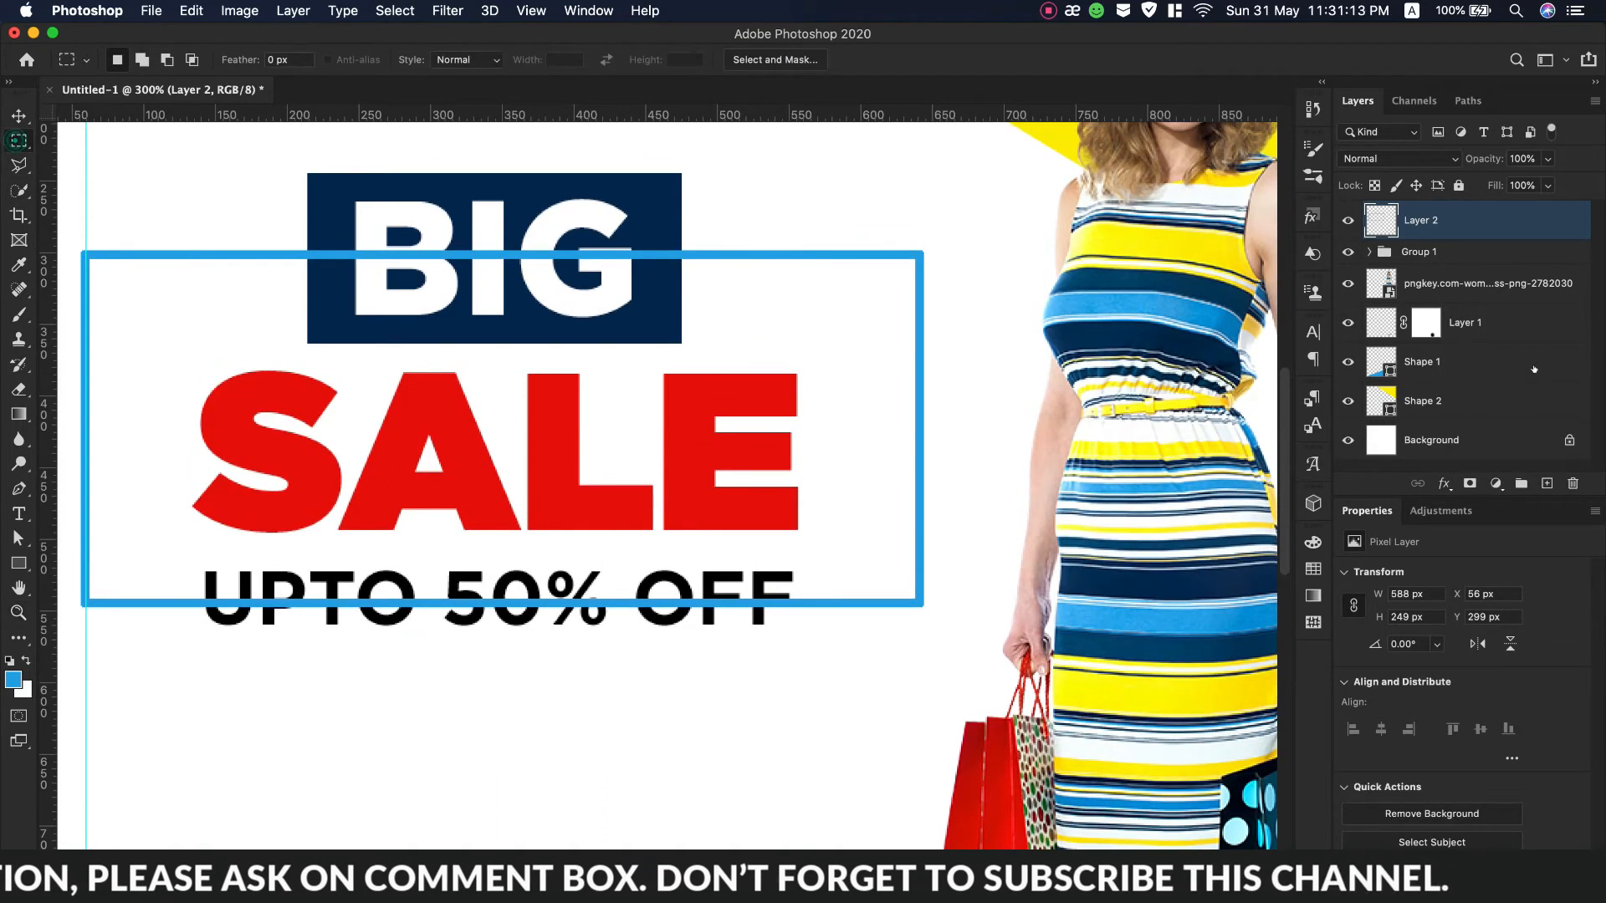
{"action": "left_click", "coordinate": [1470, 483]}
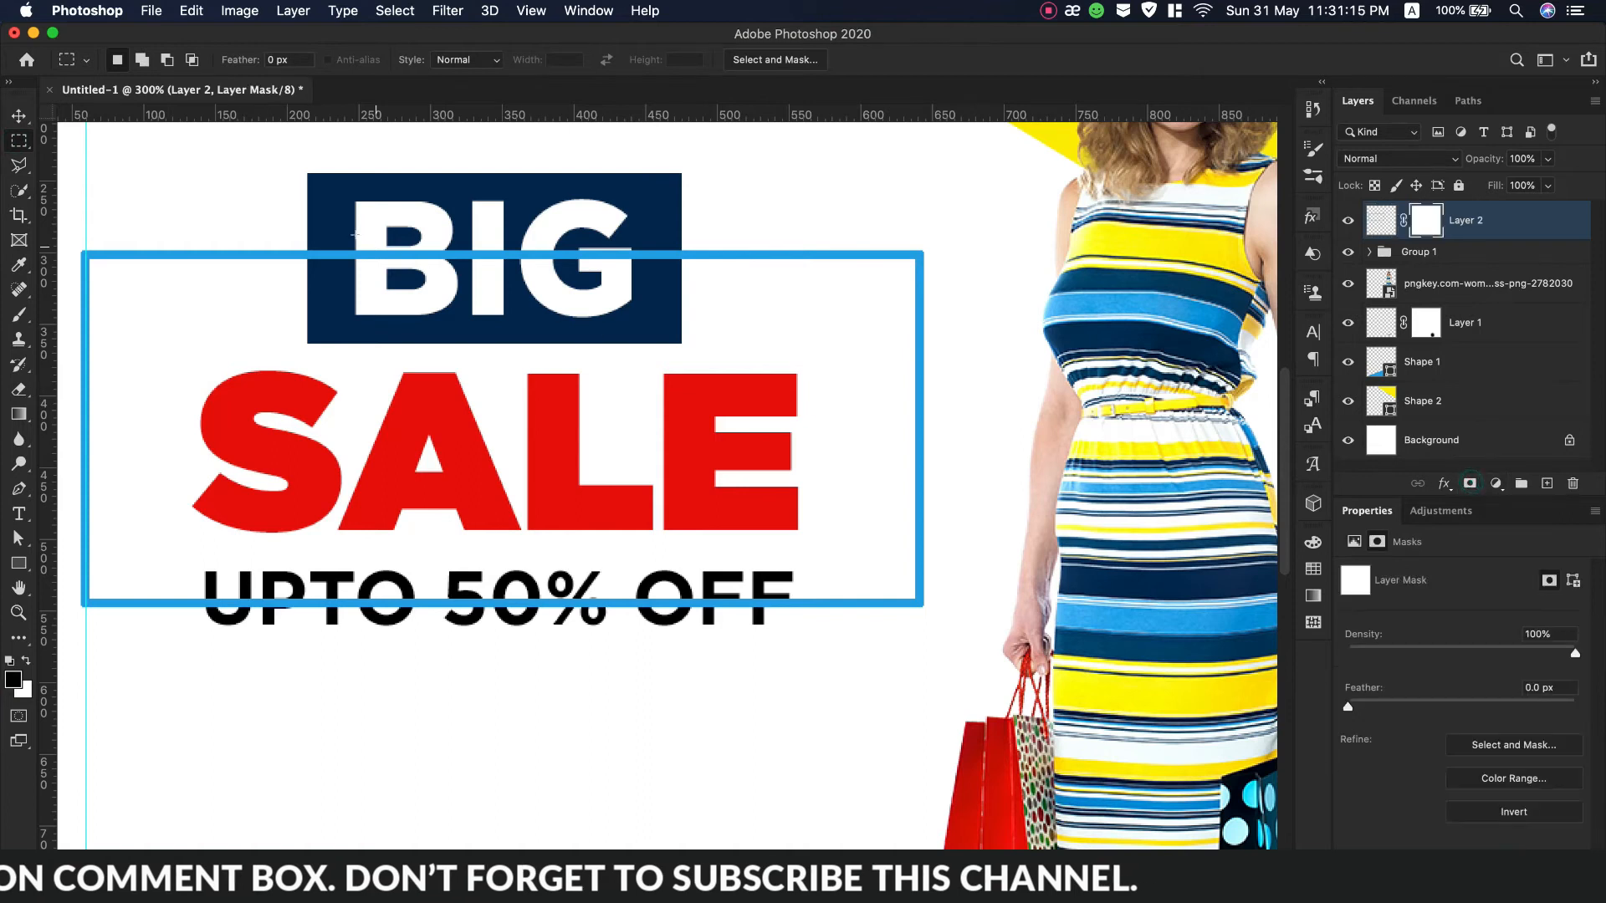
{"action": "left_click_drag", "start_coordinate": [278, 156], "coordinate": [711, 357]}
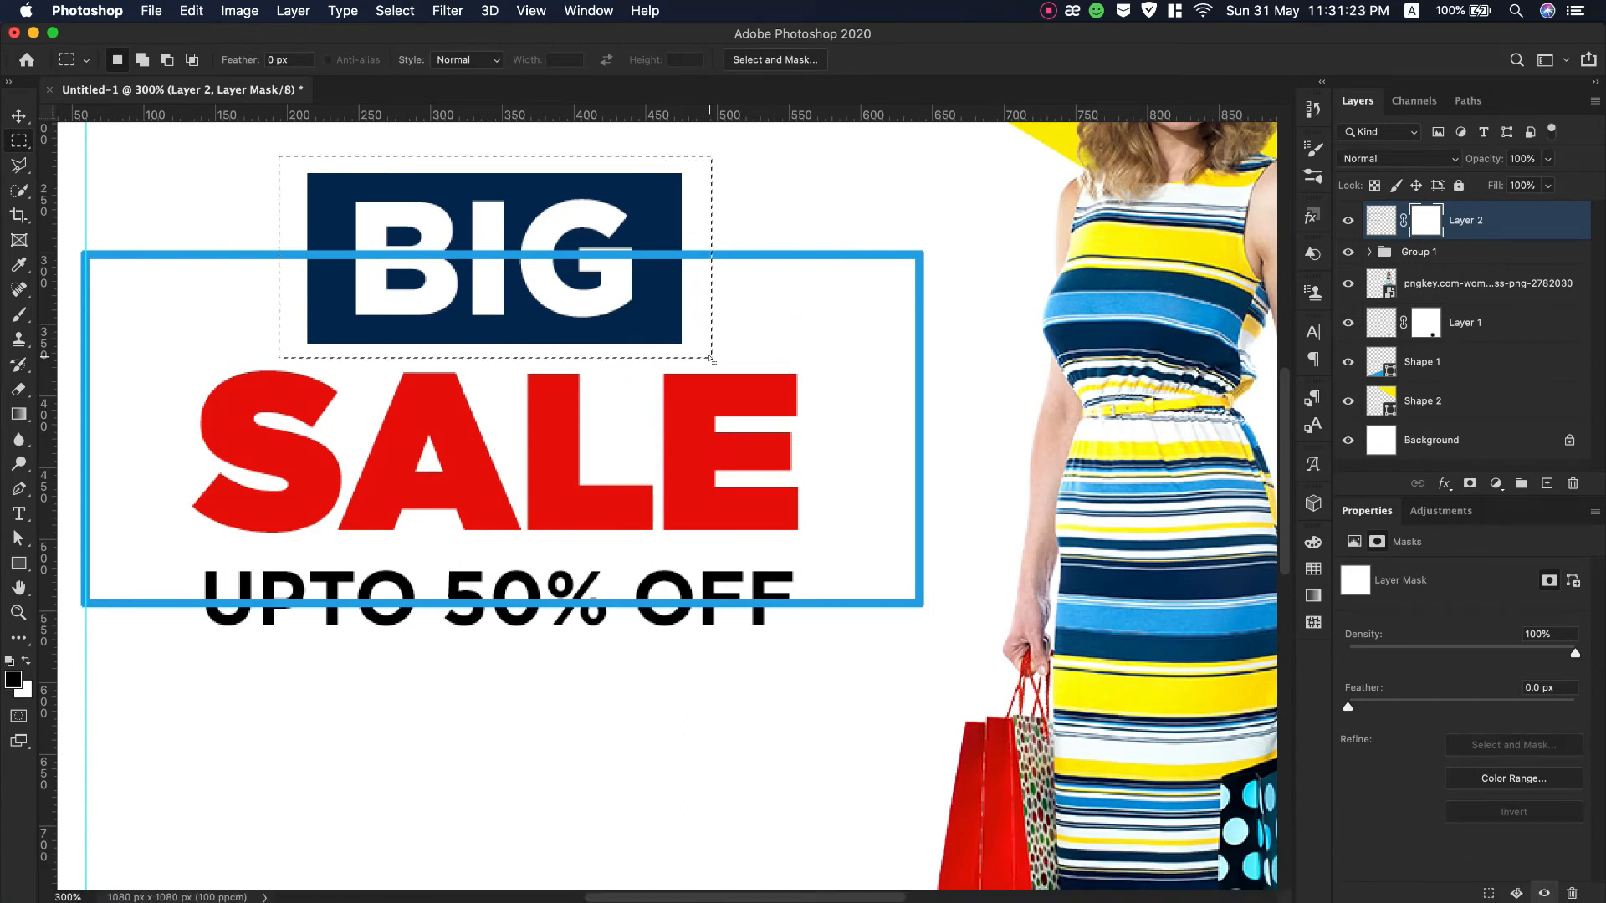
{"action": "key", "text": "alt+Delete"}
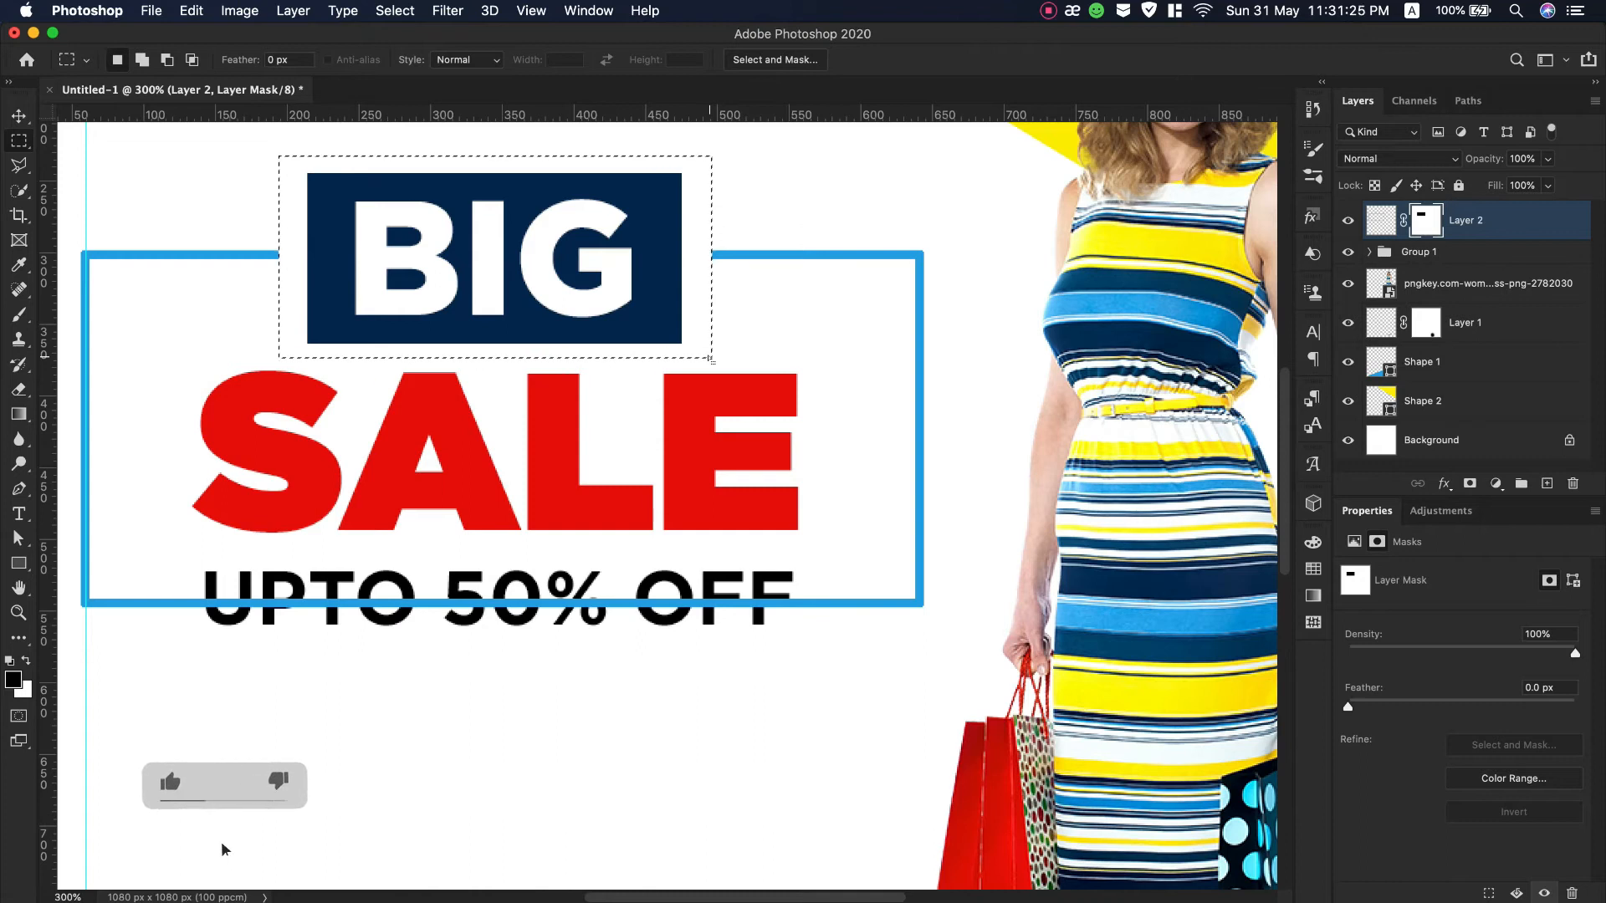
{"action": "left_click", "coordinate": [394, 10]}
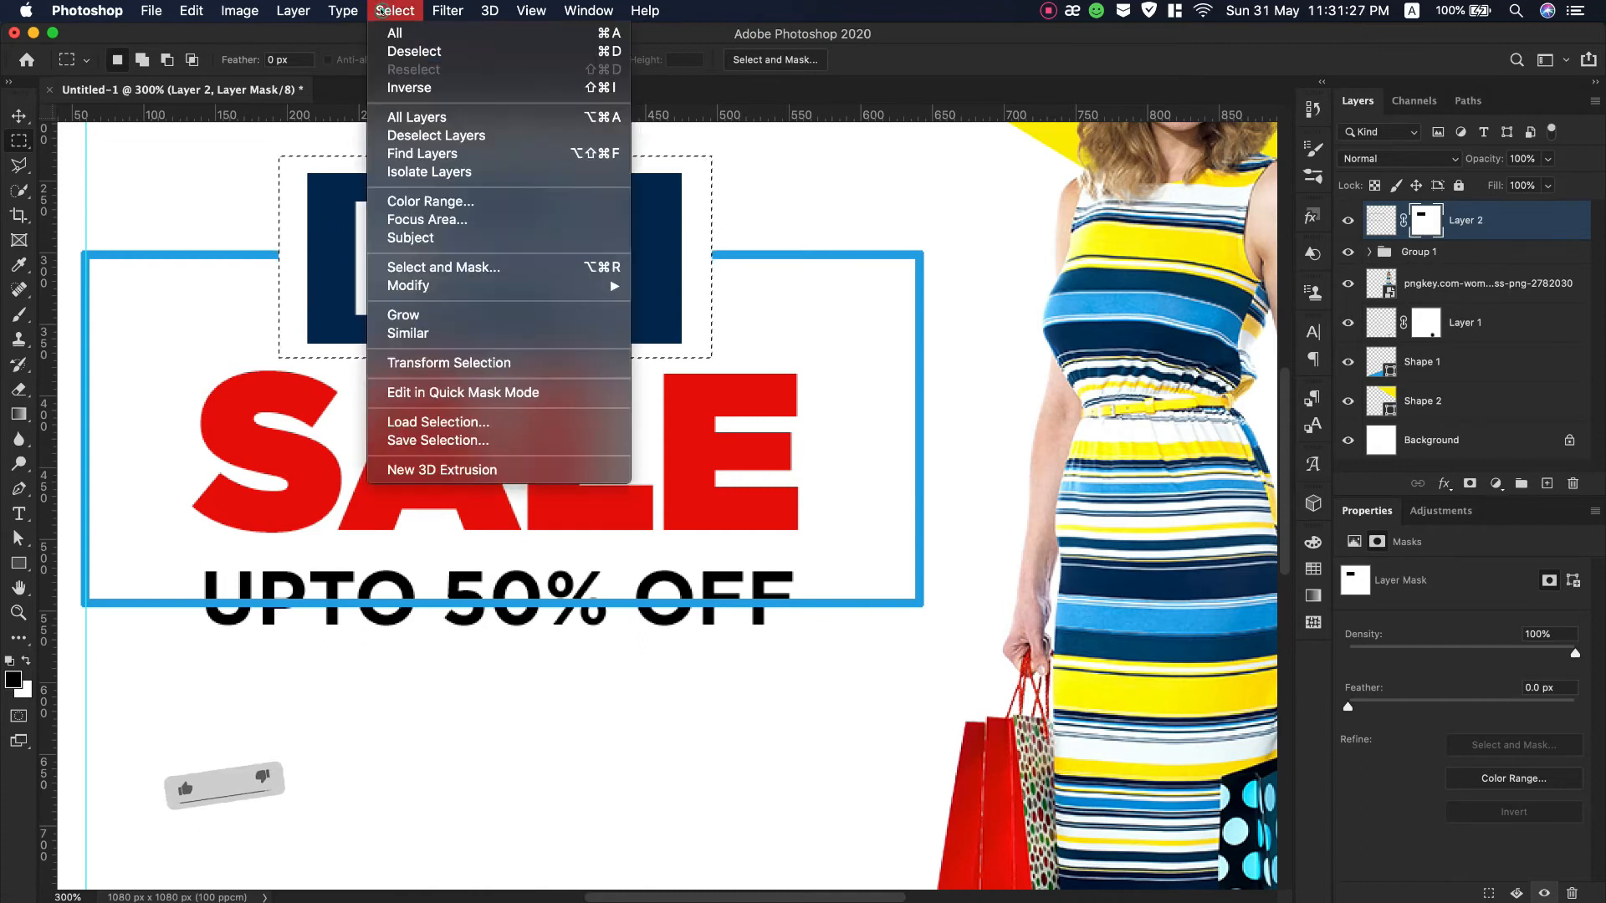
{"action": "left_click", "coordinate": [419, 50]}
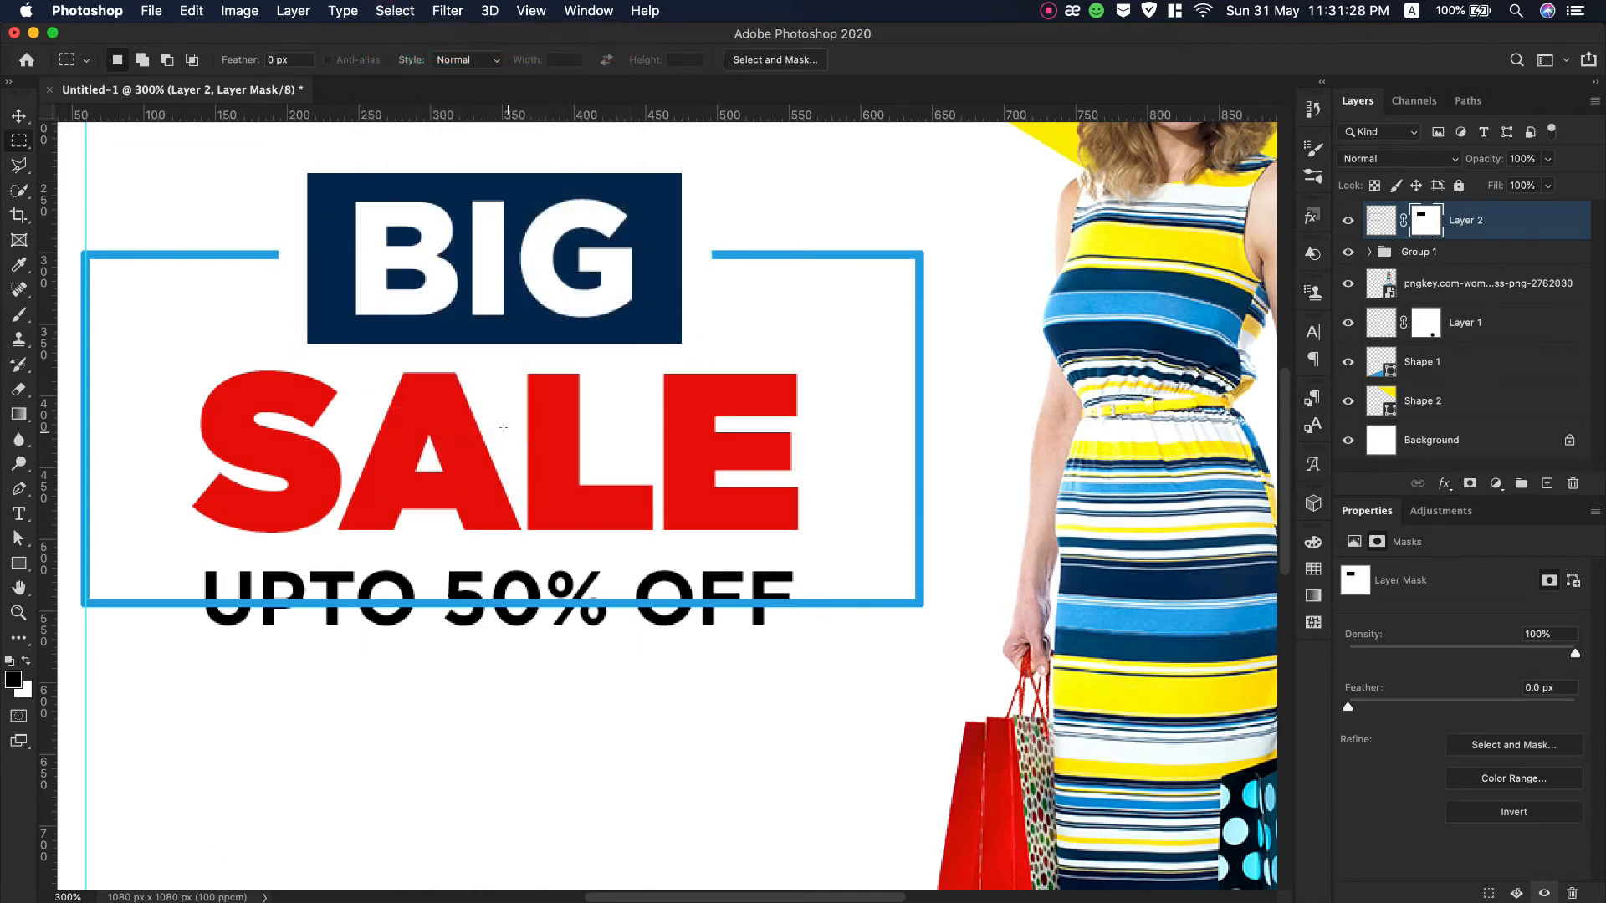
Mask out the part of the blue frame crossing the UPTO 50% OFF text and deselect.
{"action": "scroll", "coordinate": [504, 427], "scroll_direction": "down", "scroll_amount": 1}
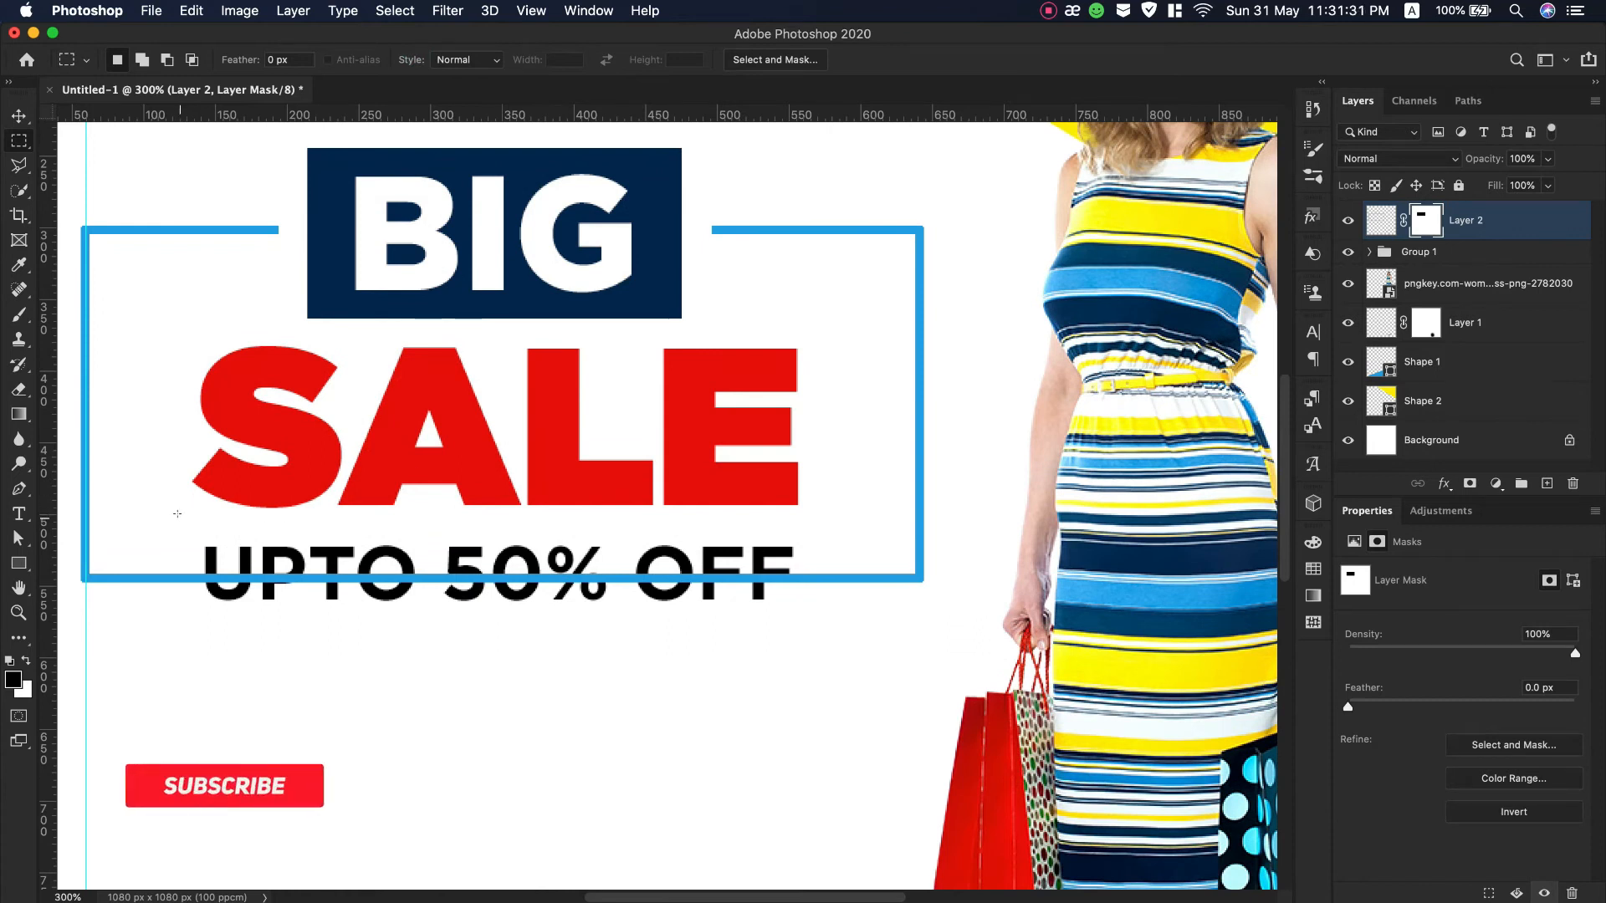
{"action": "left_click_drag", "start_coordinate": [188, 524], "coordinate": [810, 624]}
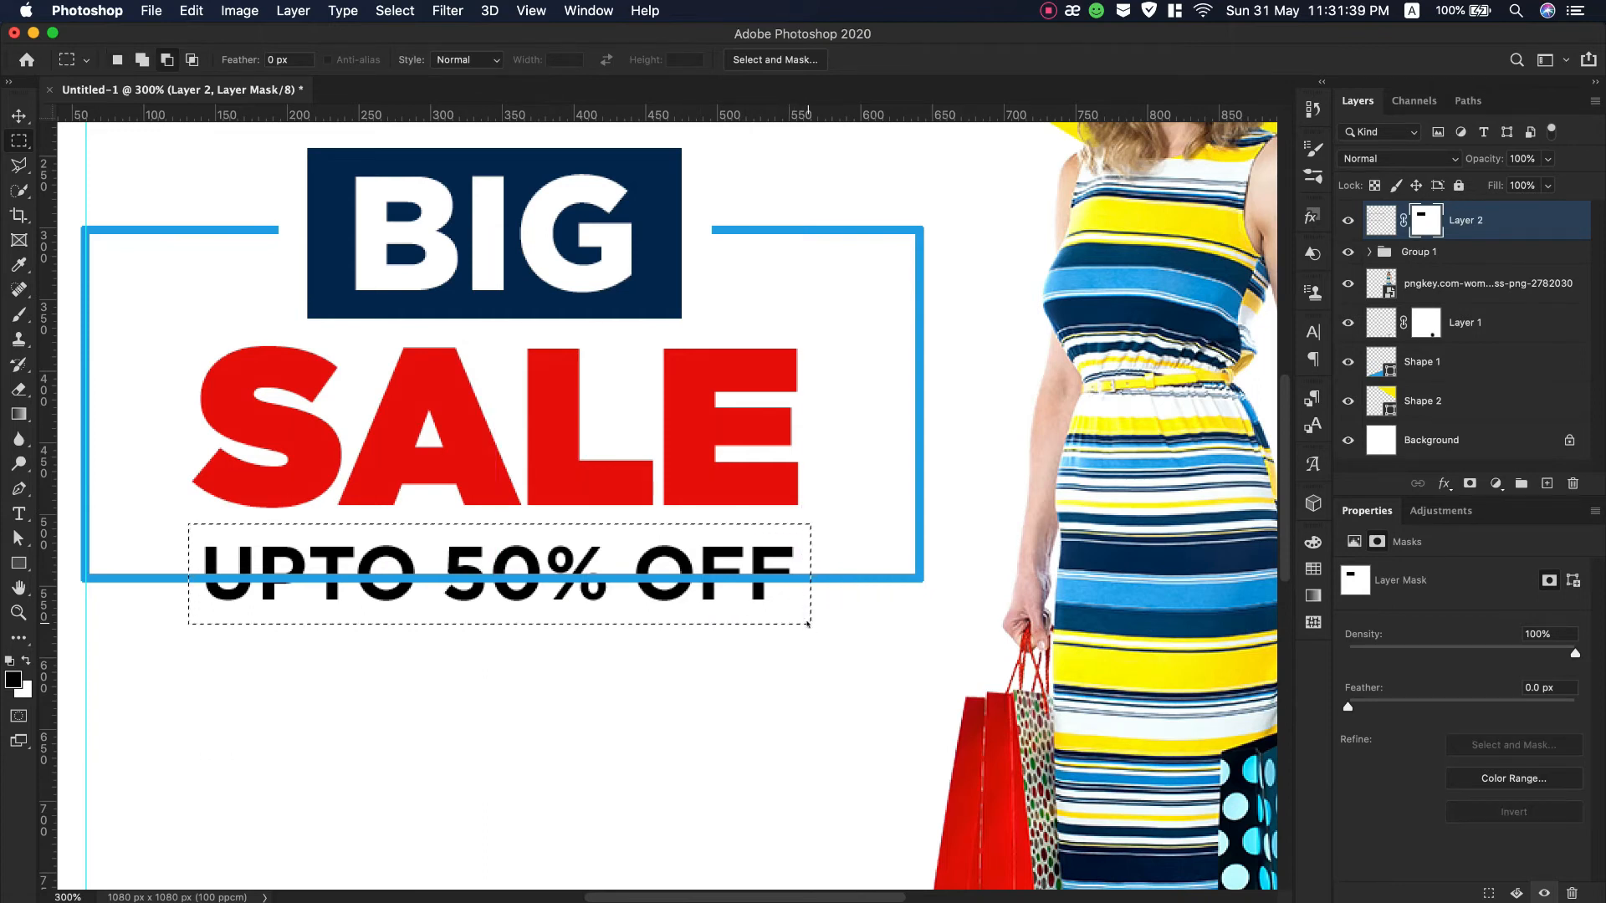
{"action": "key", "text": "alt+BackSpace"}
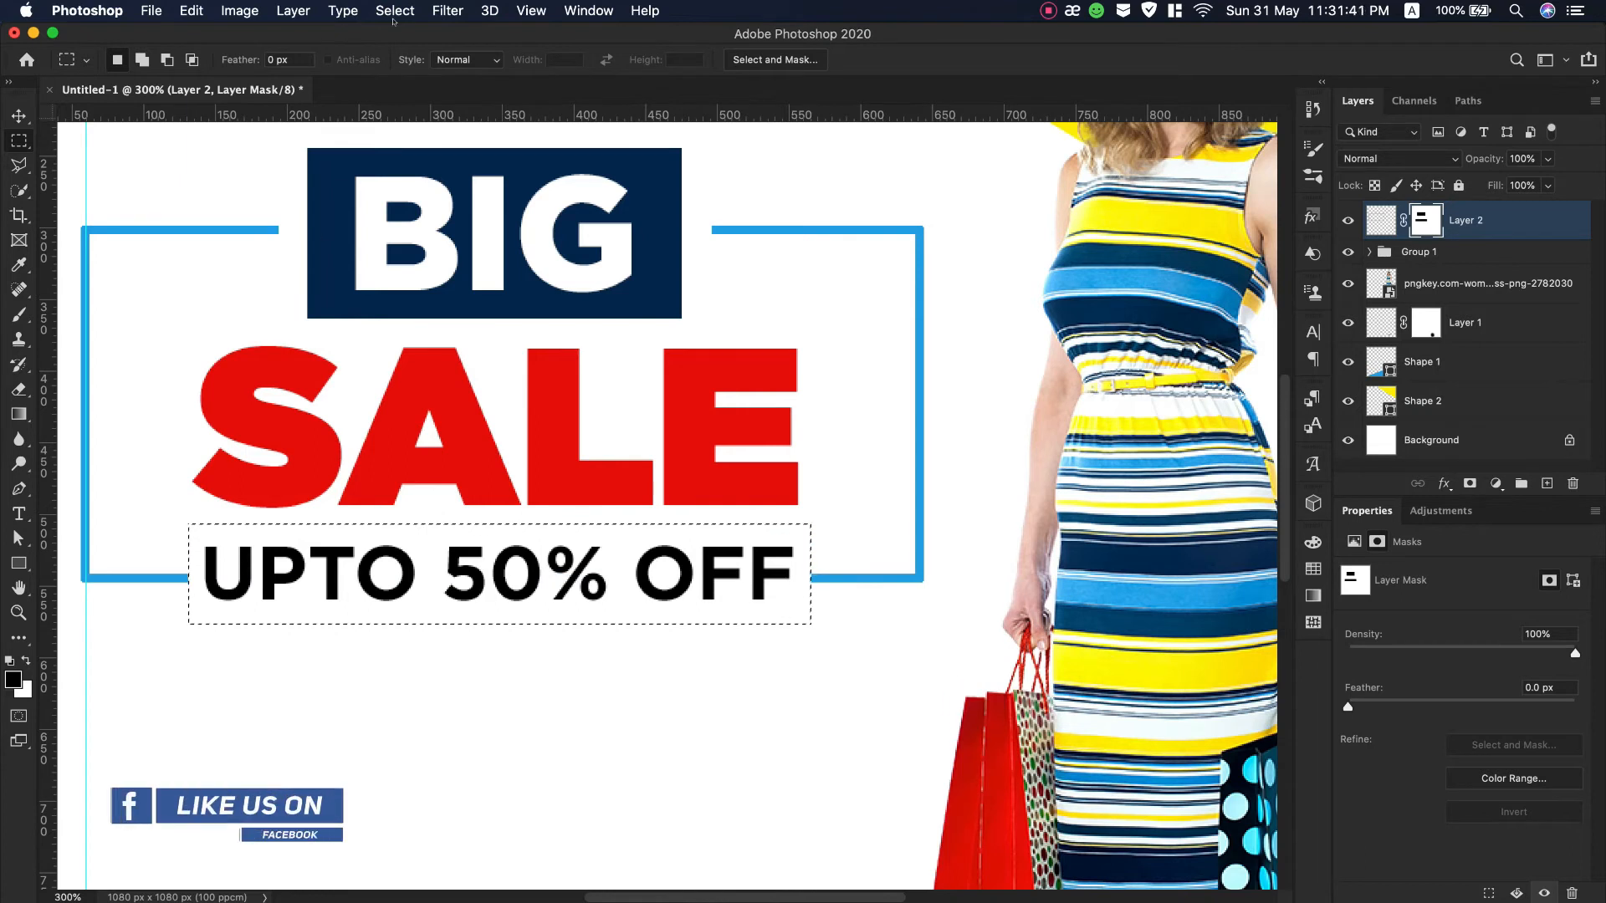
{"action": "left_click", "coordinate": [395, 10]}
{"action": "left_click", "coordinate": [411, 50]}
Draw a rectangle shape about 514 x 98 px below the headline, starting at the left guide.
{"action": "key", "text": "z"}
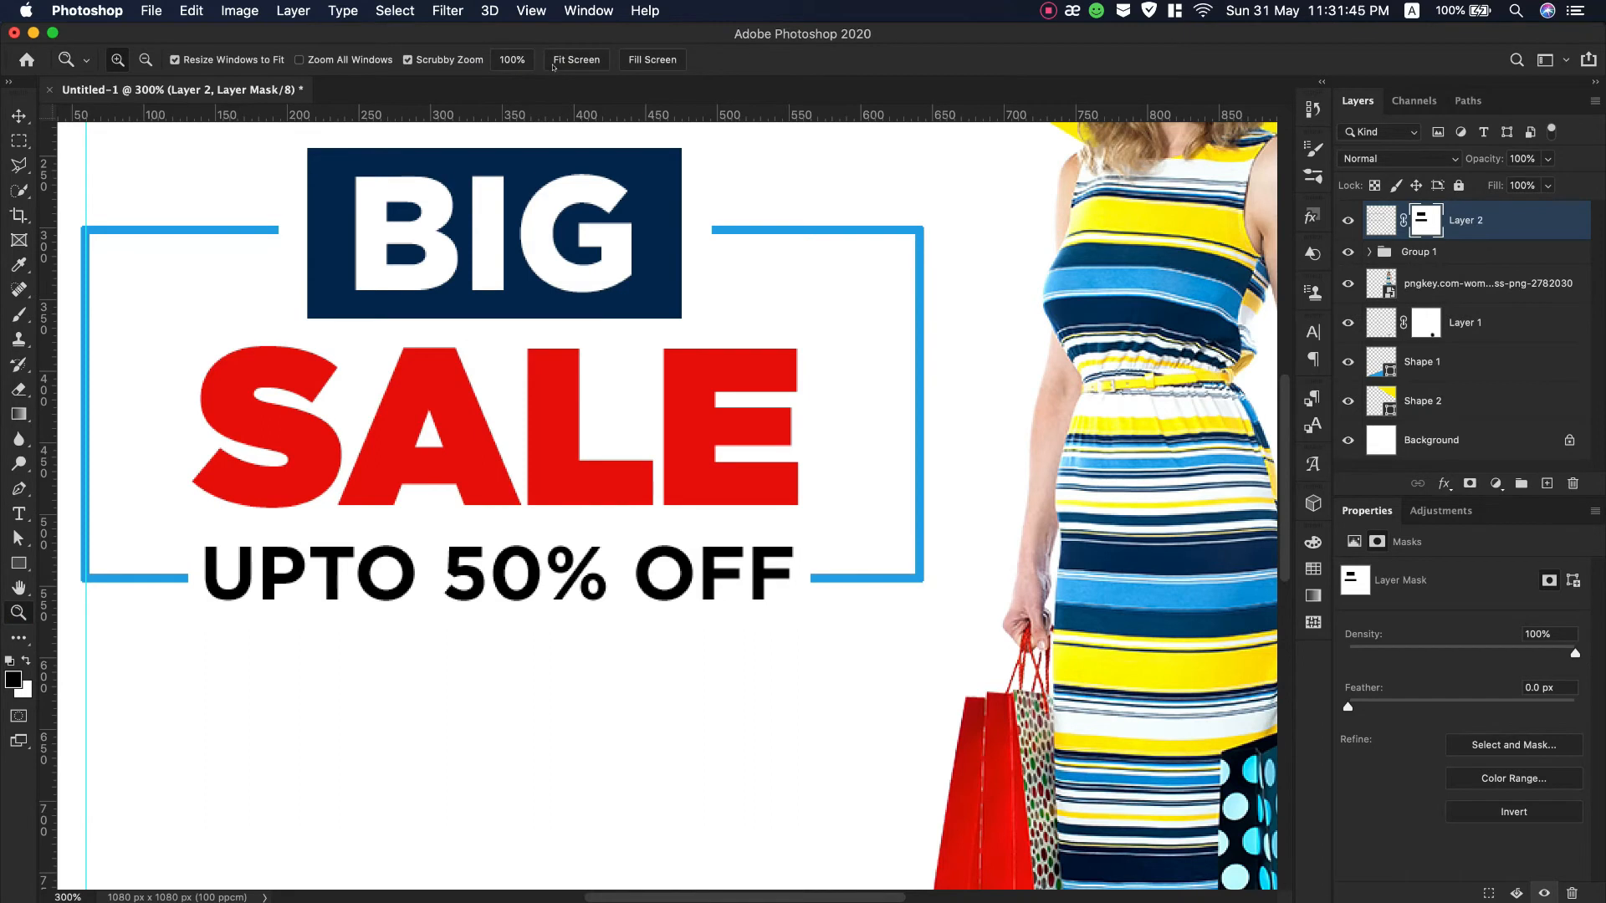
{"action": "left_click", "coordinate": [552, 63]}
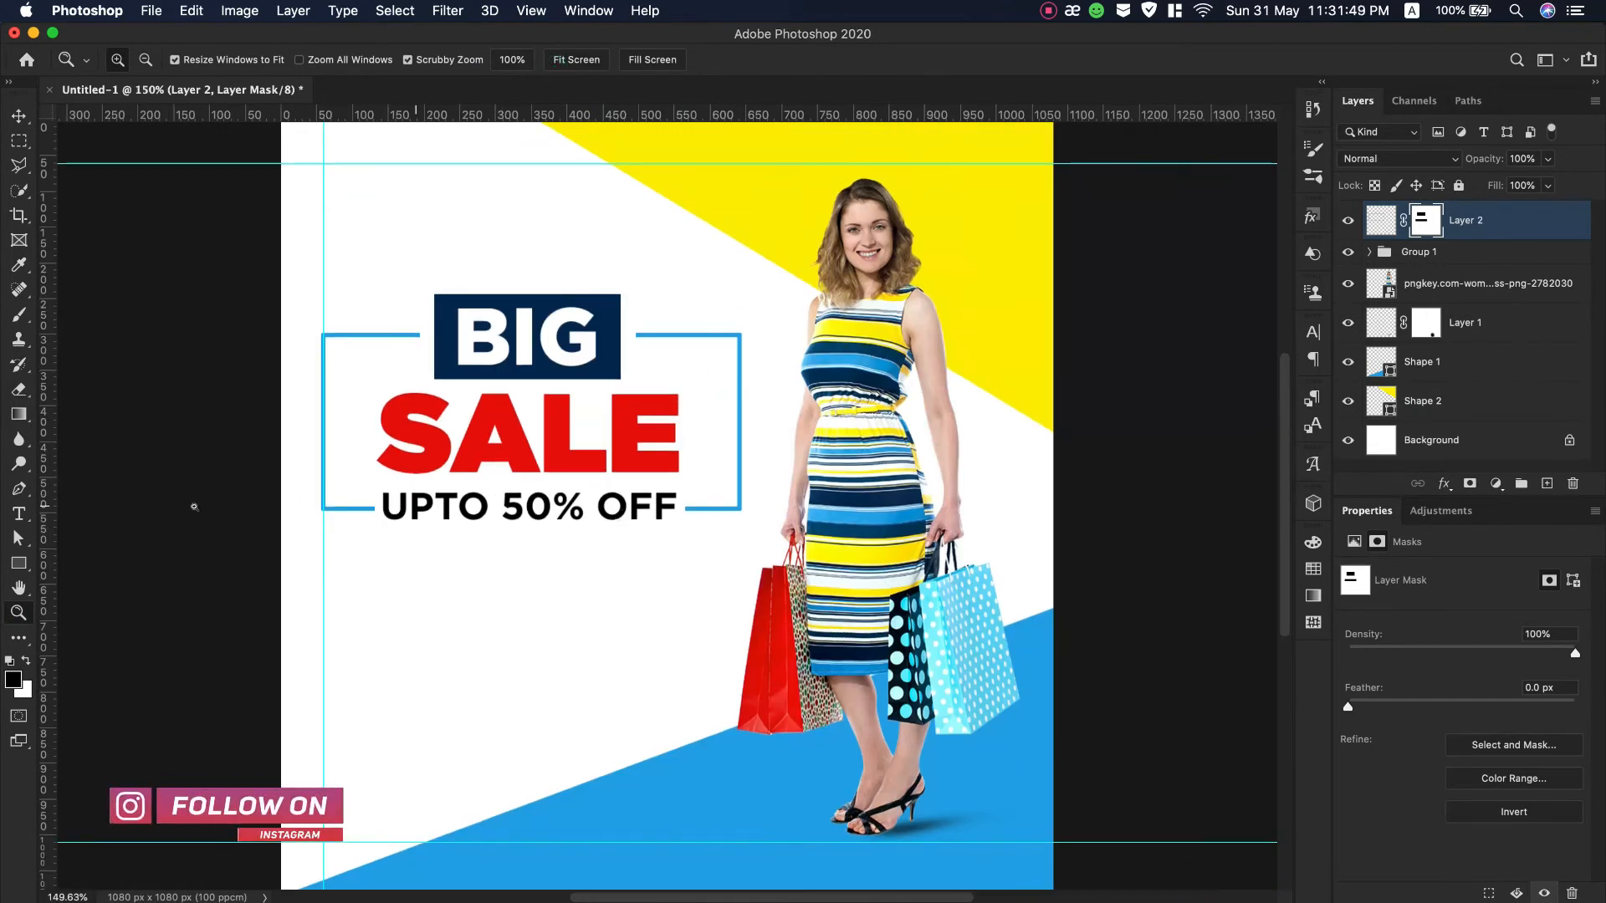
{"action": "key", "text": "u"}
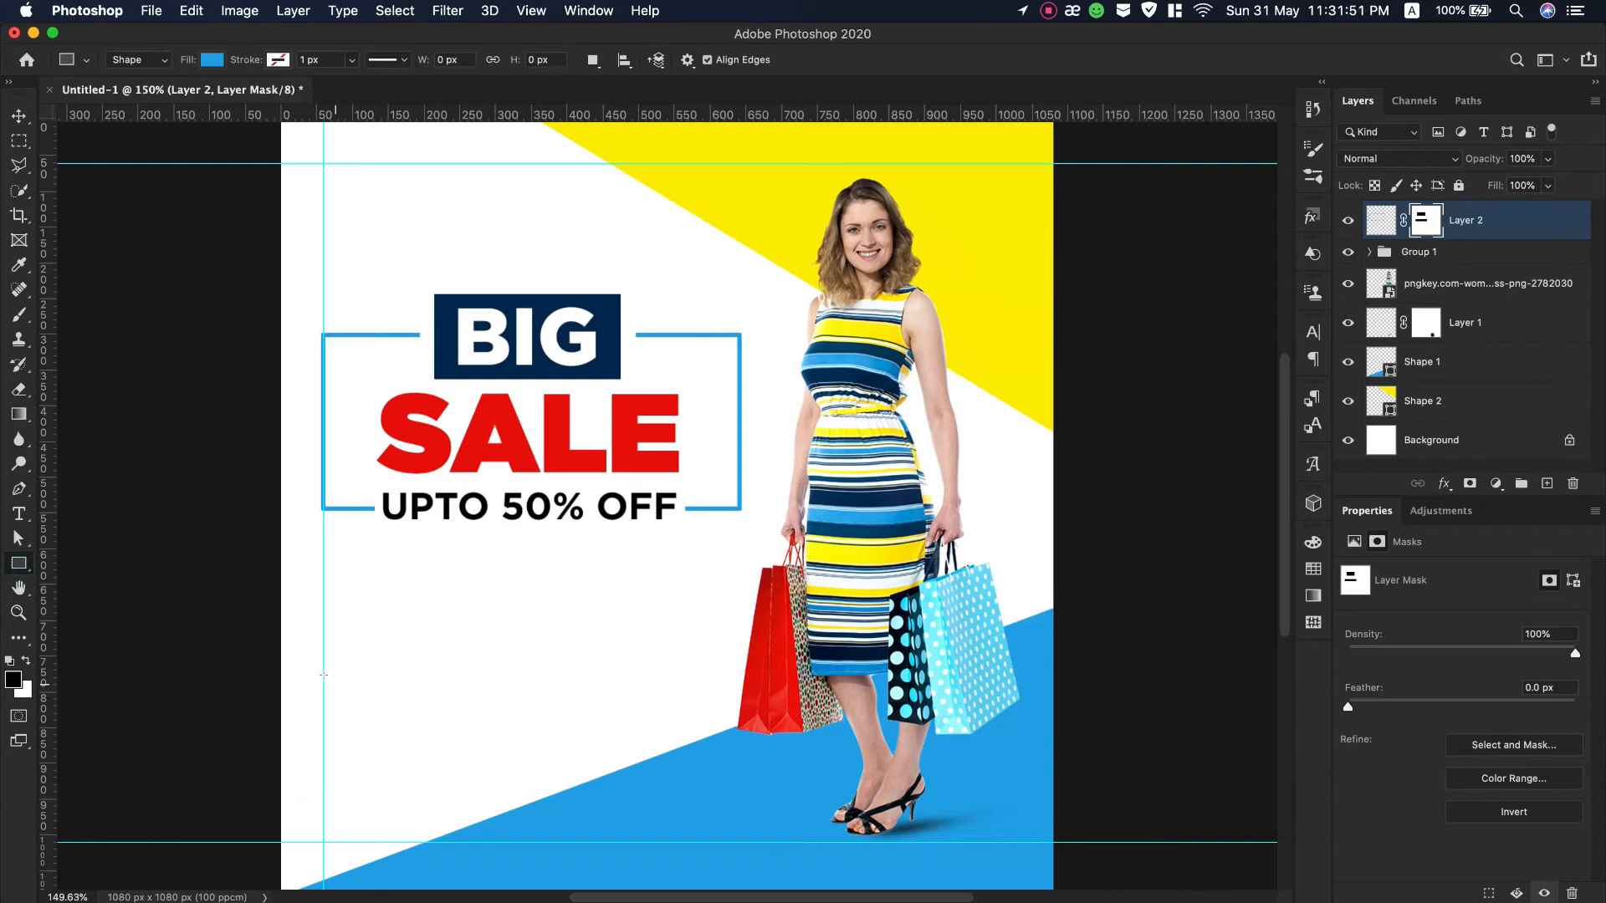
{"action": "left_click_drag", "start_coordinate": [320, 674], "coordinate": [685, 742]}
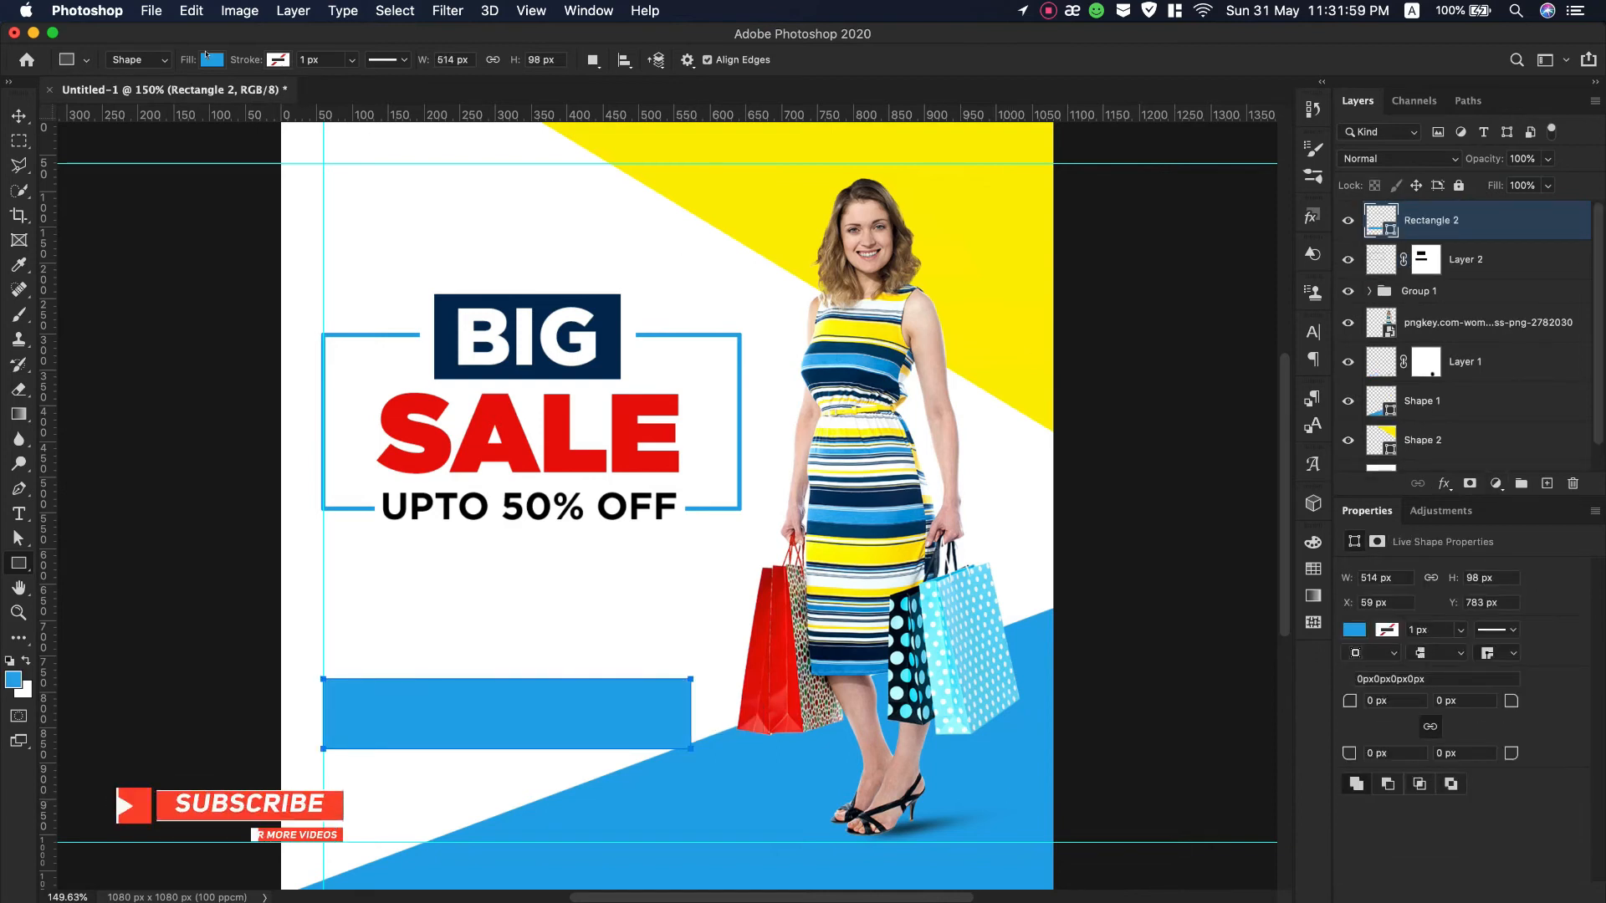
Remove the new rectangle's fill and give it a red stroke.
{"action": "left_click", "coordinate": [285, 63]}
{"action": "left_click", "coordinate": [99, 97]}
{"action": "left_click", "coordinate": [278, 60]}
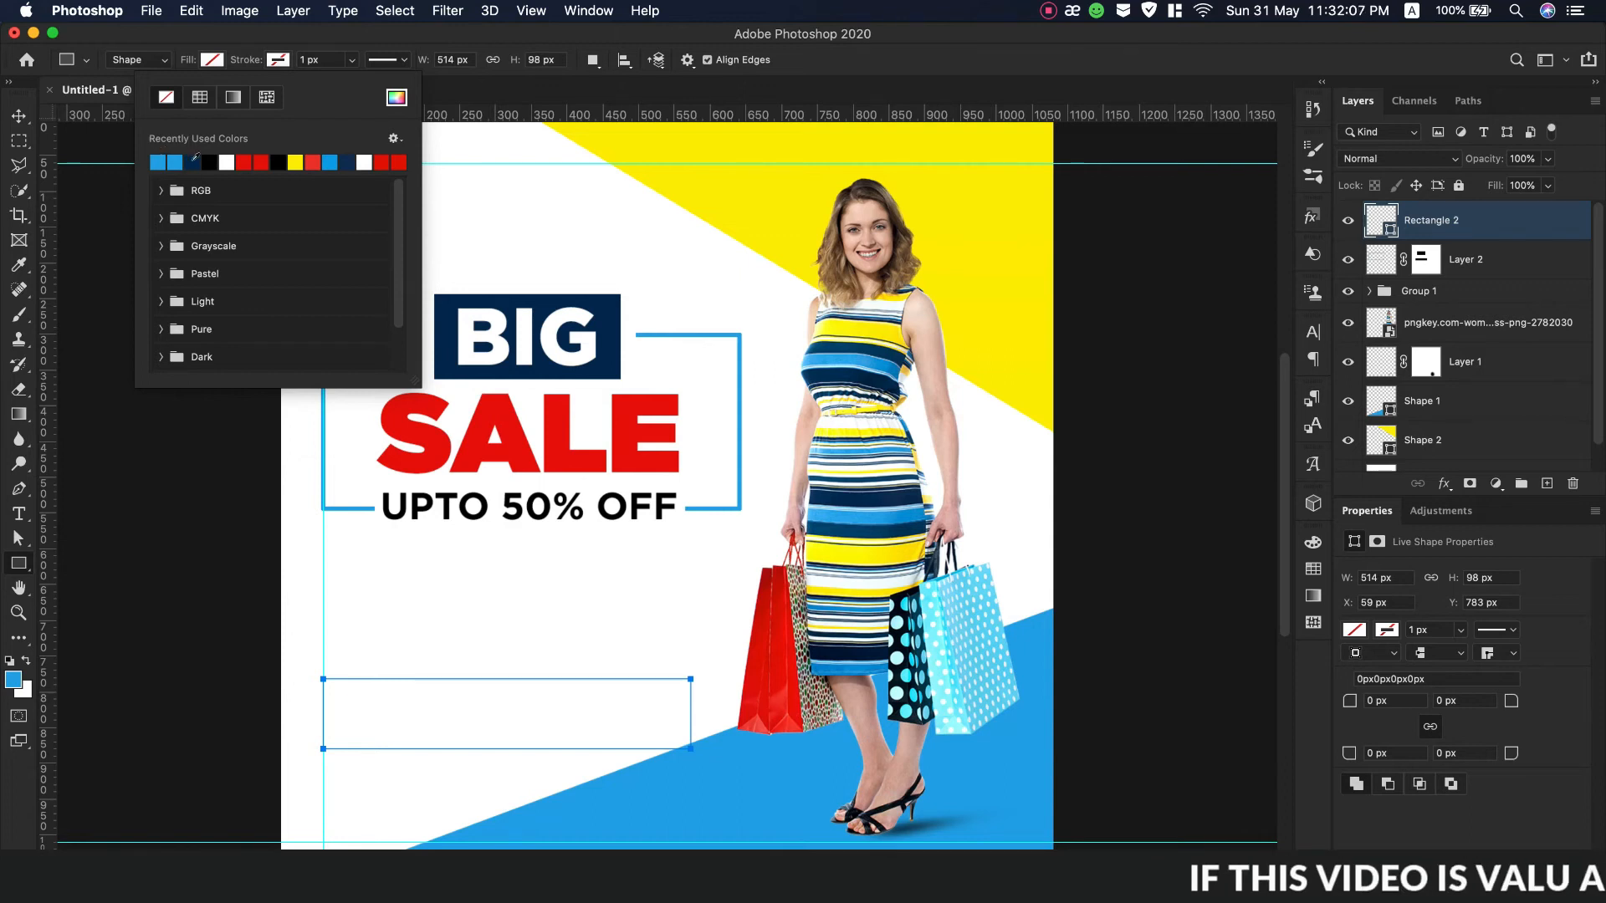
{"action": "left_click", "coordinate": [243, 161]}
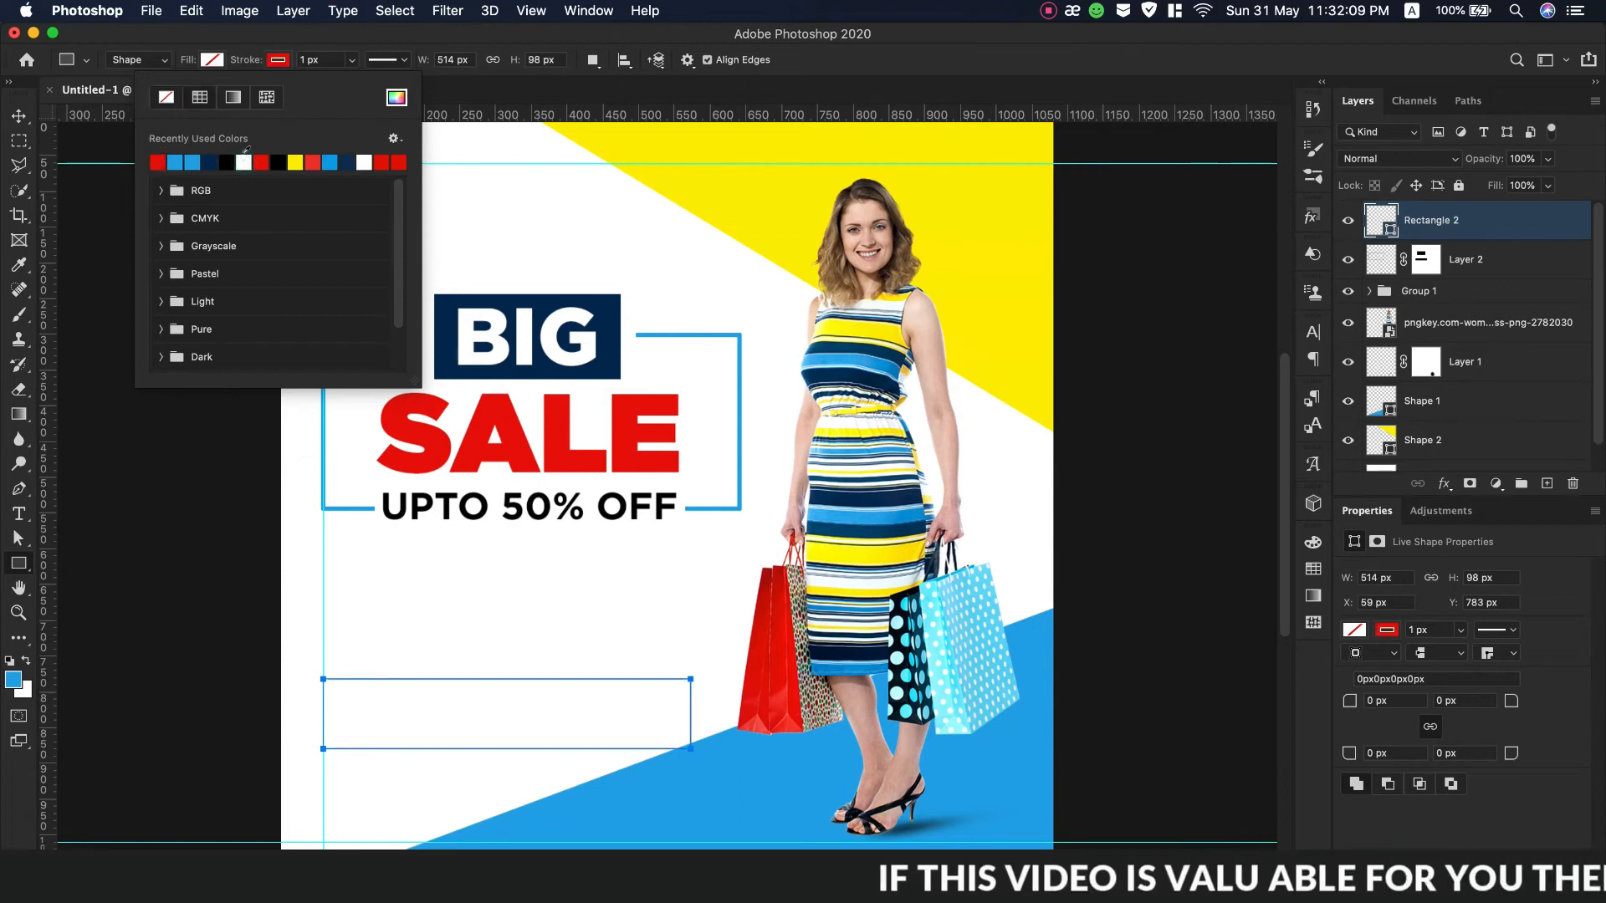
Set the red rectangle's stroke width to 4.12 px and fully round its corners to a 49 px radius.
{"action": "left_click", "coordinate": [353, 61]}
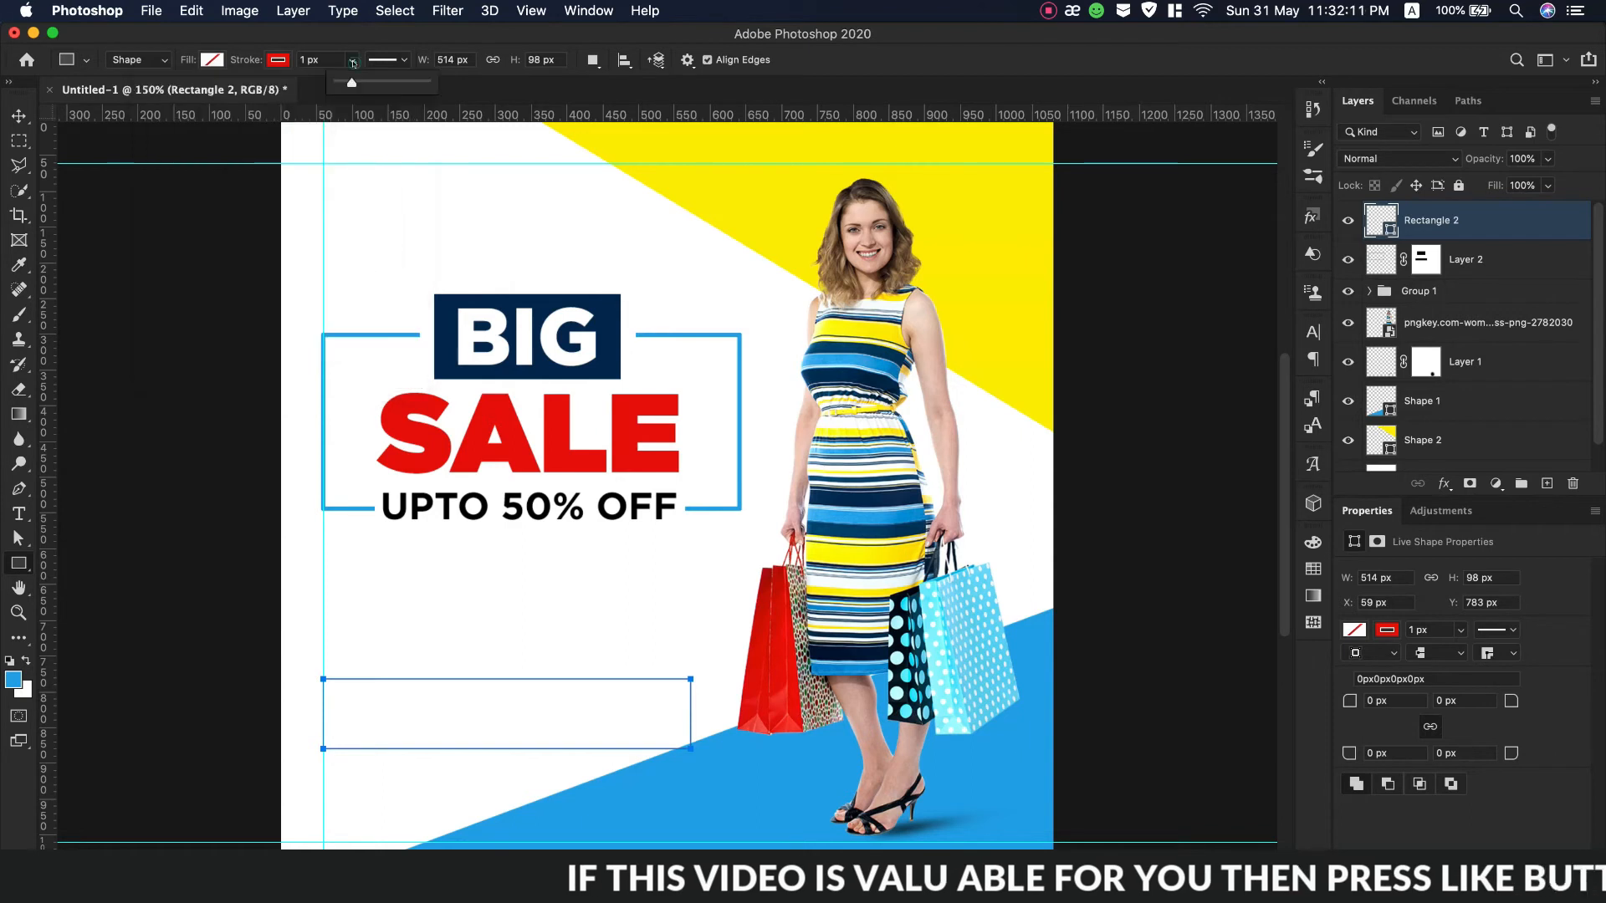
{"action": "left_click_drag", "start_coordinate": [351, 82], "coordinate": [352, 82]}
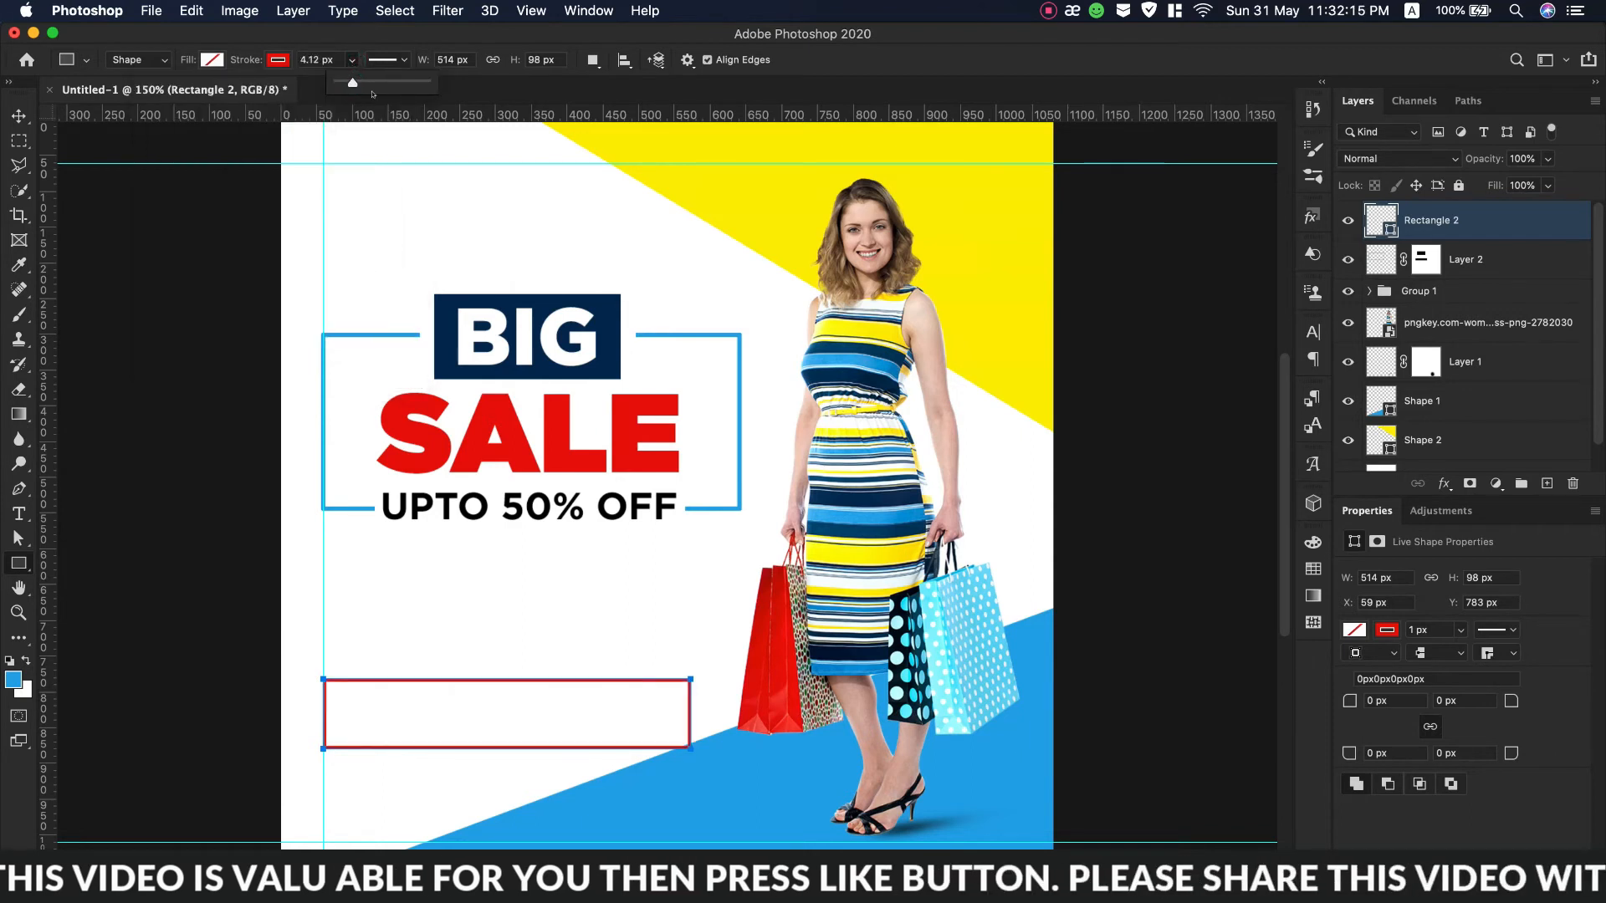
{"action": "left_click_drag", "start_coordinate": [1342, 700], "coordinate": [1378, 689]}
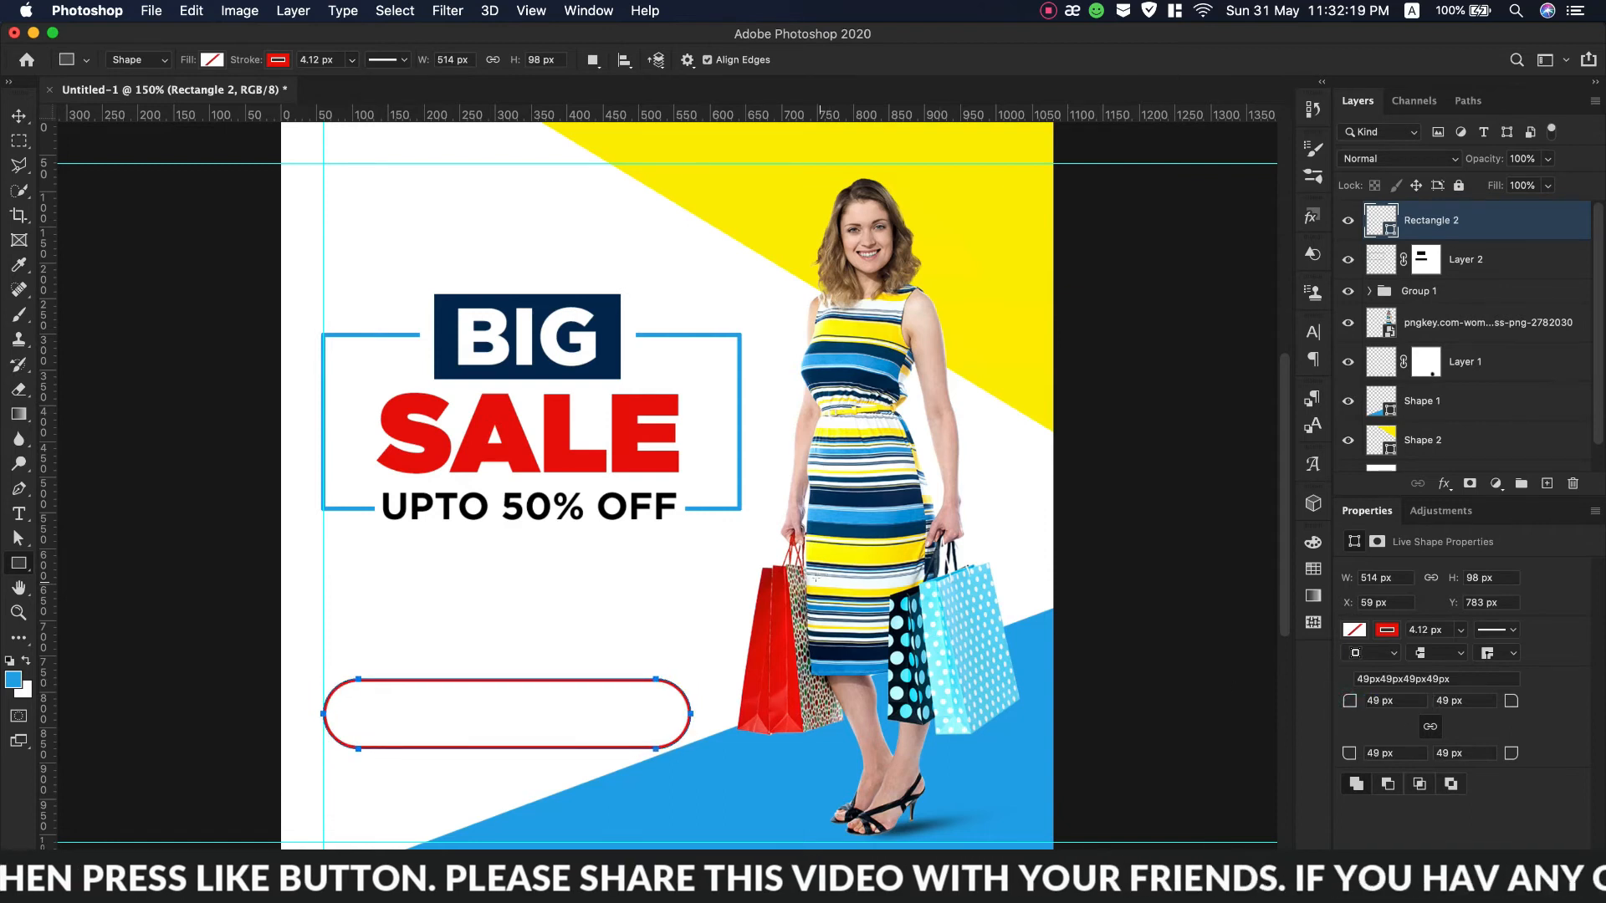
Move the rounded red outline straight up to about Y 734 px, keeping it at the vertical guide.
{"action": "left_click", "coordinate": [19, 116]}
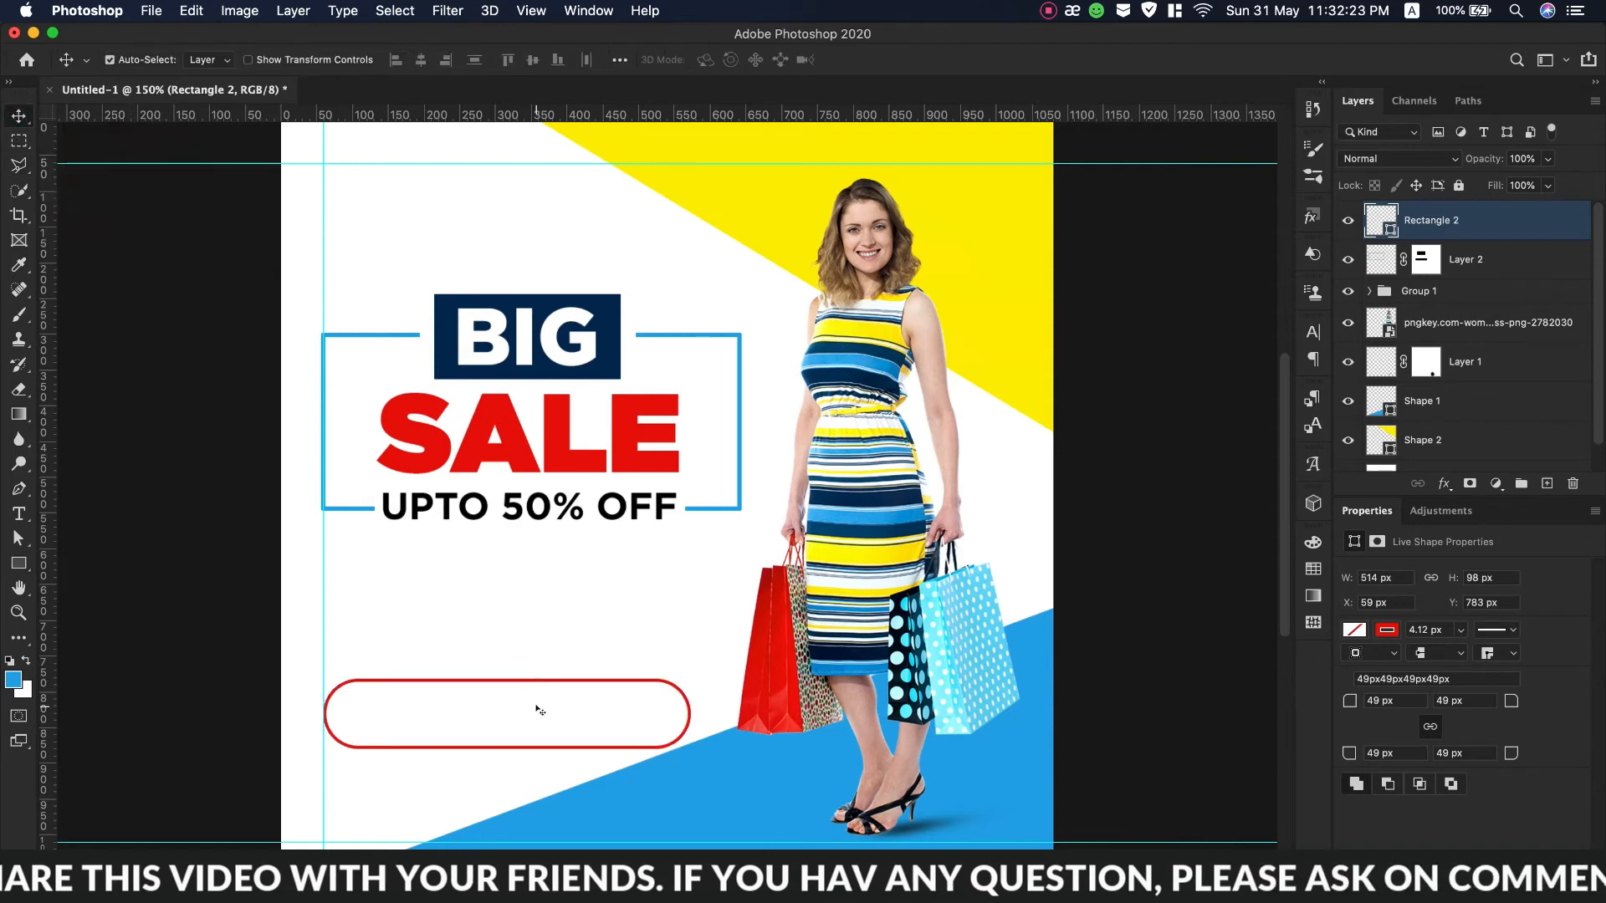
{"action": "left_click_drag", "start_coordinate": [536, 704], "coordinate": [539, 688]}
{"action": "left_click", "coordinate": [1433, 221]}
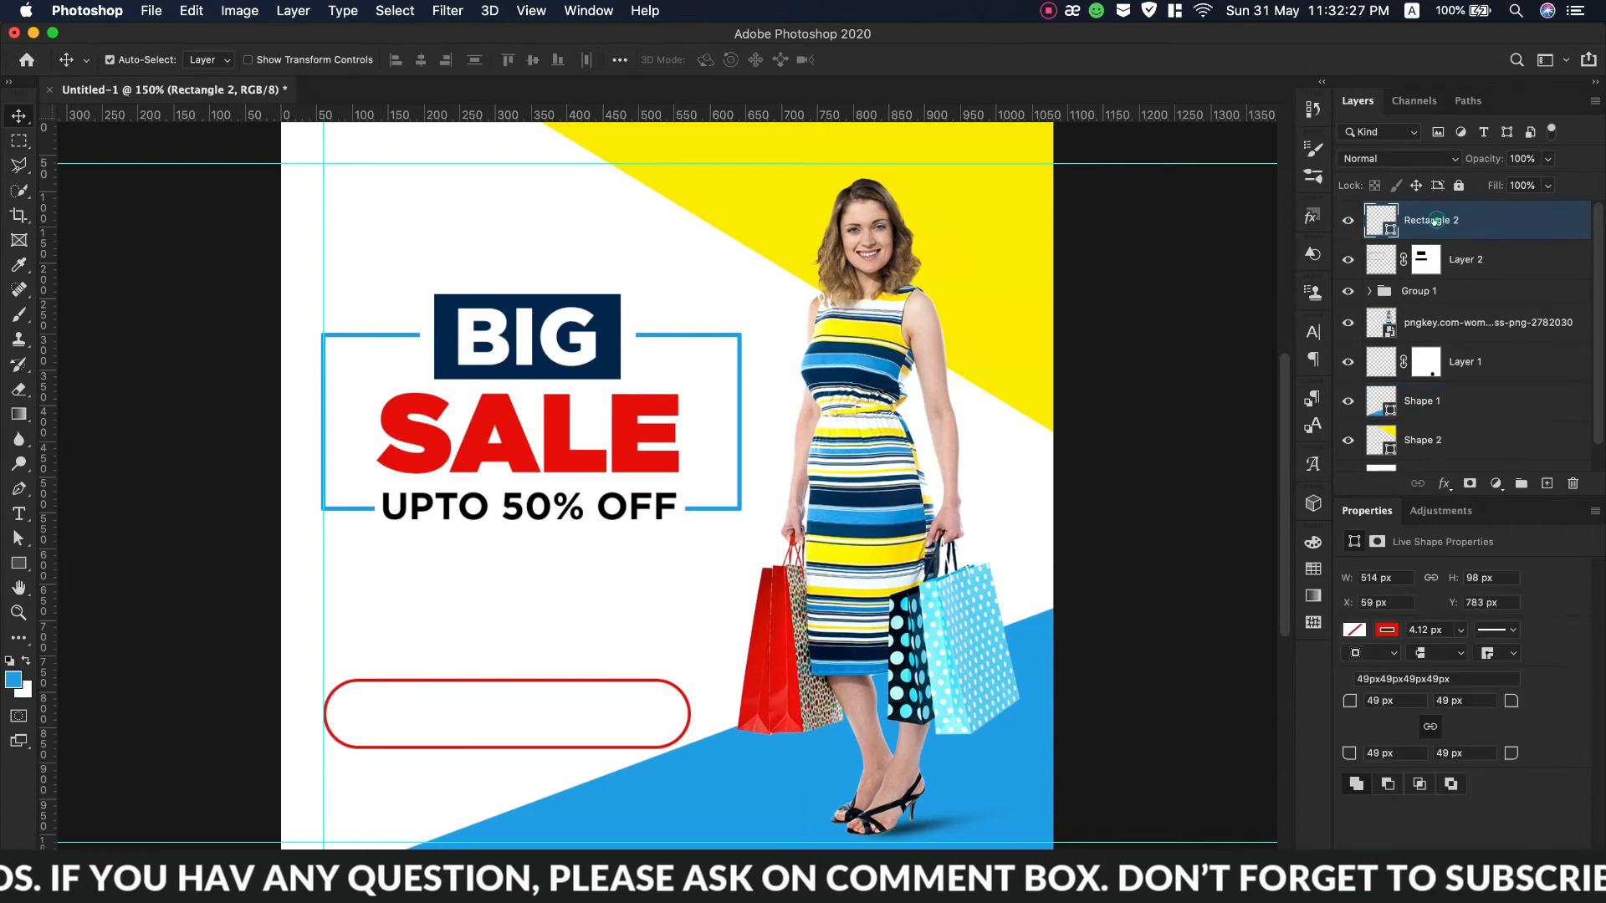
{"action": "left_click_drag", "start_coordinate": [574, 738], "coordinate": [586, 692]}
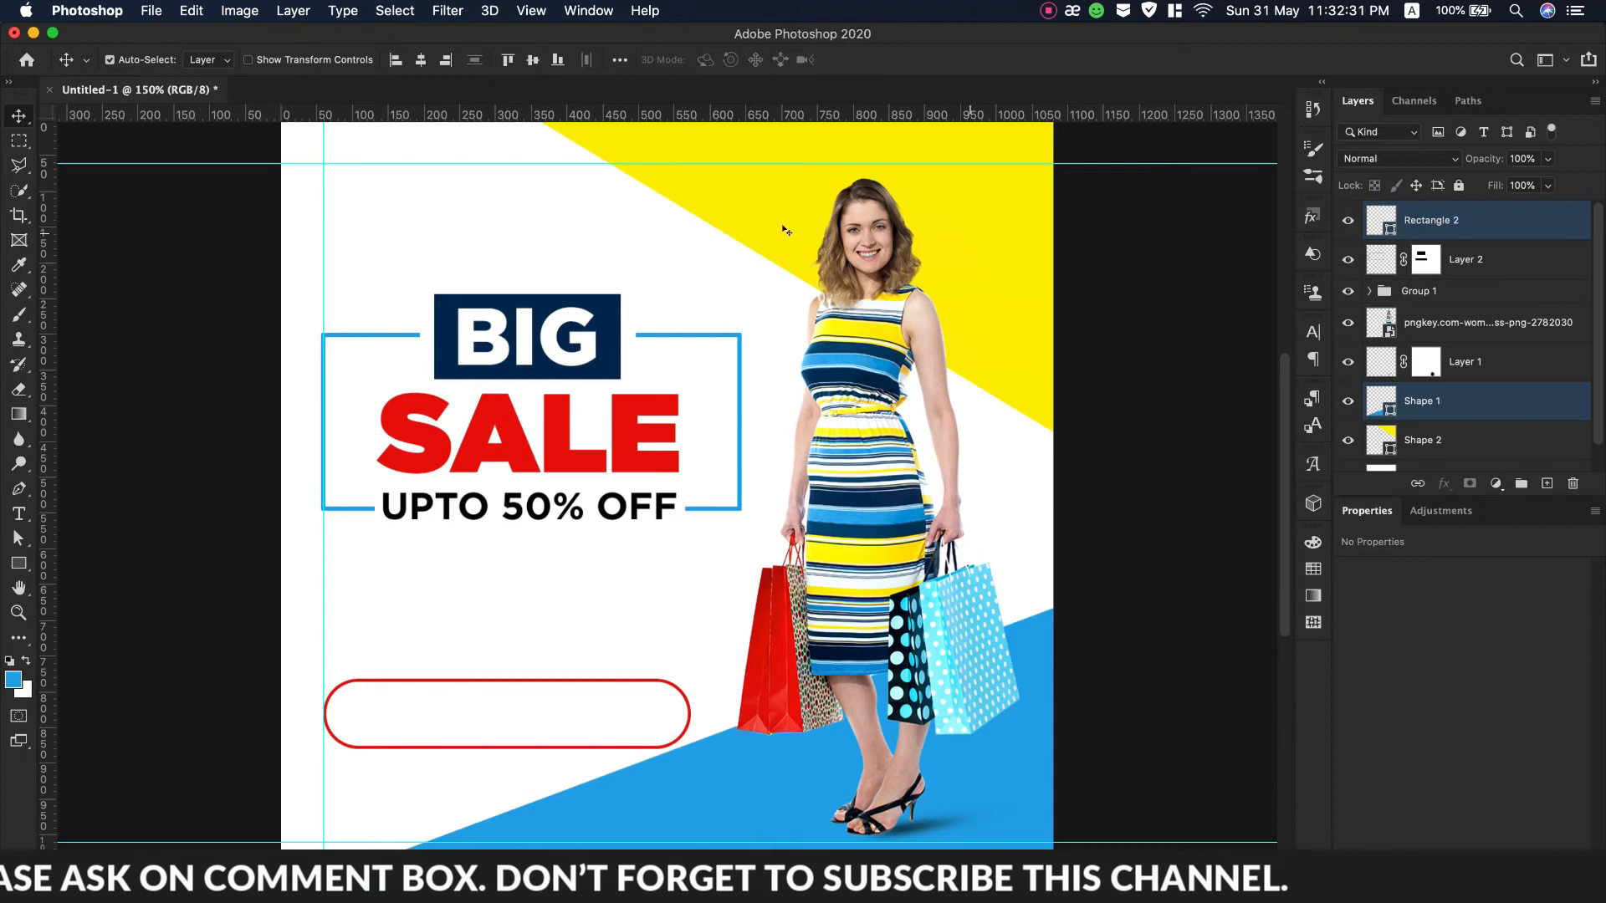
{"action": "left_click", "coordinate": [352, 712]}
{"action": "left_click_drag", "start_coordinate": [389, 686], "coordinate": [393, 649]}
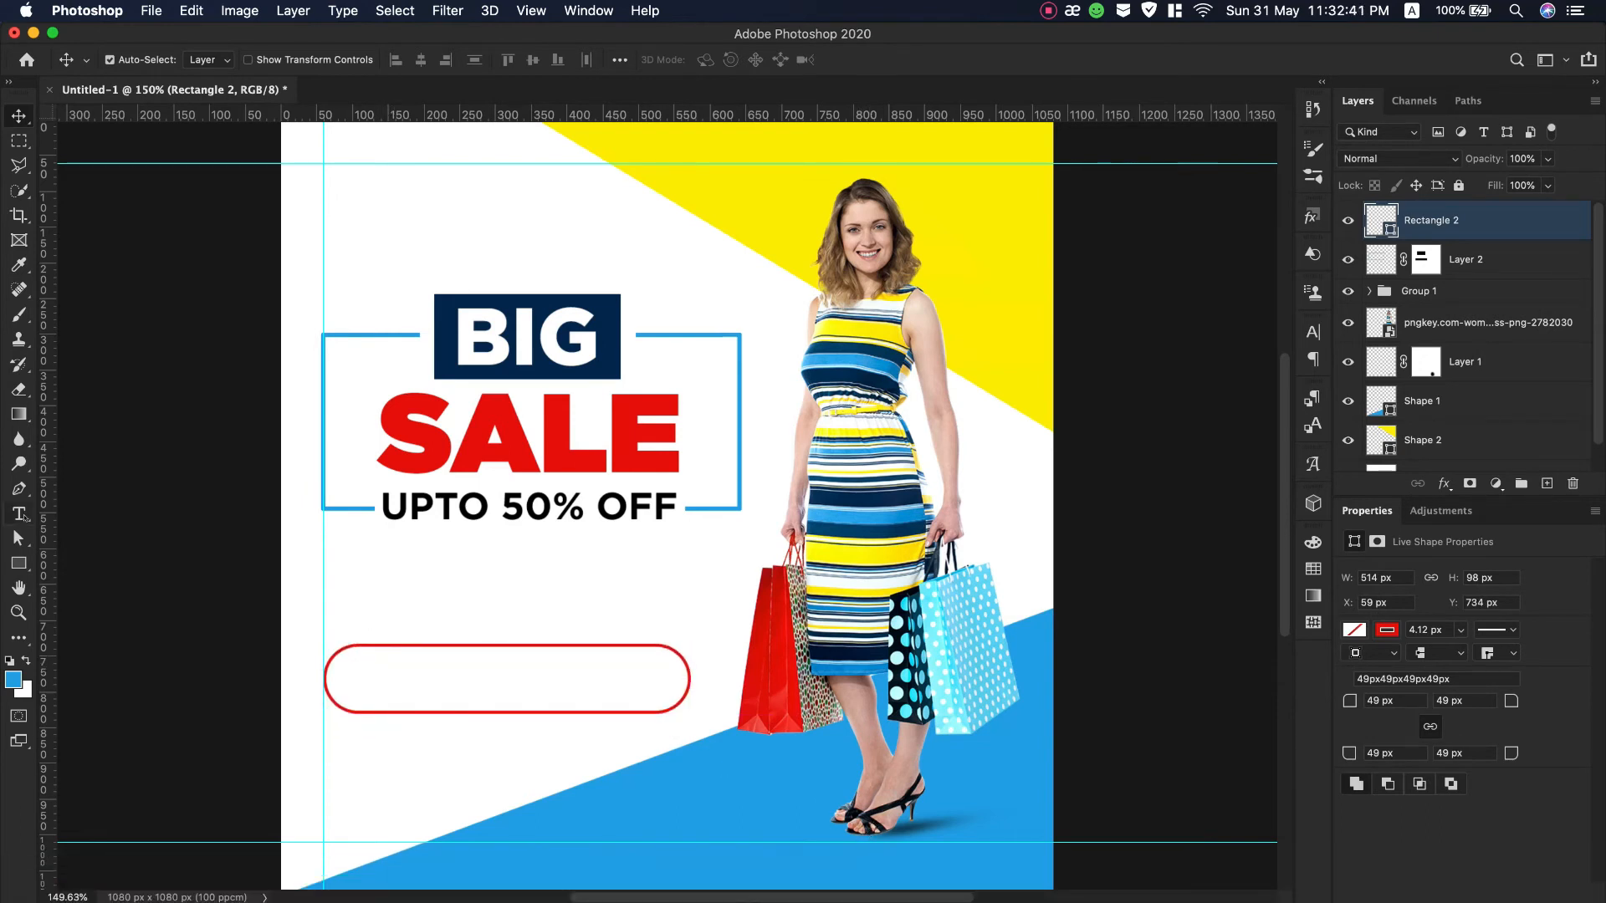
Add the blue text SHOP NOW in 15 pt Gotham Bold and place it inside the rounded red outline.
{"action": "left_click", "coordinate": [18, 513]}
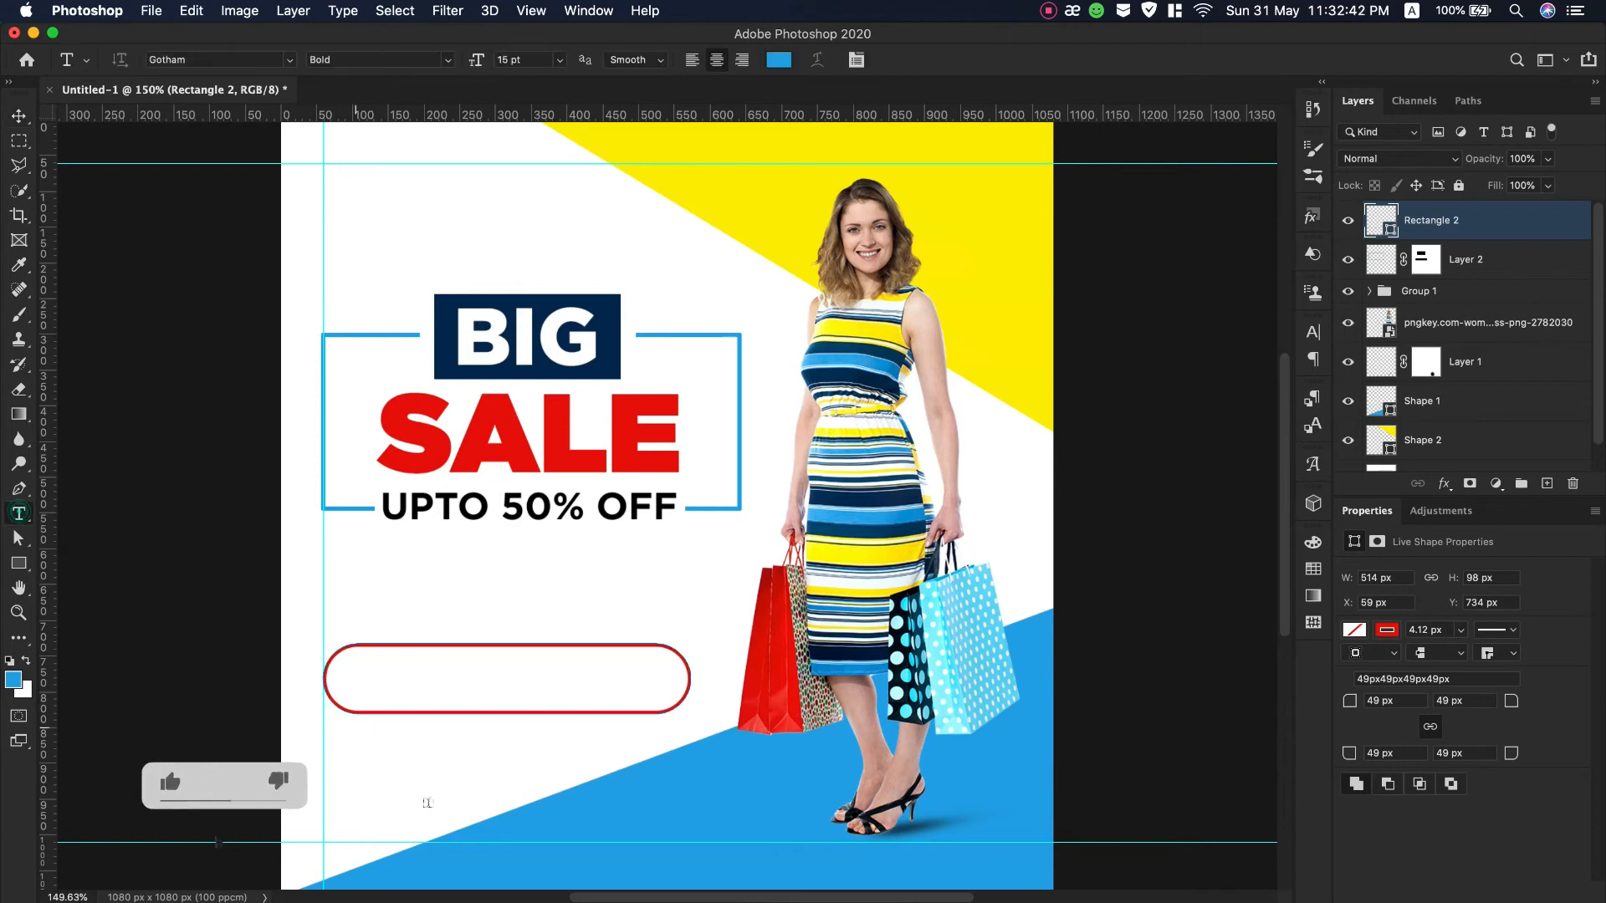
{"action": "left_click", "coordinate": [373, 773]}
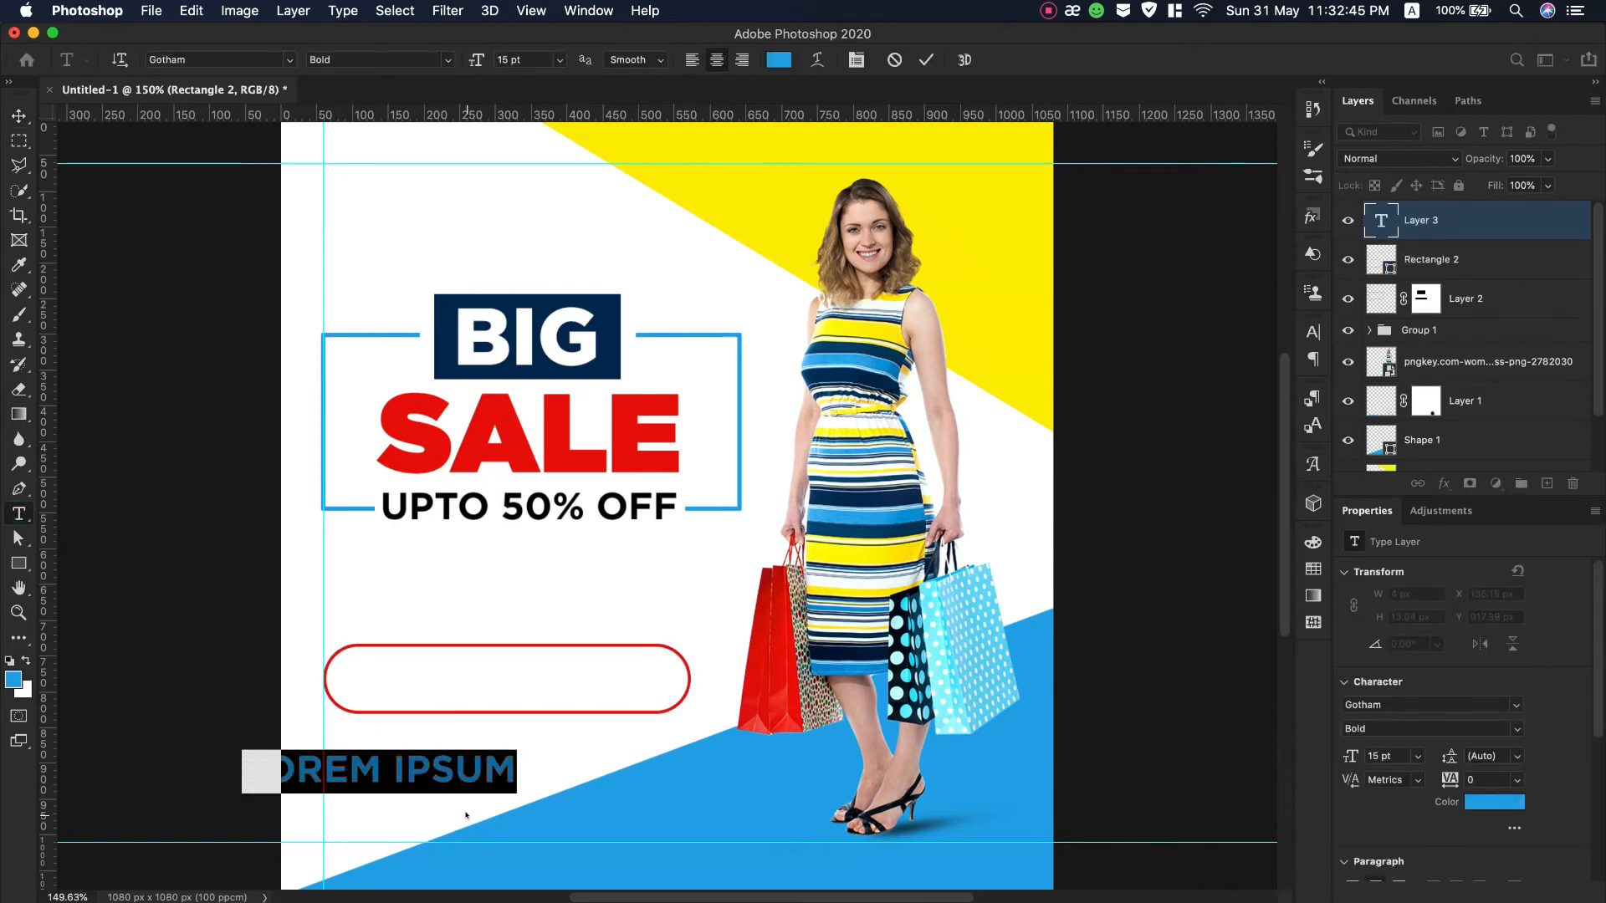
{"action": "type", "text": "SHOP"}
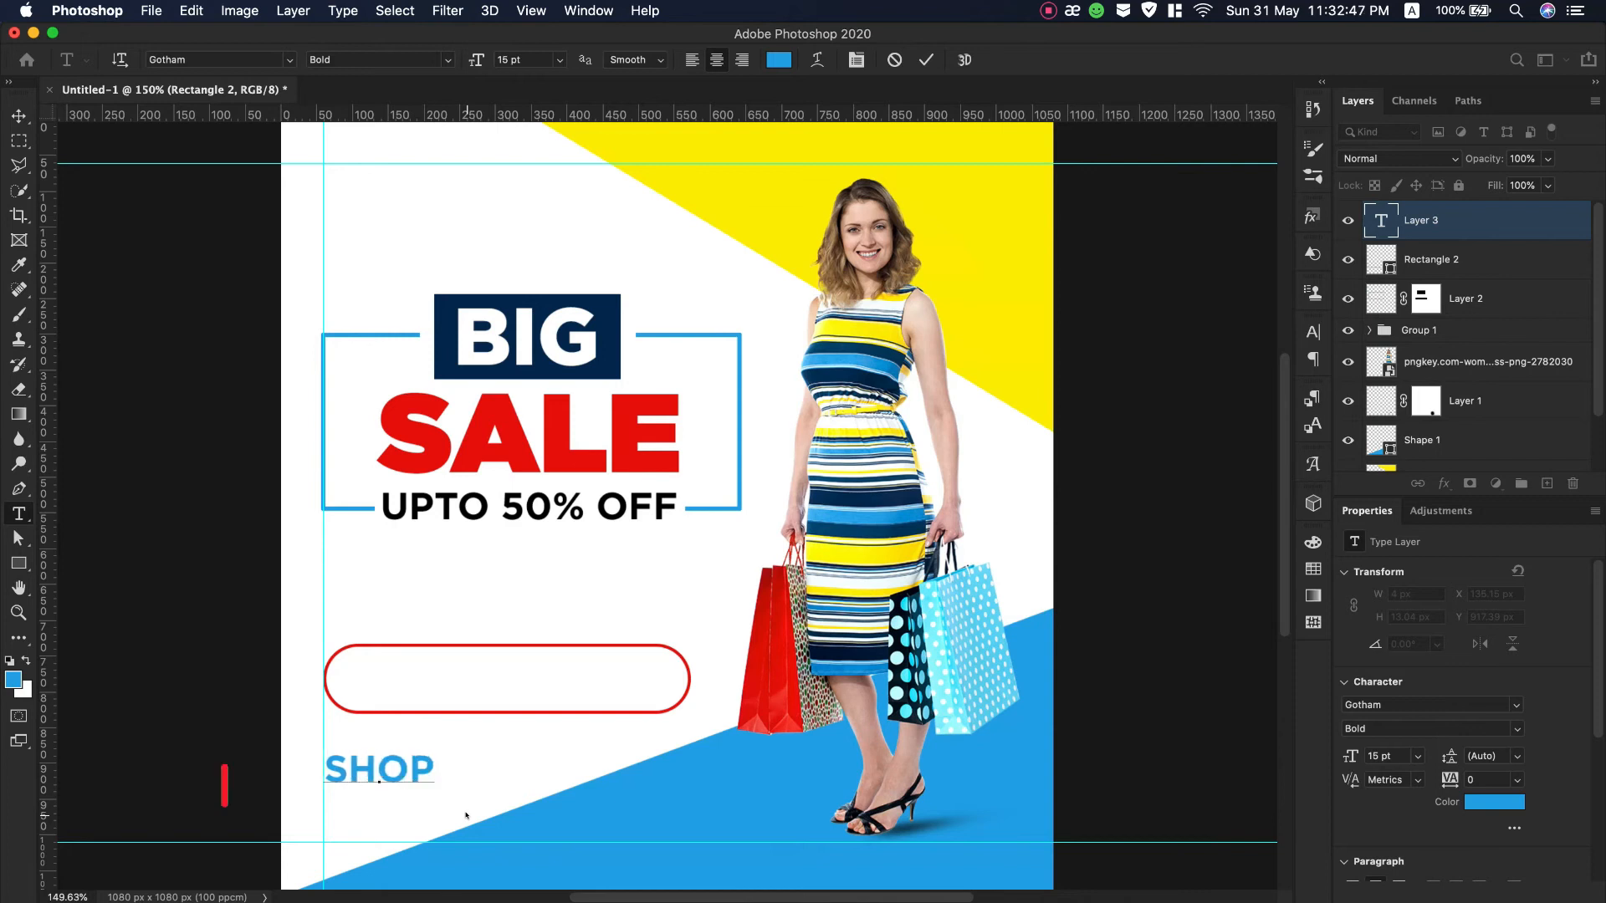
{"action": "type", "text": " NOW"}
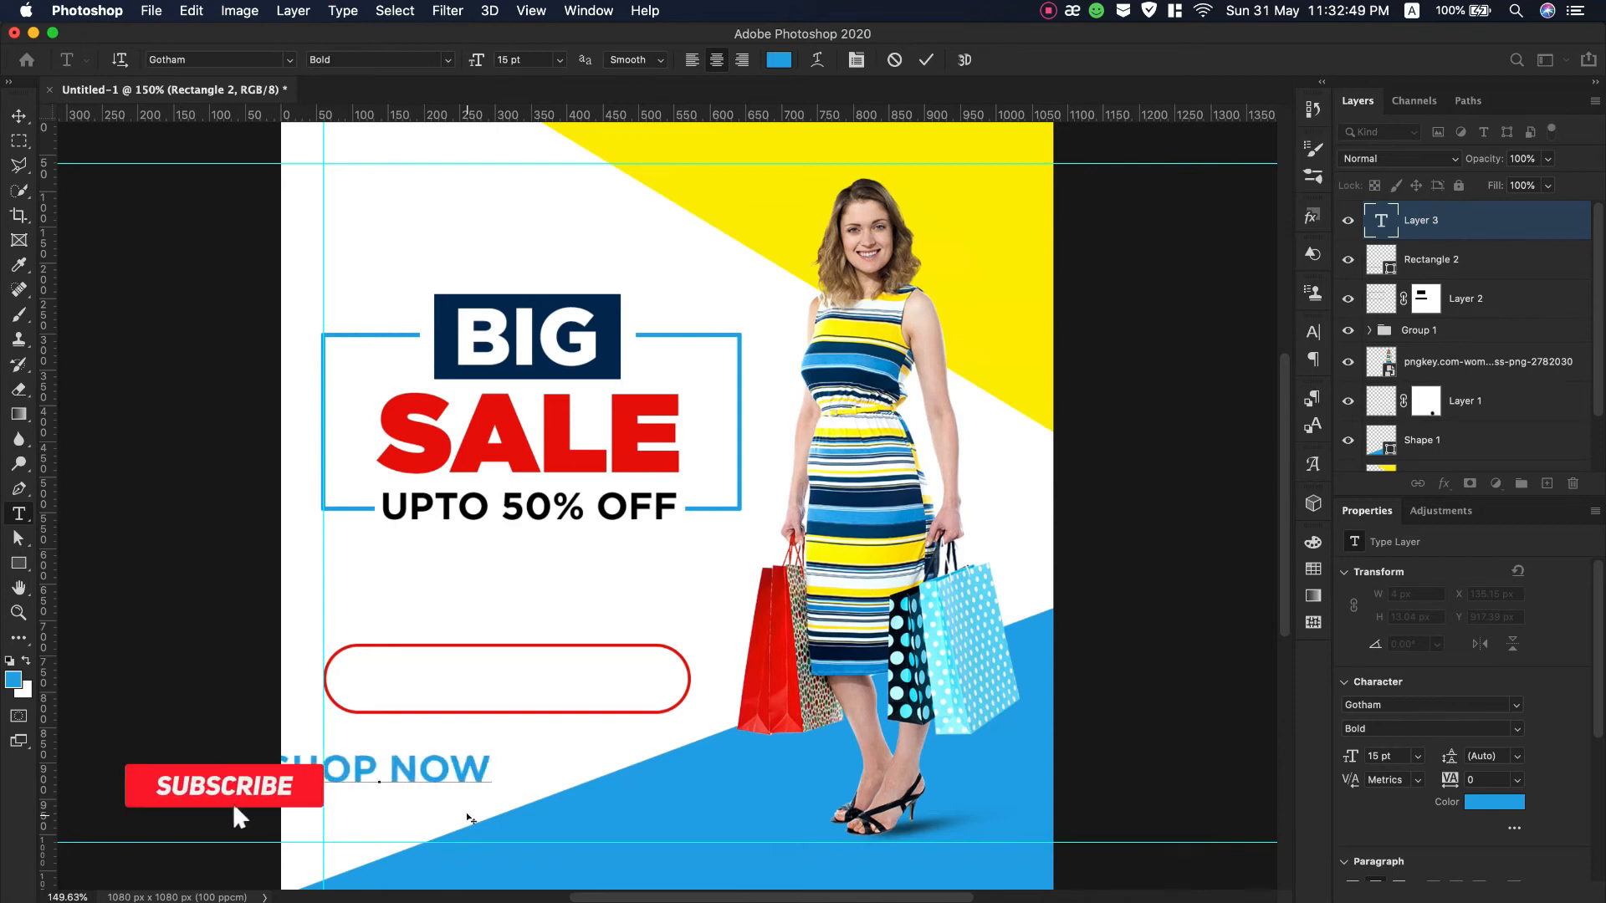
{"action": "left_click_drag", "start_coordinate": [471, 807], "coordinate": [611, 716]}
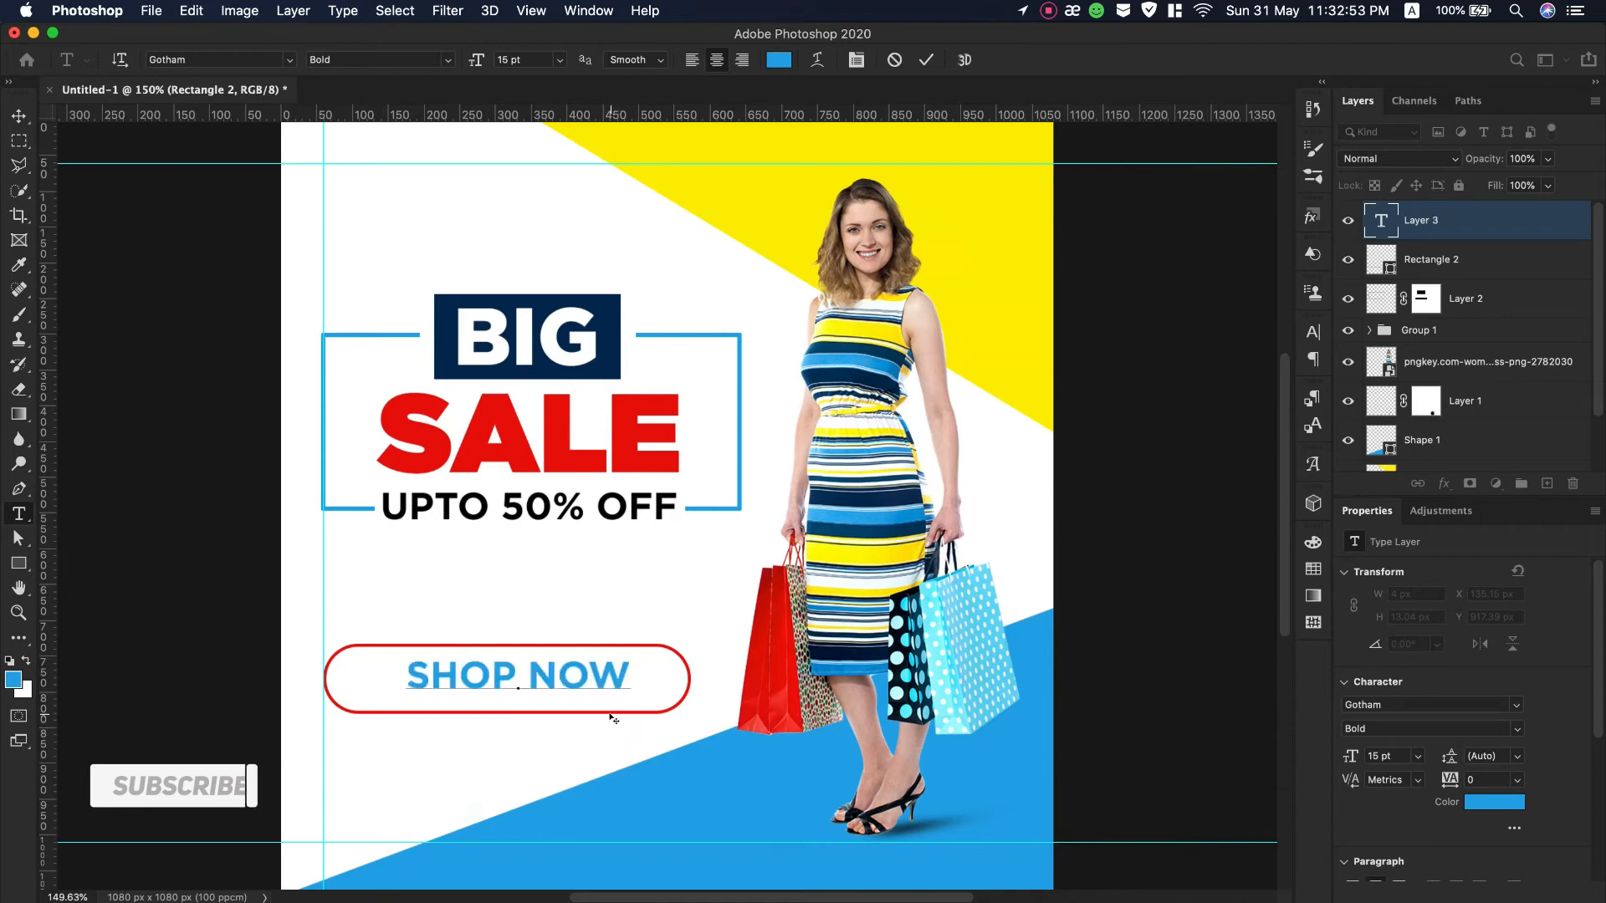
Enlarge the SHOP NOW text to 17 pt and shift it left within the rounded outline.
{"action": "key", "text": "super+a"}
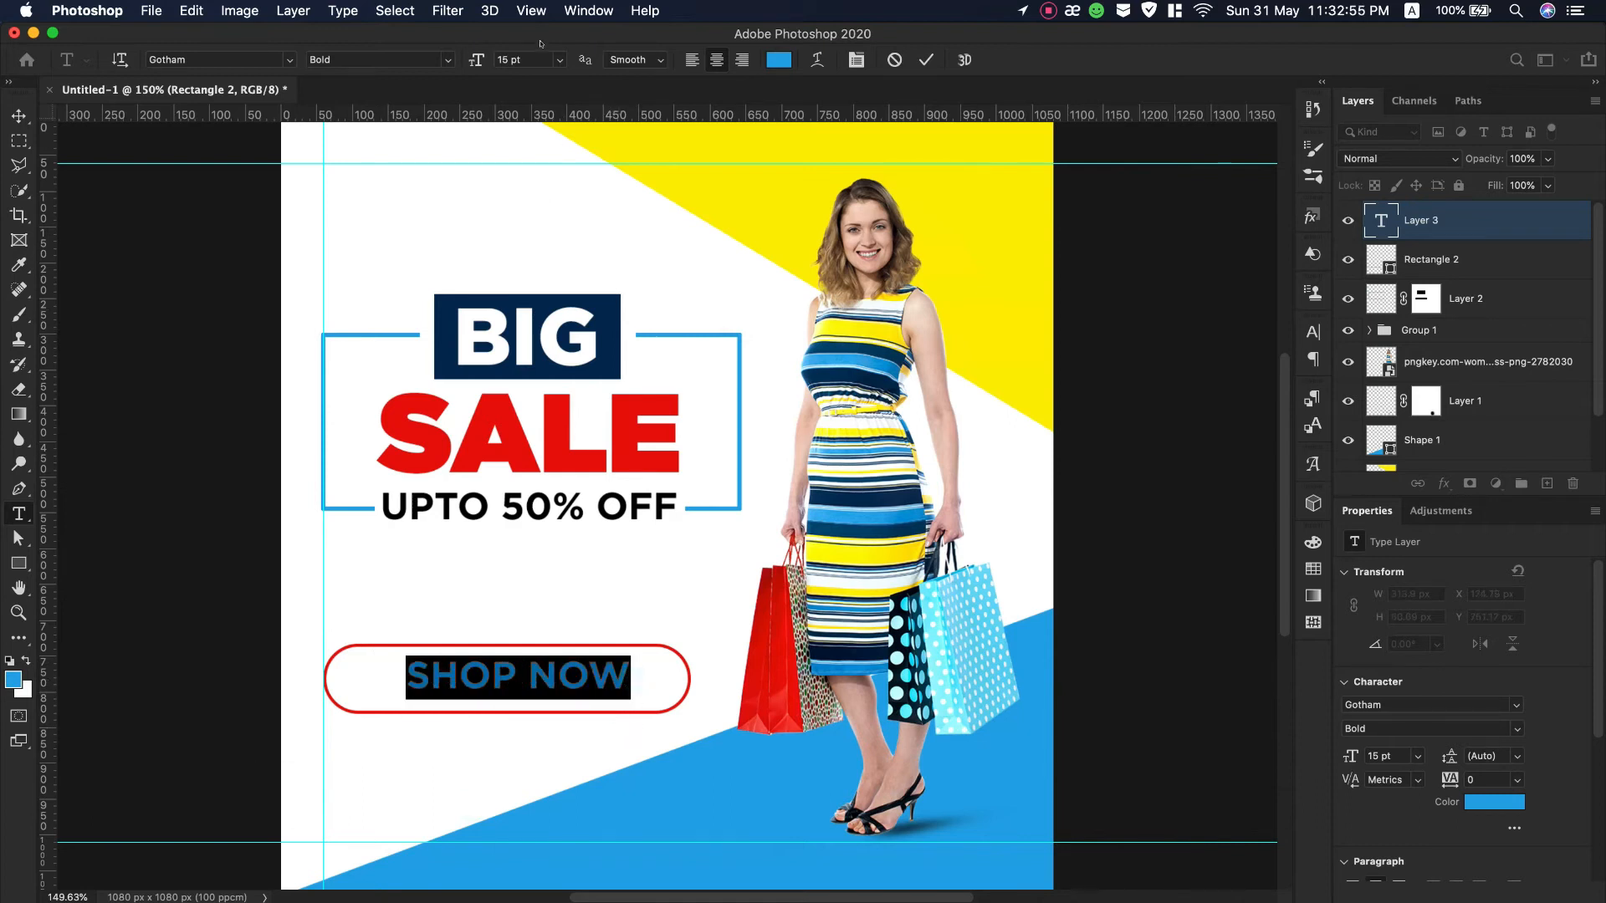
{"action": "key", "text": "Up"}
{"action": "key", "text": "Up"}
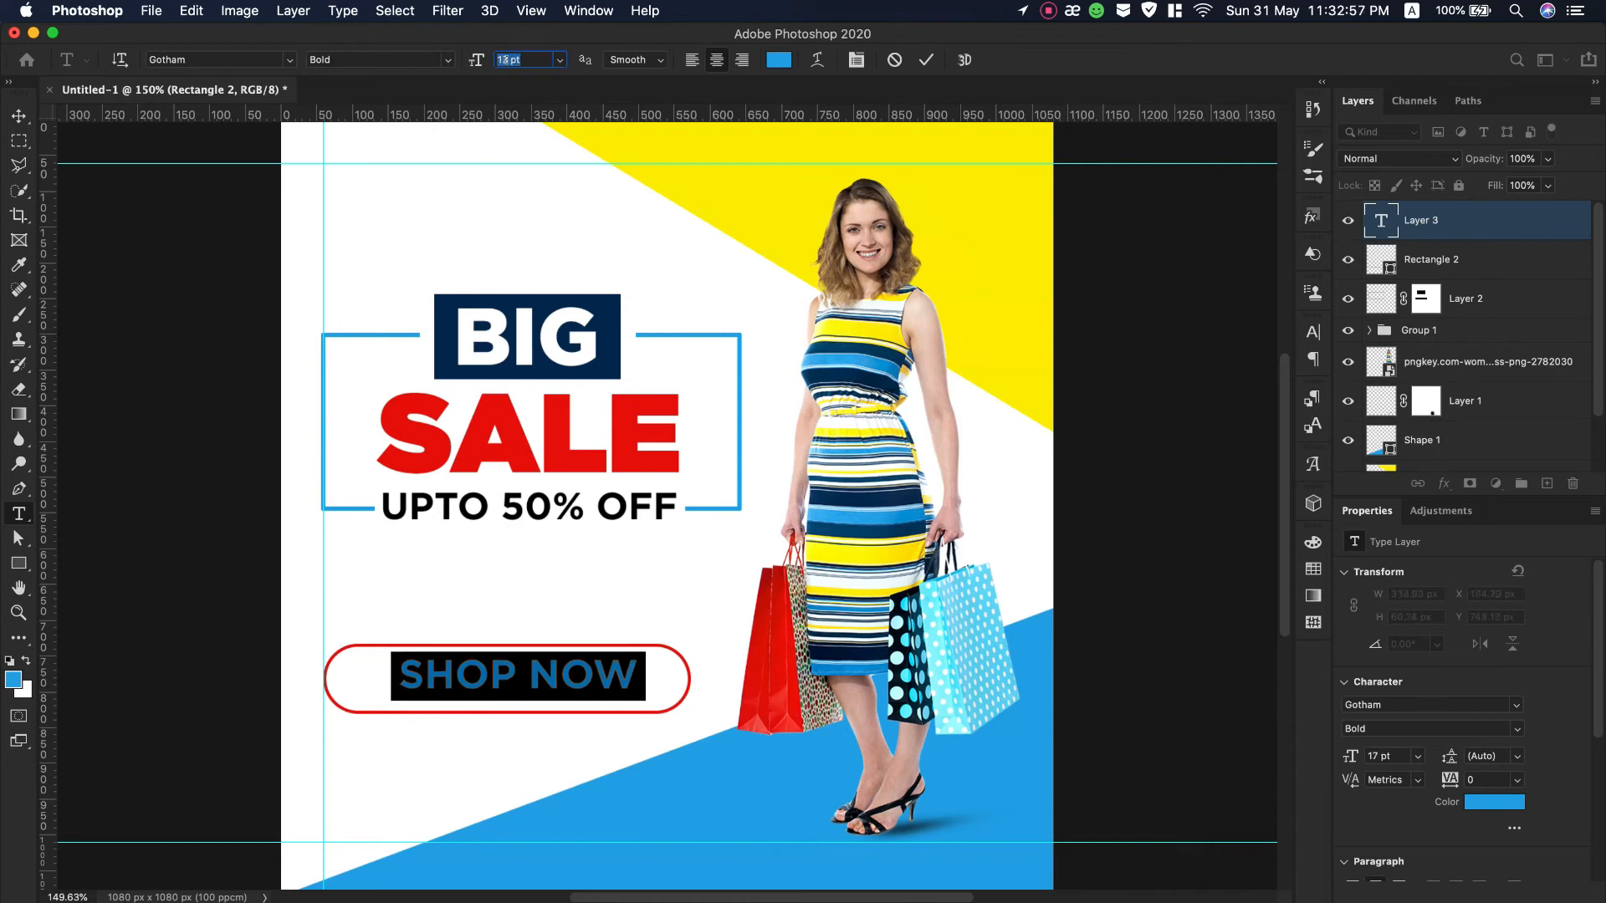
{"action": "left_click_drag", "start_coordinate": [495, 735], "coordinate": [460, 740]}
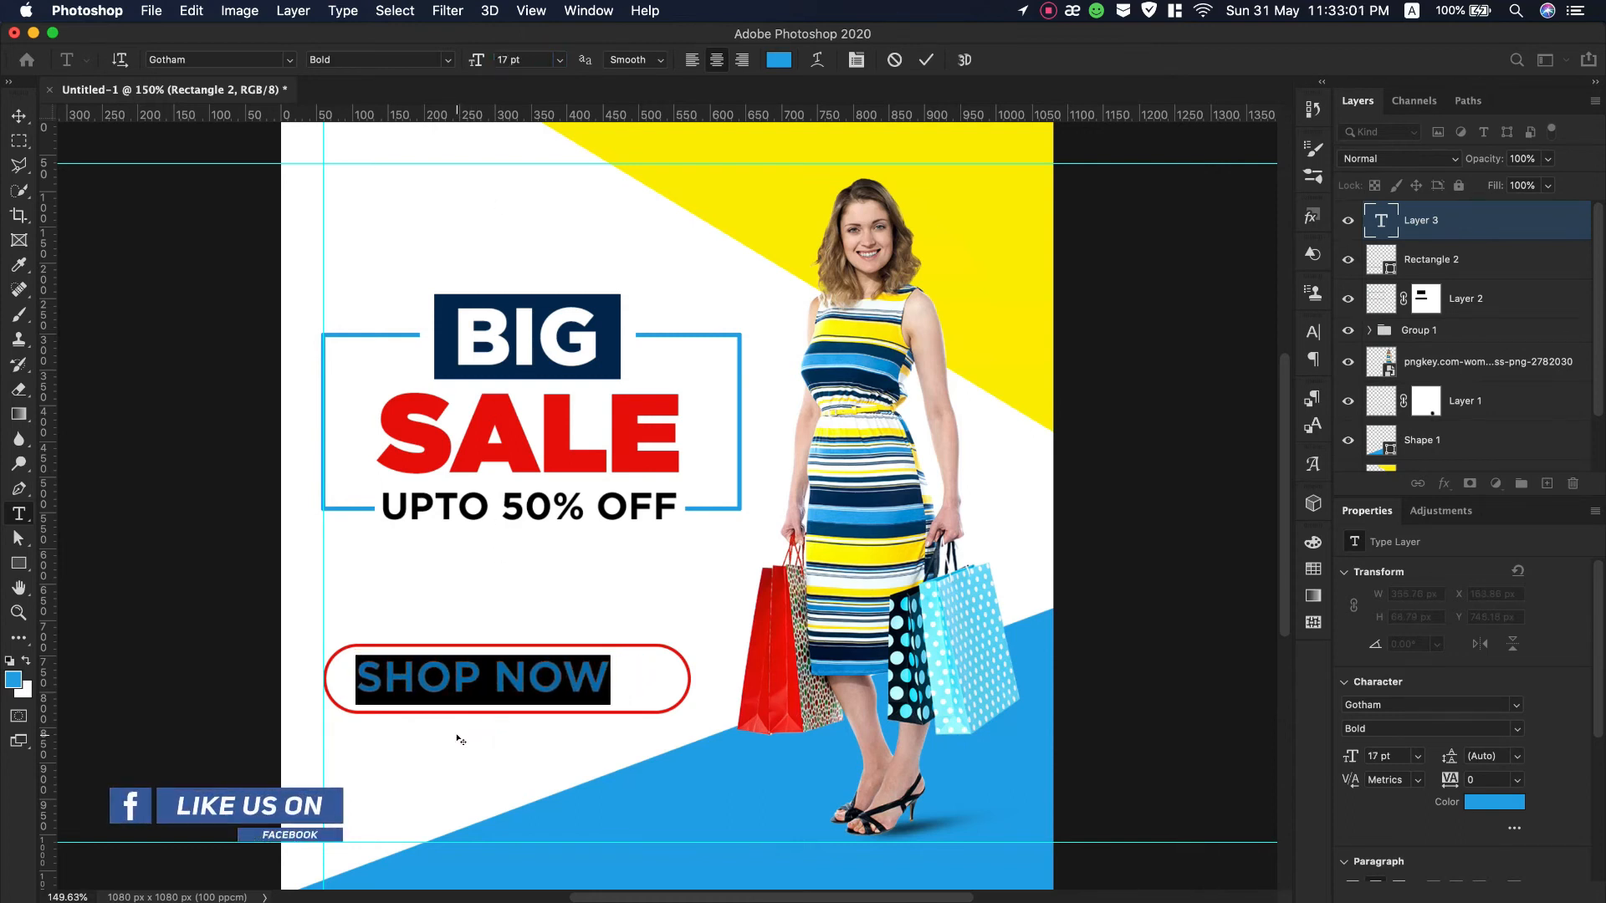
Centre the SHOP NOW text on the rounded outline, and shift it left to about X 90 px at the same height.
{"action": "left_click", "coordinate": [1512, 264], "text": "shift"}
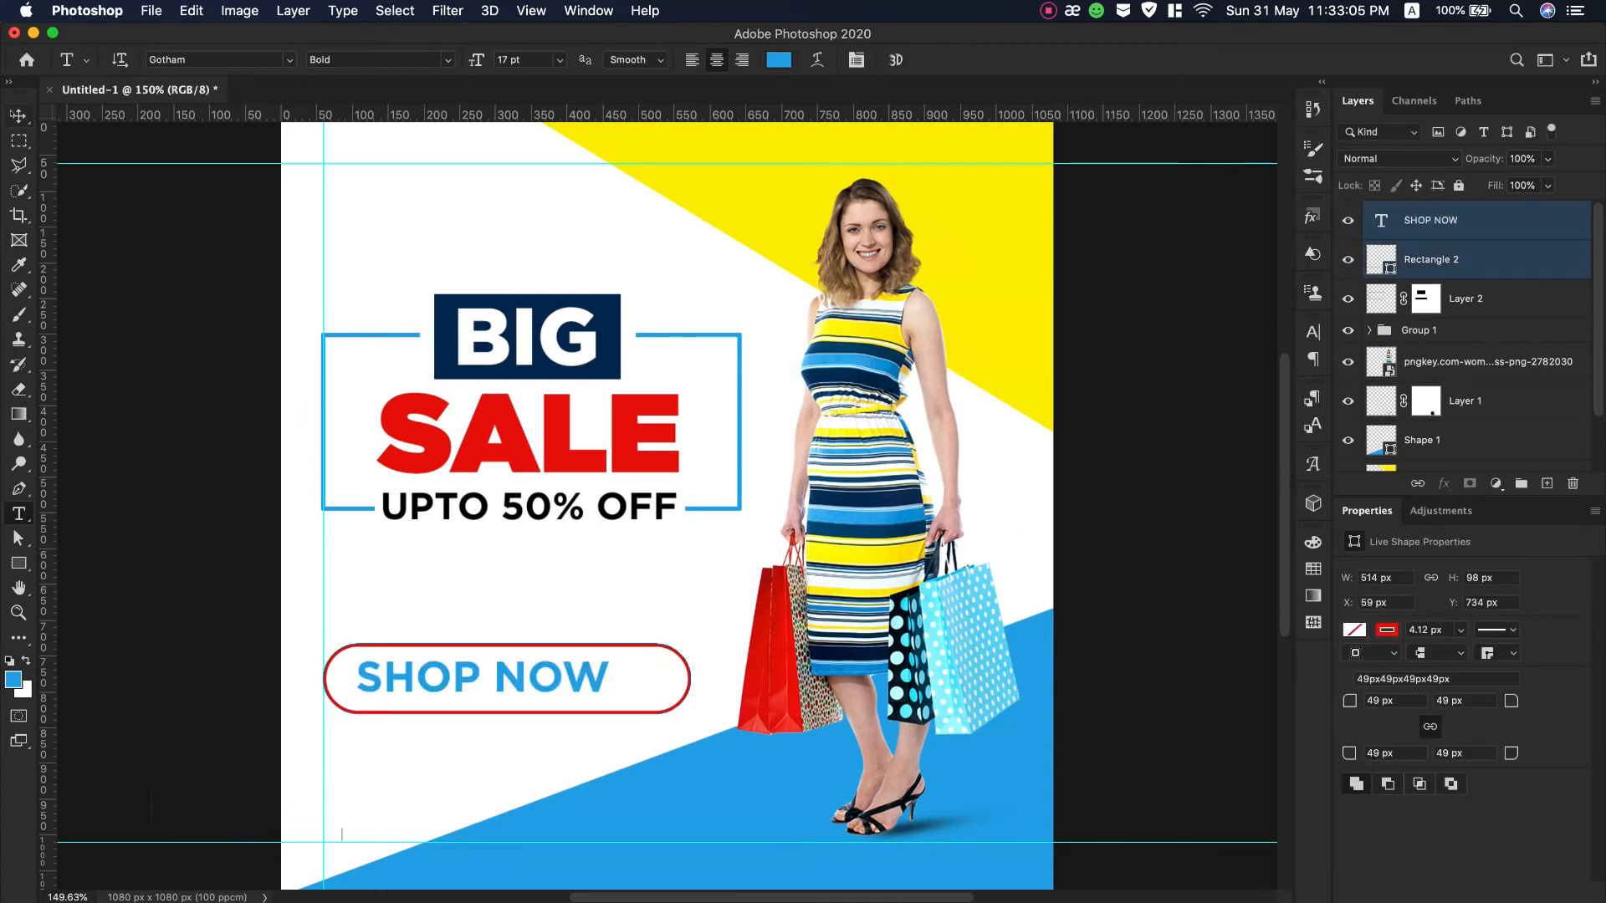
{"action": "key", "text": "v"}
{"action": "left_click", "coordinate": [420, 60]}
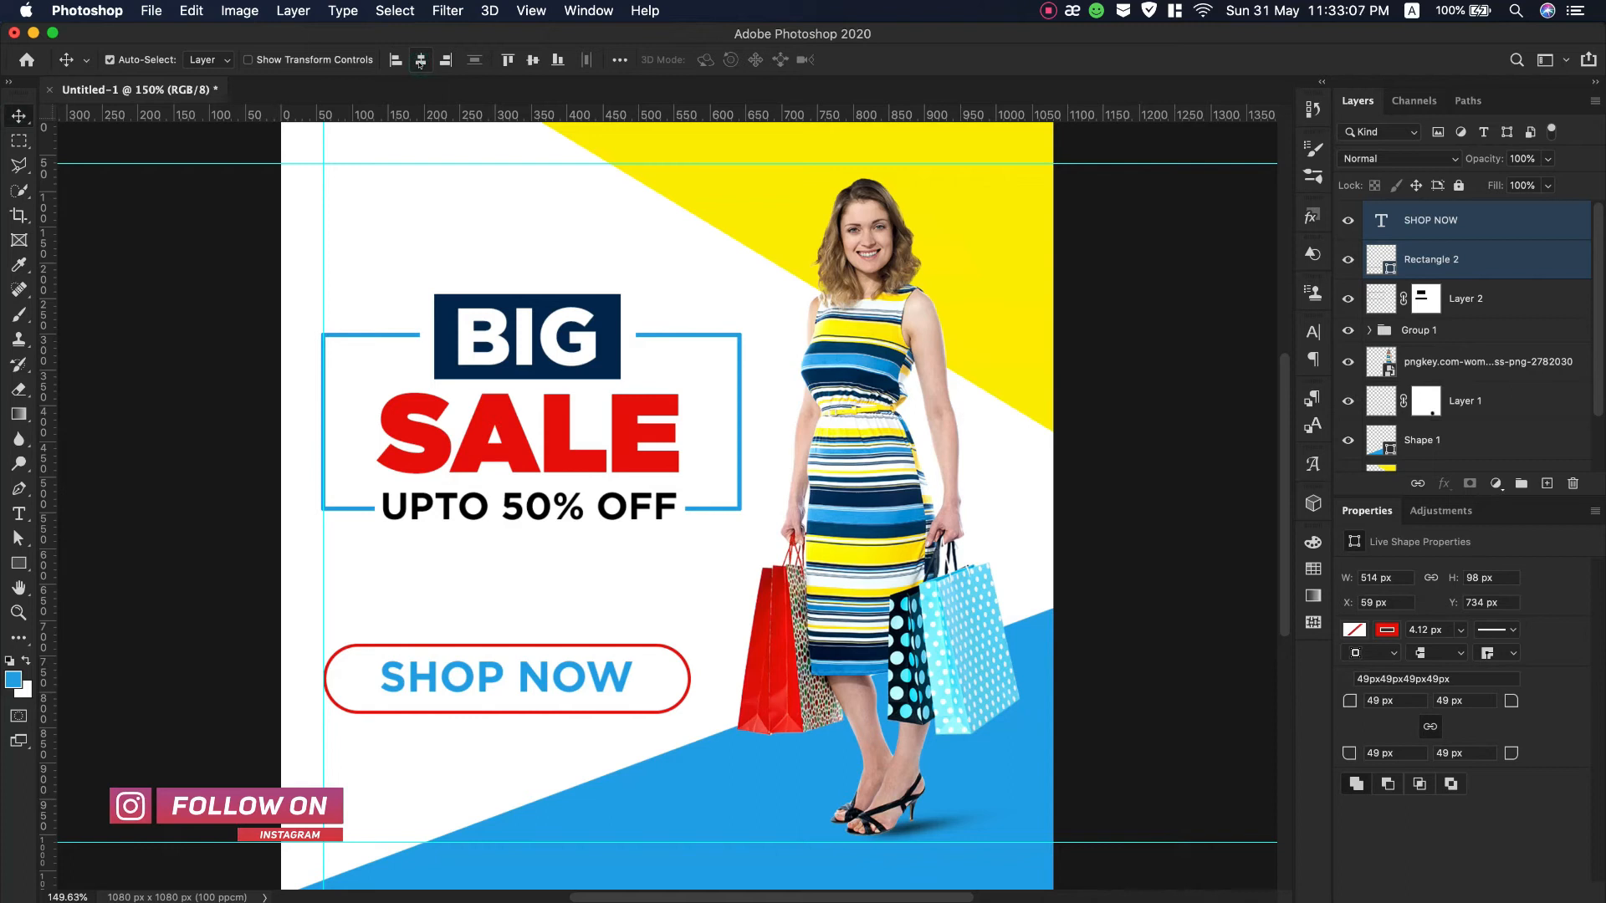
{"action": "left_click", "coordinate": [532, 60]}
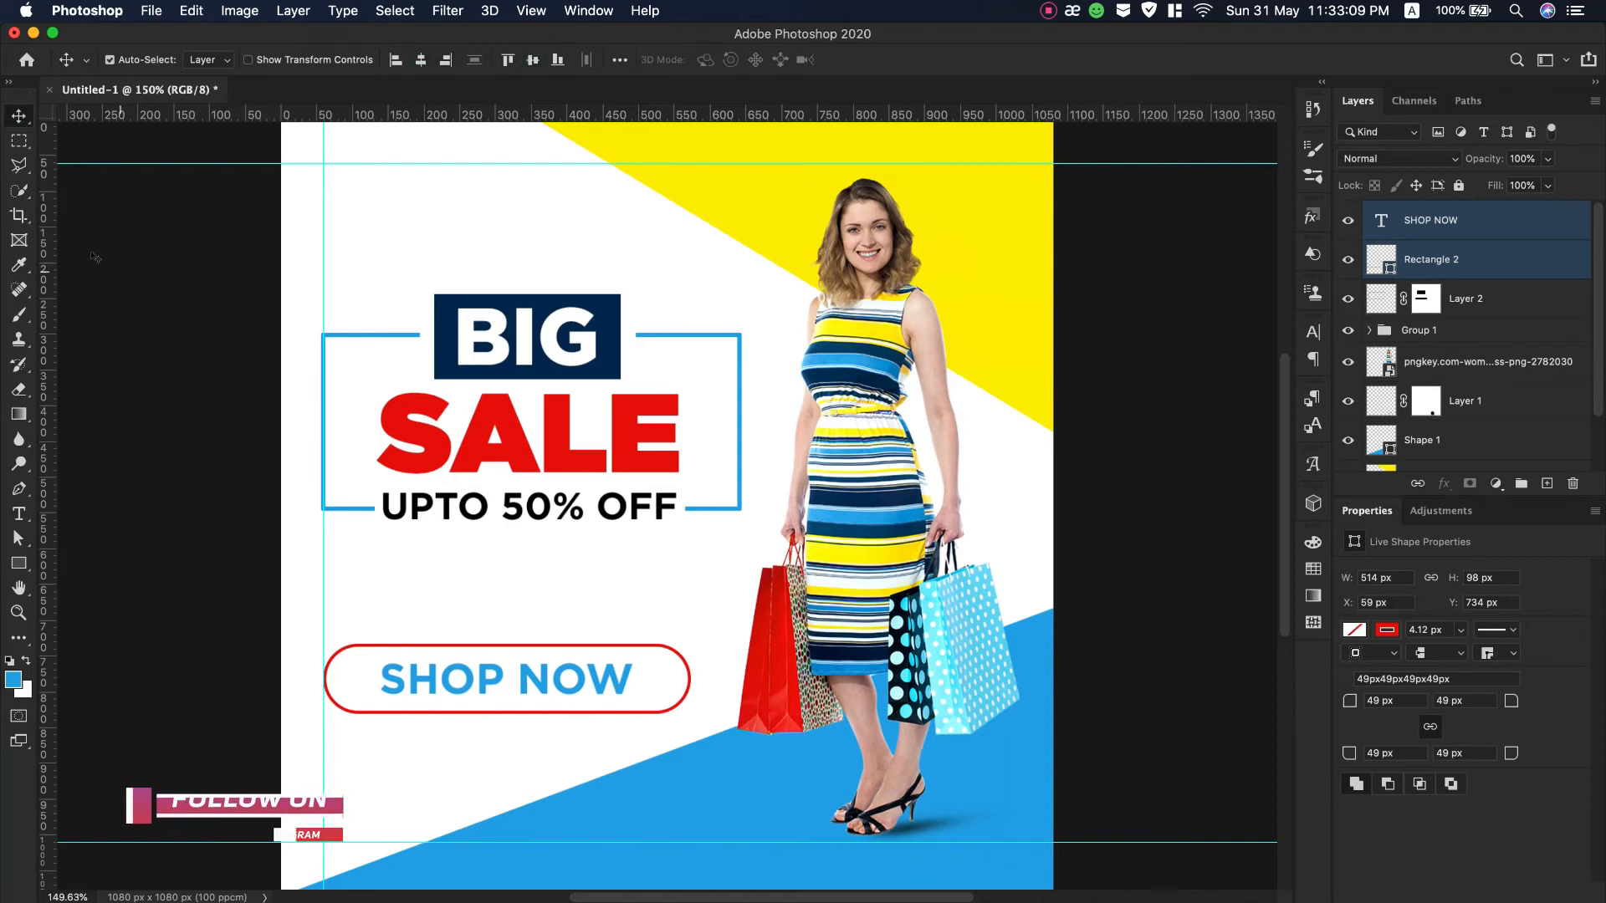
{"action": "left_click", "coordinate": [1491, 222]}
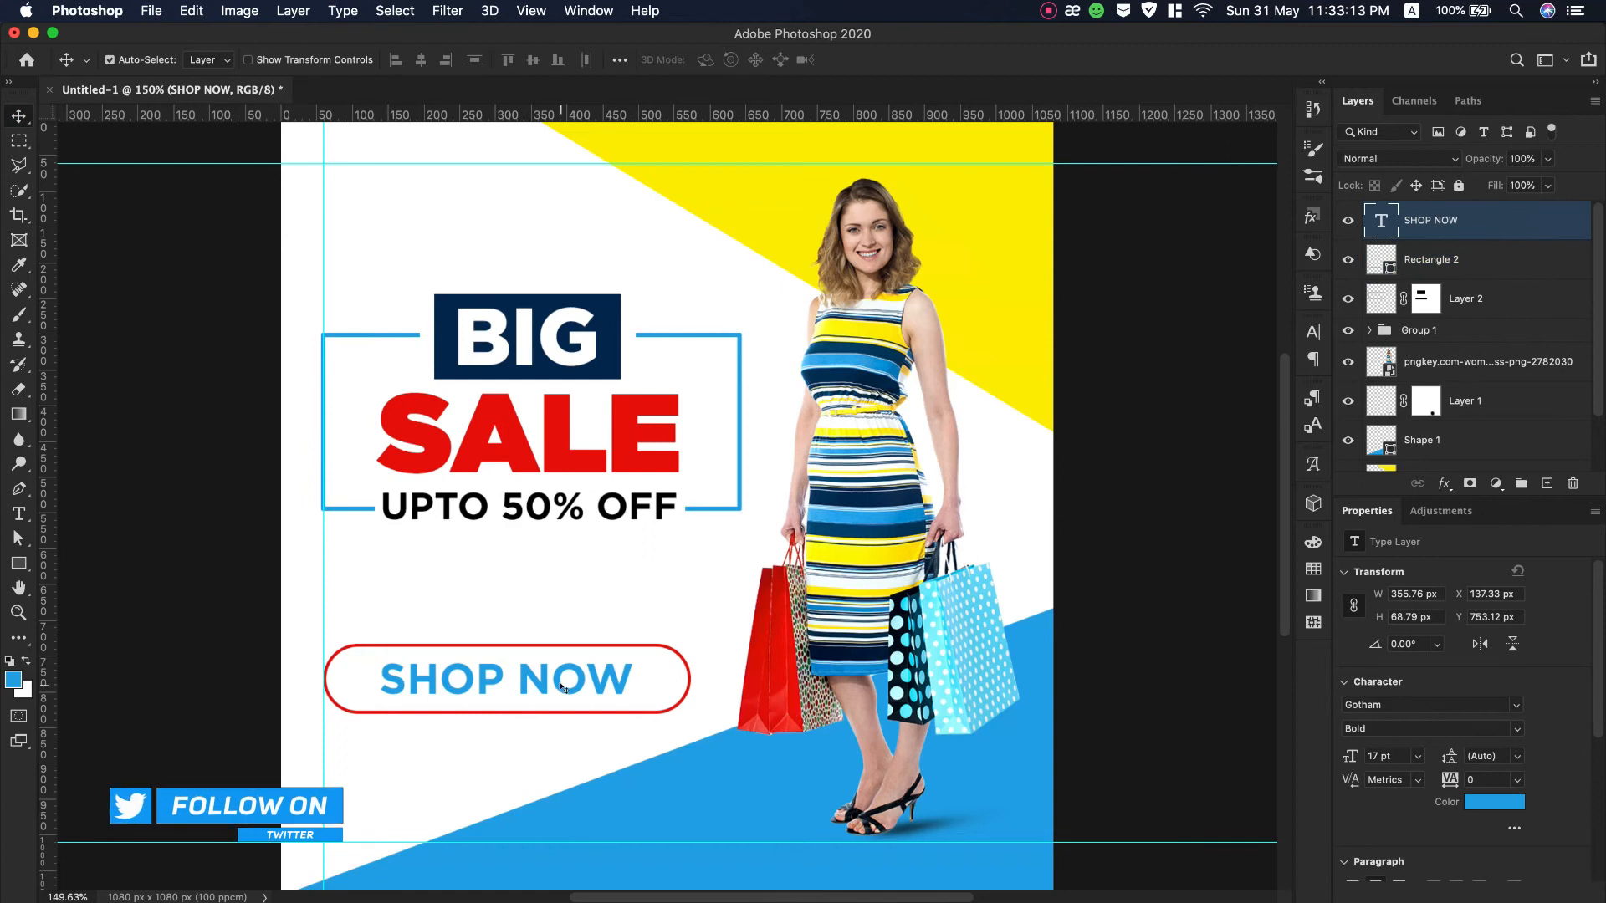
{"action": "left_click_drag", "start_coordinate": [543, 686], "coordinate": [514, 686]}
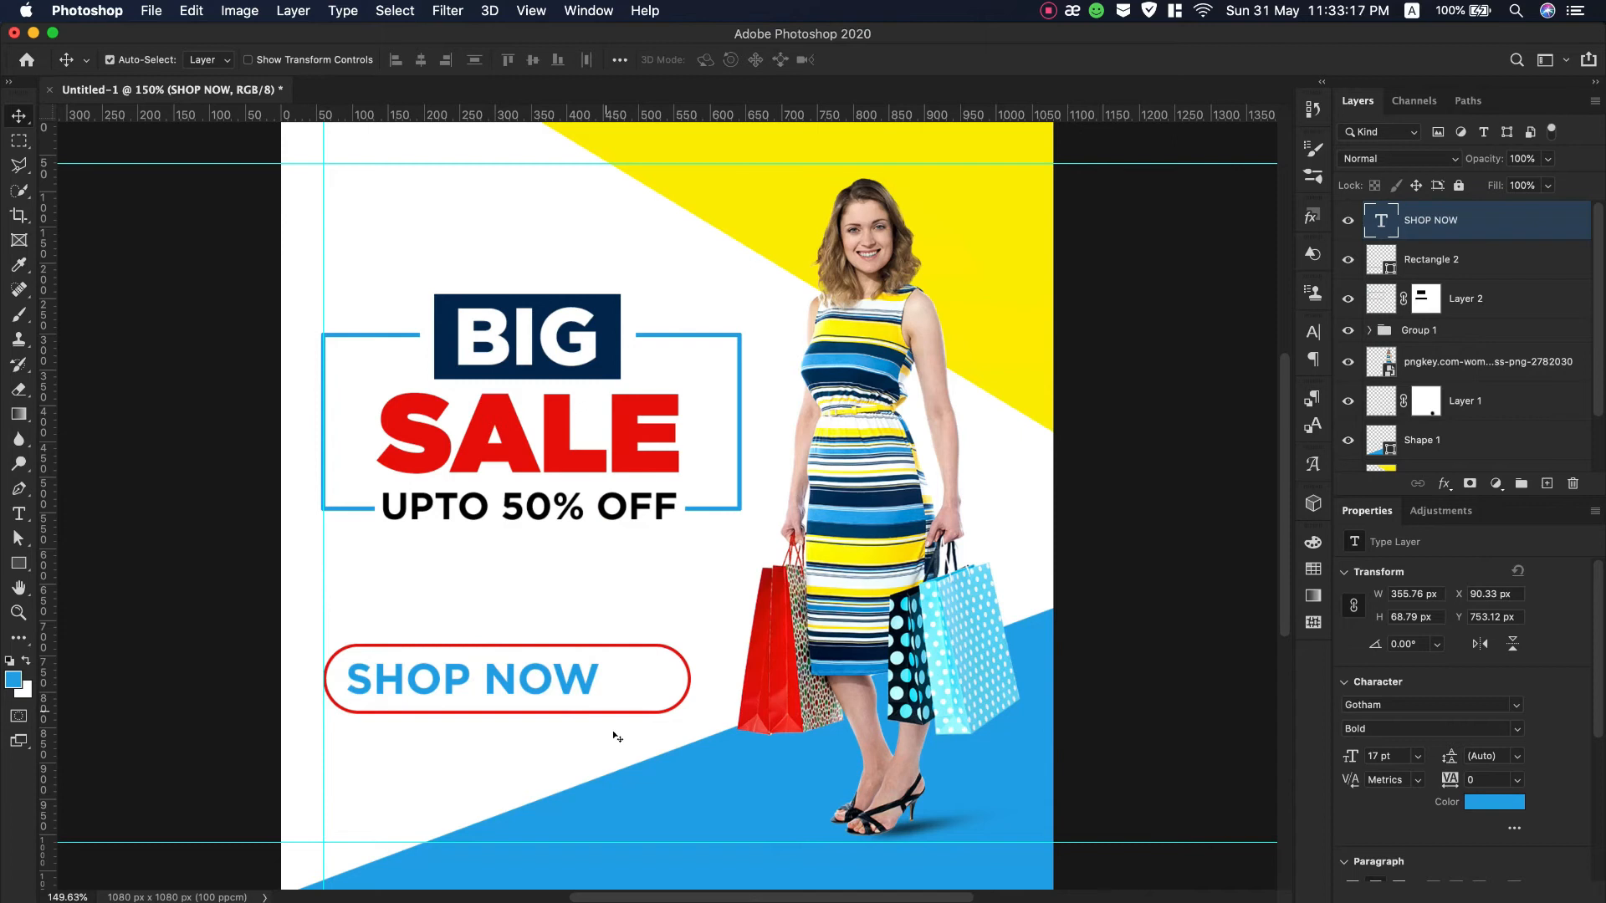
Draw a blue play triangle custom shape about 35 x 47 px and place it inside the outline after the SHOP NOW text.
{"action": "left_click_drag", "start_coordinate": [19, 562], "coordinate": [117, 652]}
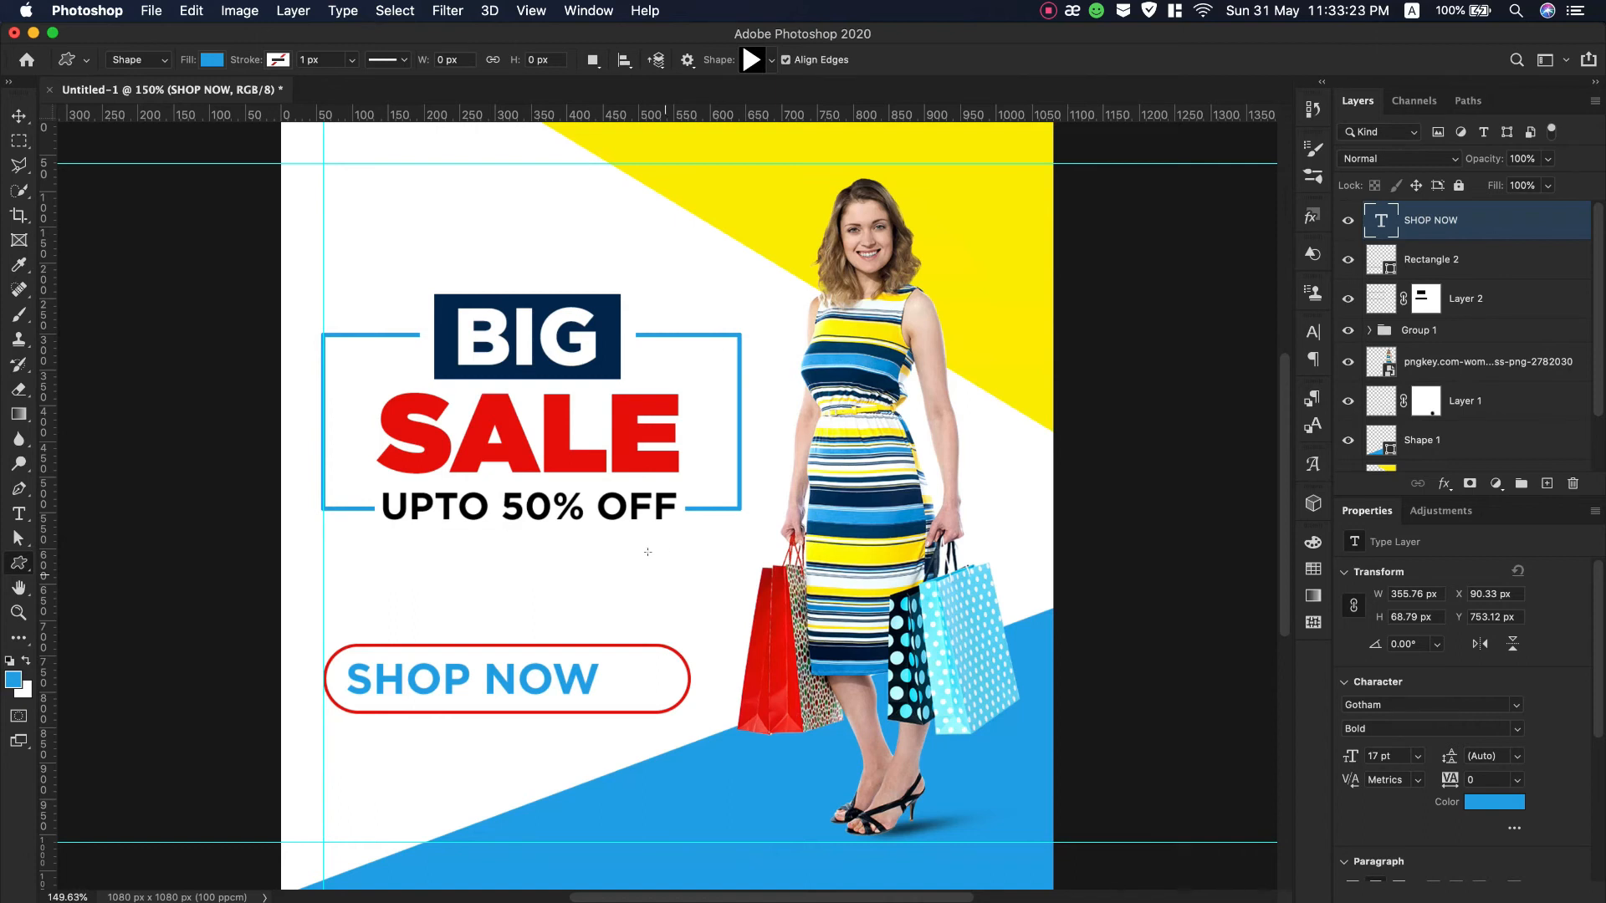
{"action": "left_click_drag", "start_coordinate": [633, 538], "coordinate": [657, 570]}
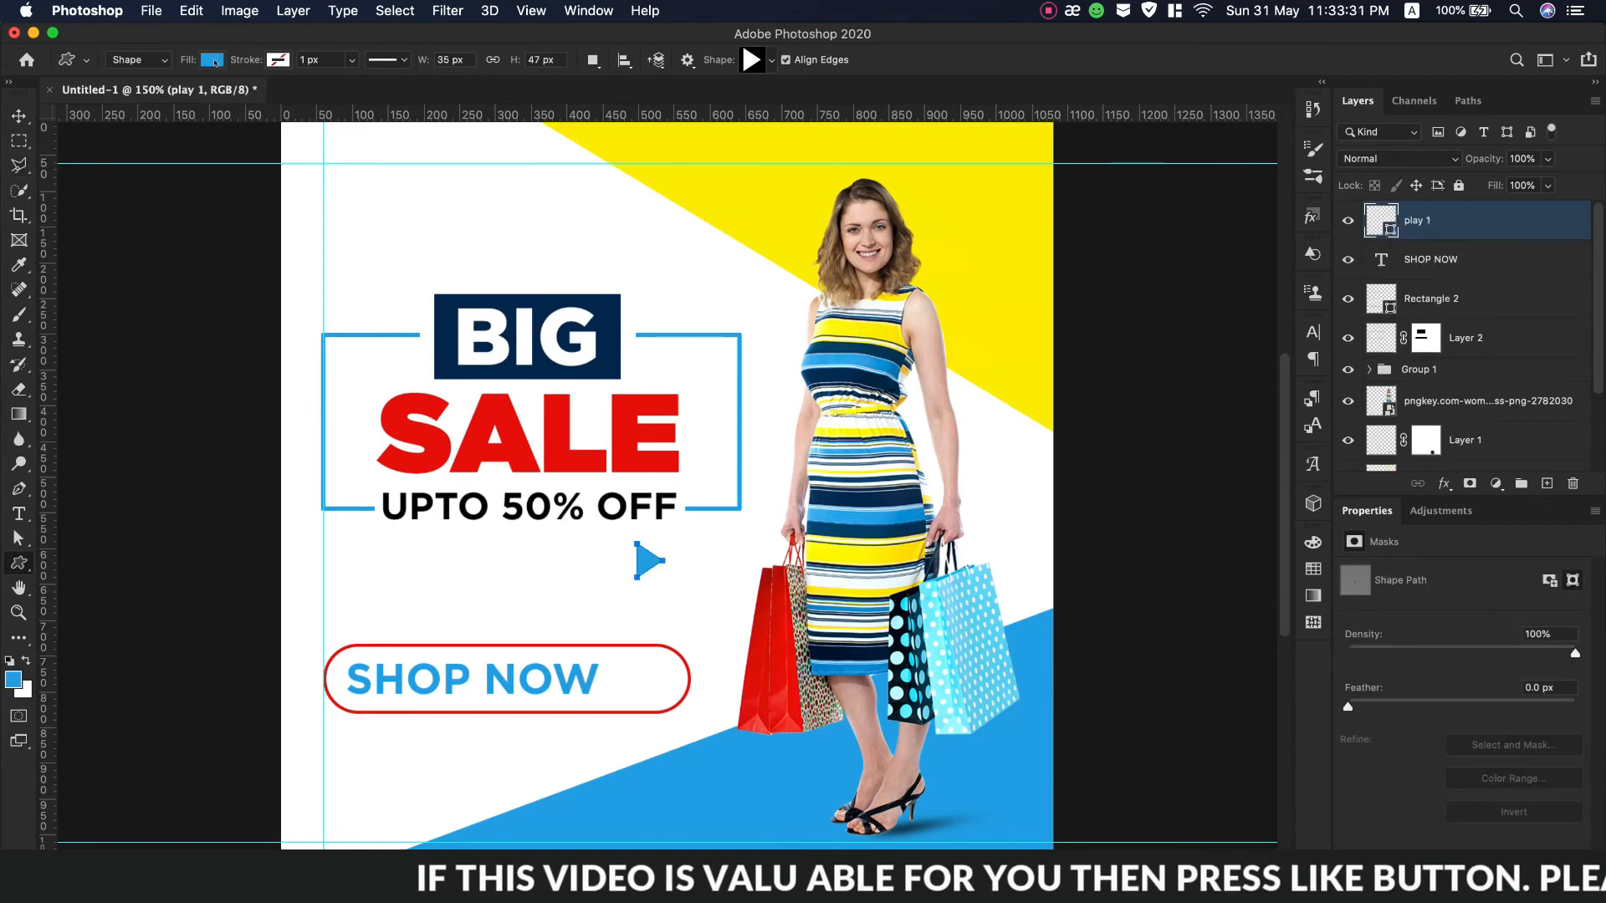
{"action": "left_click", "coordinate": [16, 117]}
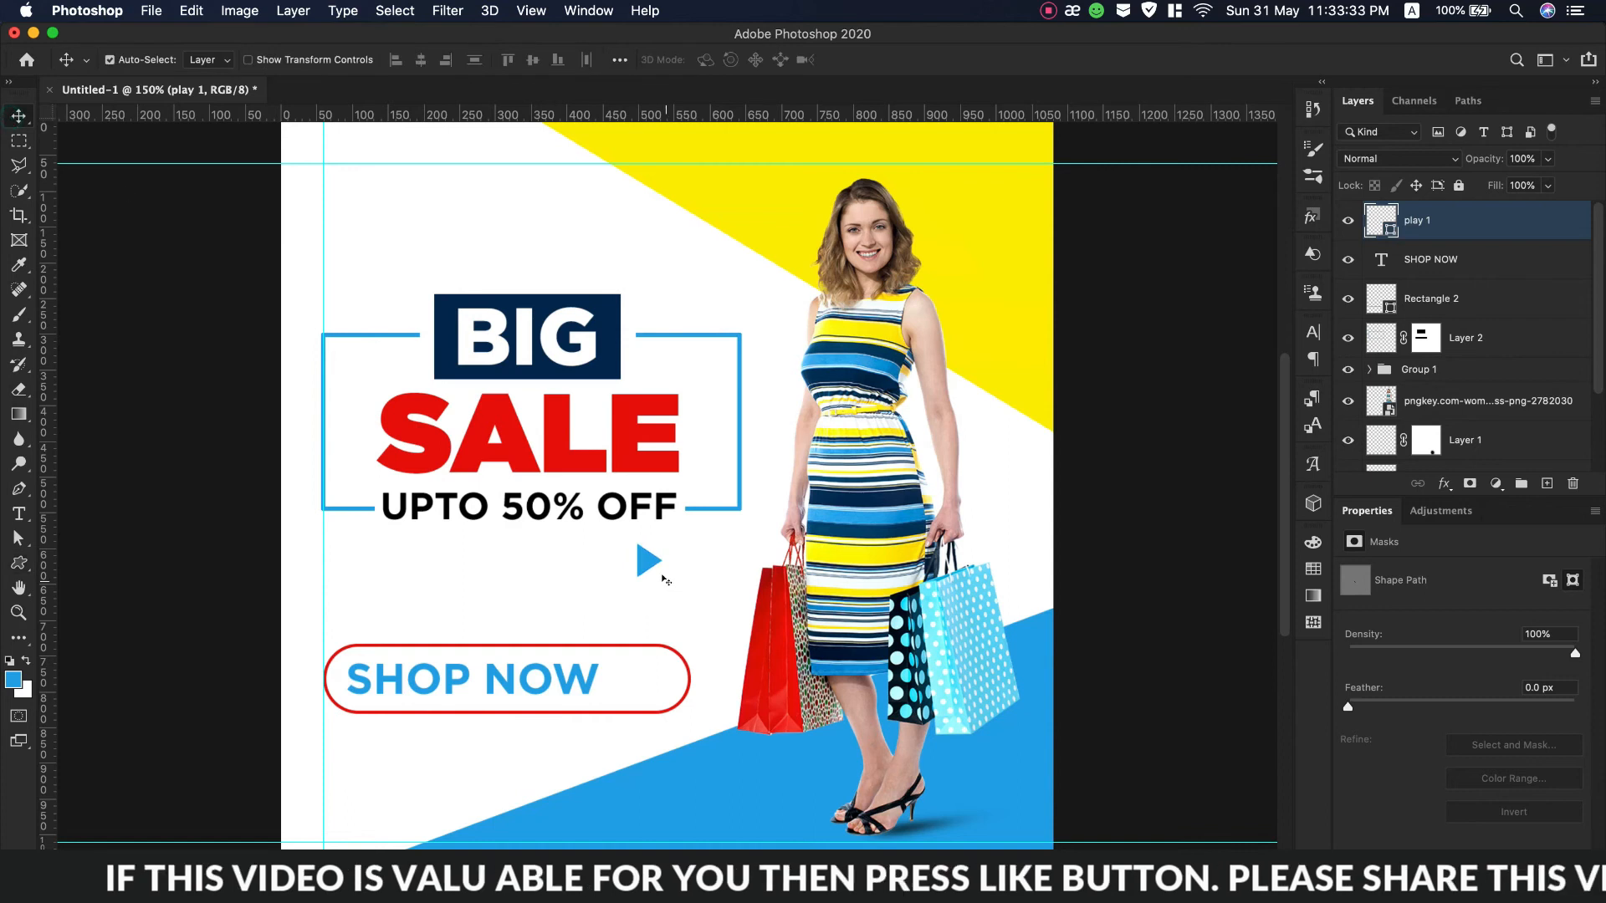
{"action": "left_click_drag", "start_coordinate": [646, 564], "coordinate": [645, 678]}
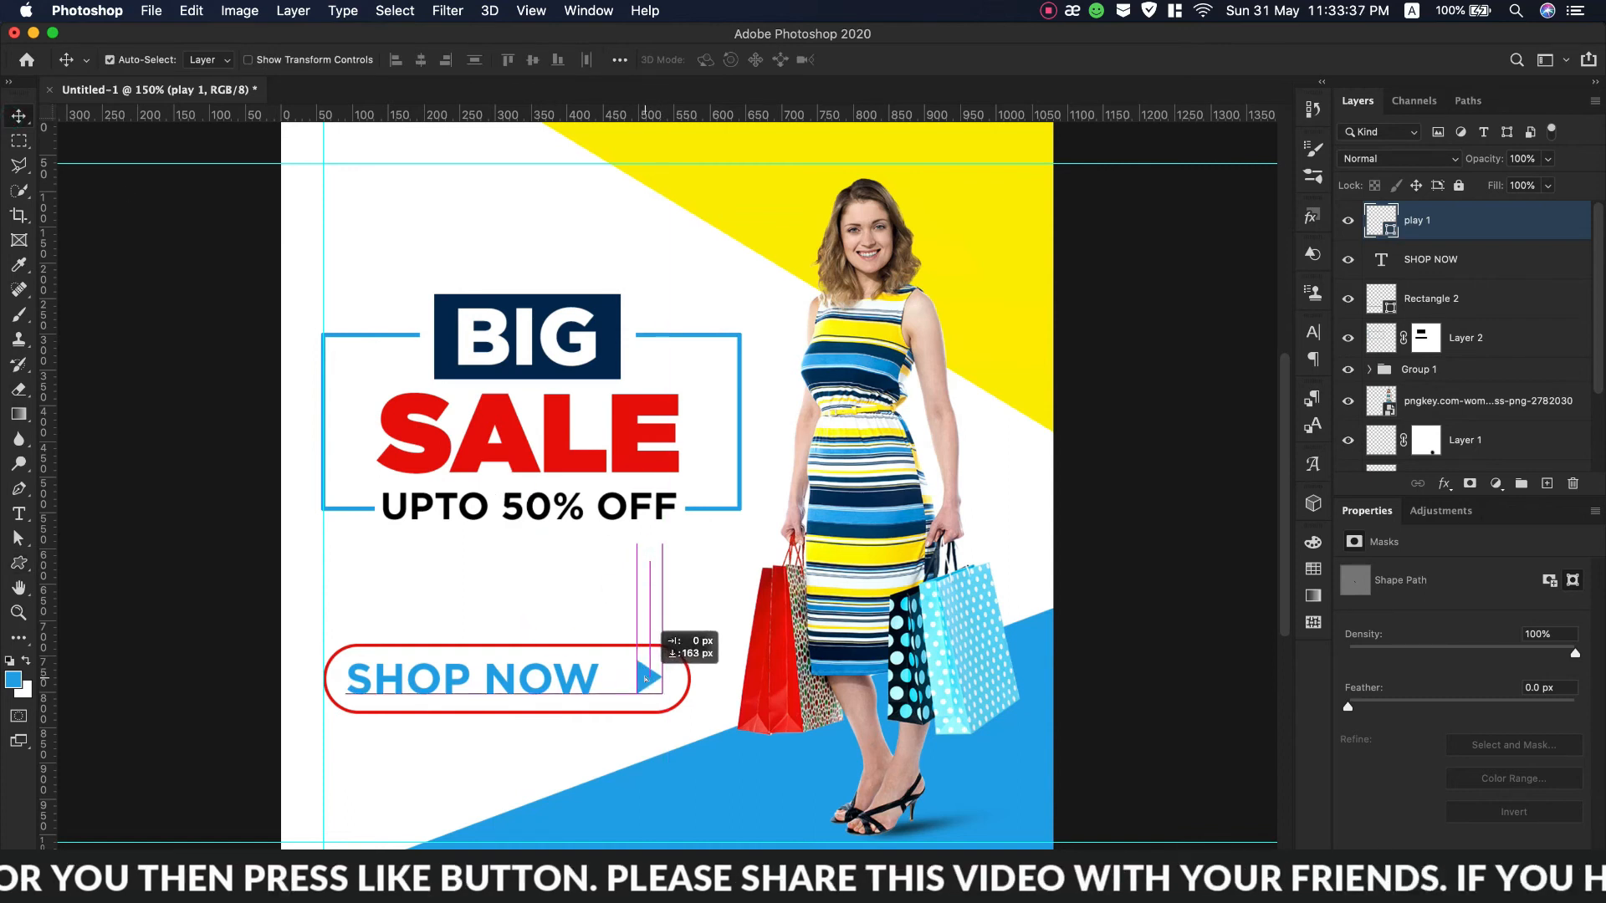
{"action": "left_click_drag", "start_coordinate": [645, 678], "coordinate": [646, 678]}
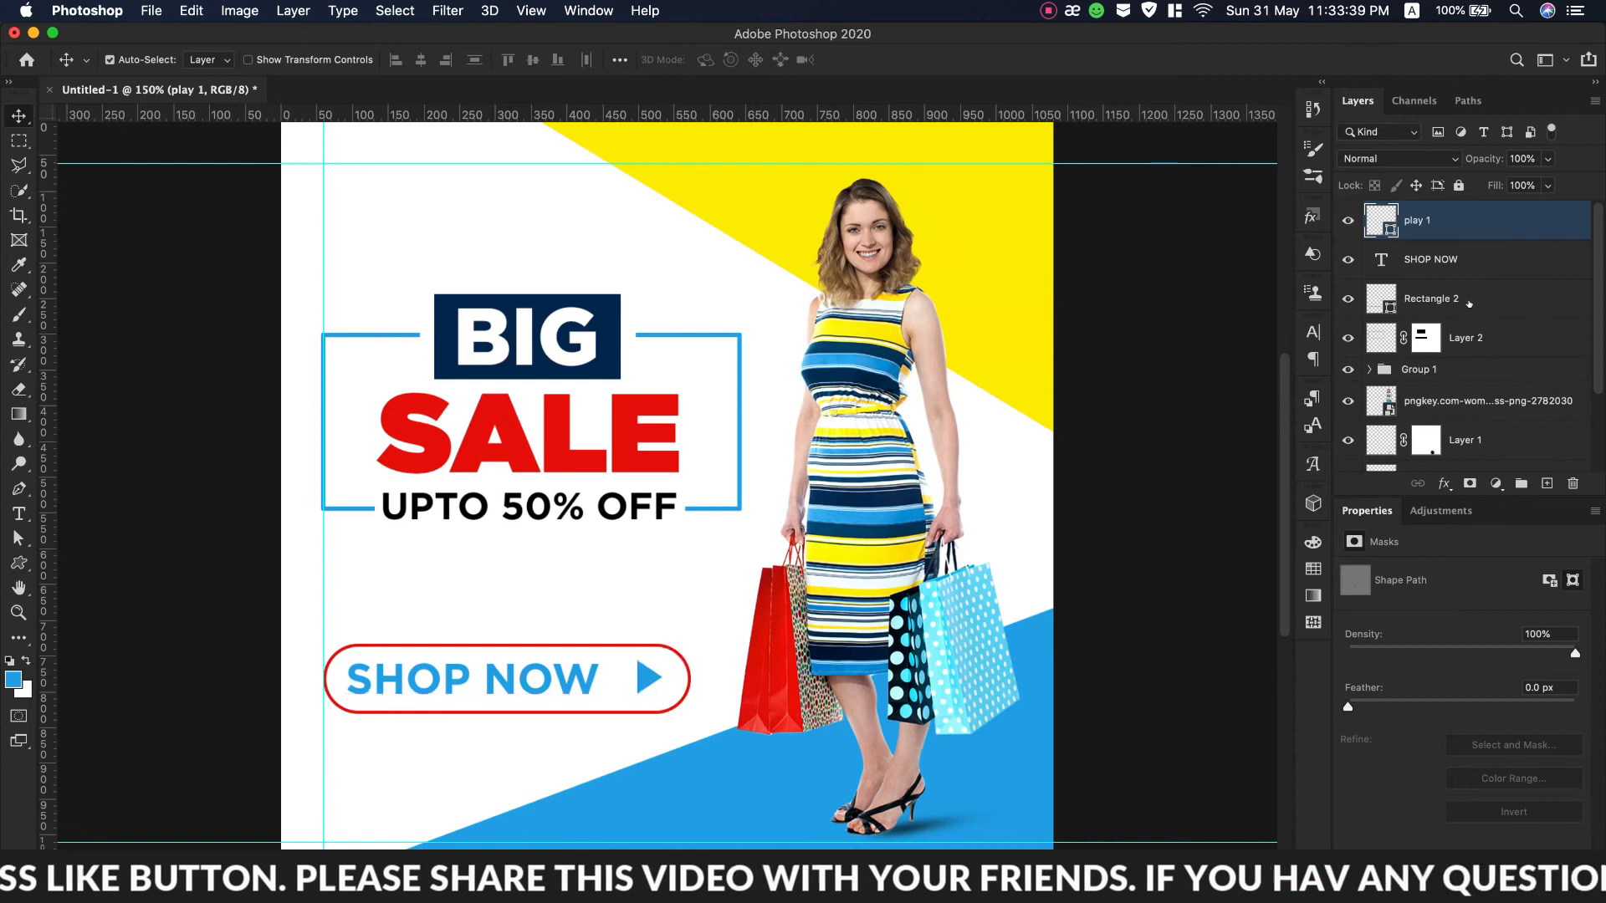
Shift the SHOP NOW text right to about X 106 px, closer to the play triangle.
{"action": "left_click", "coordinate": [1481, 271]}
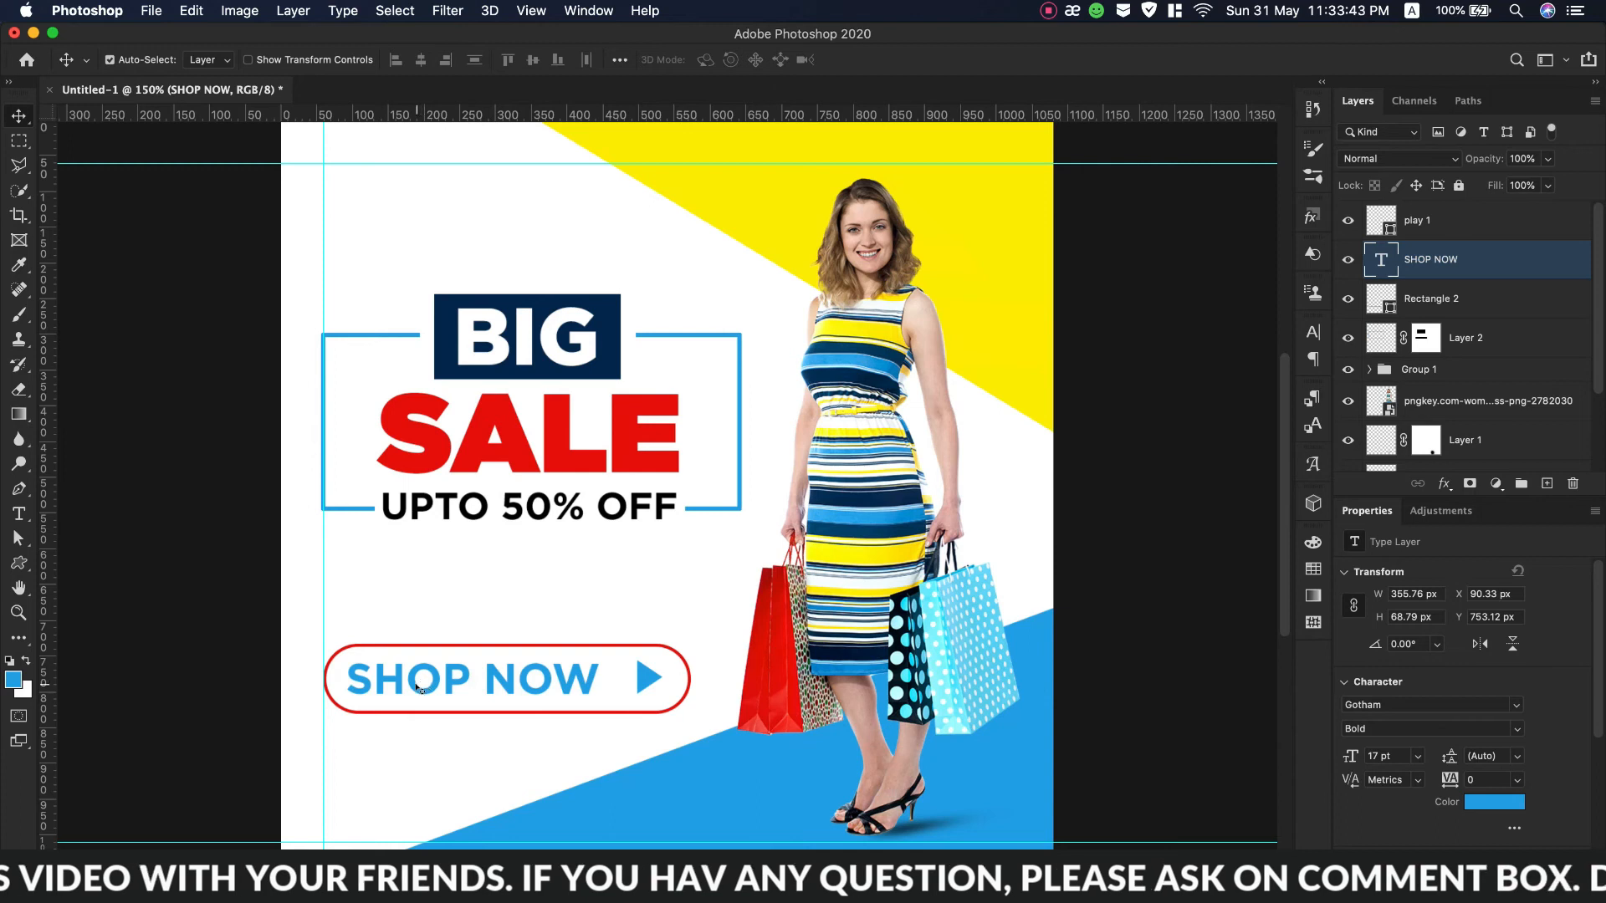
{"action": "left_click_drag", "start_coordinate": [420, 686], "coordinate": [435, 689]}
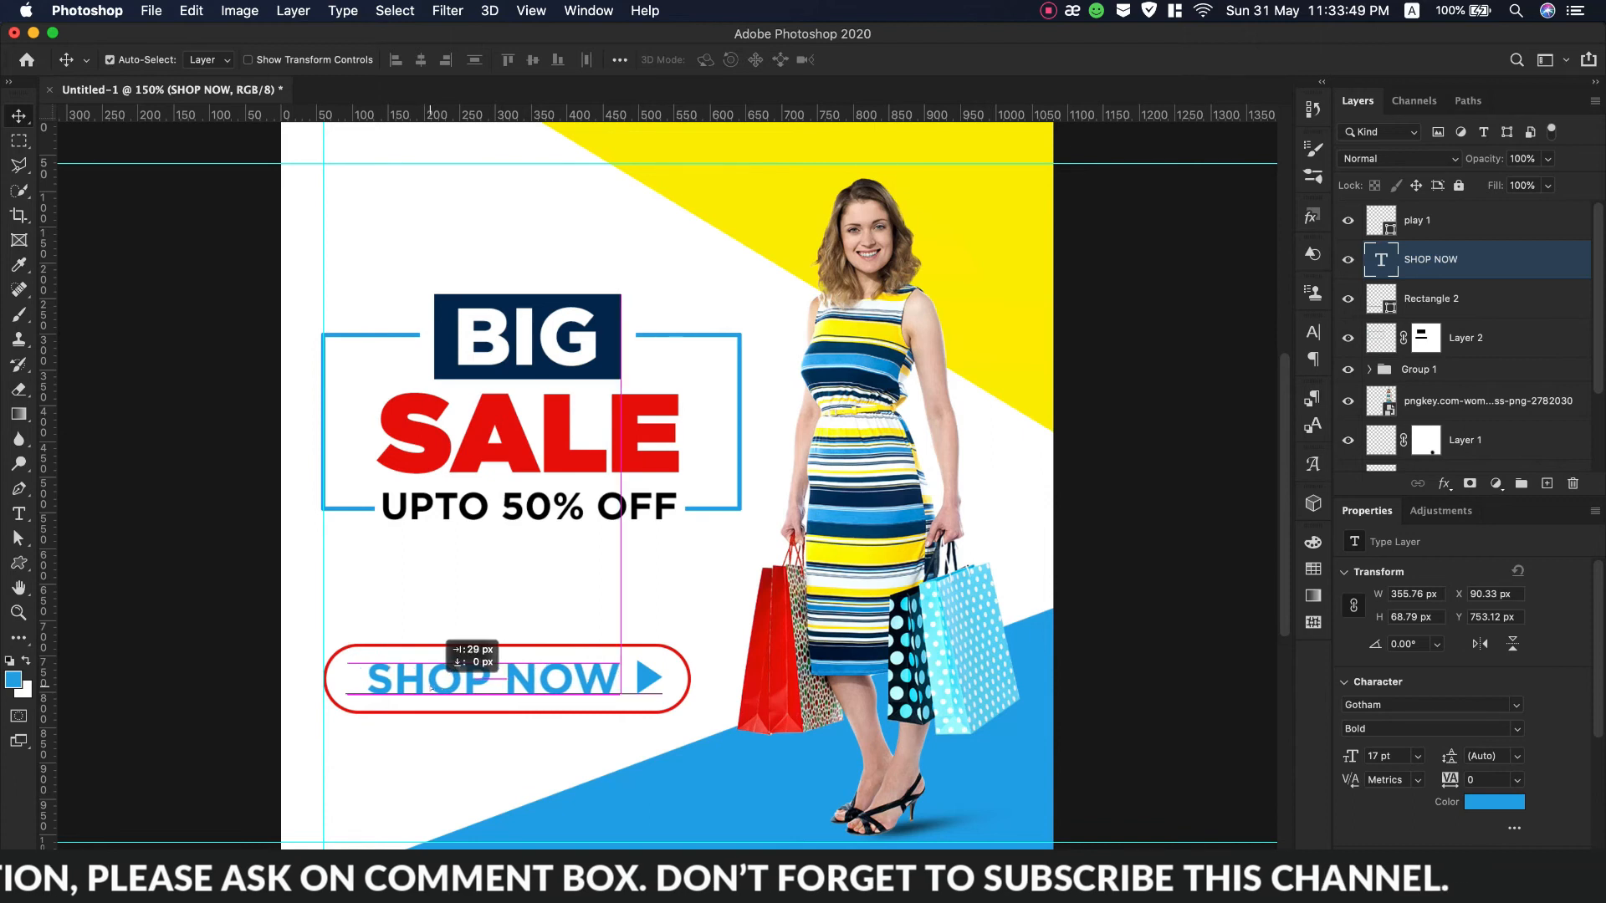
{"action": "left_click_drag", "start_coordinate": [432, 687], "coordinate": [427, 689]}
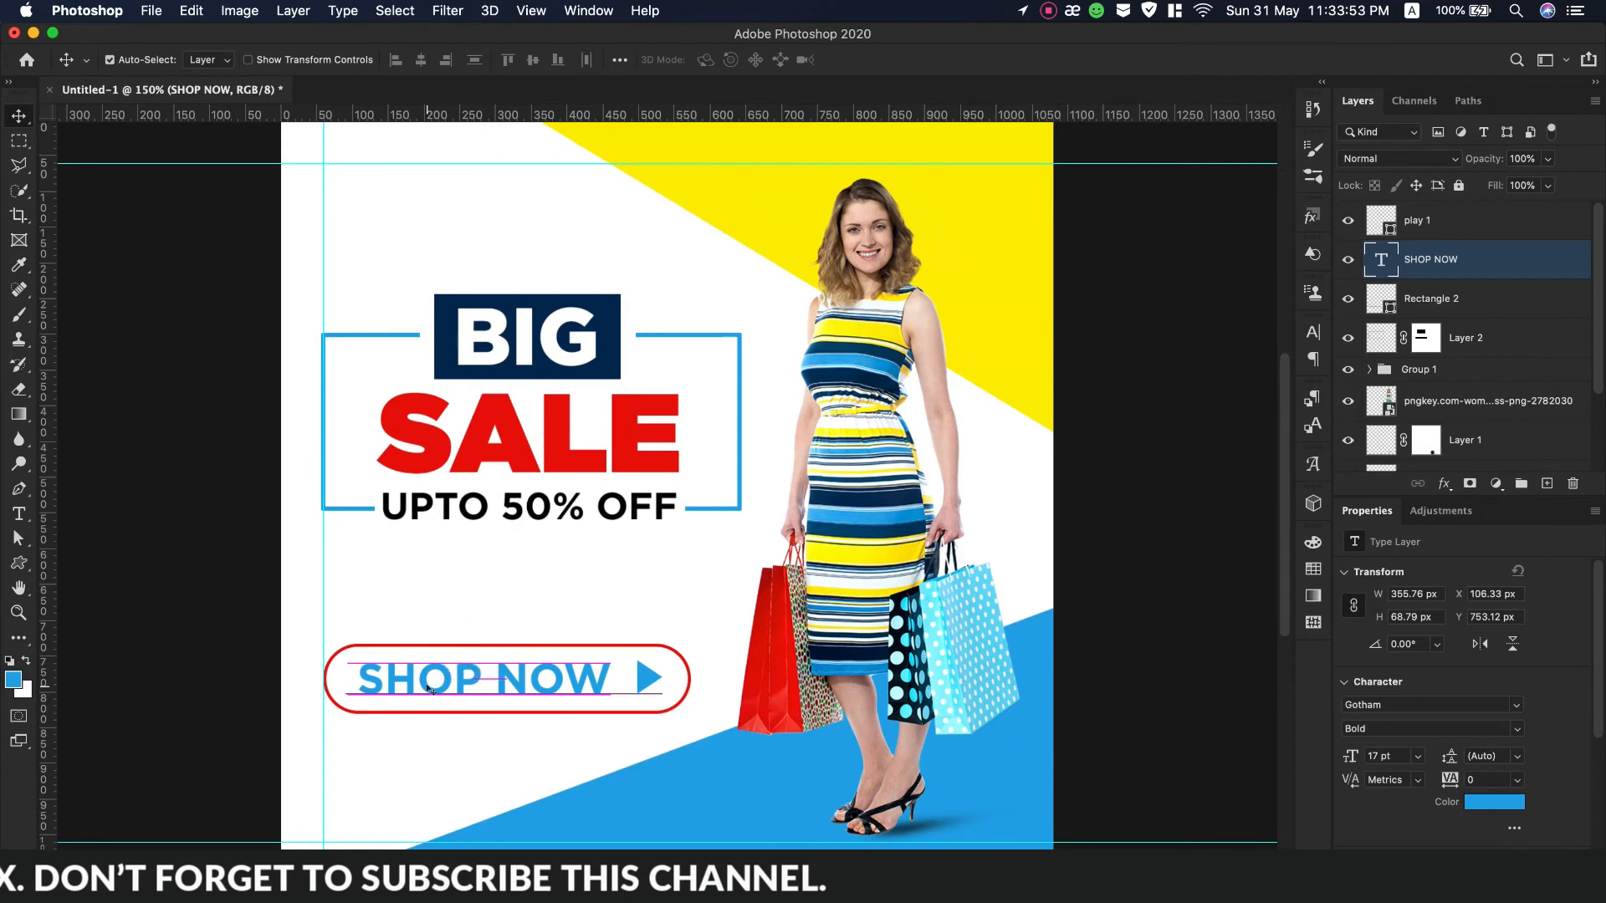
Move the play triangle slightly left towards the SHOP NOW text and fine-tune its horizontal spacing.
{"action": "left_click", "coordinate": [1453, 230]}
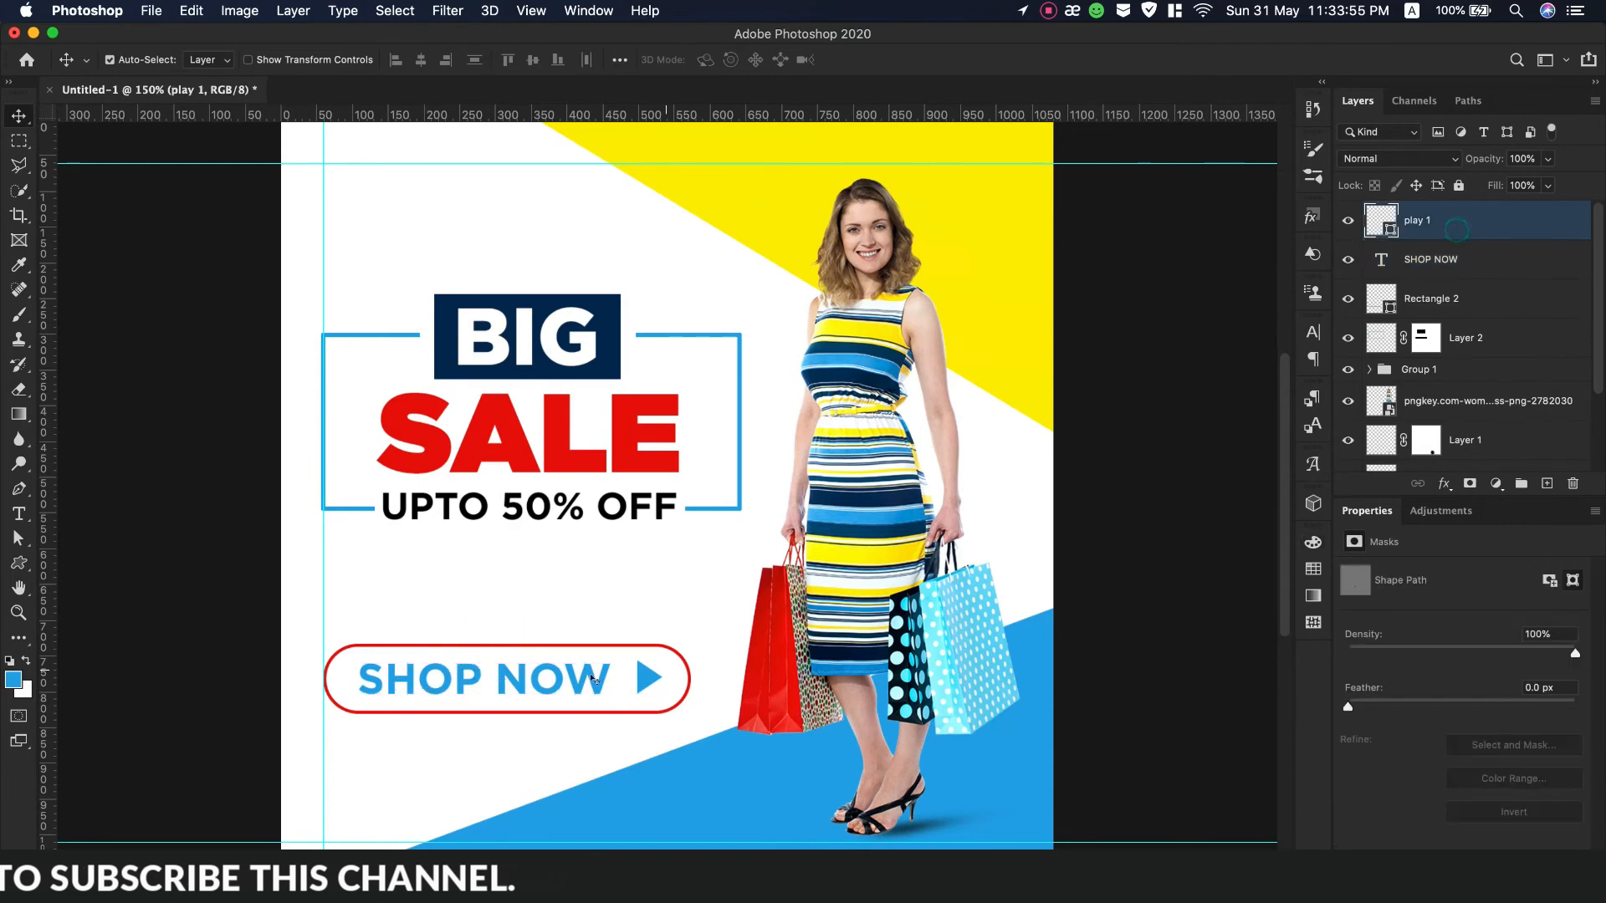
{"action": "left_click_drag", "start_coordinate": [641, 674], "coordinate": [637, 674]}
{"action": "key", "text": "Right"}
{"action": "key", "text": "Right"}
{"action": "key", "text": "Right"}
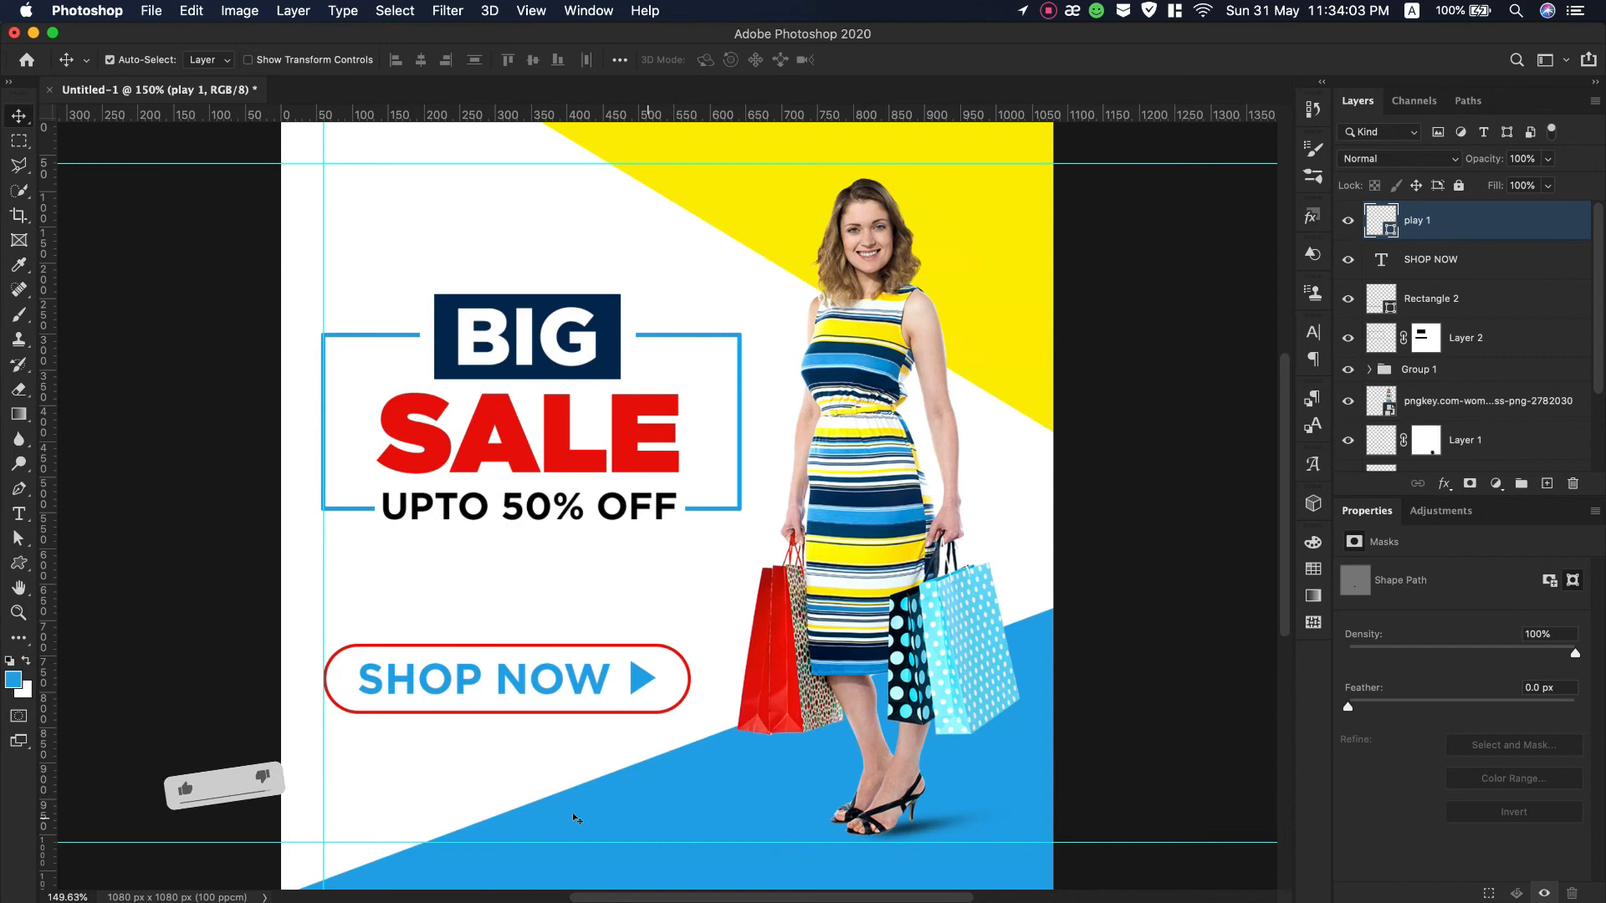
Switch to Finder and bring the "Copy of 20200418_175126" social icons PNG from Documents > Graphic Design > Movie Credit into the Photoshop document.
{"action": "left_click", "coordinate": [19, 612]}
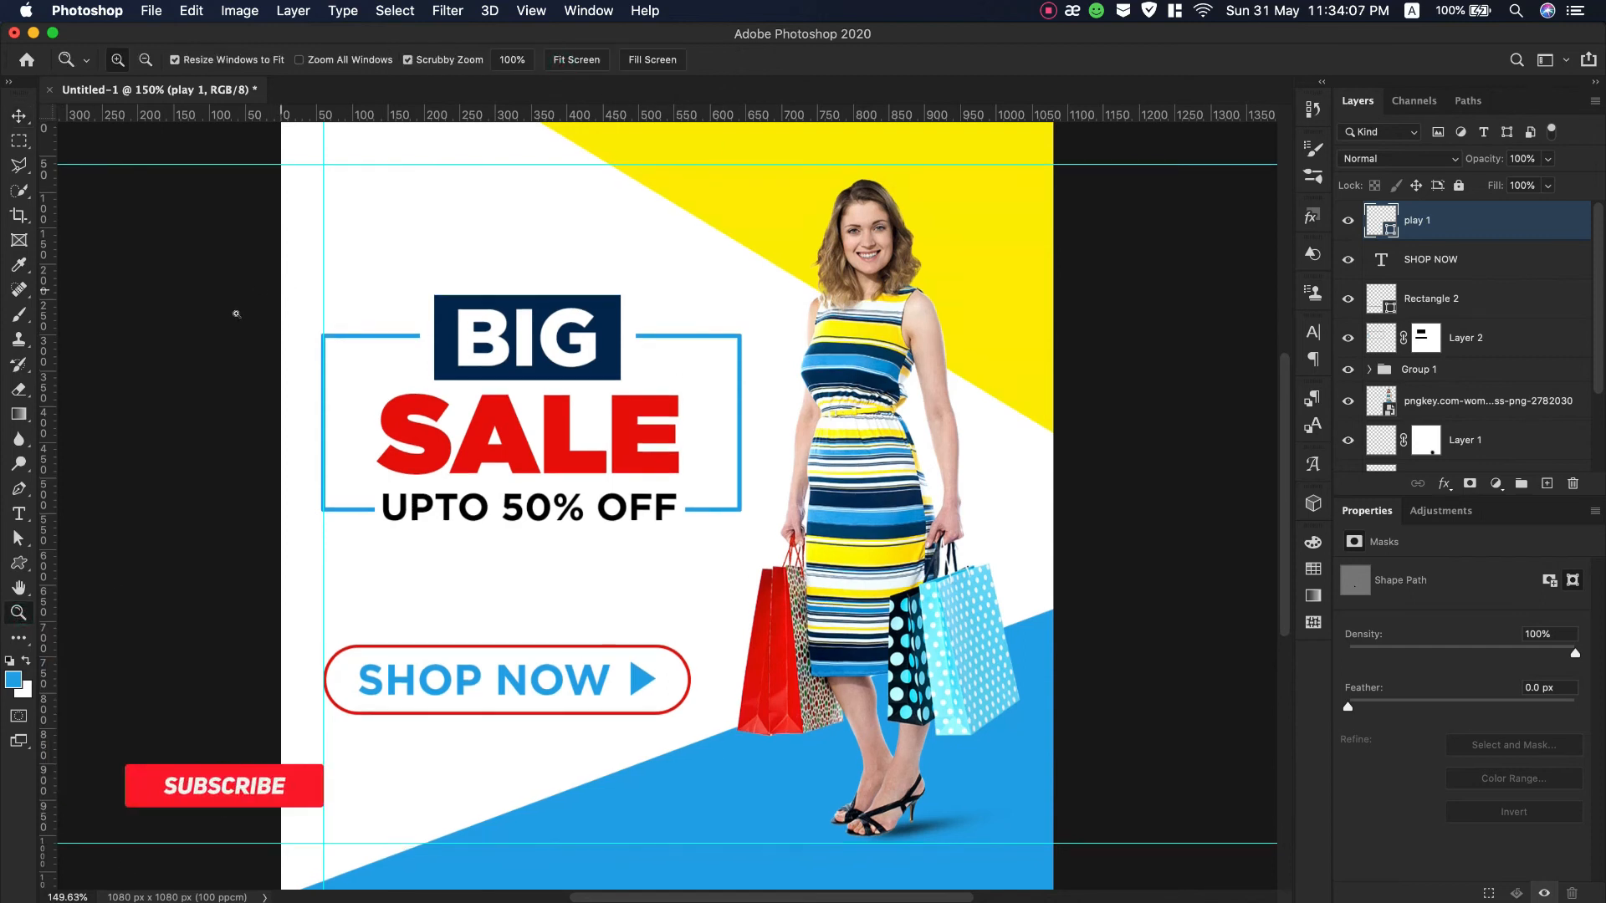
{"action": "left_click", "coordinate": [517, 59]}
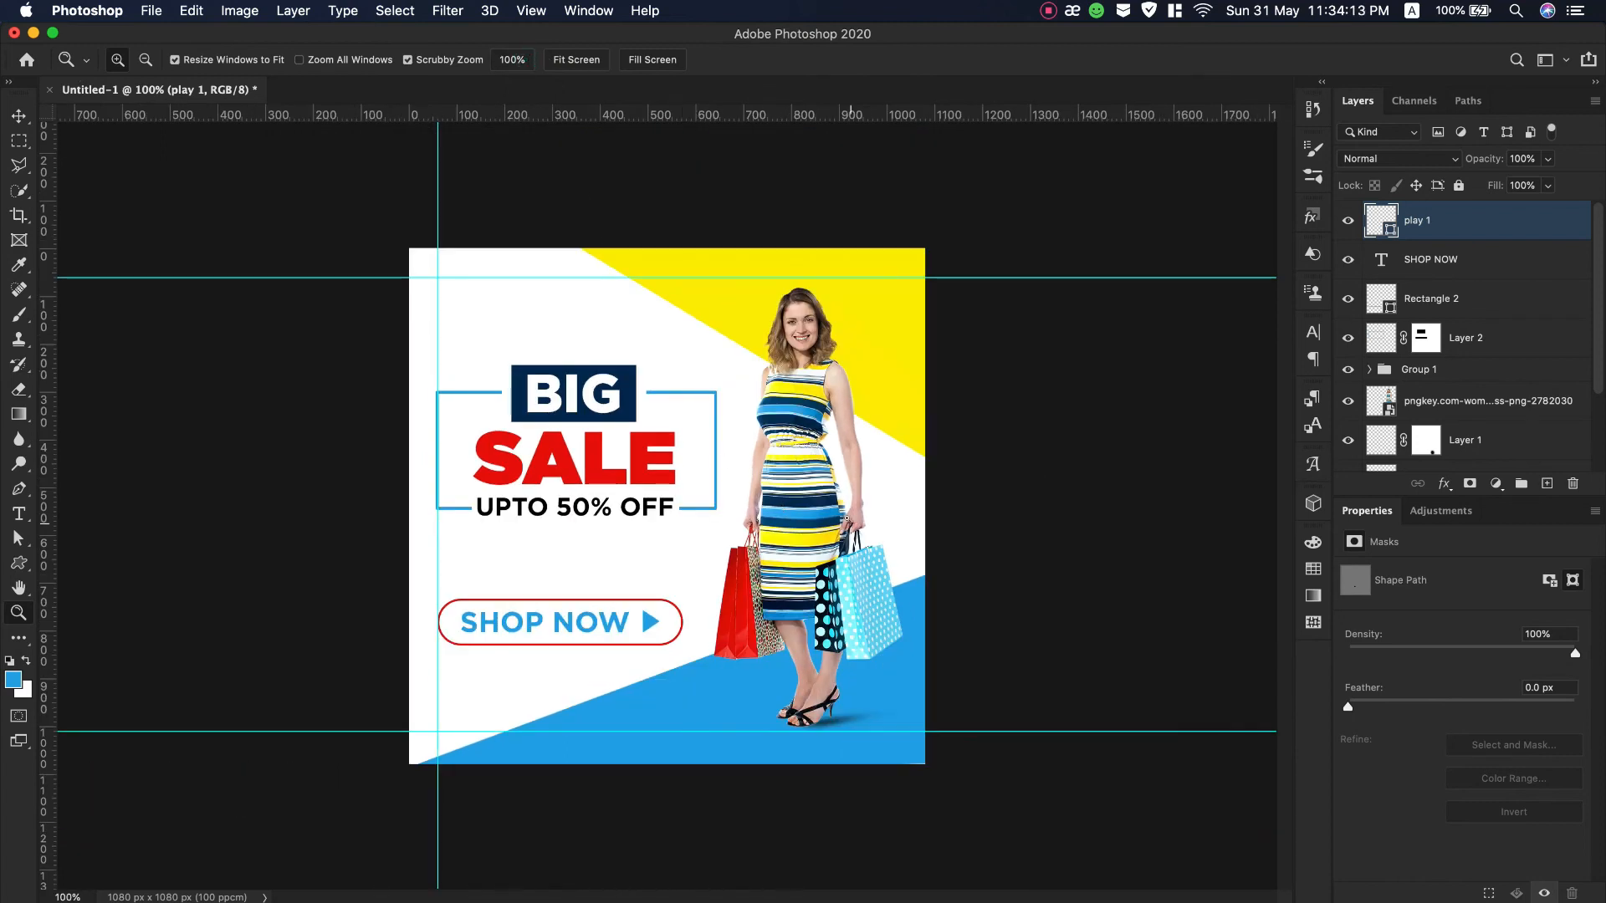
{"action": "key", "text": "super+Tab"}
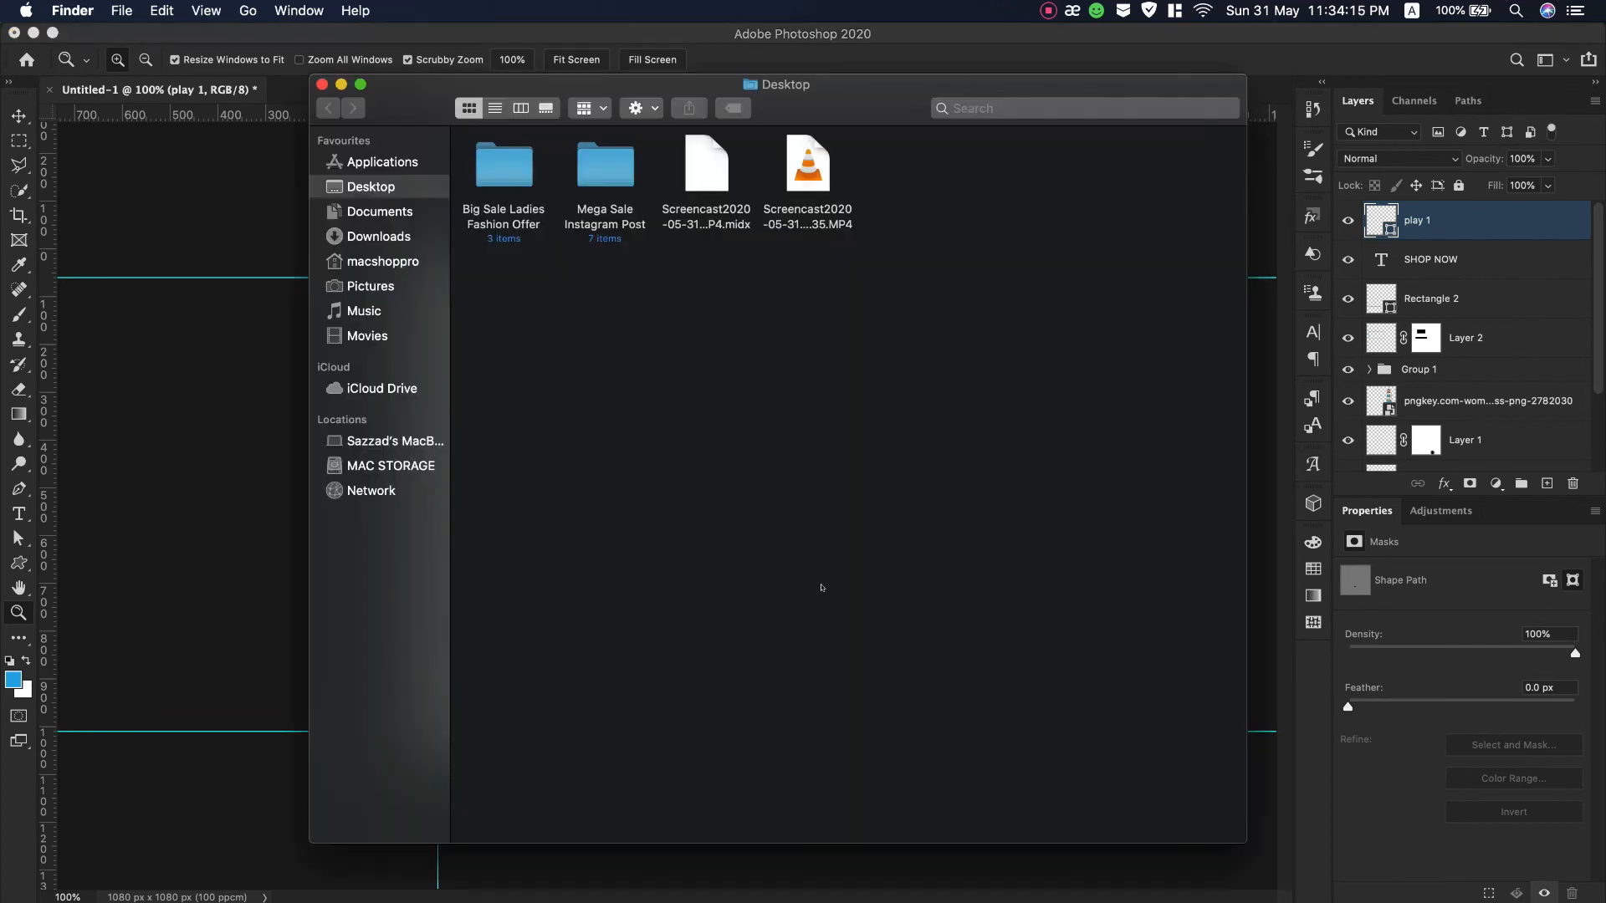
{"action": "left_click", "coordinate": [376, 212]}
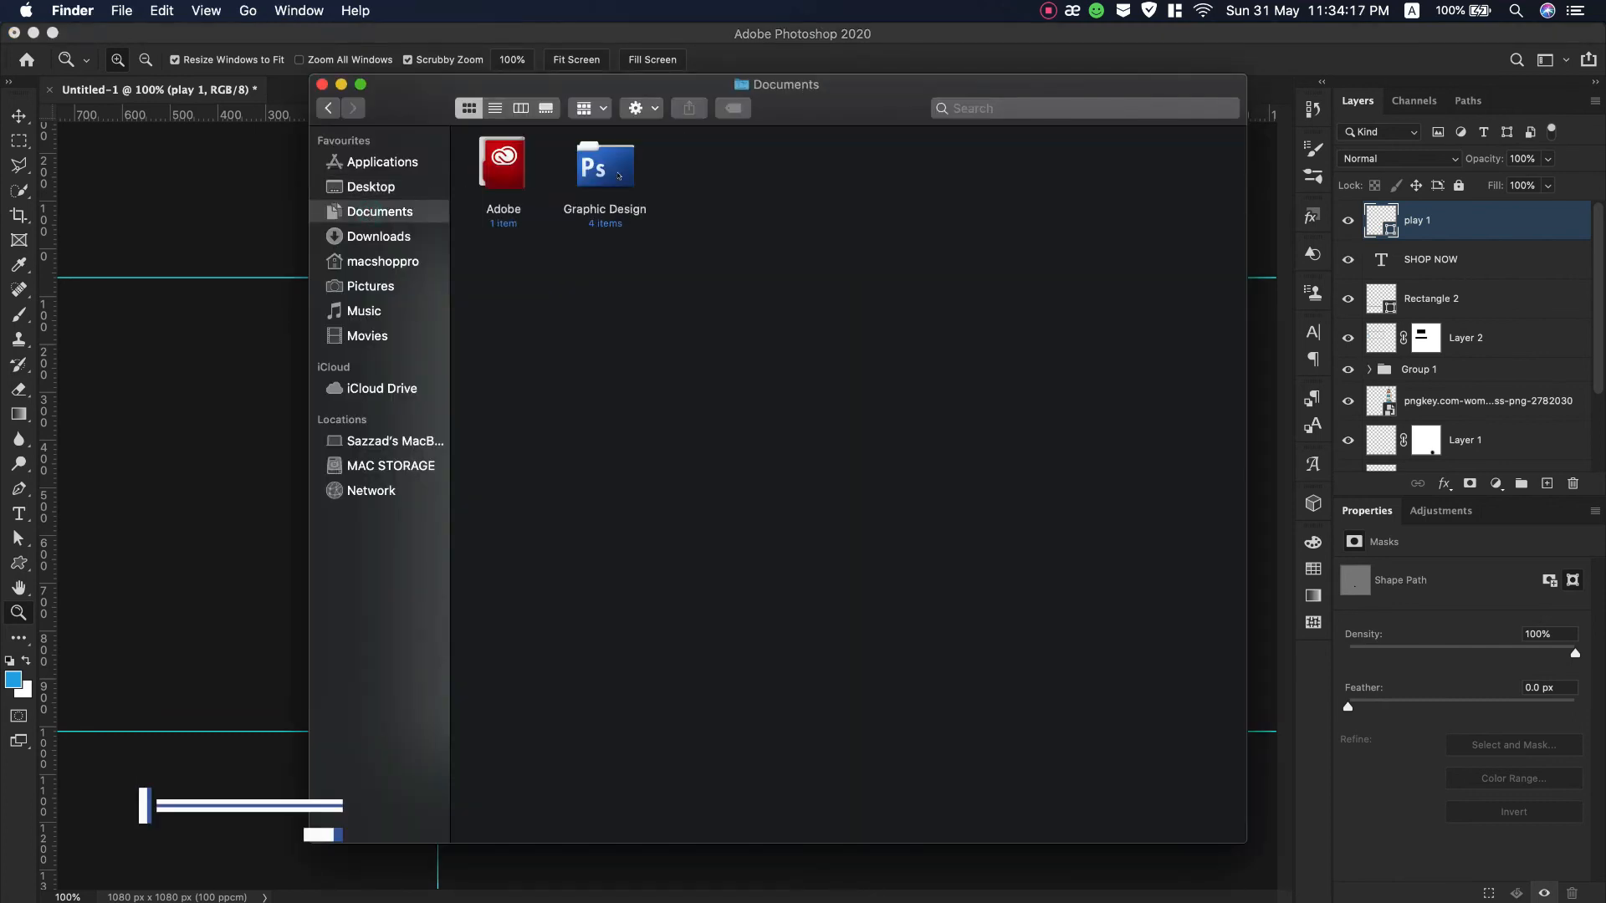
{"action": "double_click", "coordinate": [617, 172]}
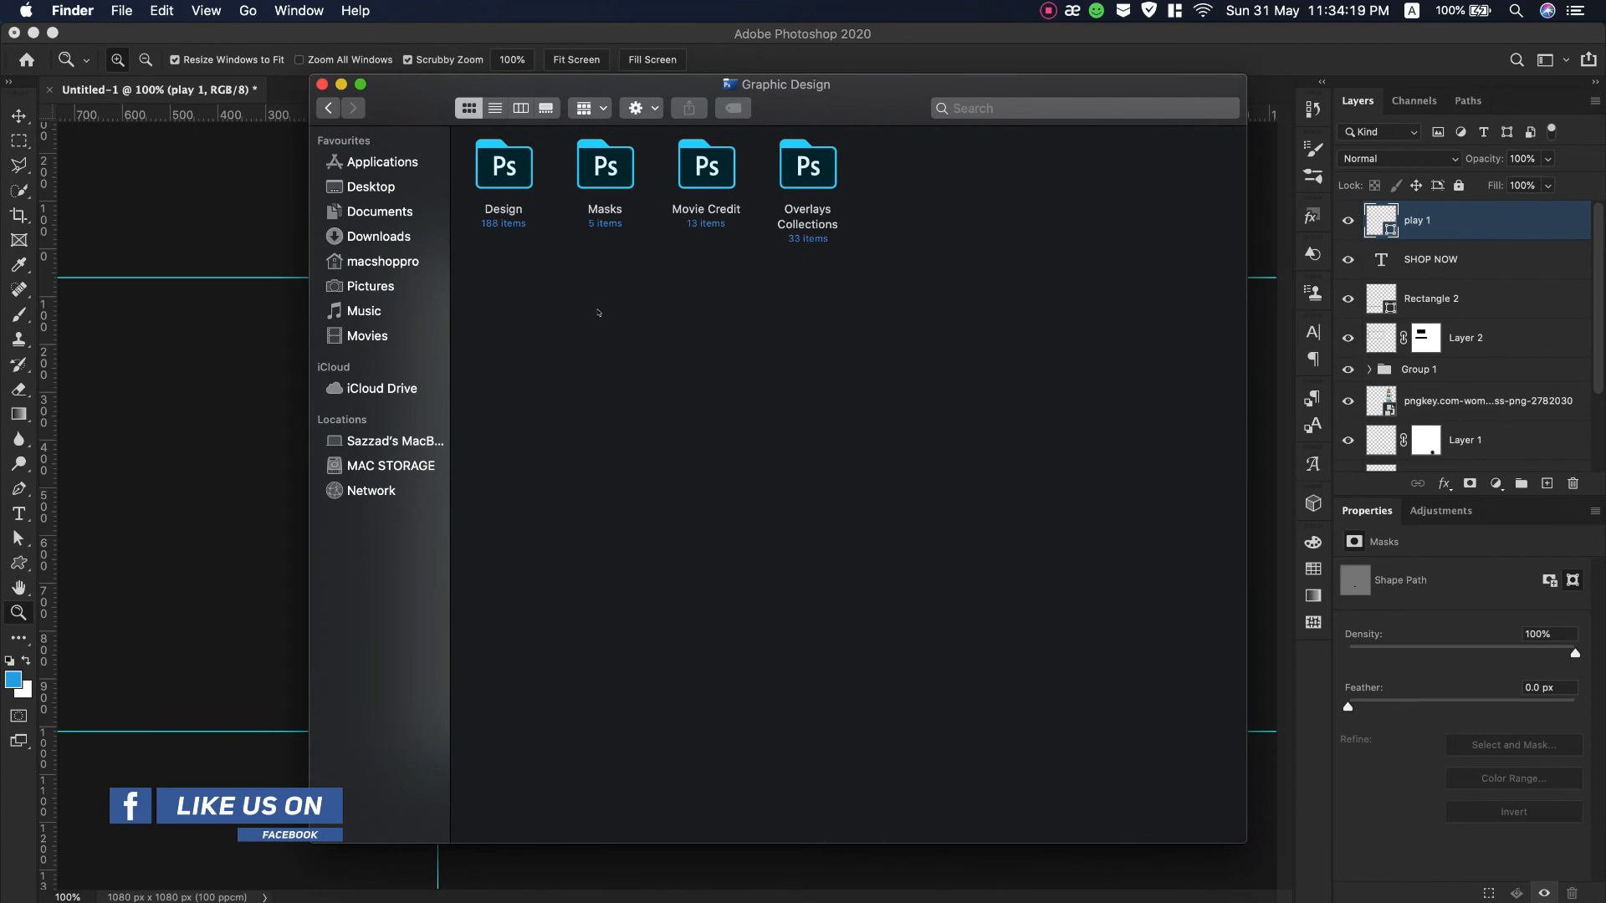
{"action": "double_click", "coordinate": [684, 194]}
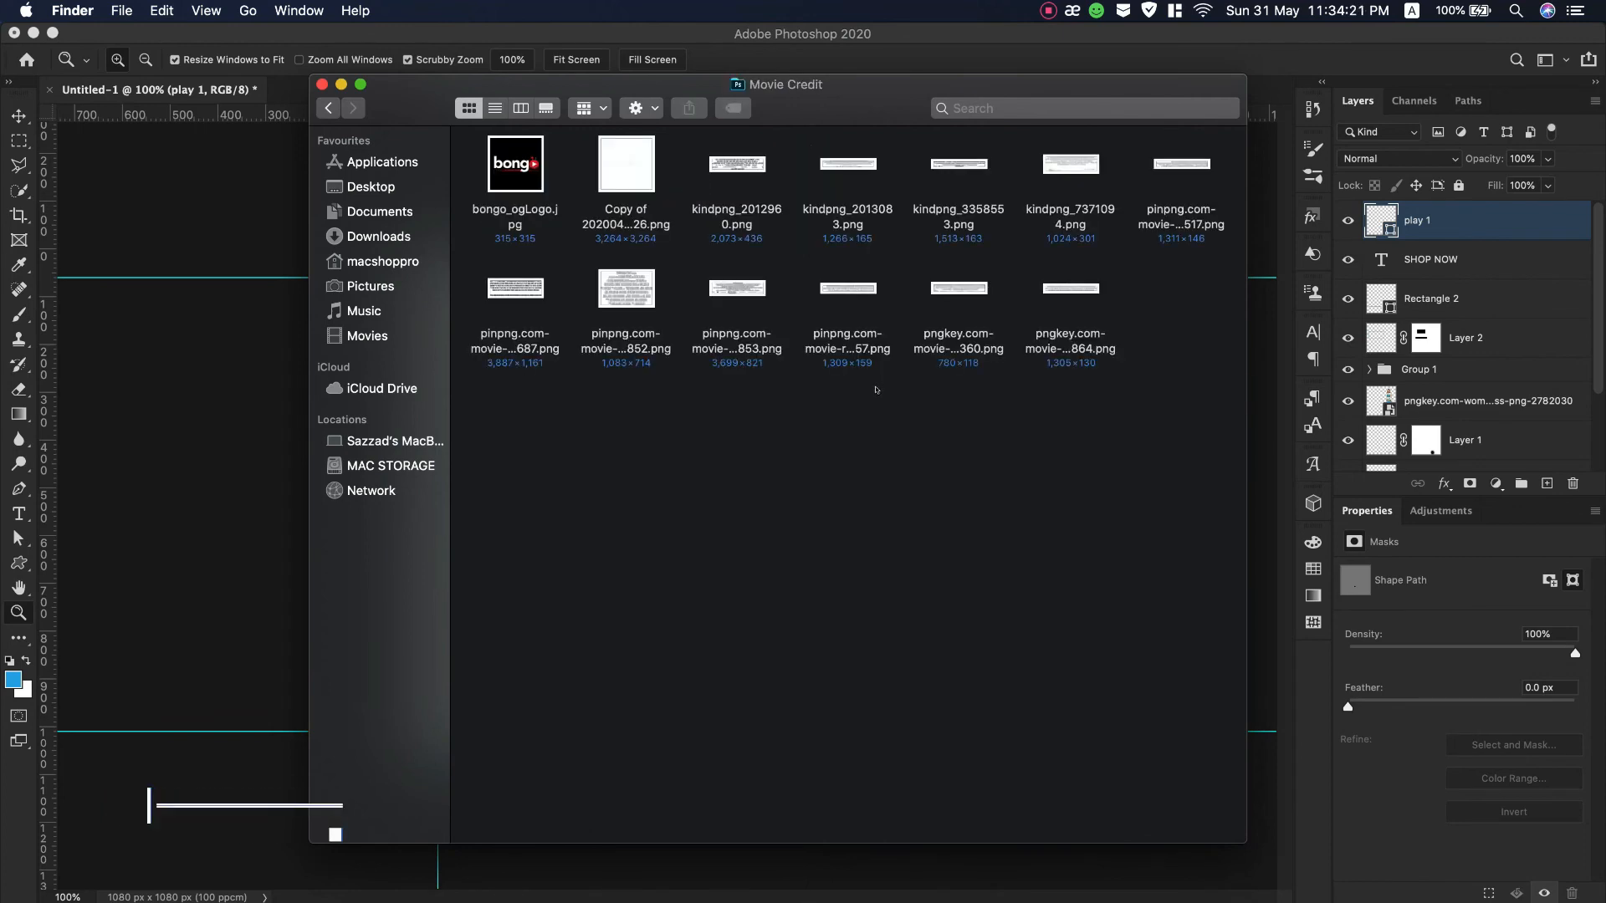
{"action": "left_click_drag", "start_coordinate": [629, 171], "coordinate": [214, 477]}
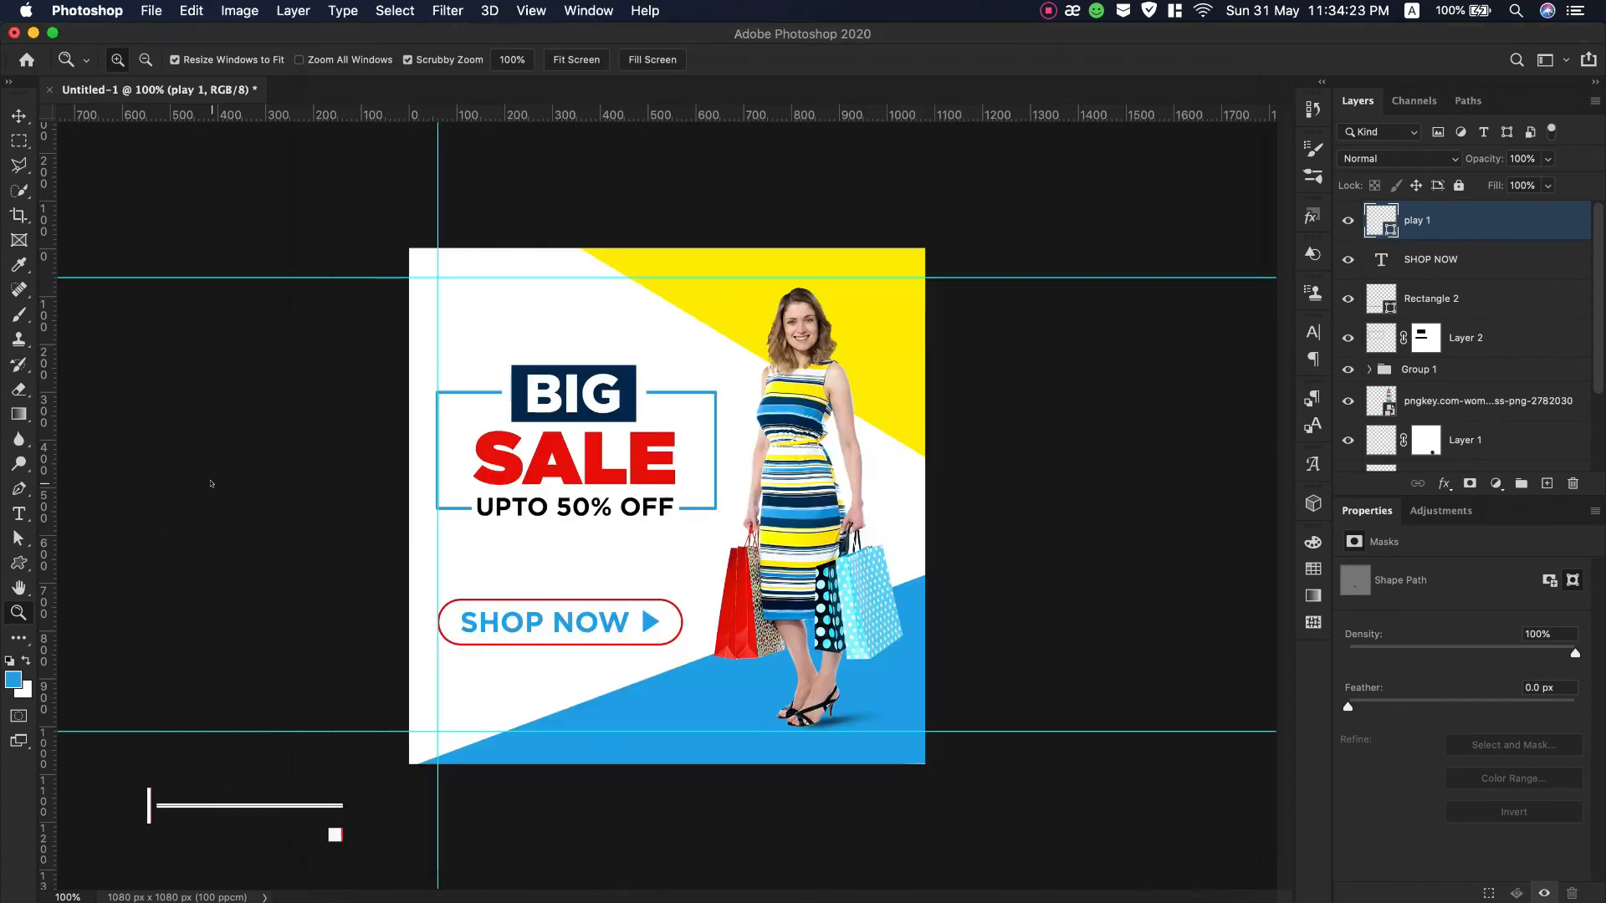
Scale the social icons image to about 2.41% and place it over the blue shape near the canvas's lower edge.
{"action": "left_click_drag", "start_coordinate": [924, 762], "coordinate": [767, 800]}
{"action": "left_click_drag", "start_coordinate": [739, 737], "coordinate": [713, 726]}
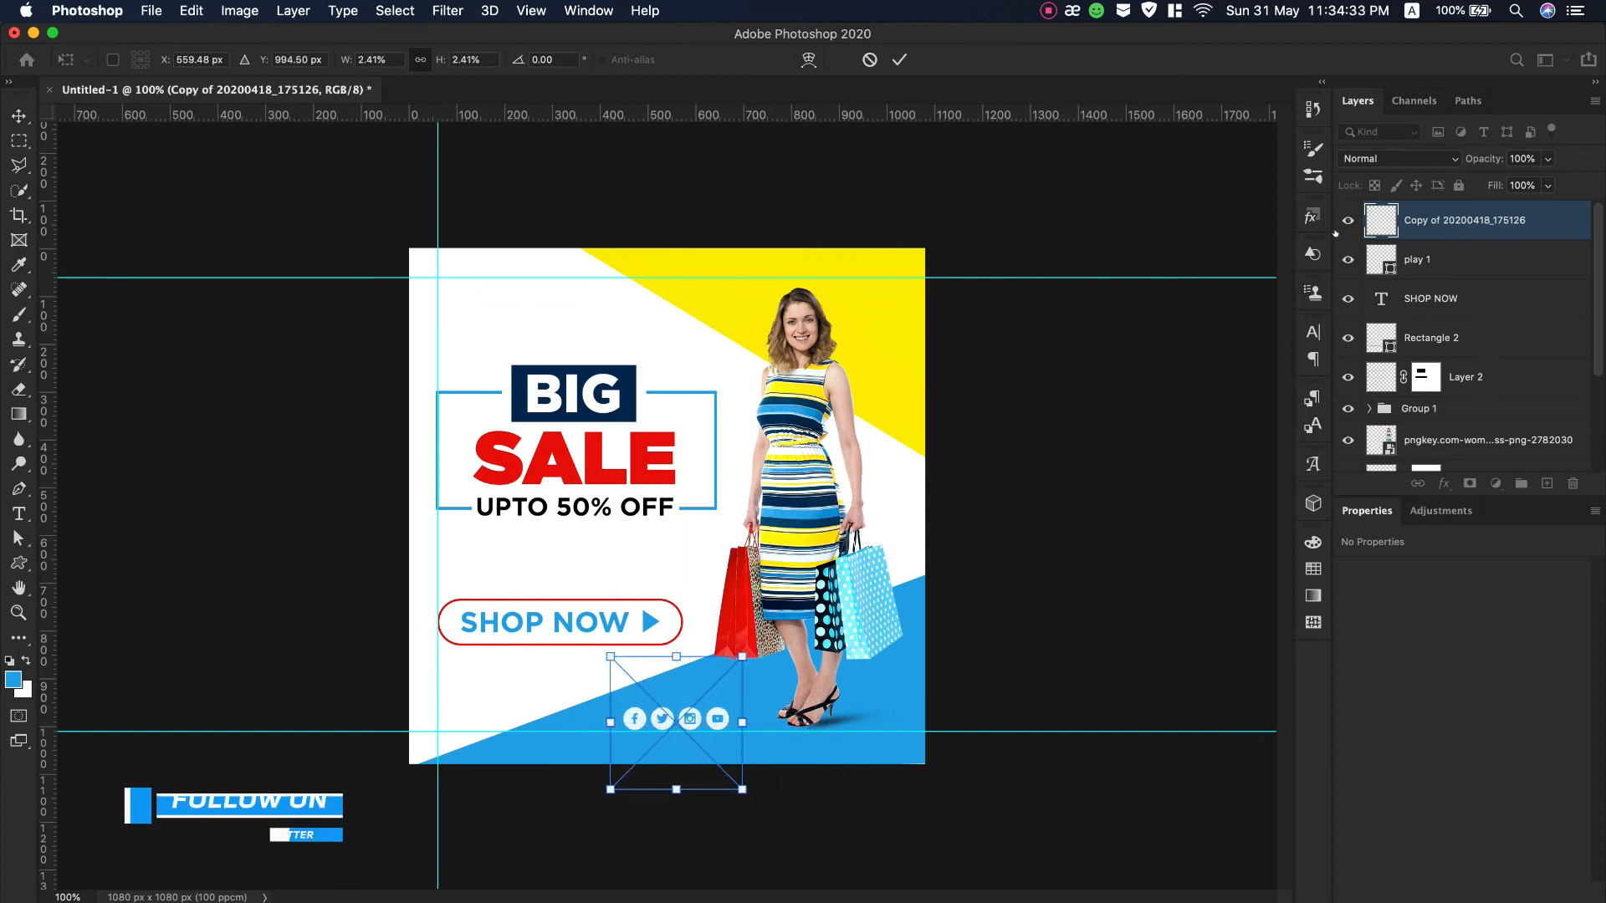
{"action": "left_click", "coordinate": [893, 57]}
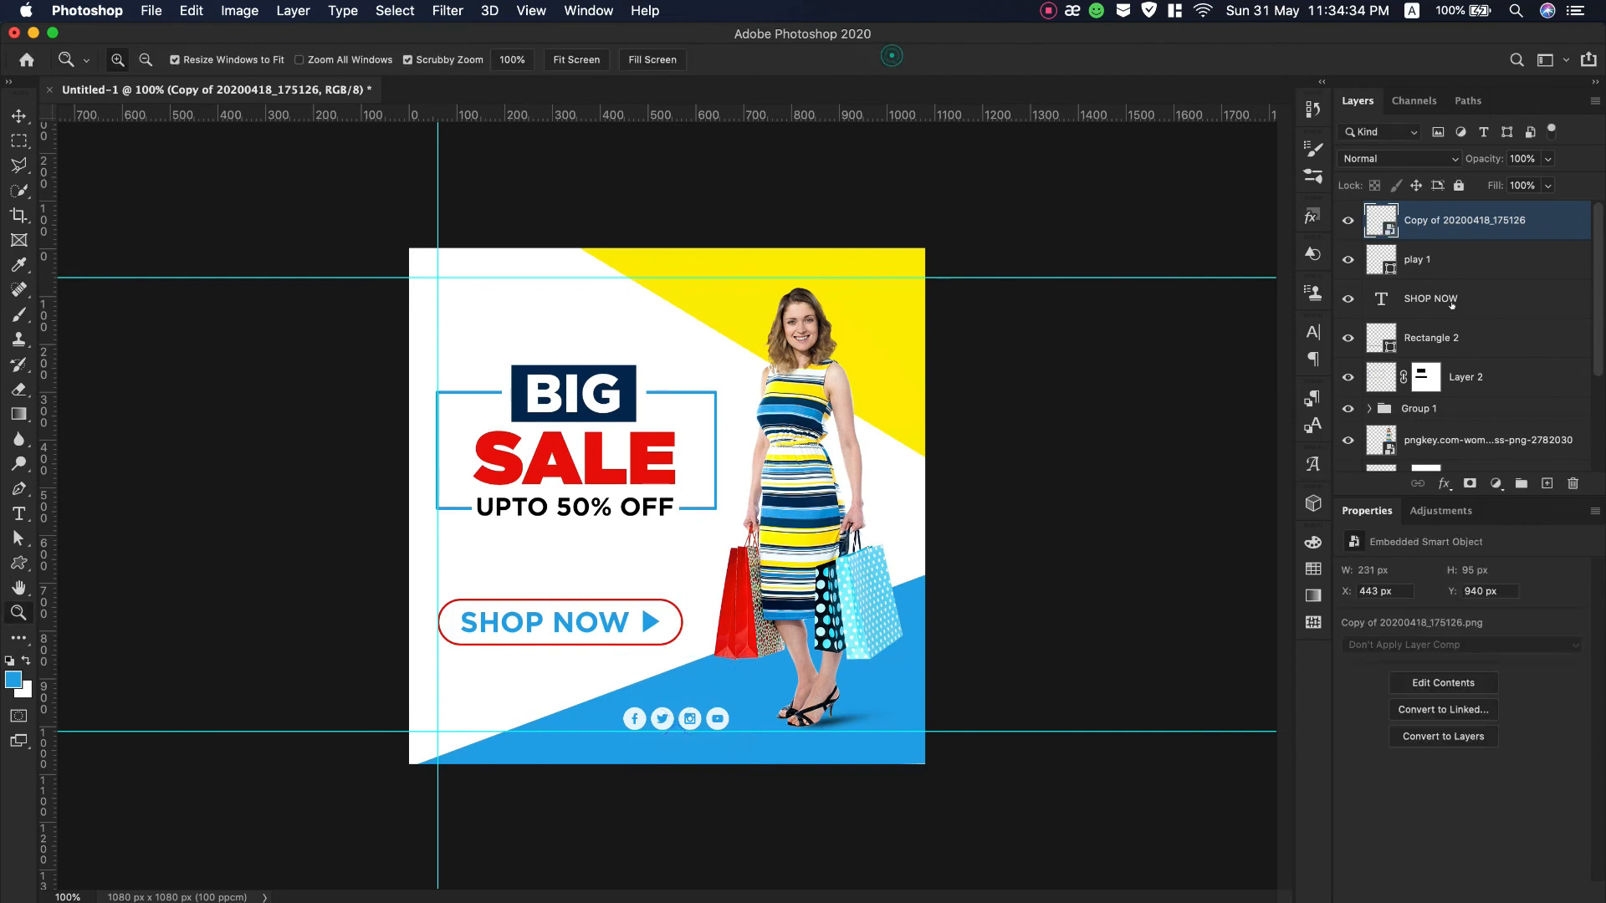
Apply a black Color Overlay layer style to the social icons at Normal blend mode and 100% opacity.
{"action": "double_click", "coordinate": [1555, 241]}
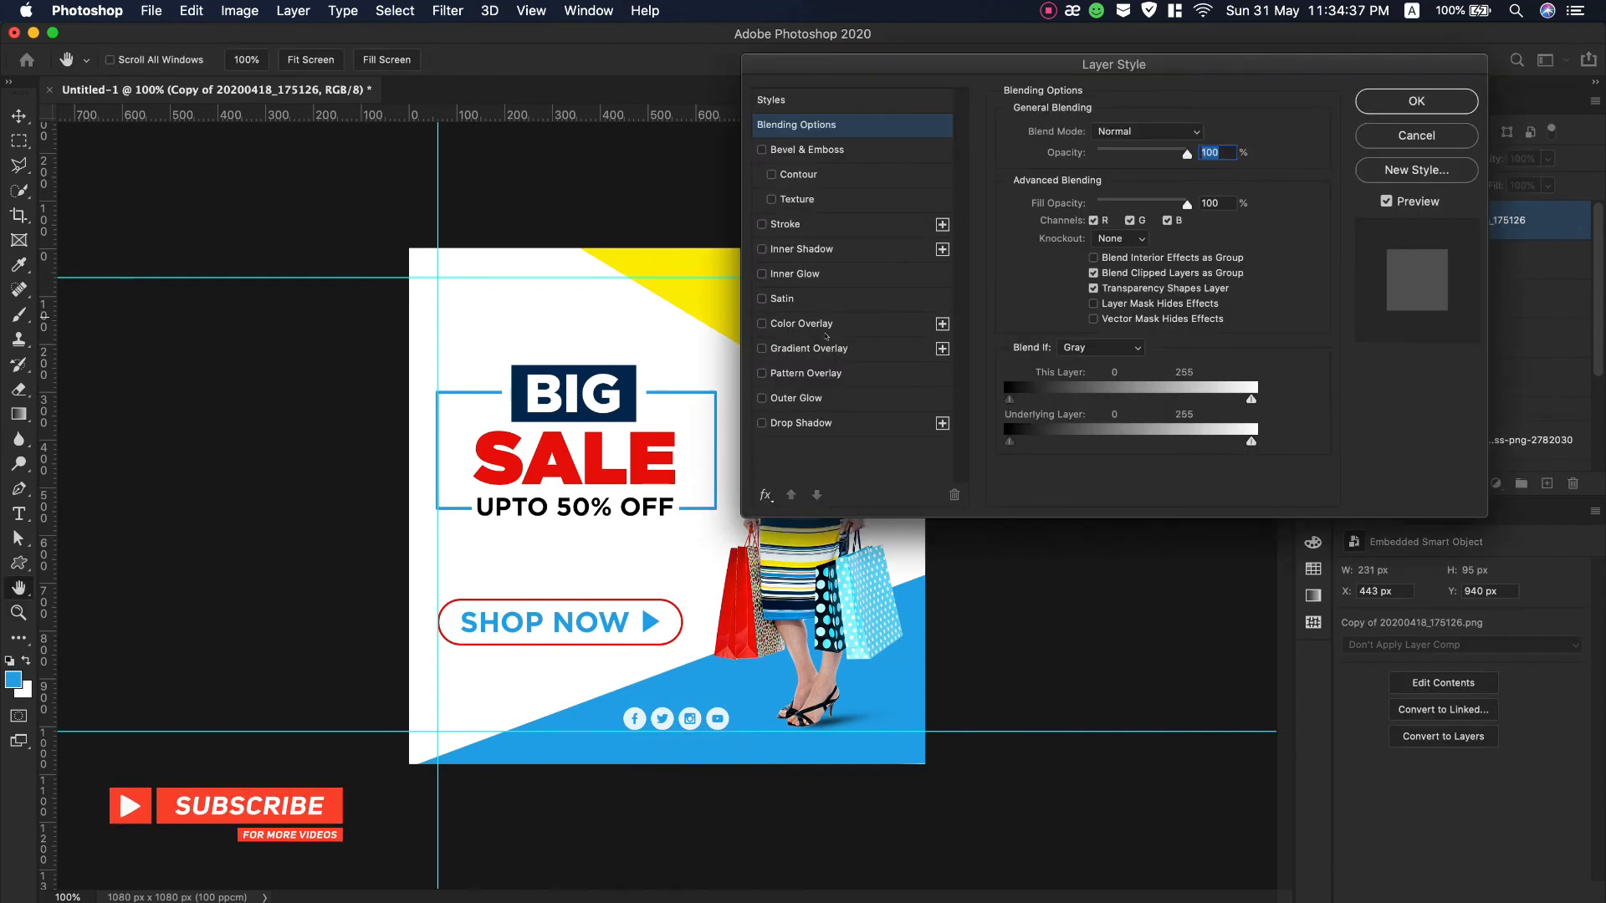
{"action": "left_click", "coordinate": [801, 324]}
{"action": "left_click", "coordinate": [1198, 134]}
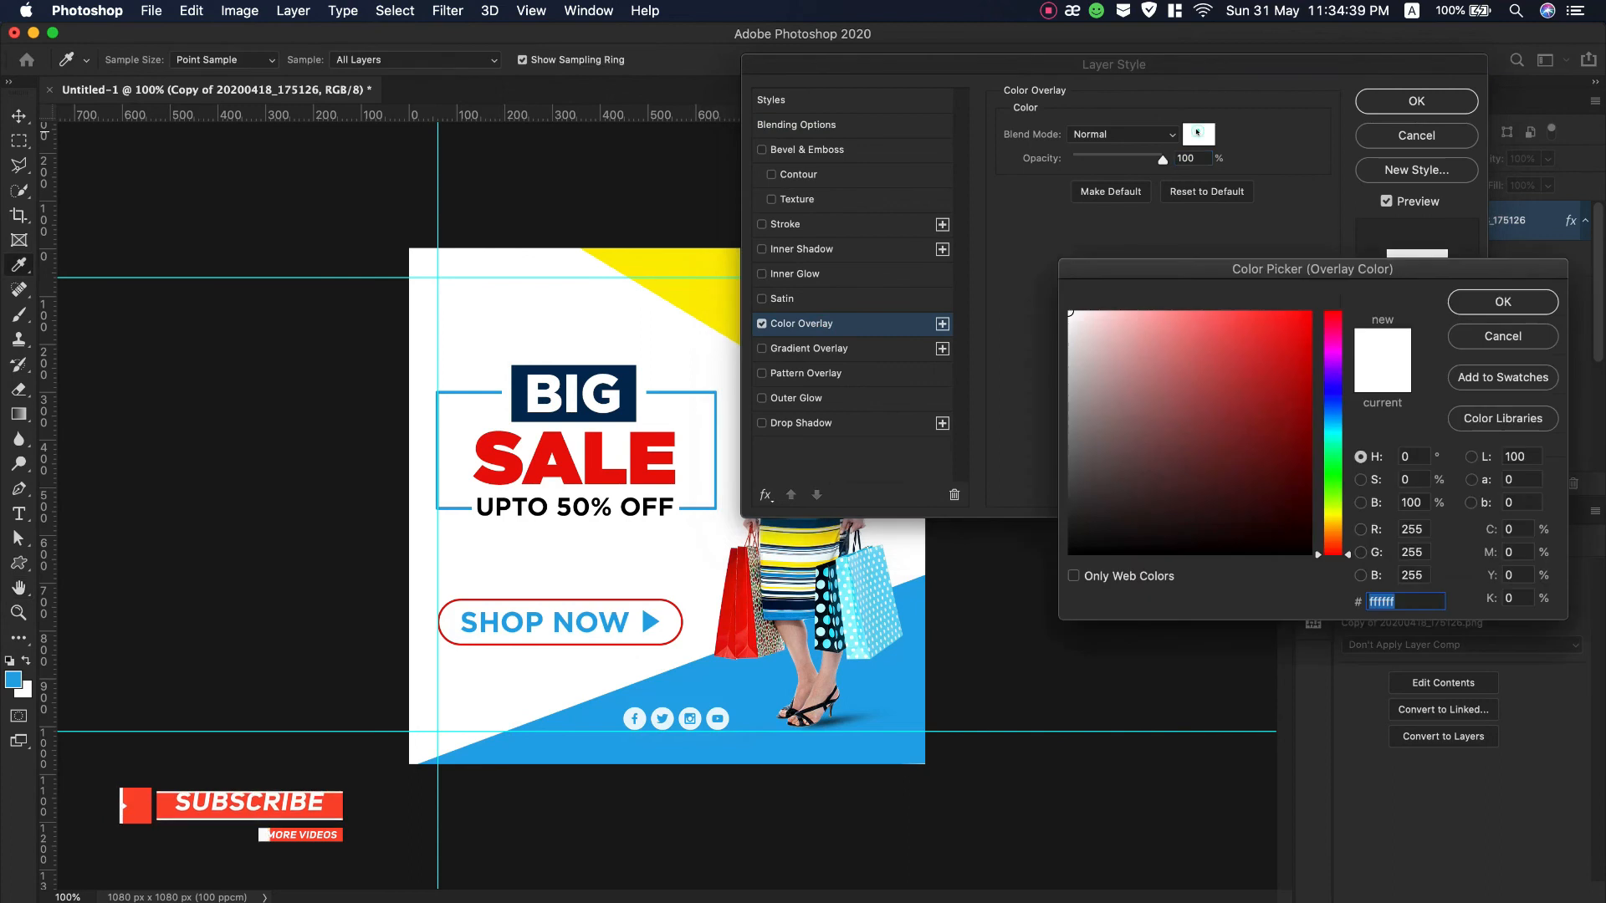
{"action": "left_click_drag", "start_coordinate": [1174, 396], "coordinate": [1057, 546]}
{"action": "left_click", "coordinate": [1502, 302]}
{"action": "left_click", "coordinate": [1441, 102]}
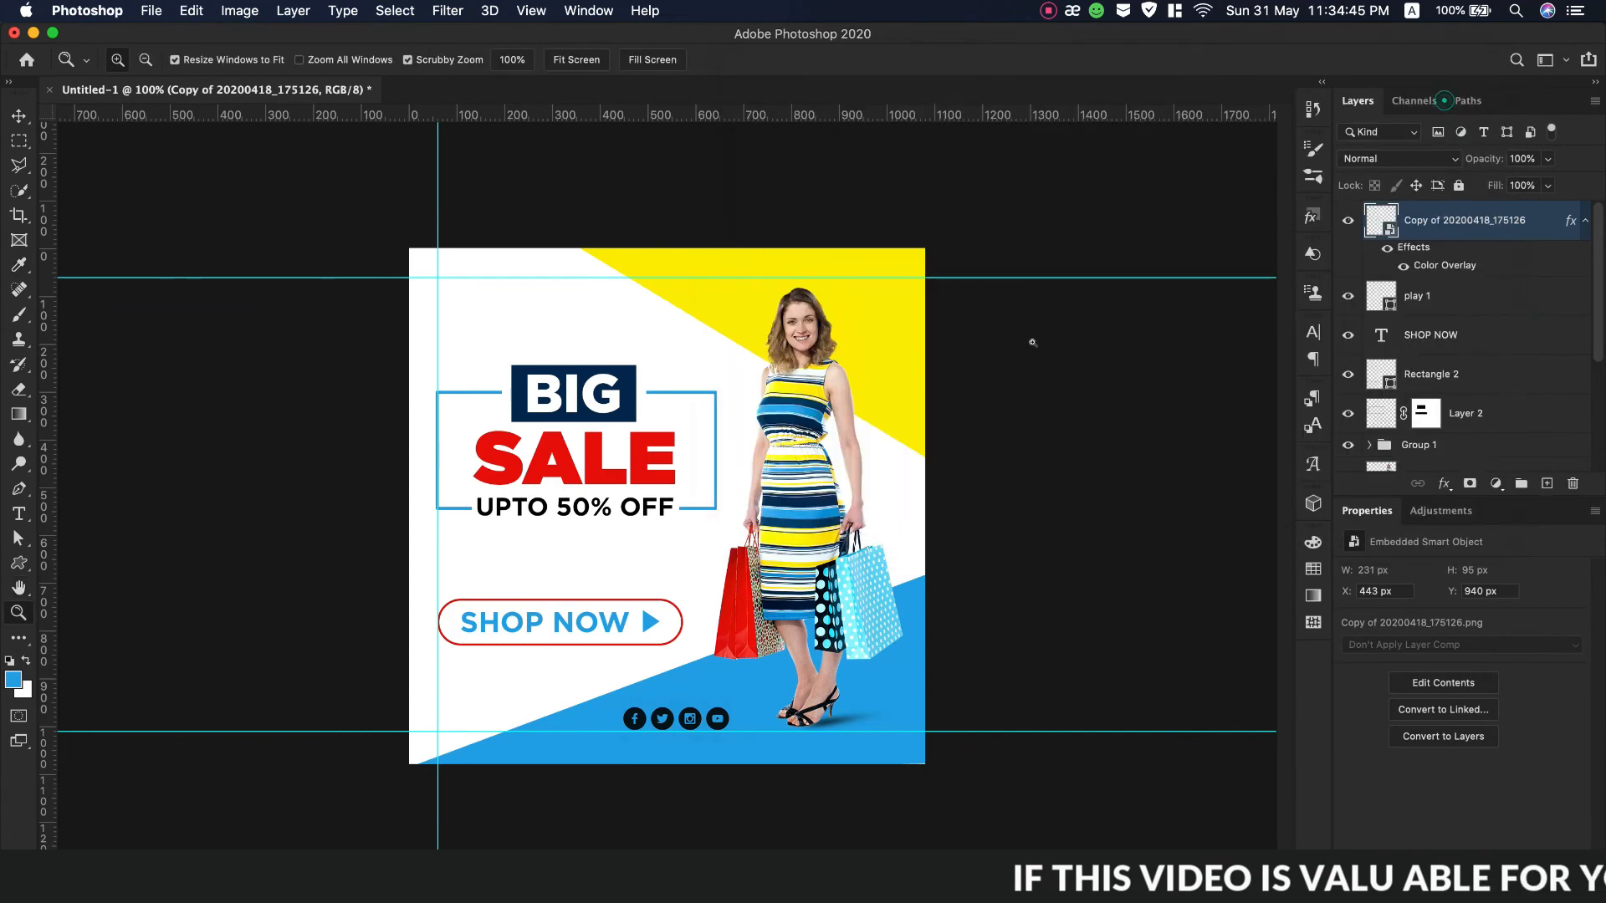
Move the social icons to the left margin guide below the SHOP NOW button and enlarge them to about 262 x 107 px.
{"action": "left_click", "coordinate": [12, 117]}
{"action": "left_click_drag", "start_coordinate": [634, 716], "coordinate": [478, 717]}
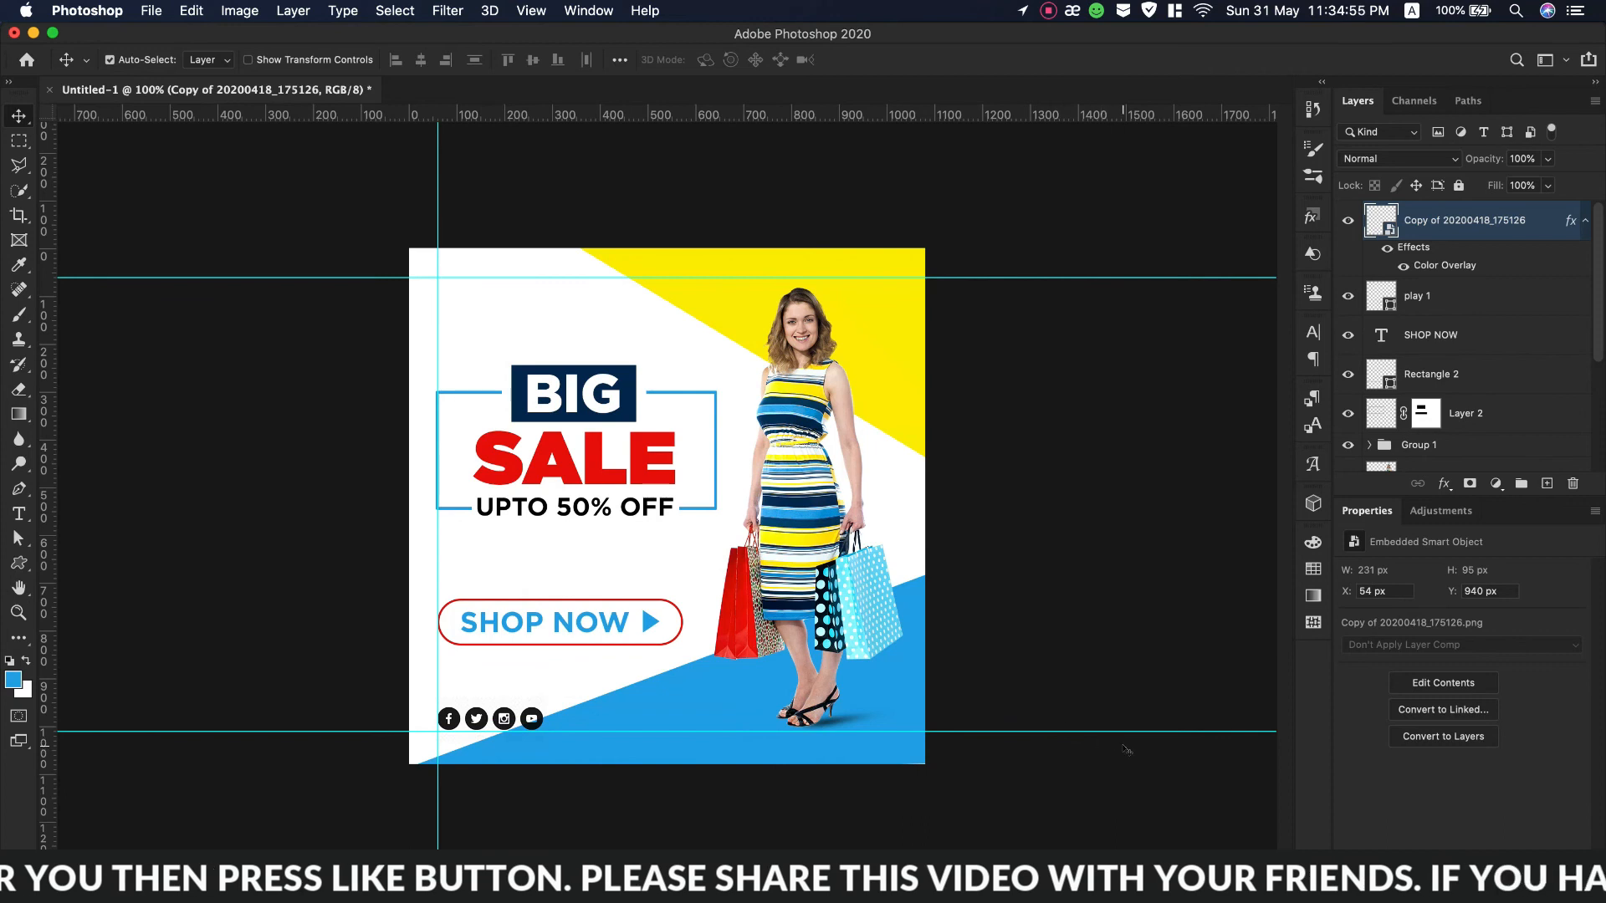
{"action": "key", "text": "super+t"}
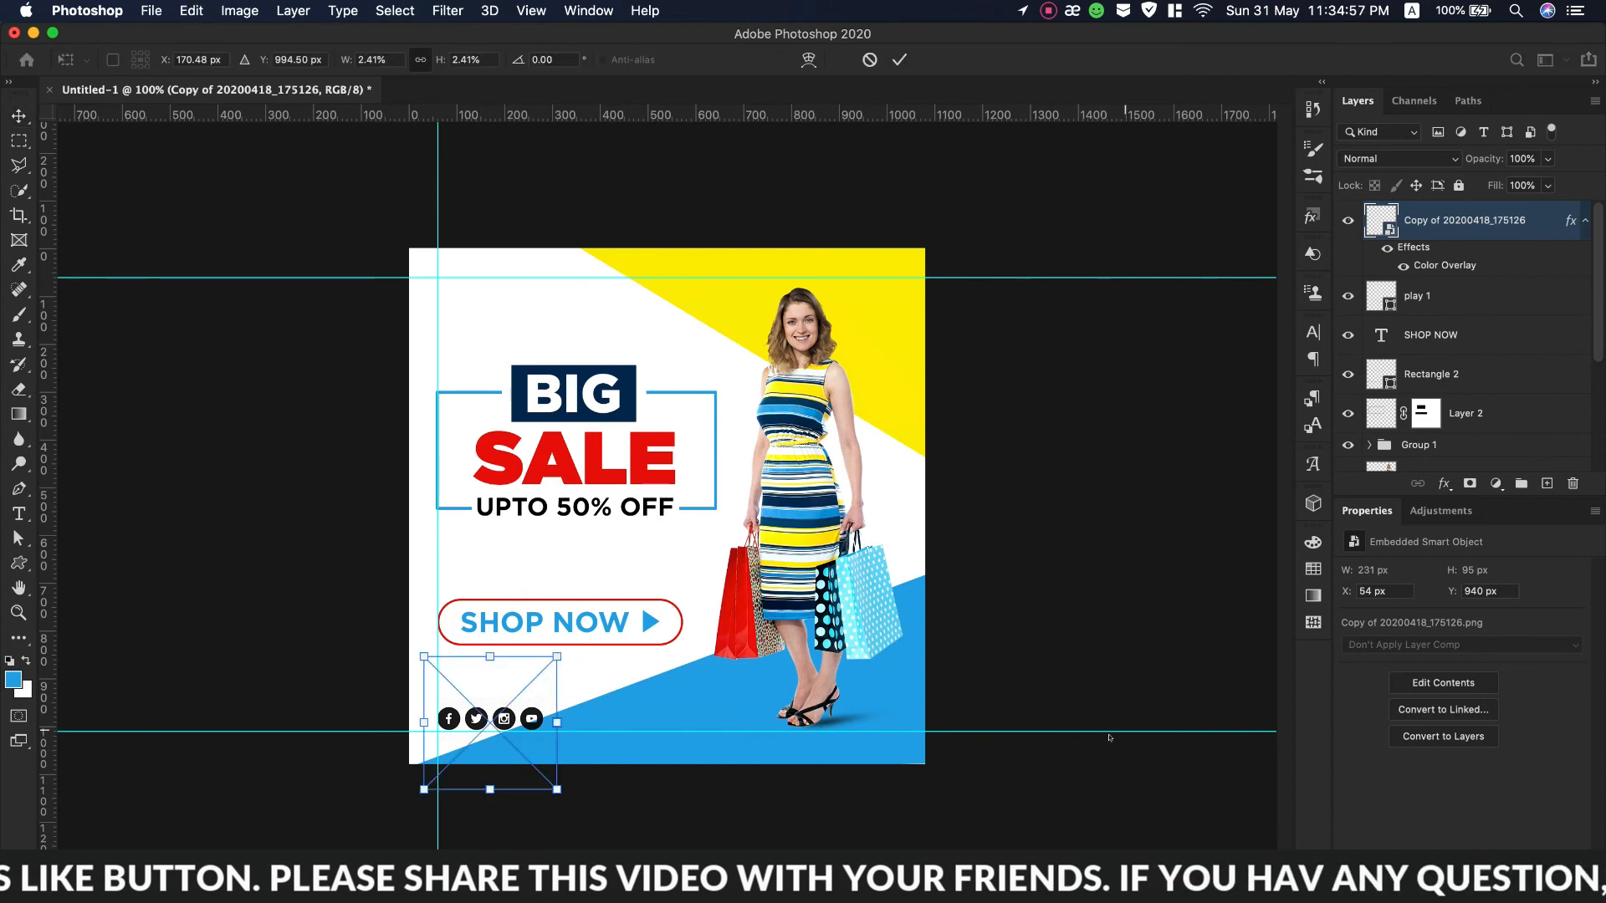
{"action": "left_click_drag", "start_coordinate": [556, 656], "coordinate": [577, 642]}
{"action": "left_click", "coordinate": [899, 60]}
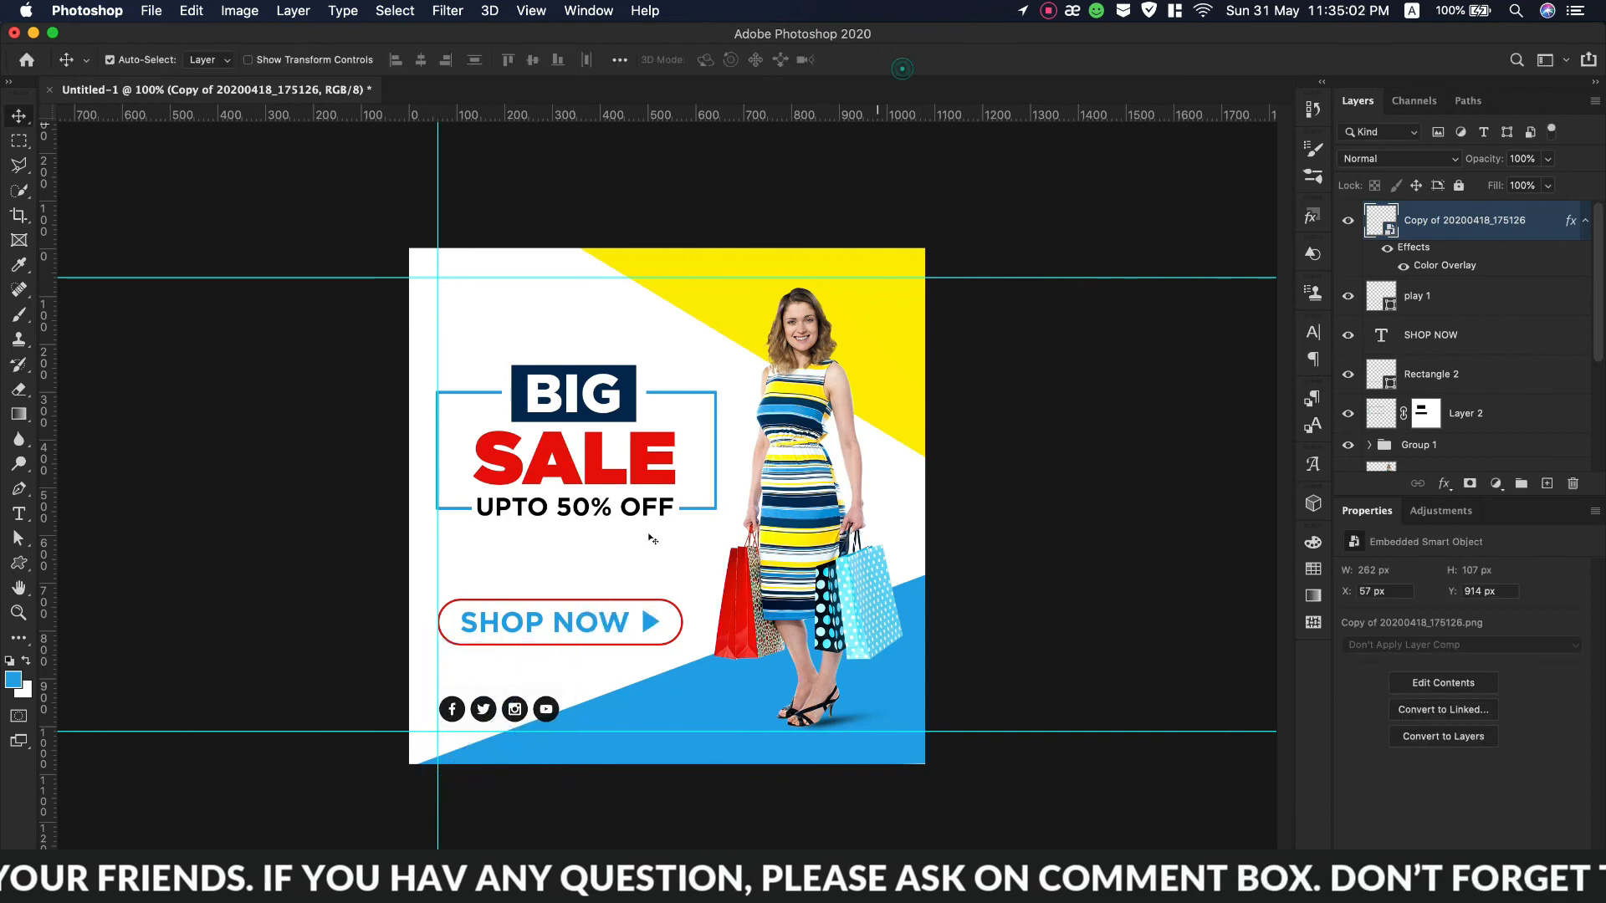
Nudge the social icons against the left and lower guides, to about X 54 px, Y 921 px.
{"action": "left_click_drag", "start_coordinate": [511, 717], "coordinate": [505, 716]}
{"action": "left_click", "coordinate": [513, 716]}
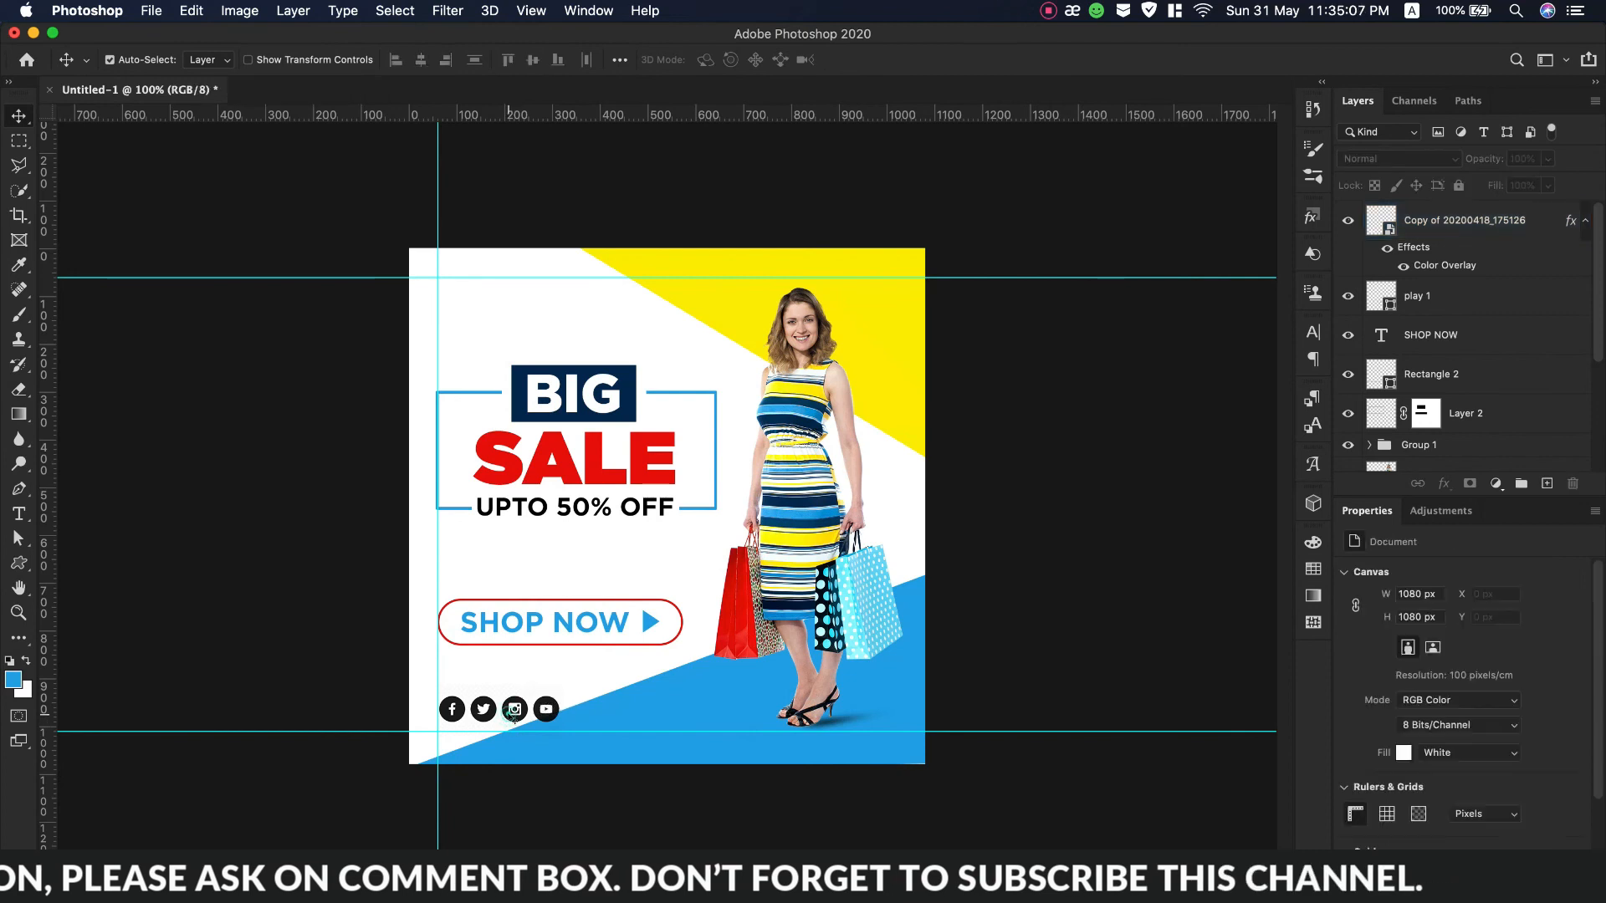
{"action": "left_click", "coordinate": [515, 712]}
{"action": "left_click_drag", "start_coordinate": [523, 709], "coordinate": [520, 712]}
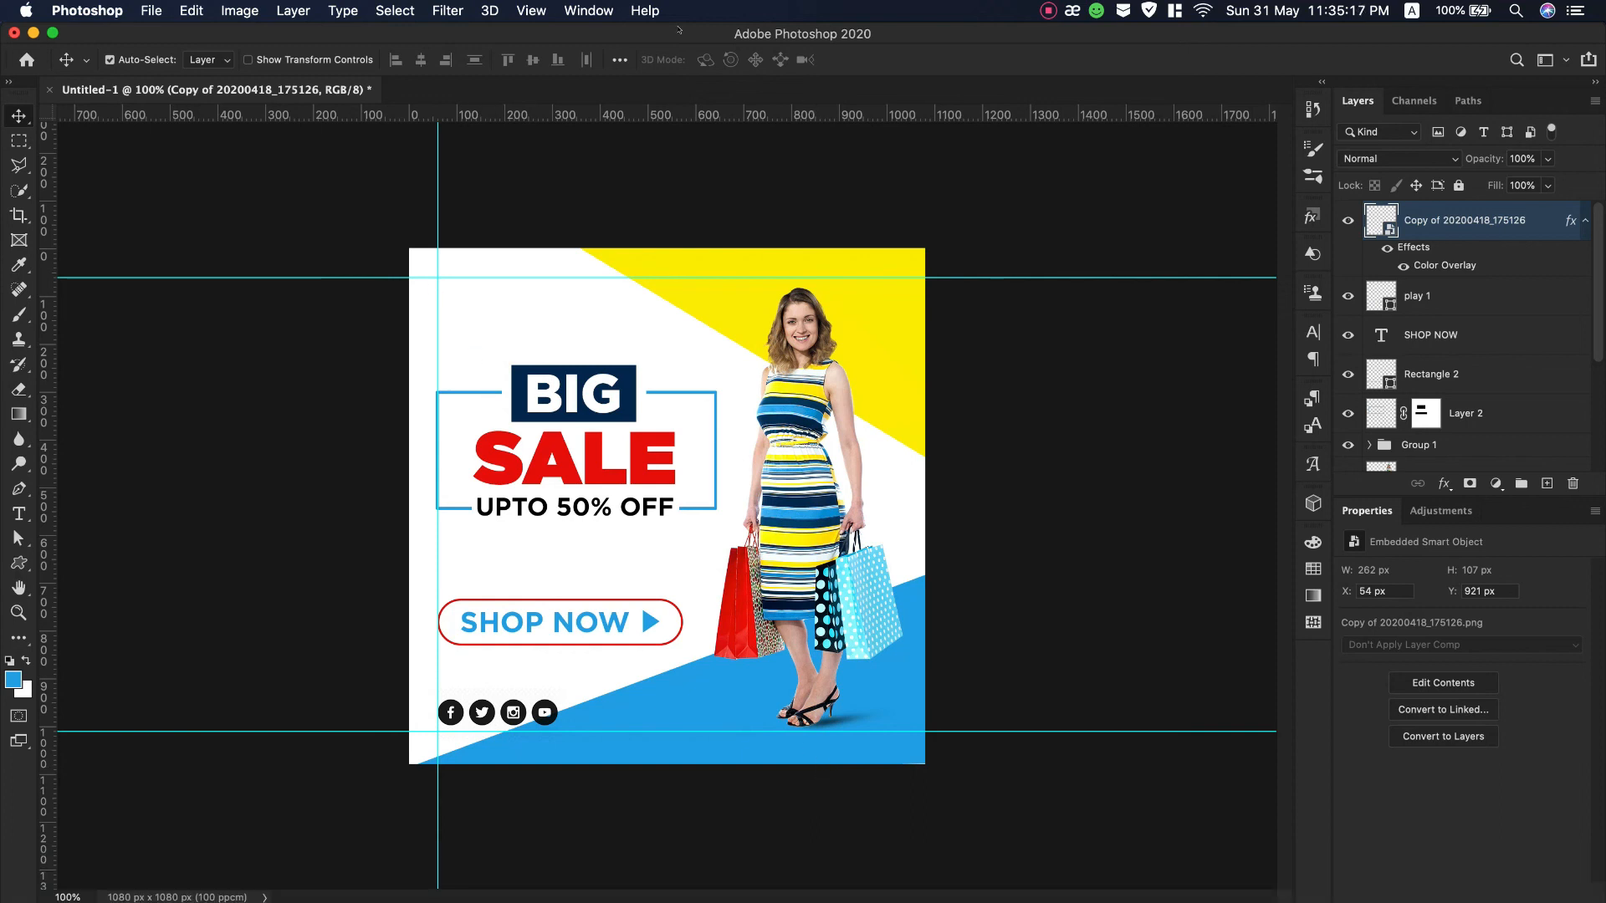
Place the Bang Good logo PNG as an embedded object, scale it to about 33.68%, and position it above the headline at about X 60, Y 78 px.
{"action": "left_click", "coordinate": [151, 11]}
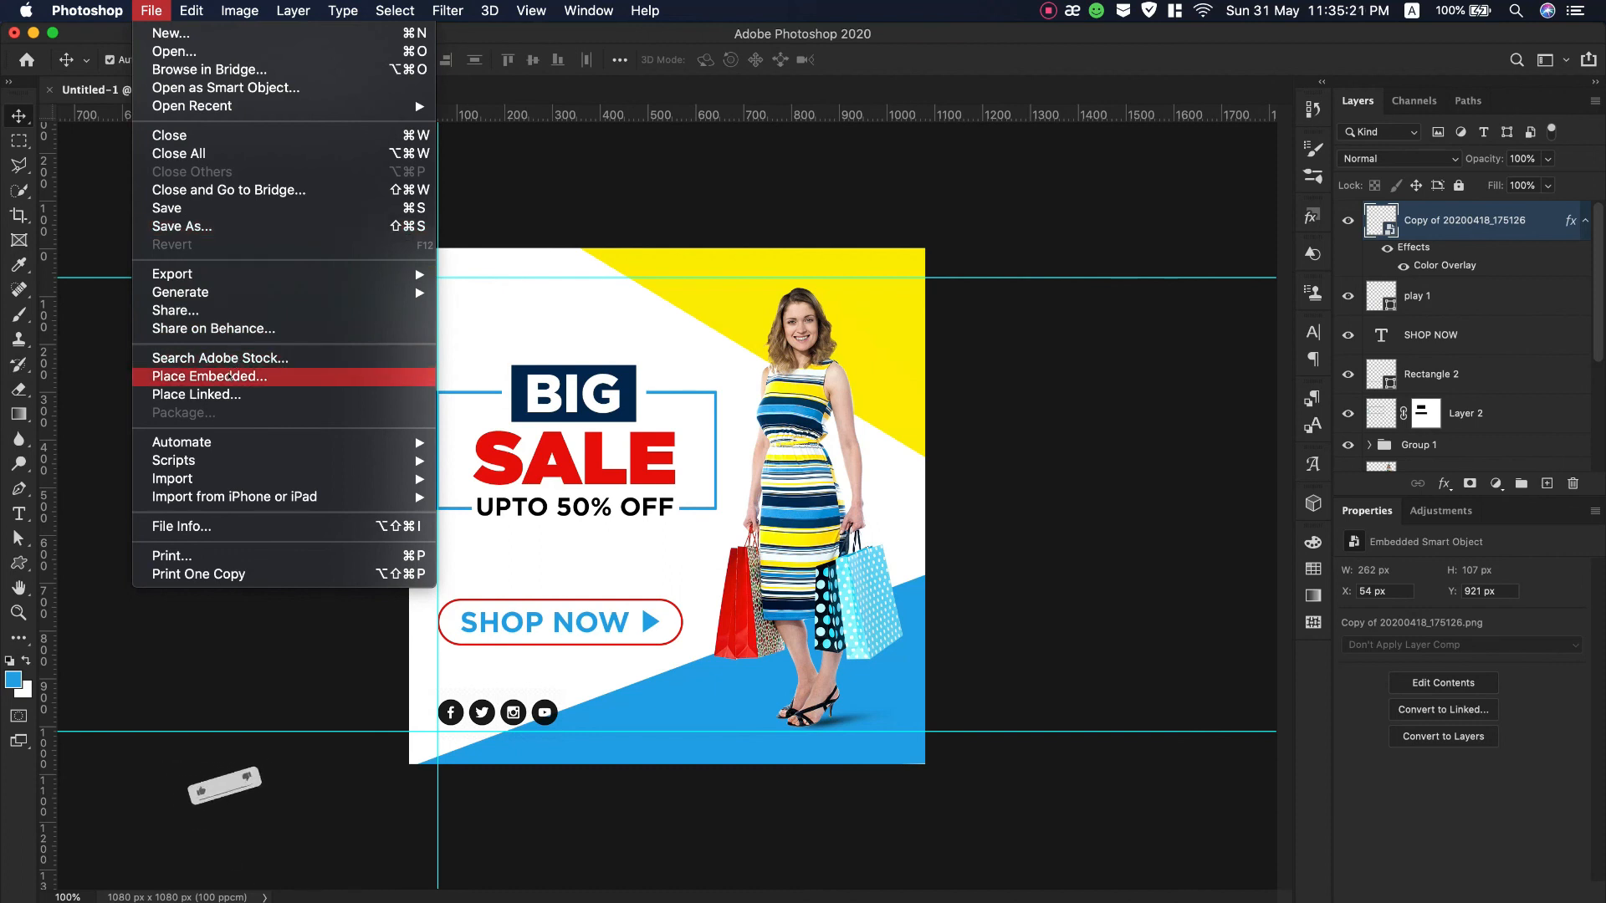
{"action": "left_click", "coordinate": [243, 376]}
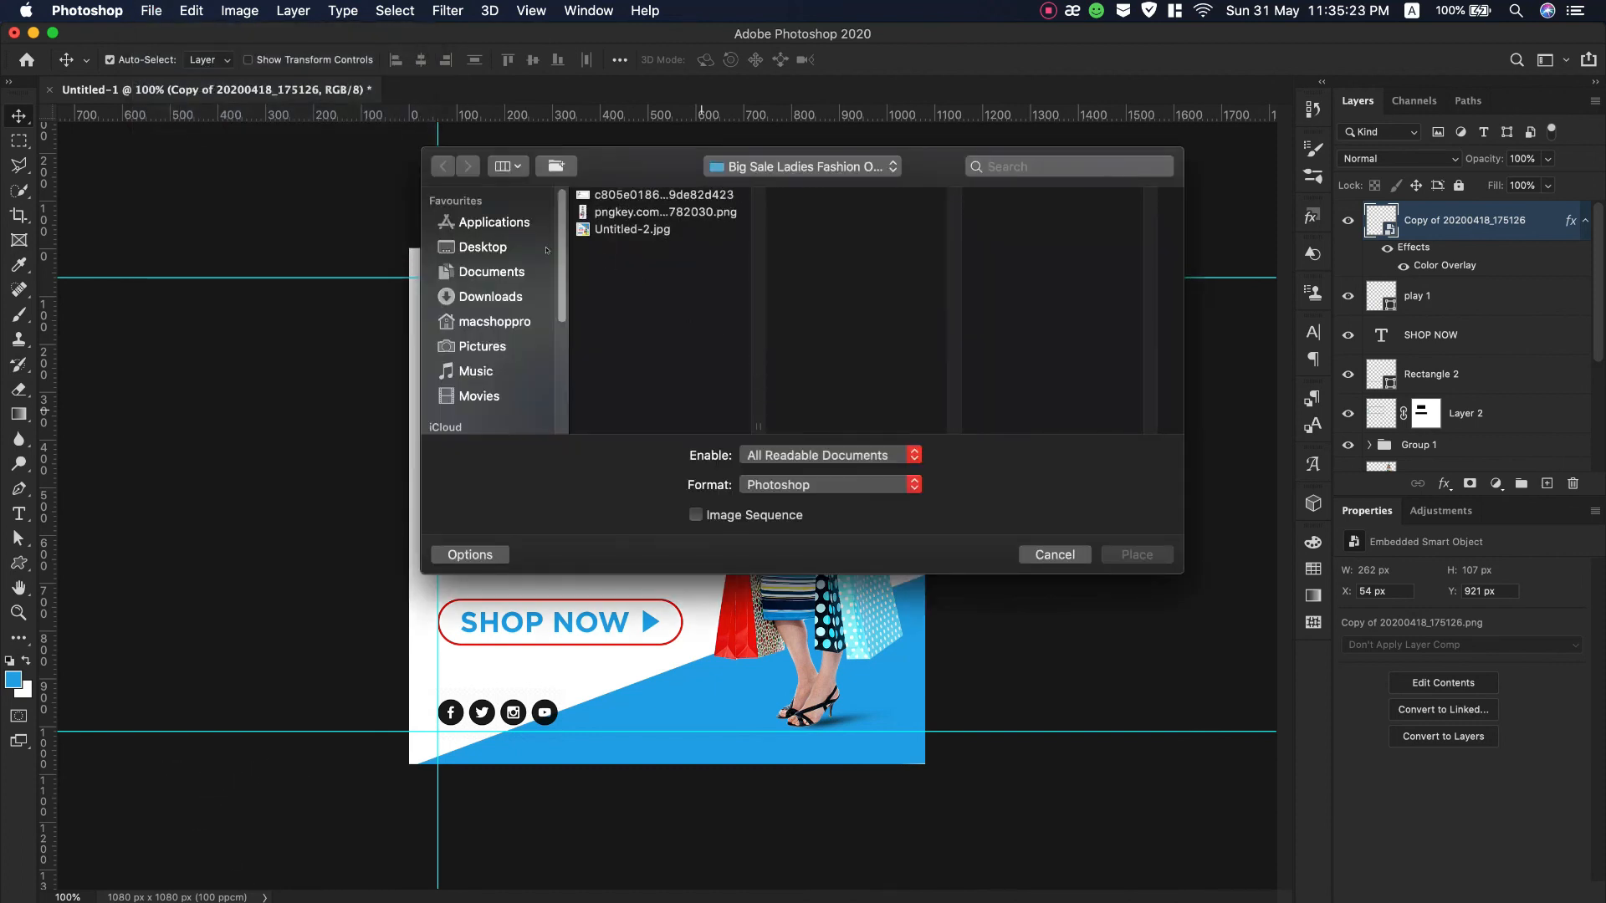
{"action": "left_click", "coordinate": [643, 194]}
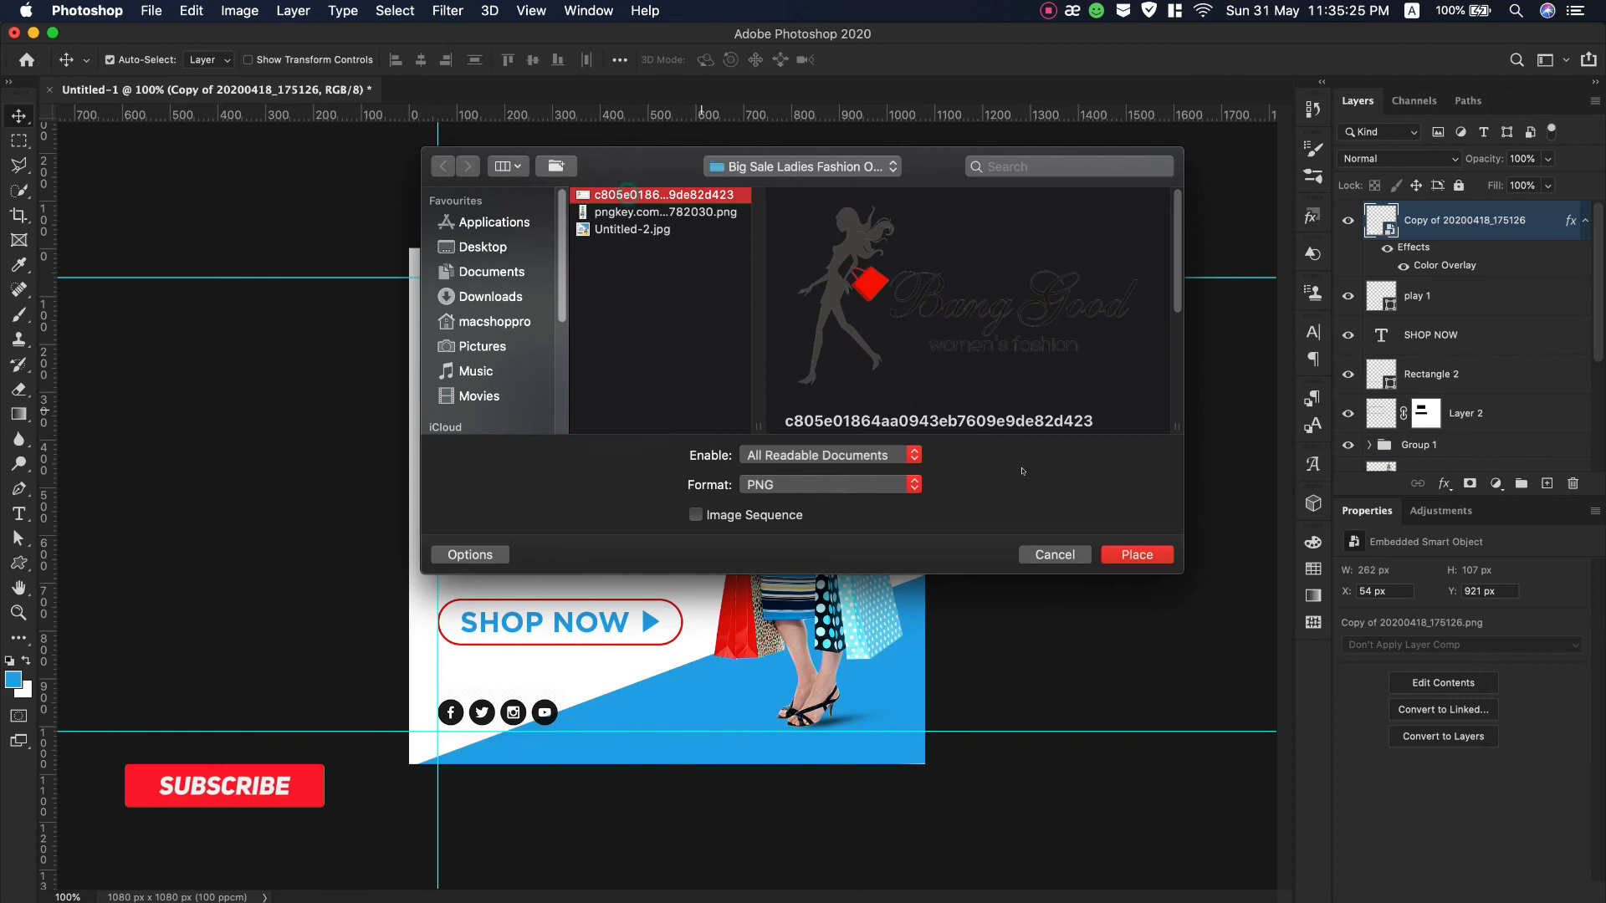
{"action": "left_click", "coordinate": [1123, 556]}
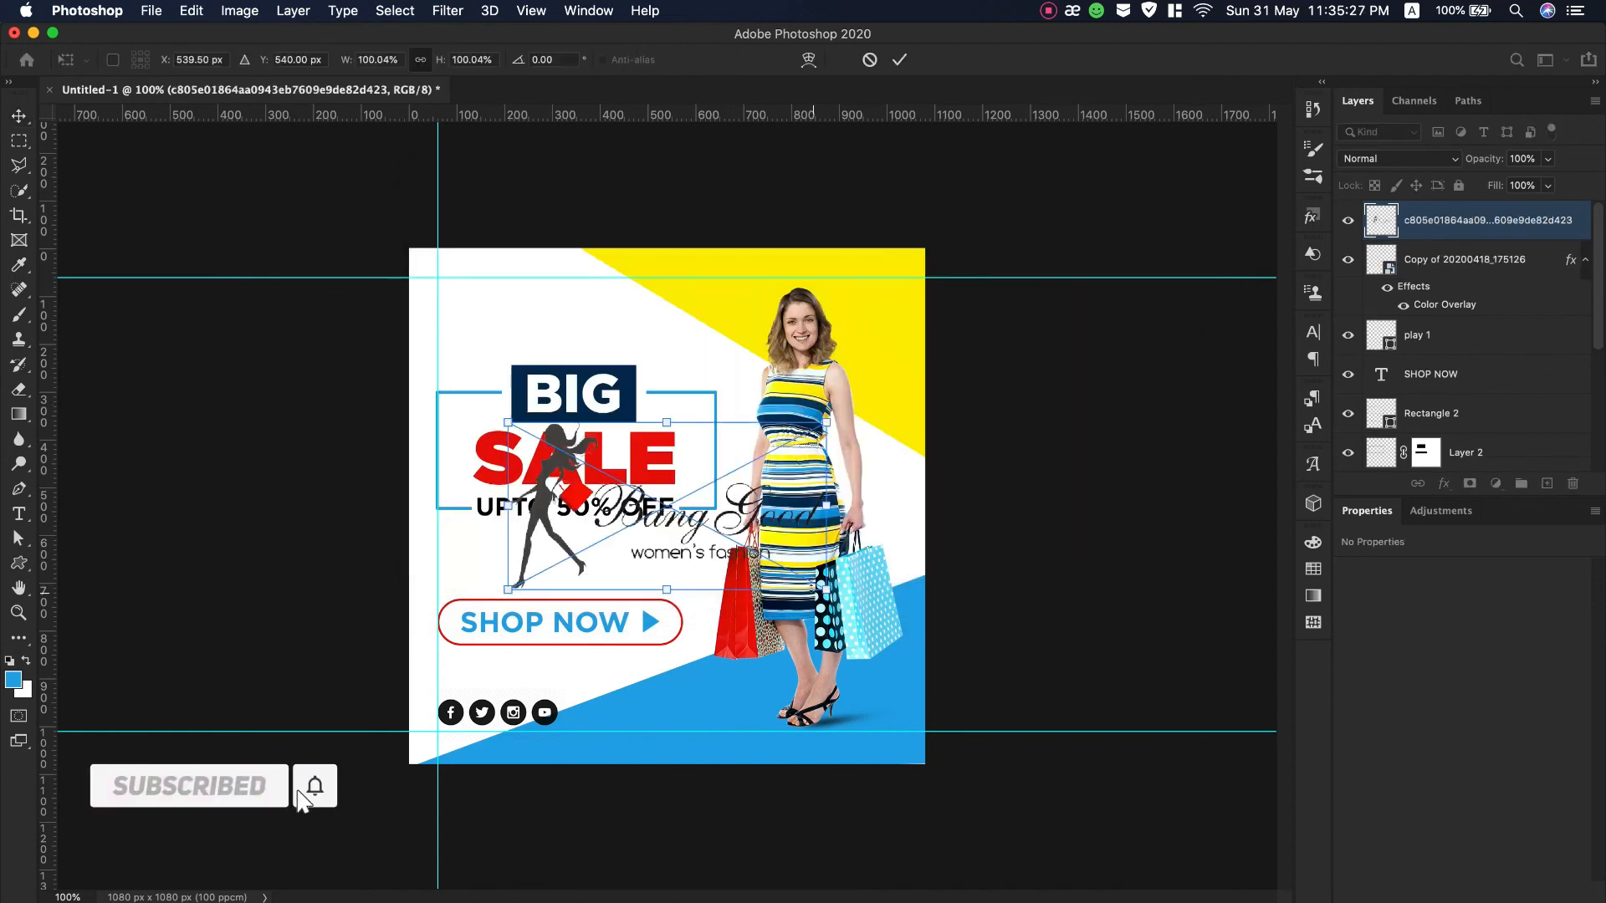
{"action": "left_click_drag", "start_coordinate": [824, 591], "coordinate": [544, 264]}
{"action": "left_click_drag", "start_coordinate": [566, 338], "coordinate": [539, 336]}
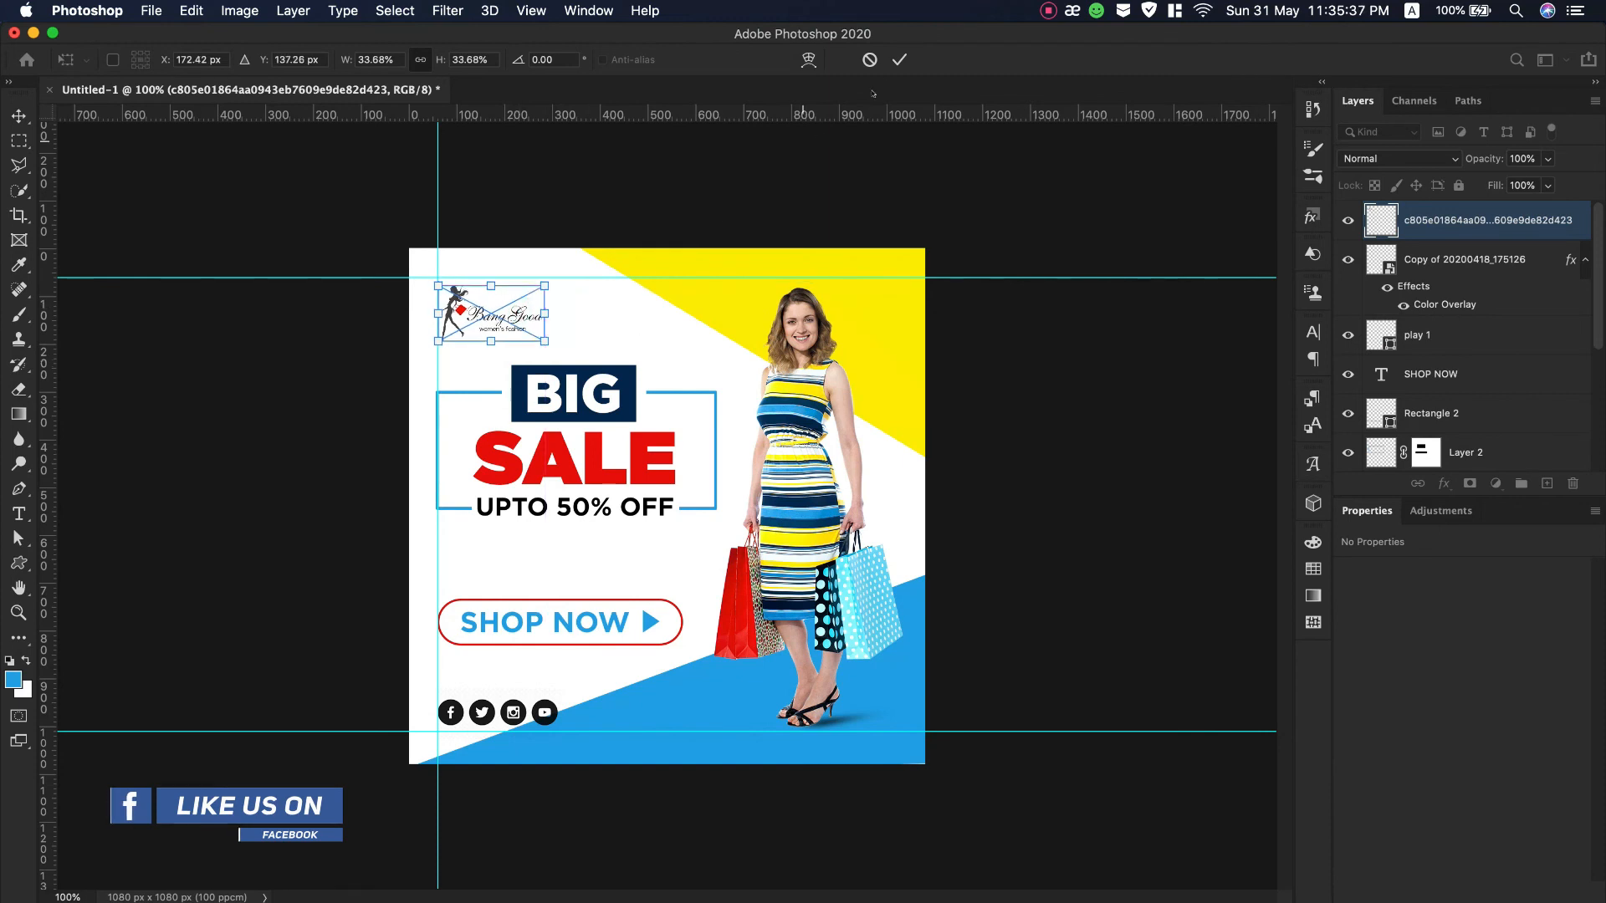
{"action": "left_click", "coordinate": [899, 59]}
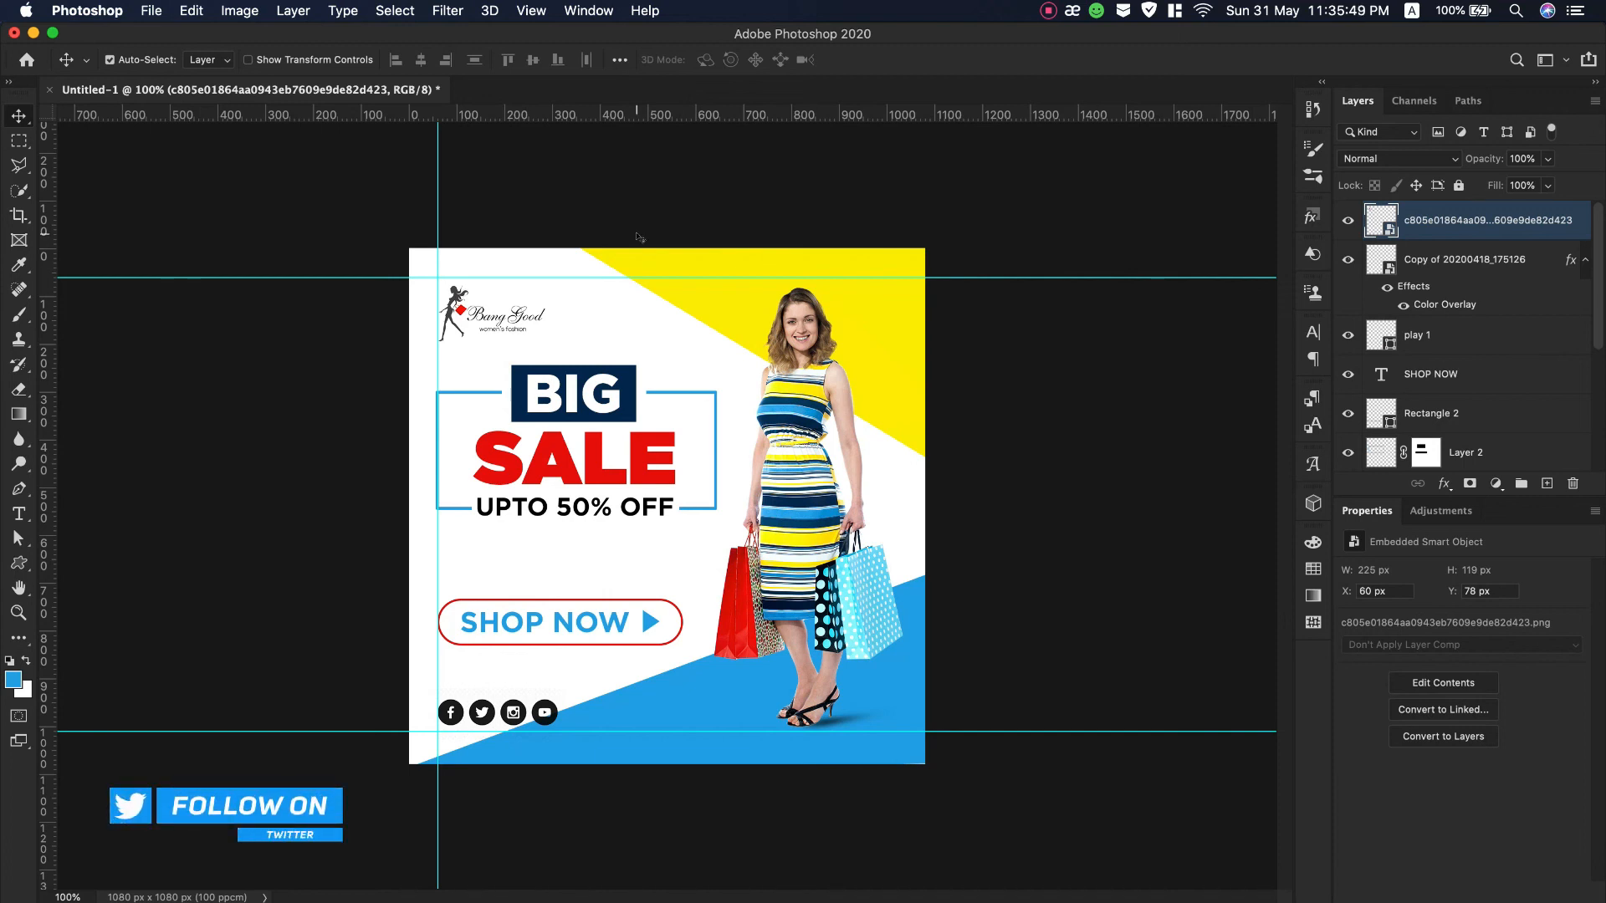
Clear all guides from the document.
{"action": "left_click", "coordinate": [520, 10]}
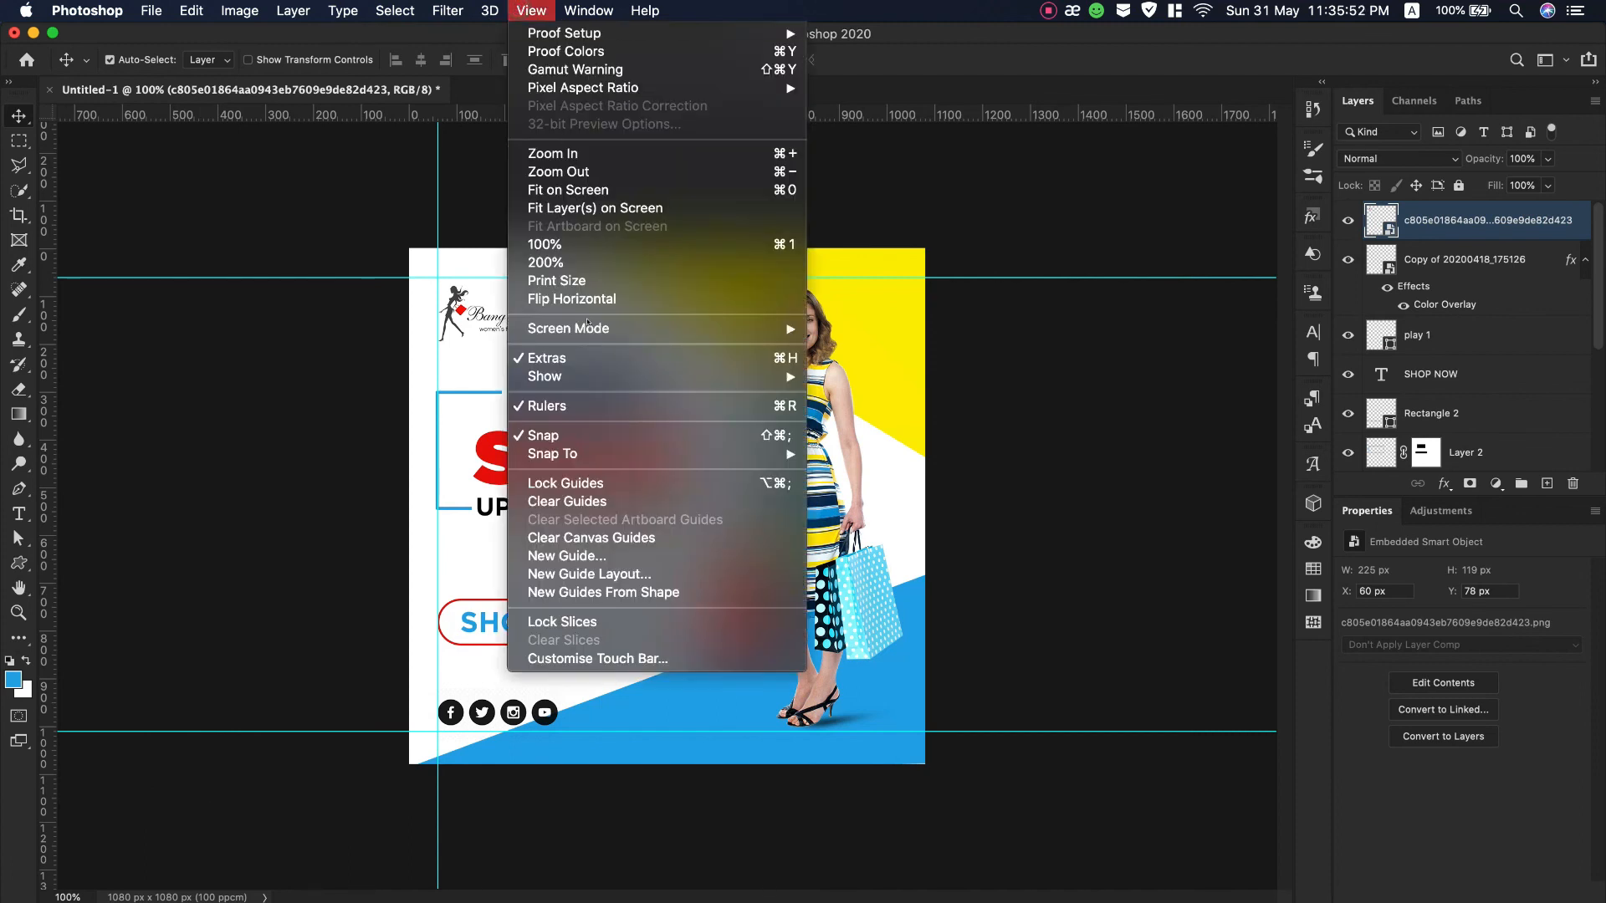
{"action": "left_click", "coordinate": [560, 501]}
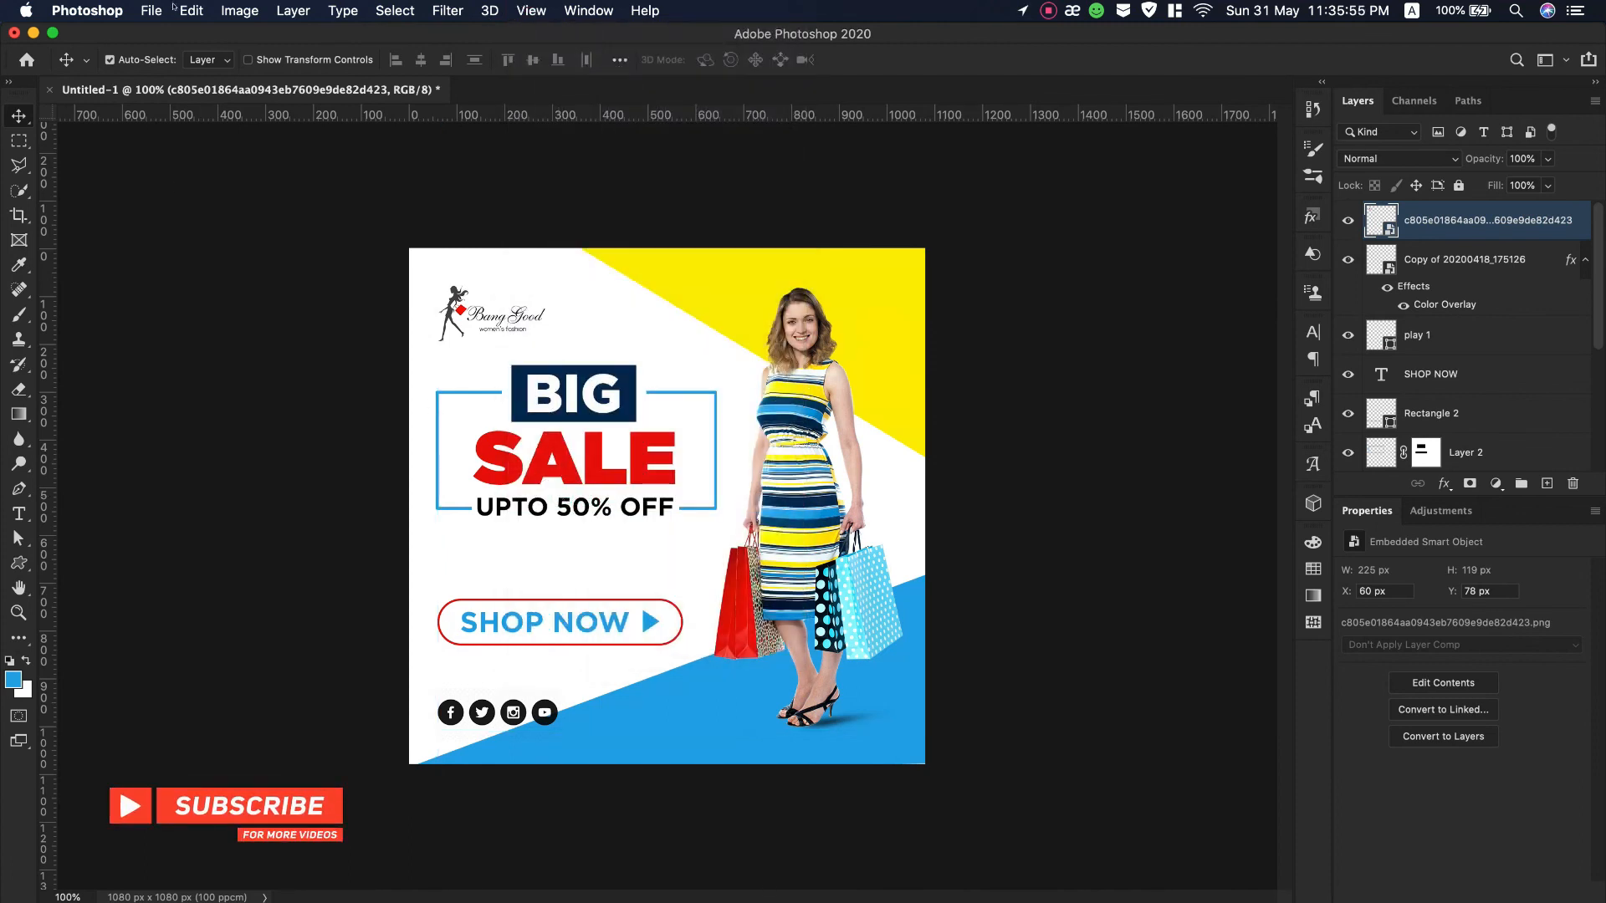
Save the design to the Desktop in Photoshop format as "Big Sale Ladies Fashion", keeping layers and the embedded color profile.
{"action": "left_click", "coordinate": [153, 10]}
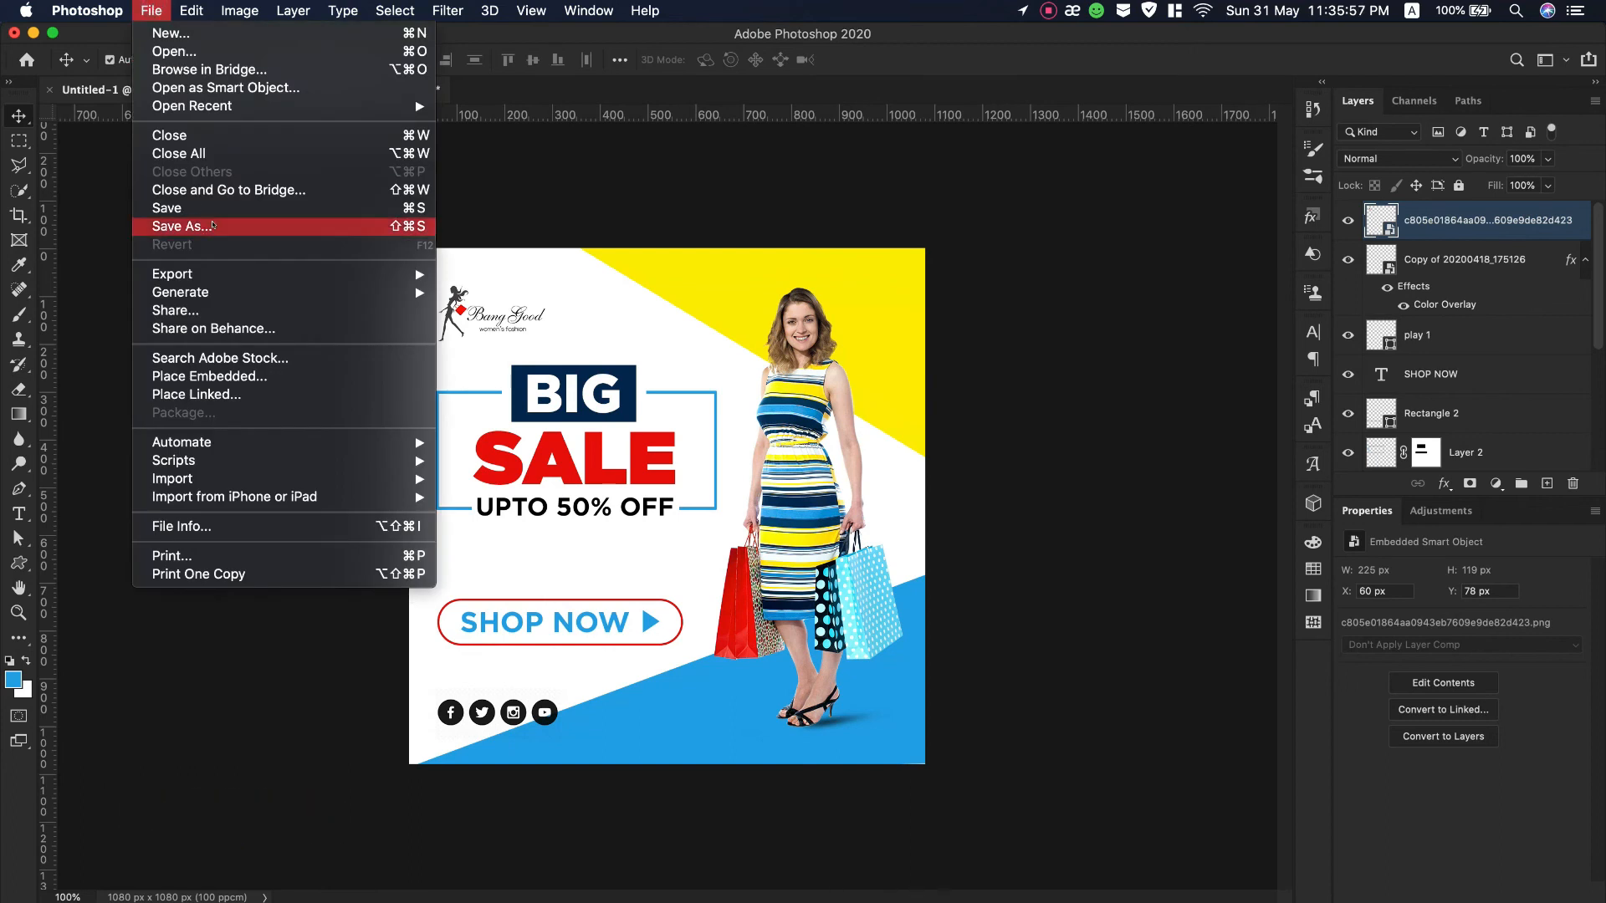
{"action": "left_click", "coordinate": [211, 225]}
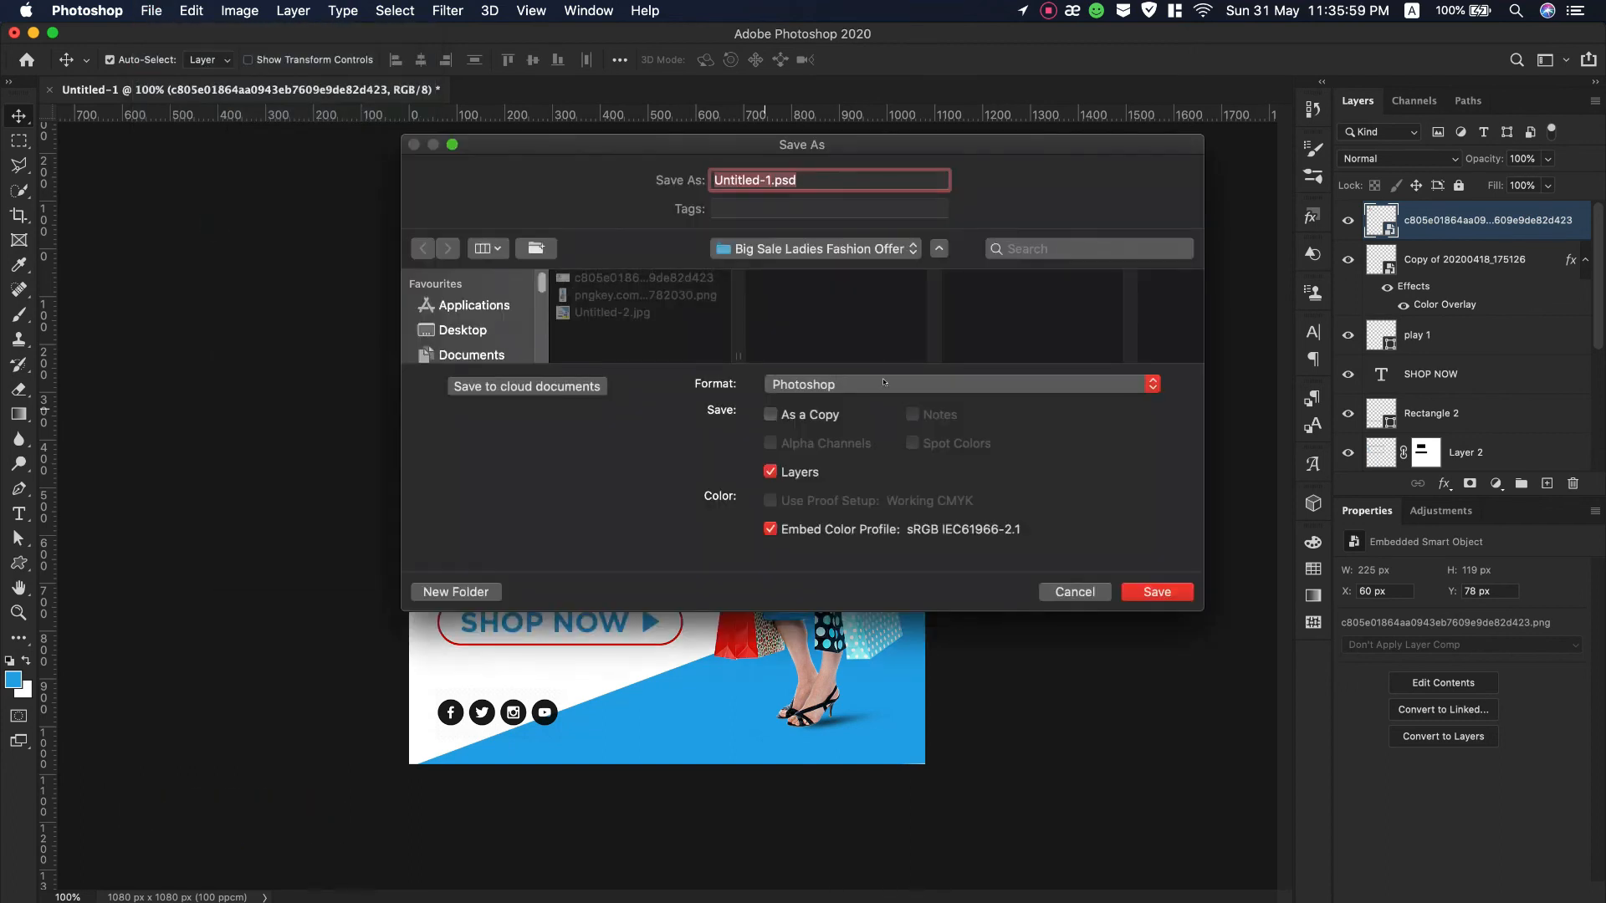
{"action": "left_click", "coordinate": [884, 382]}
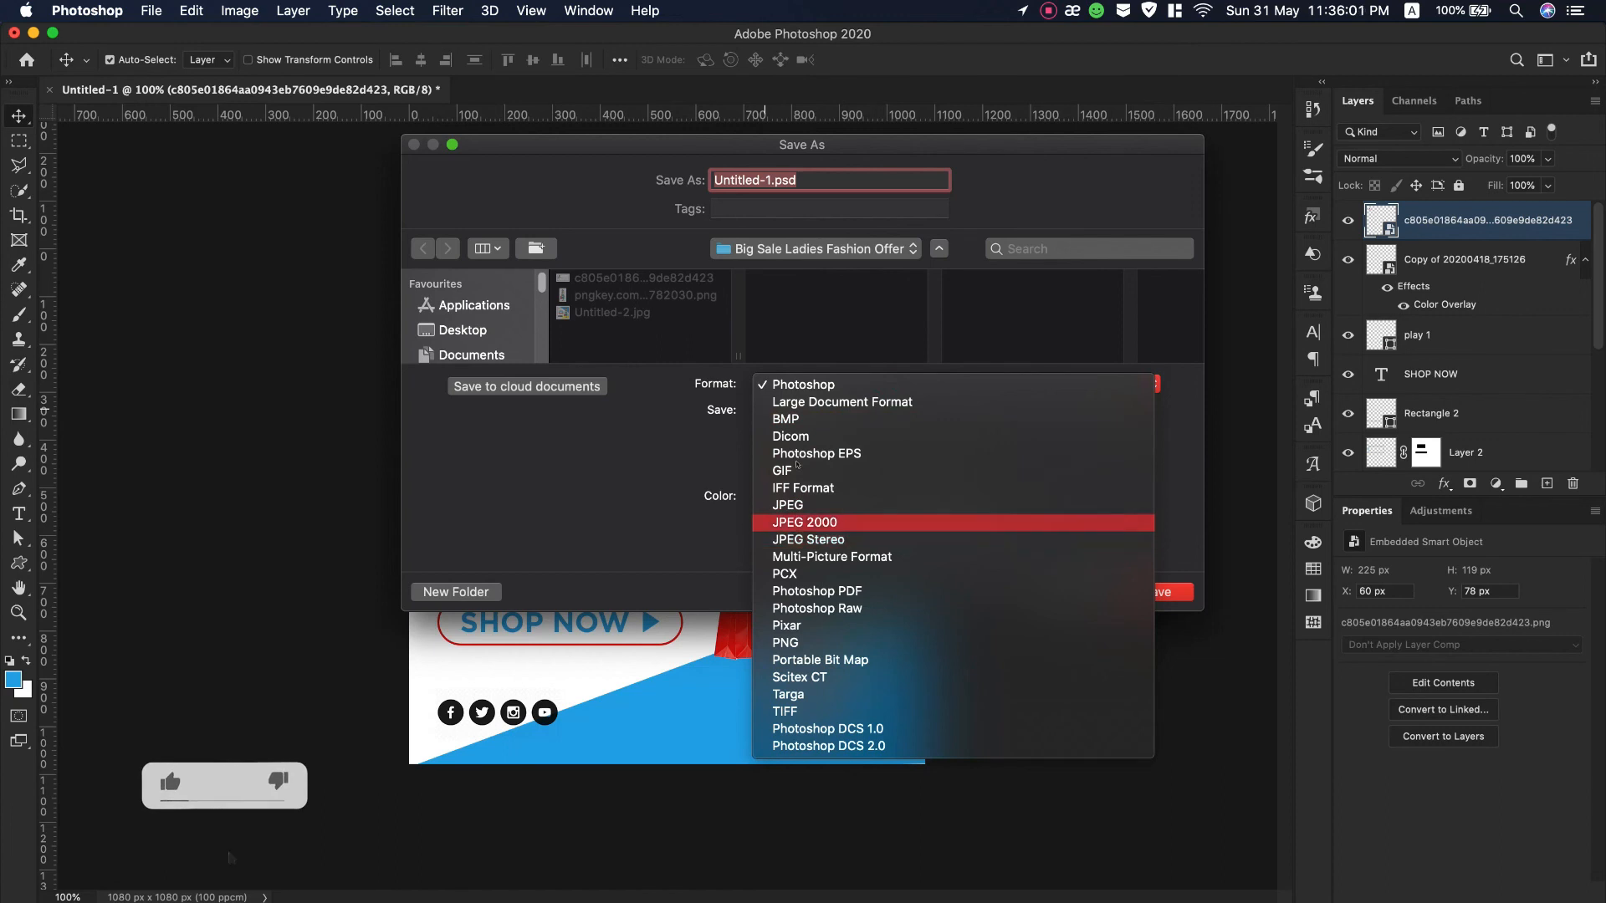
{"action": "left_click", "coordinate": [802, 384]}
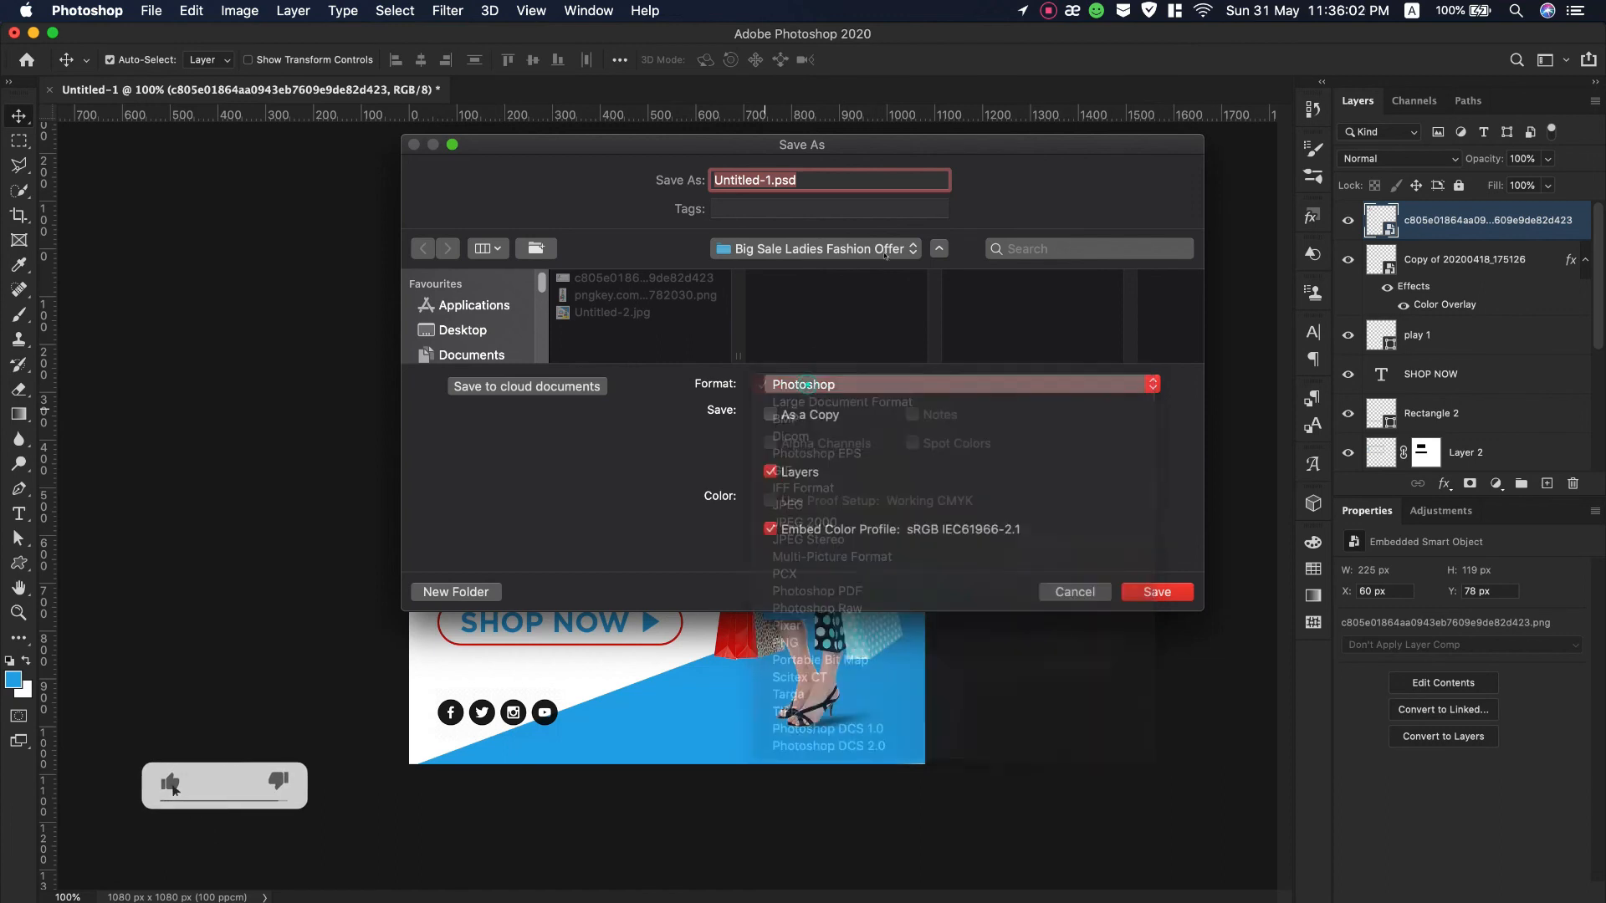
{"action": "left_click", "coordinate": [446, 333]}
{"action": "left_click", "coordinate": [771, 179]}
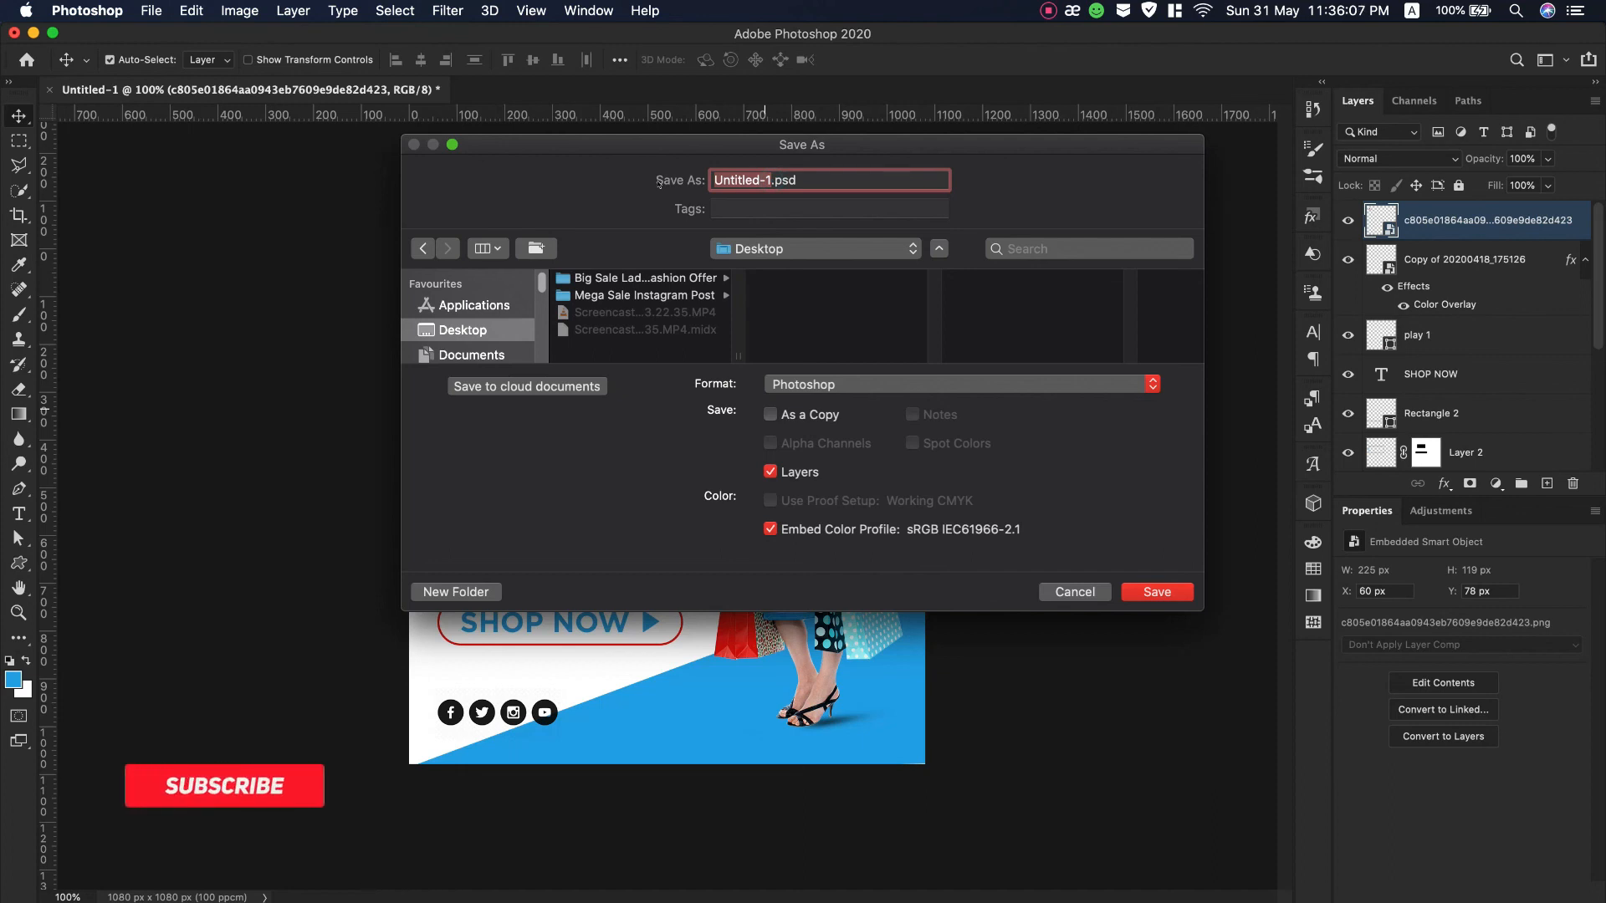
{"action": "type", "text": "Big Sa"}
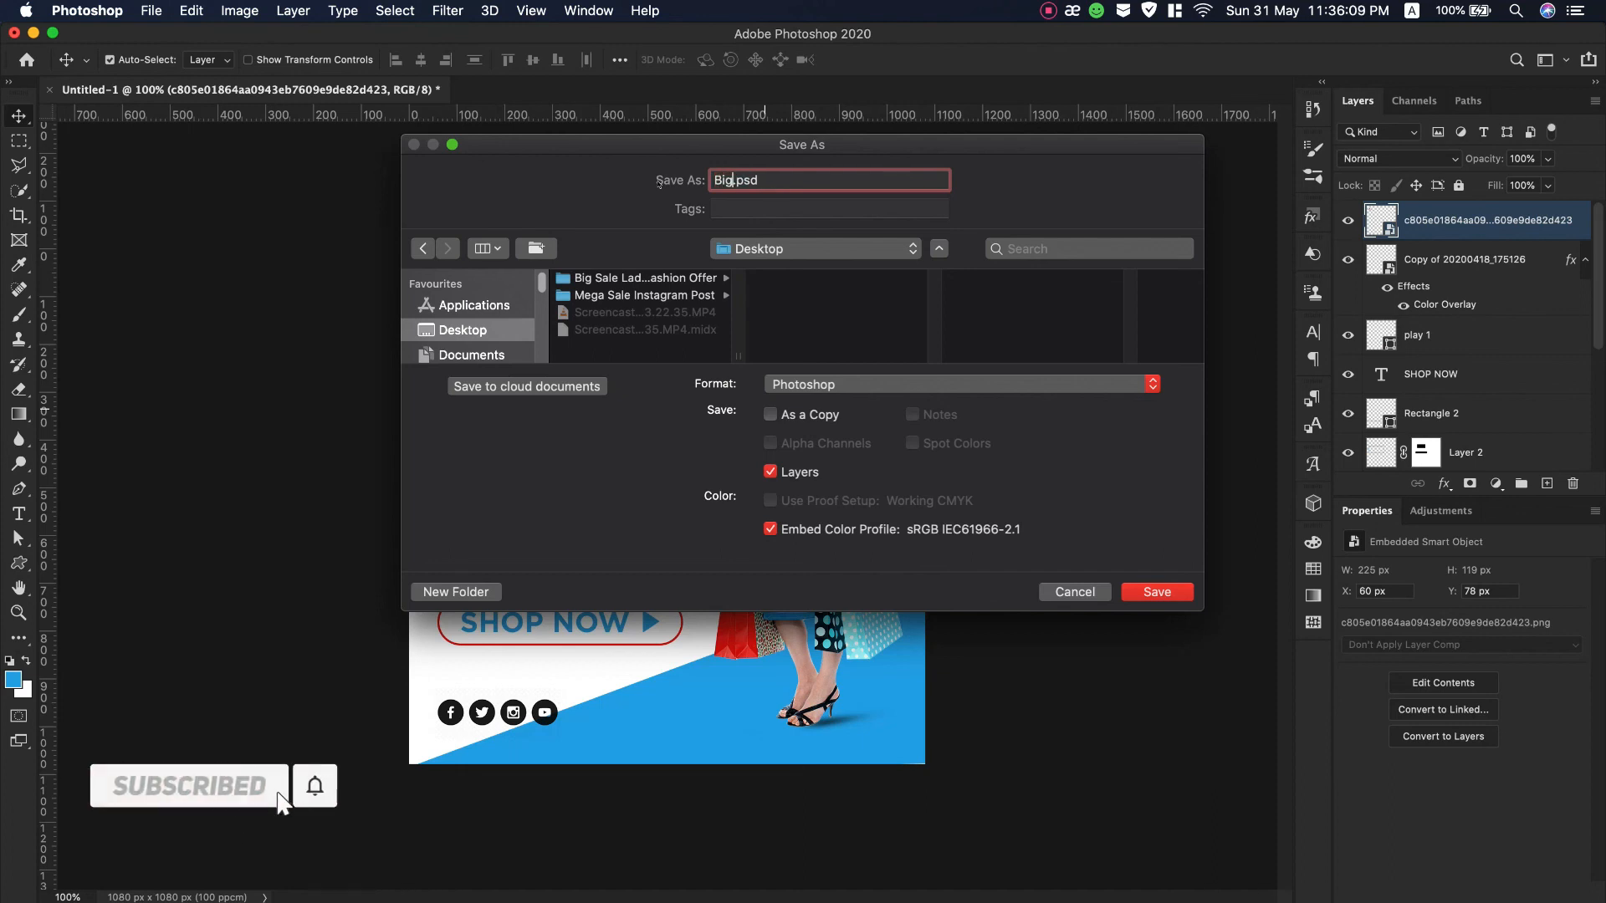
{"action": "type", "text": "le Lad"}
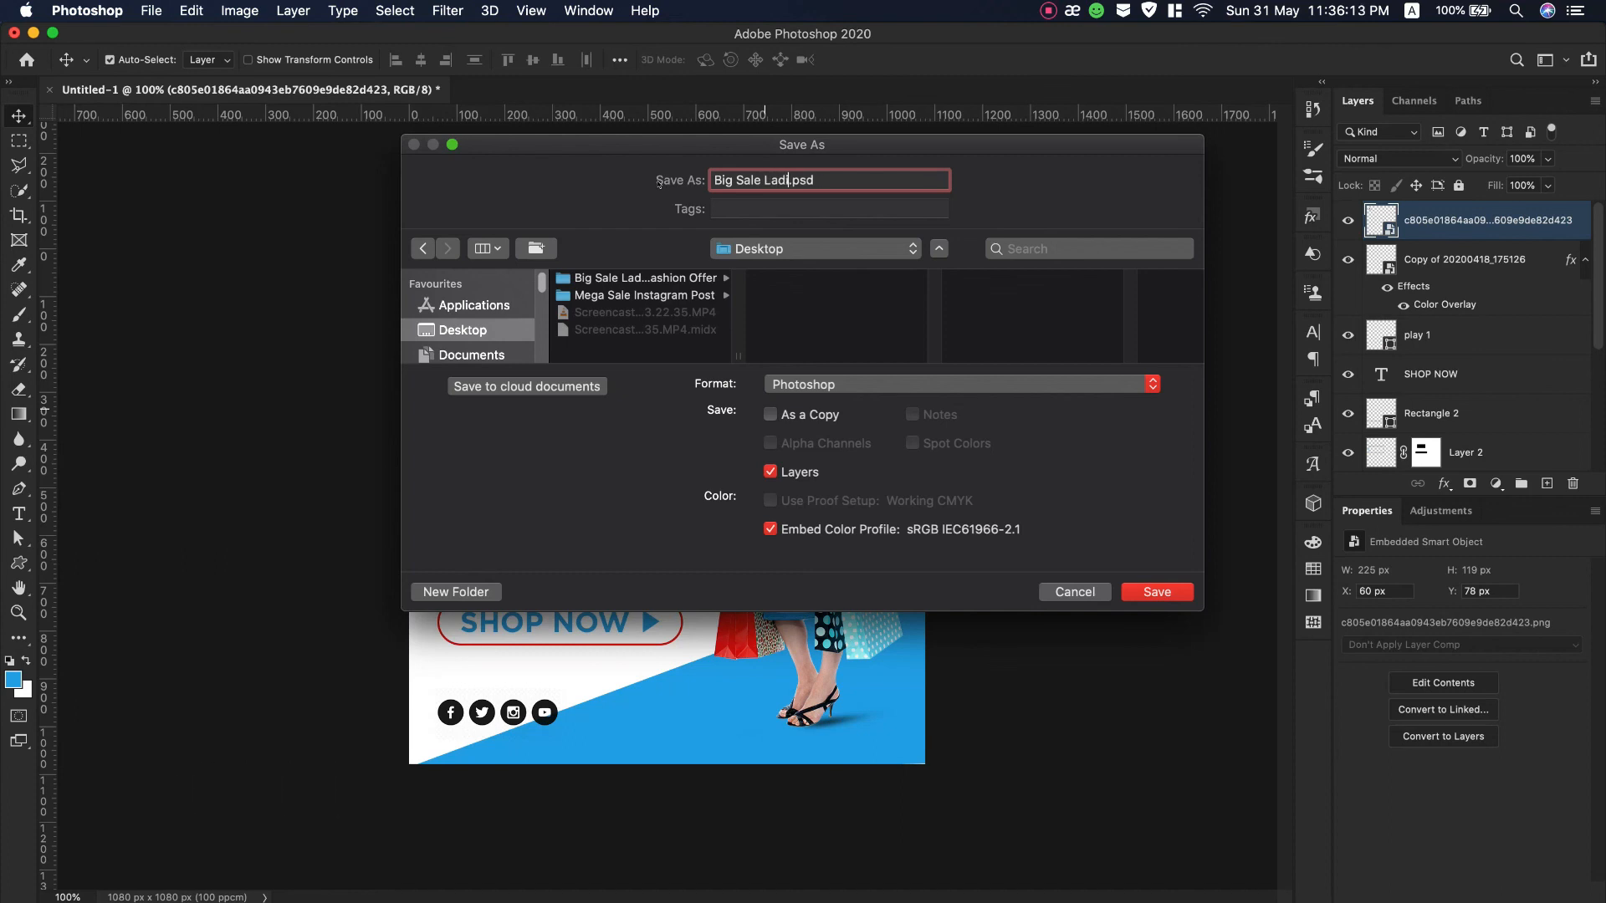
{"action": "type", "text": "ies Fashion"}
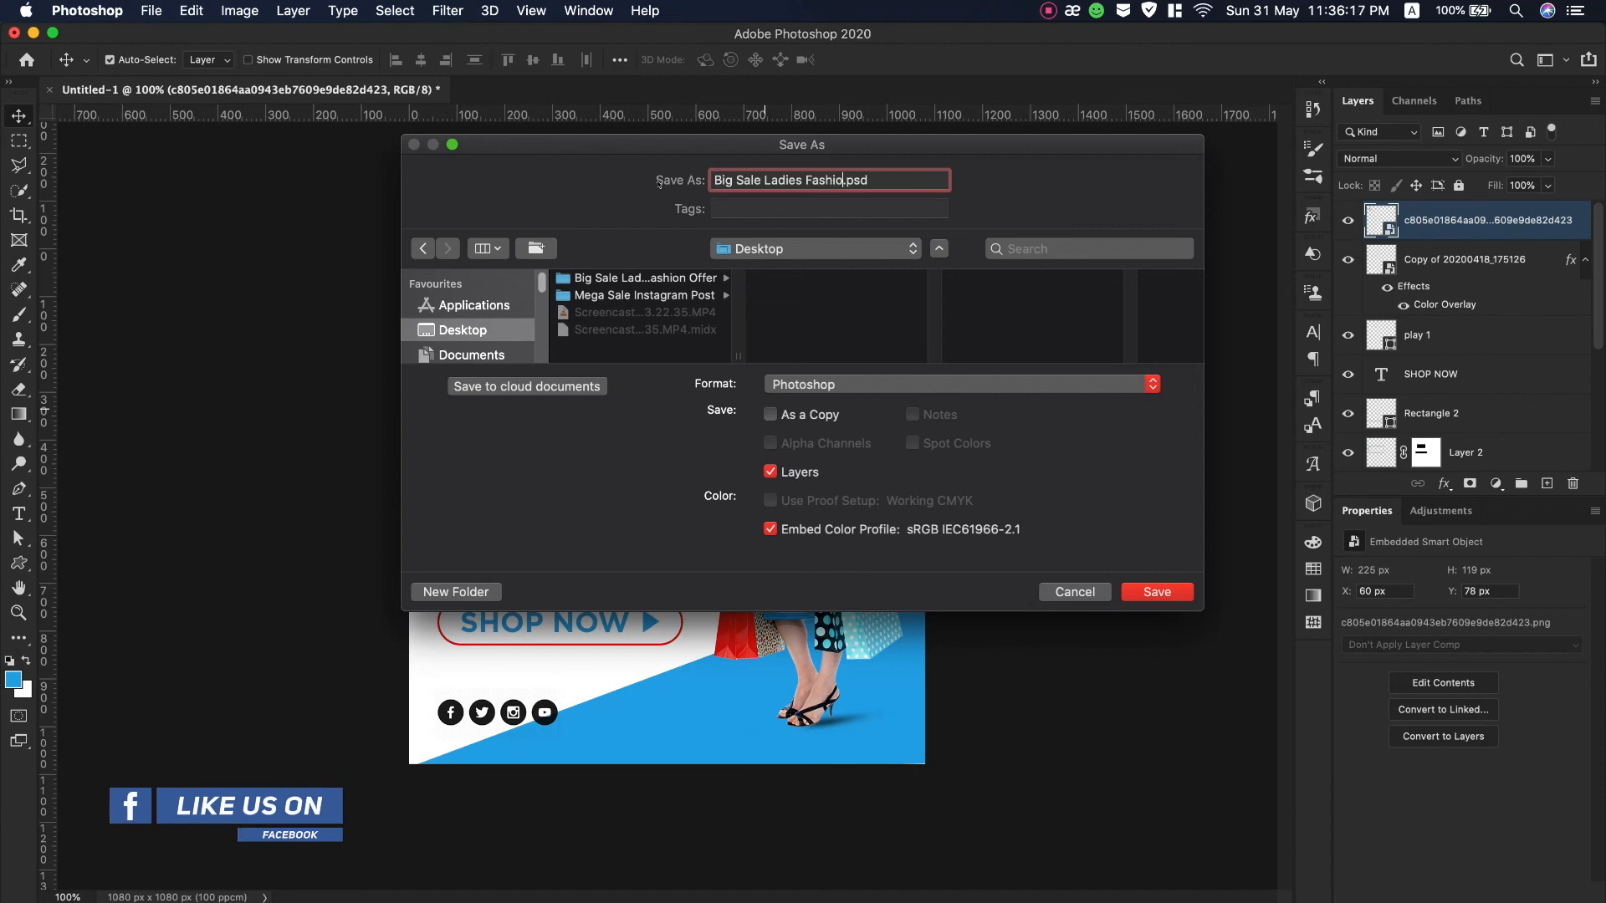
{"action": "left_click", "coordinate": [1156, 591]}
{"action": "key", "text": "Return"}
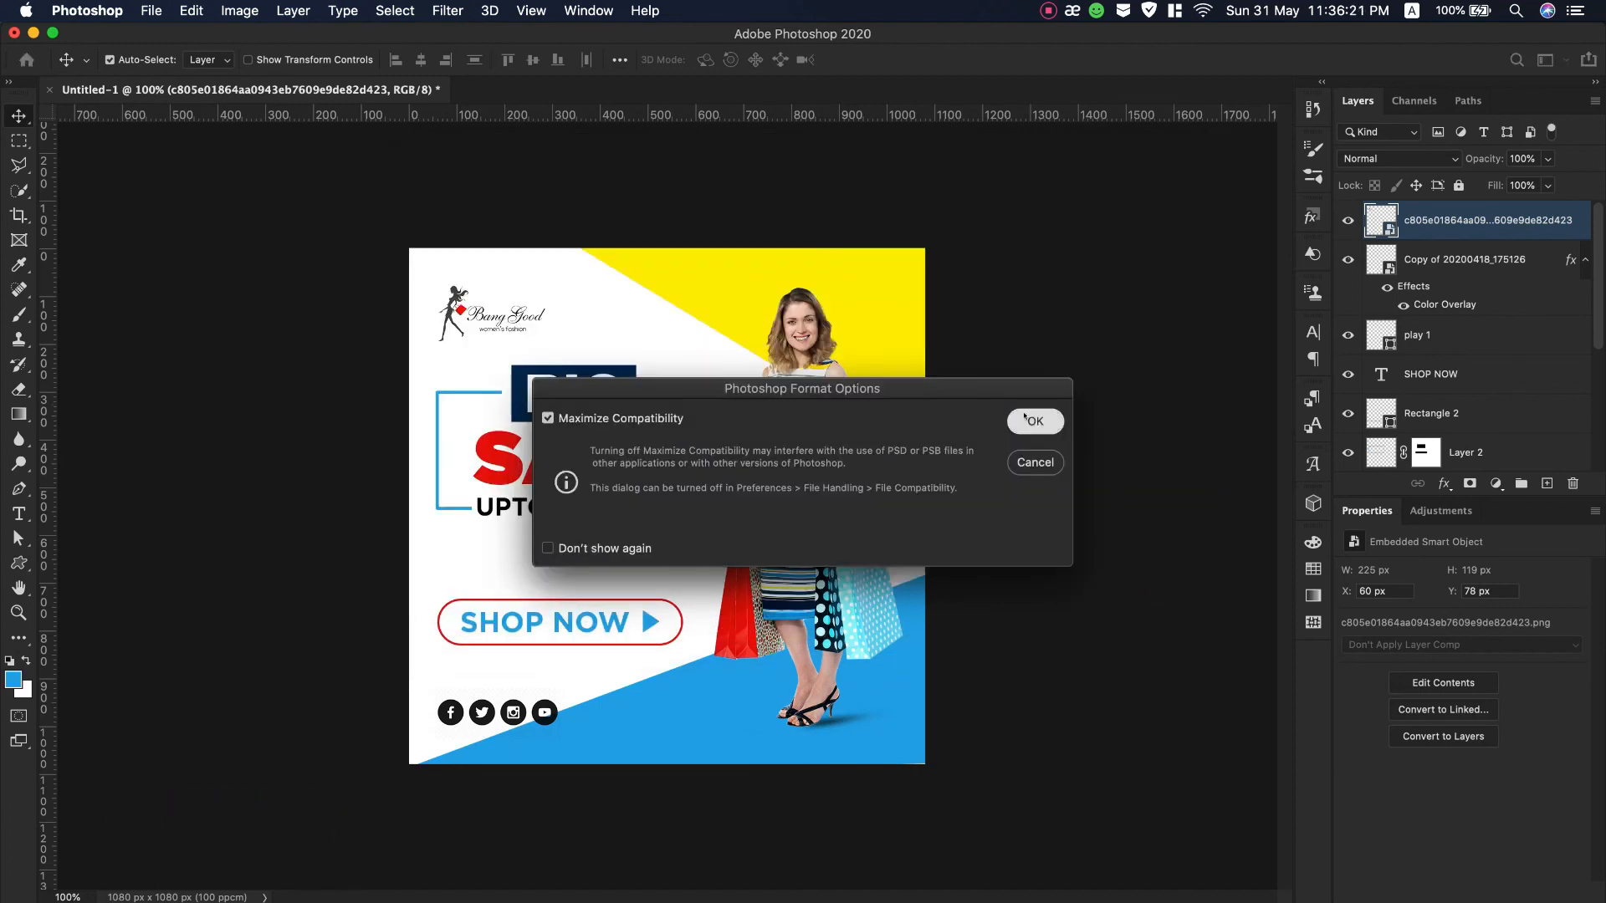